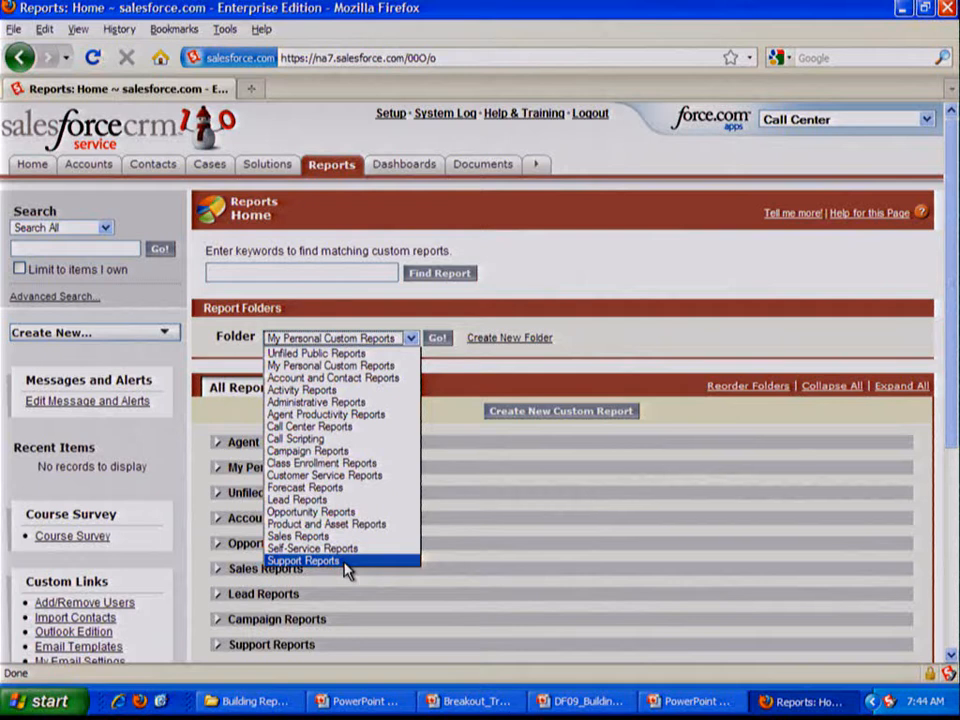
- Open the Total Cases Created by Agent report from the Support Reports folder
click(303, 561)
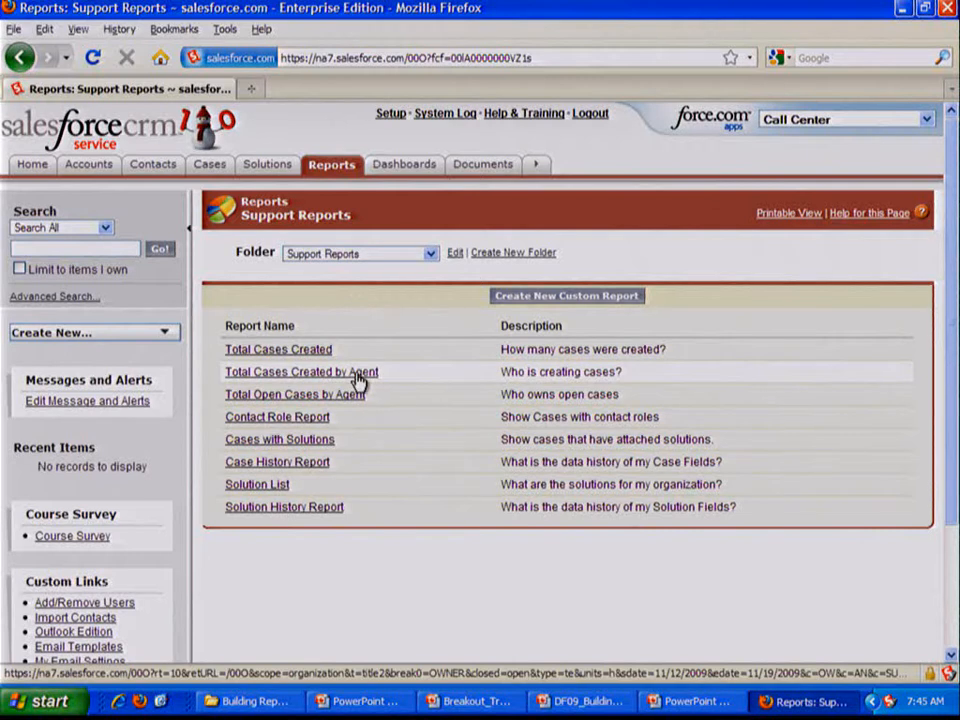
drag(392, 381, 229, 384)
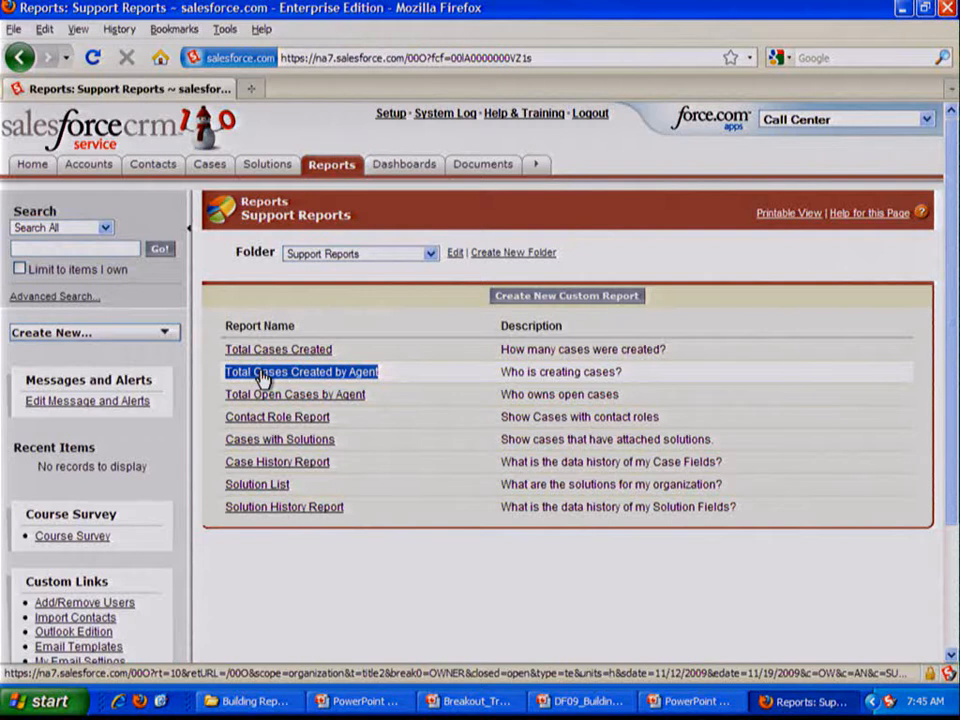
click(262, 378)
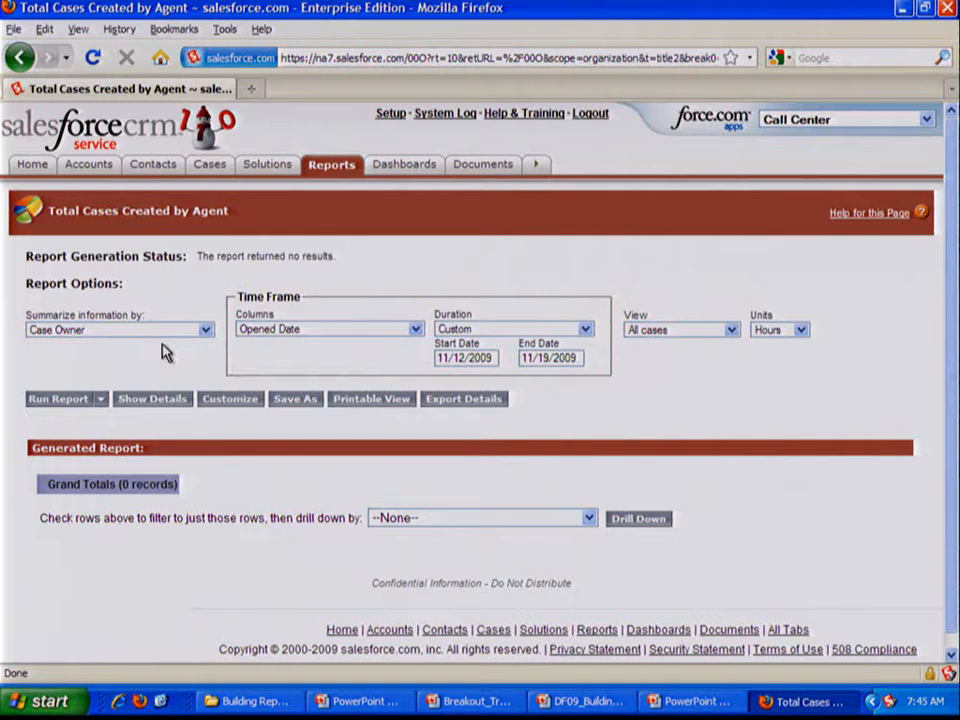
- Set the report's start date to 1/1/2009 and run the report
click(494, 357)
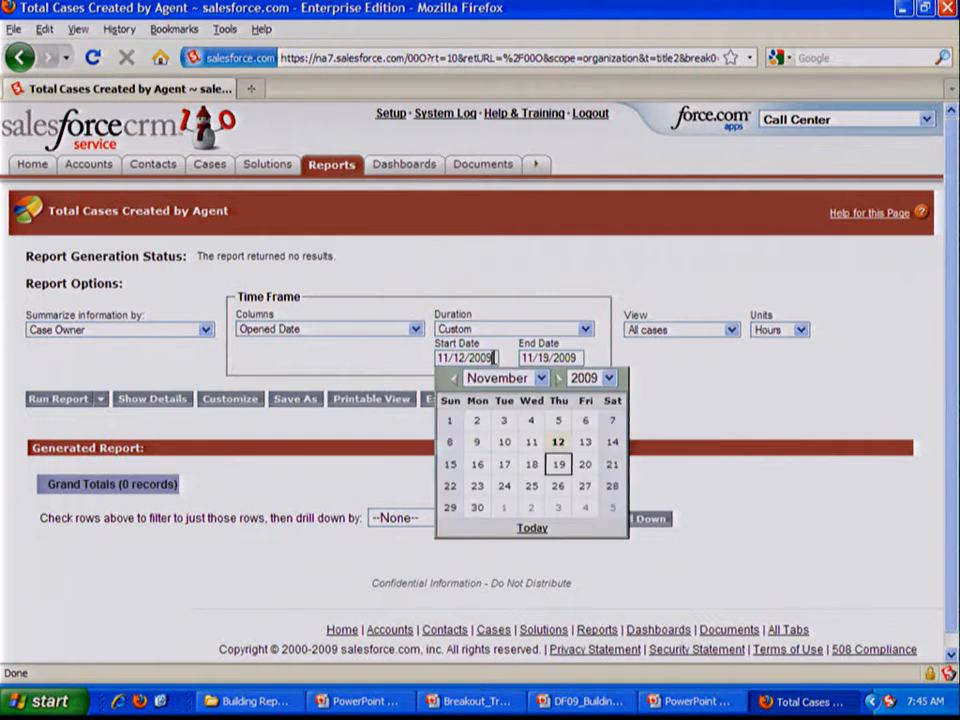
key(ctrl+a)
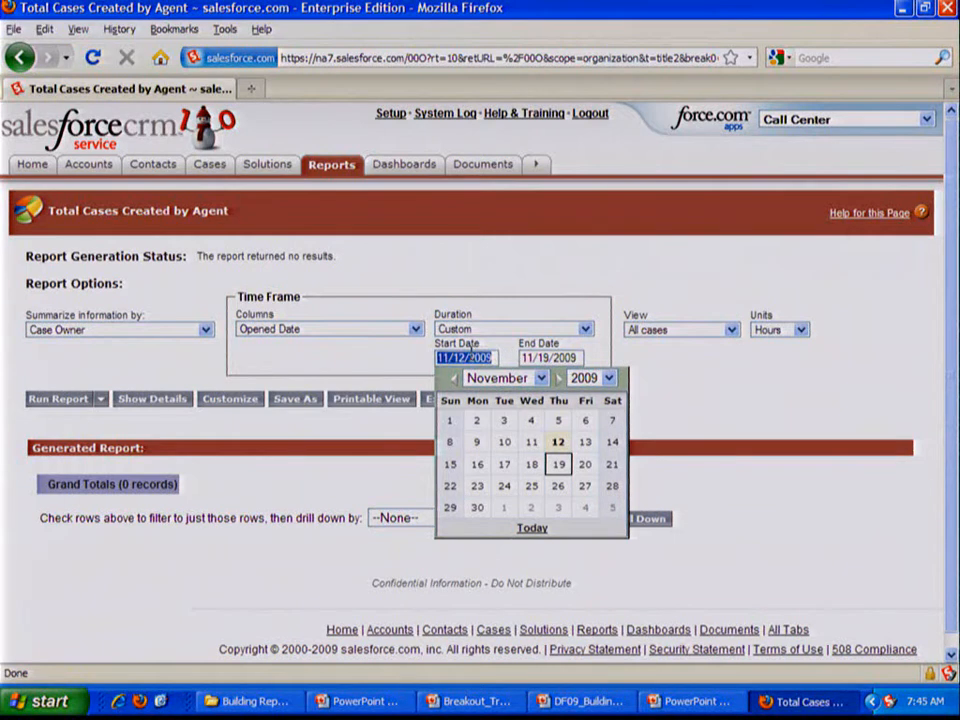
click(522, 380)
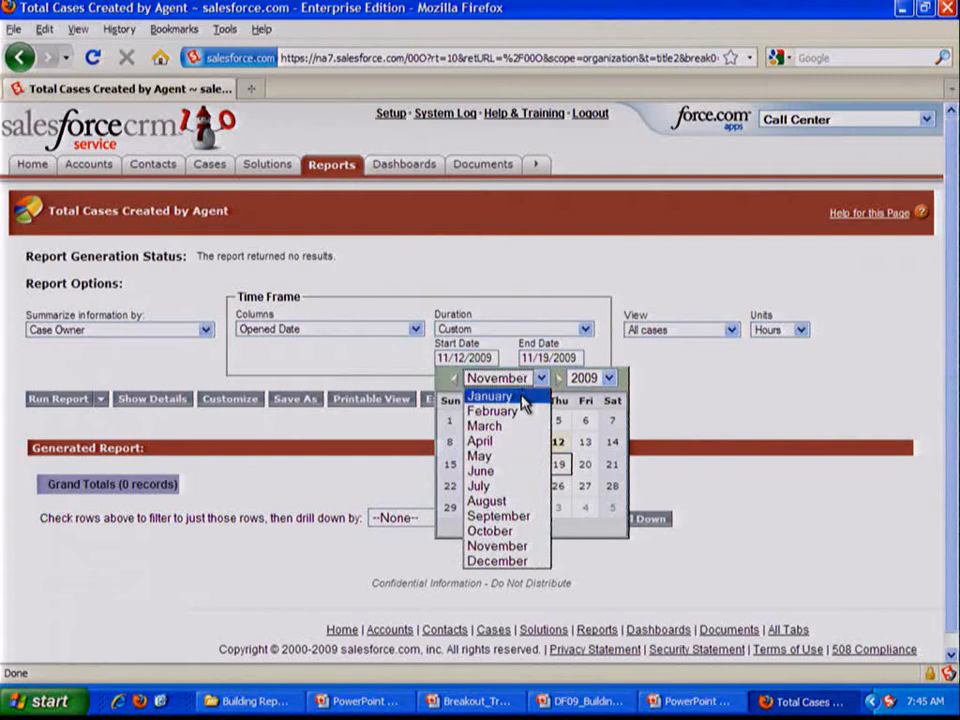
click(522, 396)
click(560, 422)
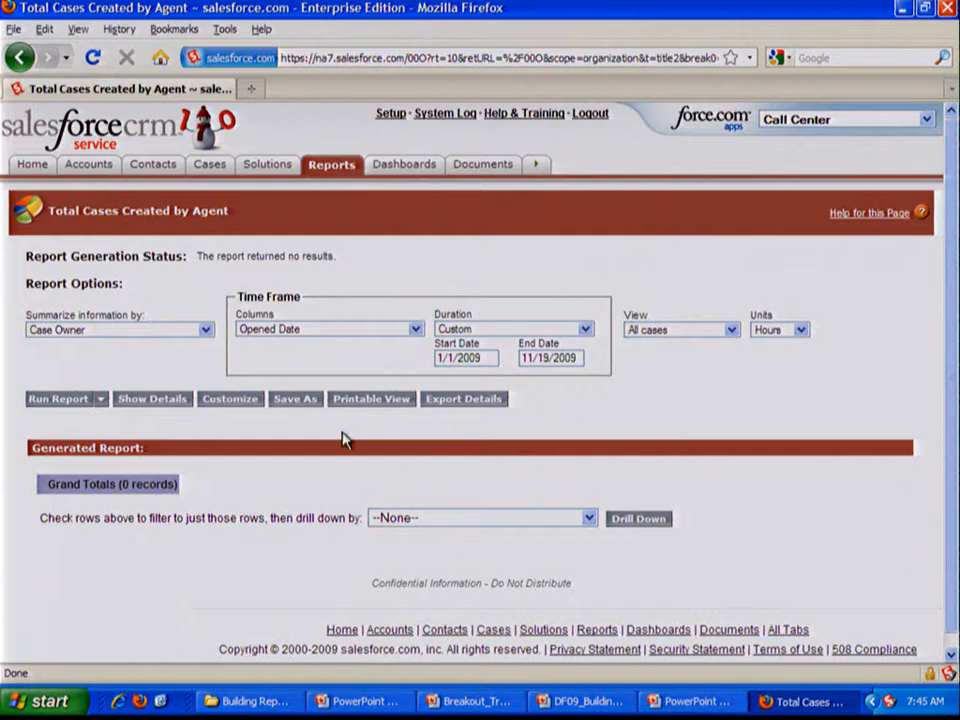
click(68, 399)
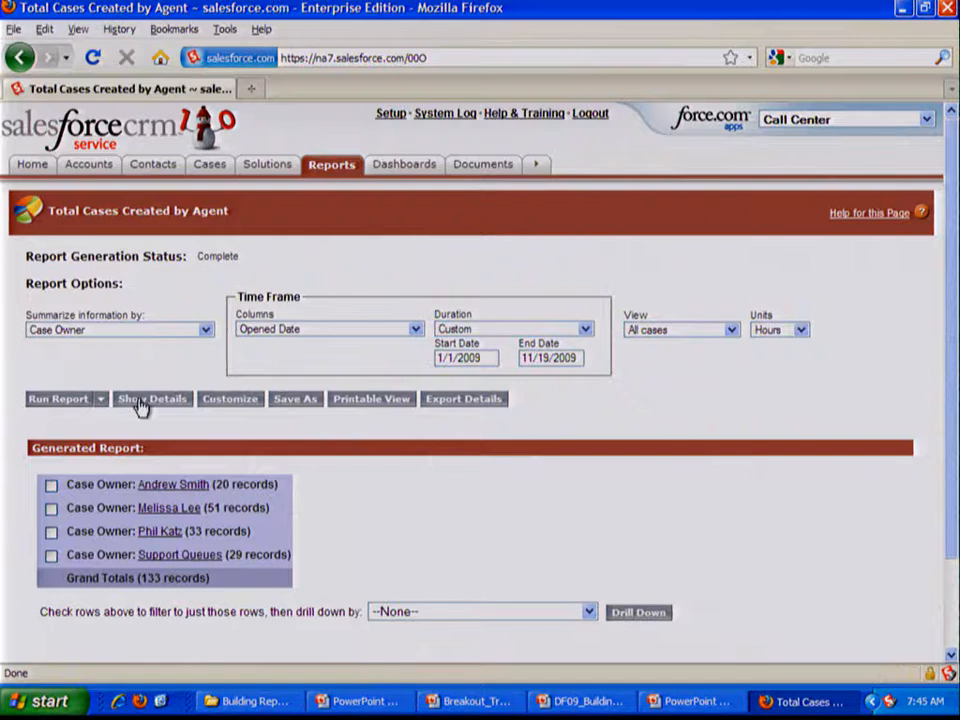
- Customize the report to summarize the Open column by Sum, and continue to the grouping step
scroll(358, 430, down, 1)
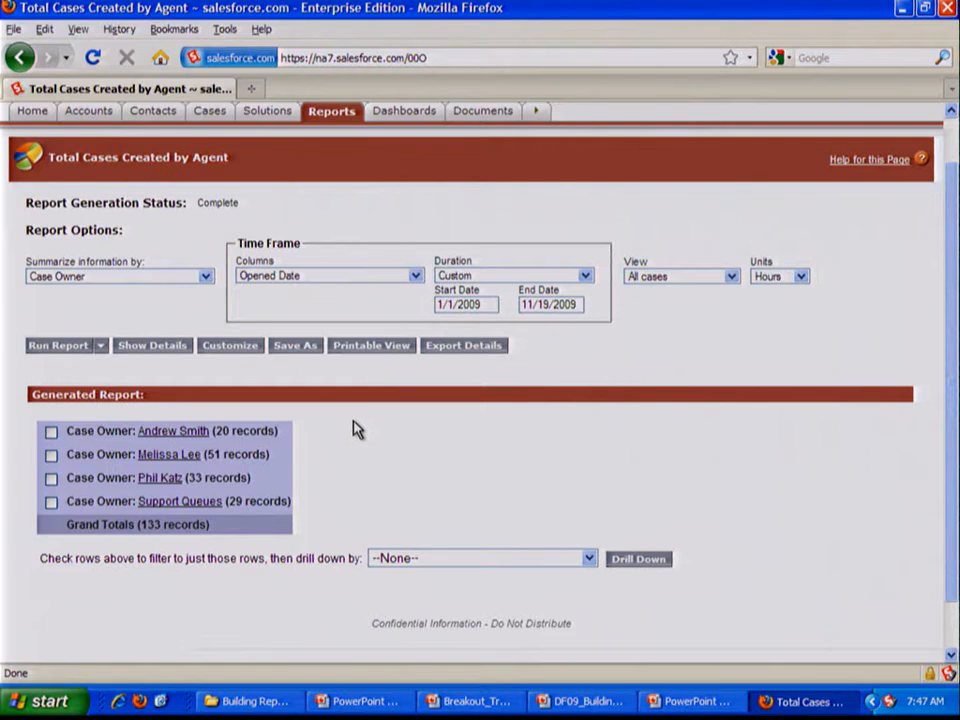
click(240, 350)
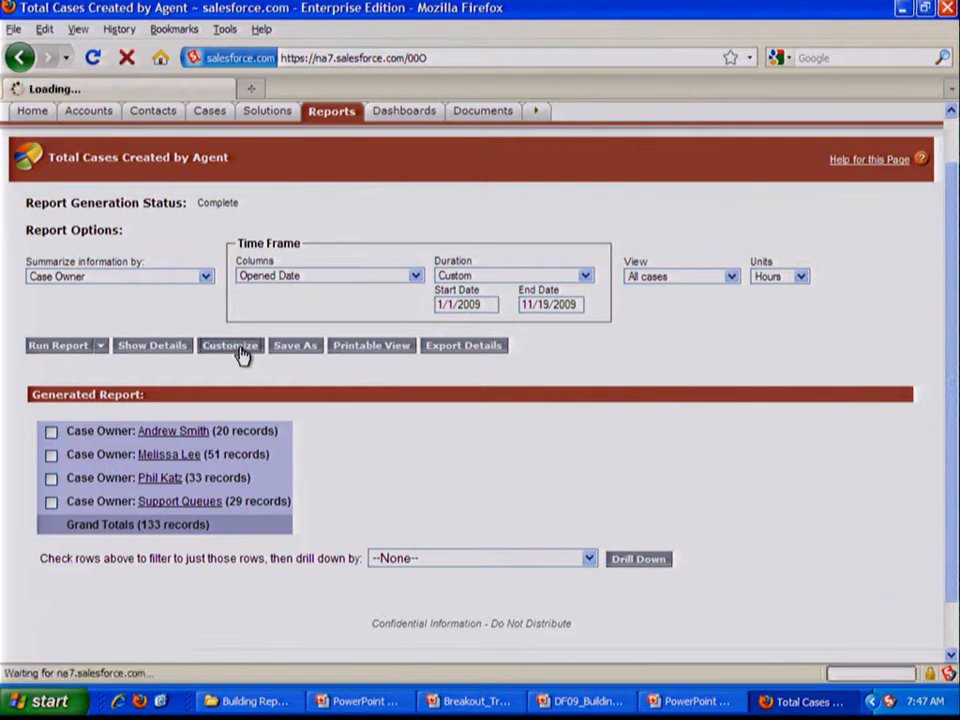
scroll(455, 327, down, 1)
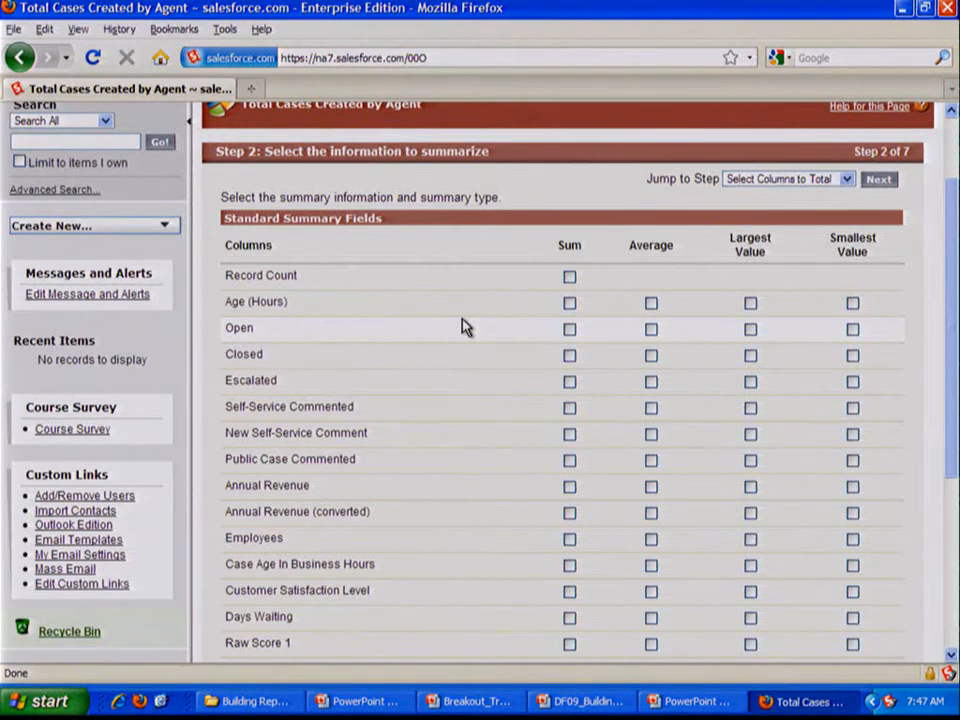
drag(557, 246, 582, 246)
click(532, 262)
drag(258, 329, 226, 329)
click(533, 336)
scroll(536, 336, down, 1)
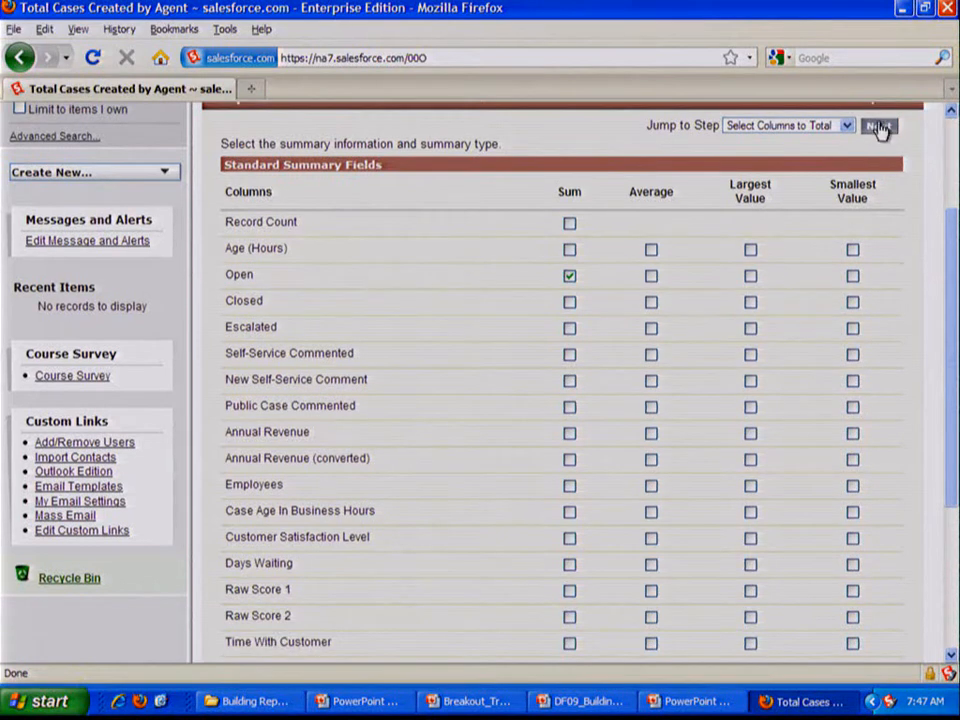
scroll(876, 178, up, 1)
click(877, 181)
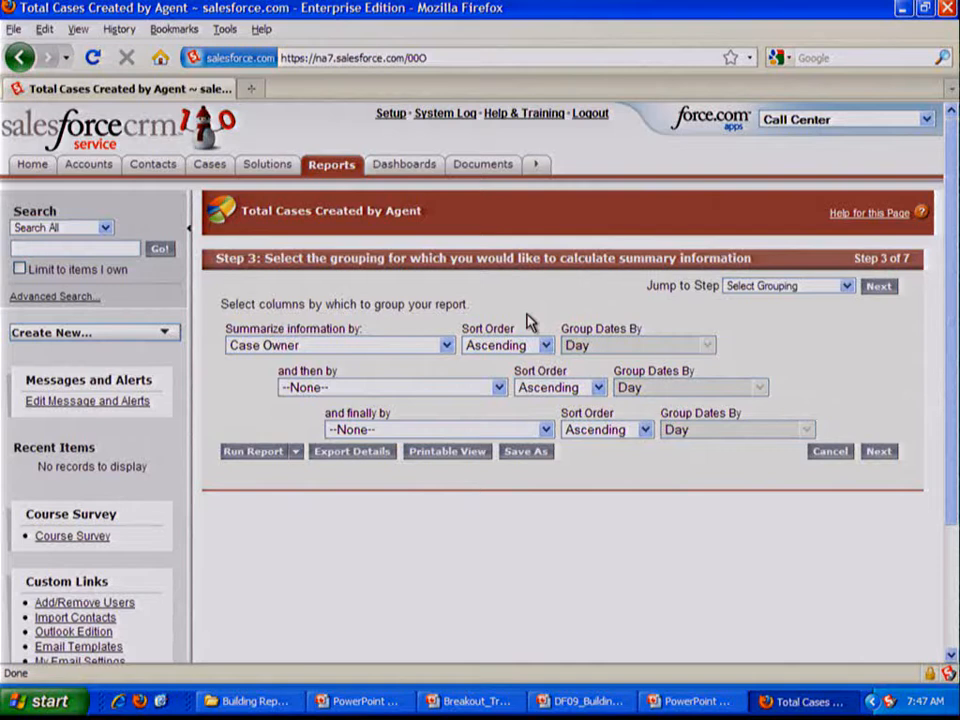
- Add Priority as the second grouping level under Case Owner and continue to the column selection
click(497, 389)
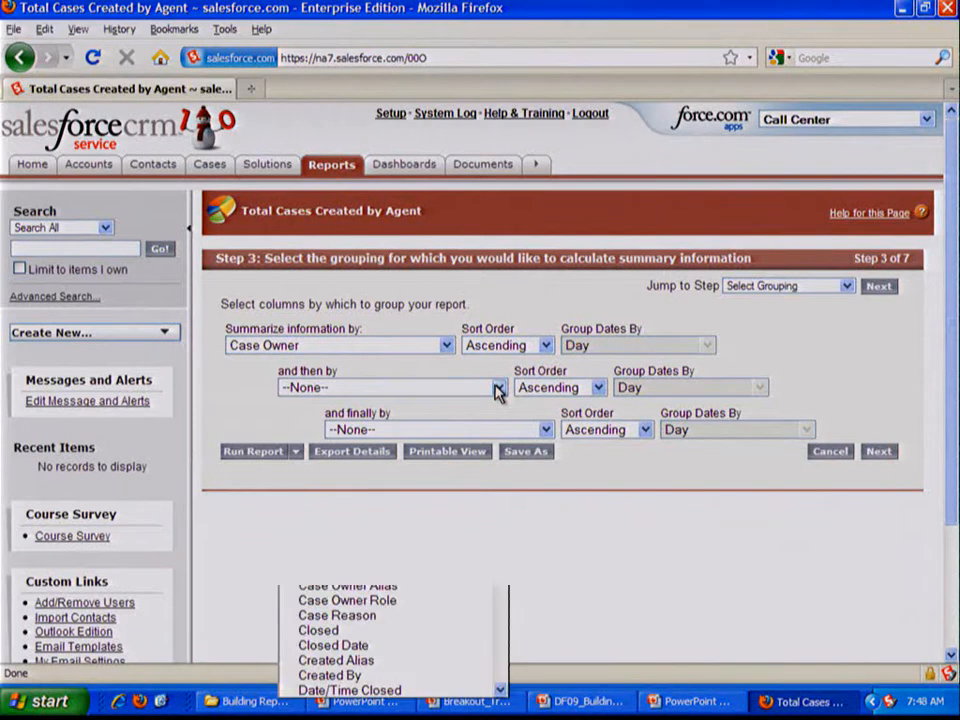
scroll(500, 432, down, 1)
drag(500, 432, 500, 466)
drag(499, 477, 499, 482)
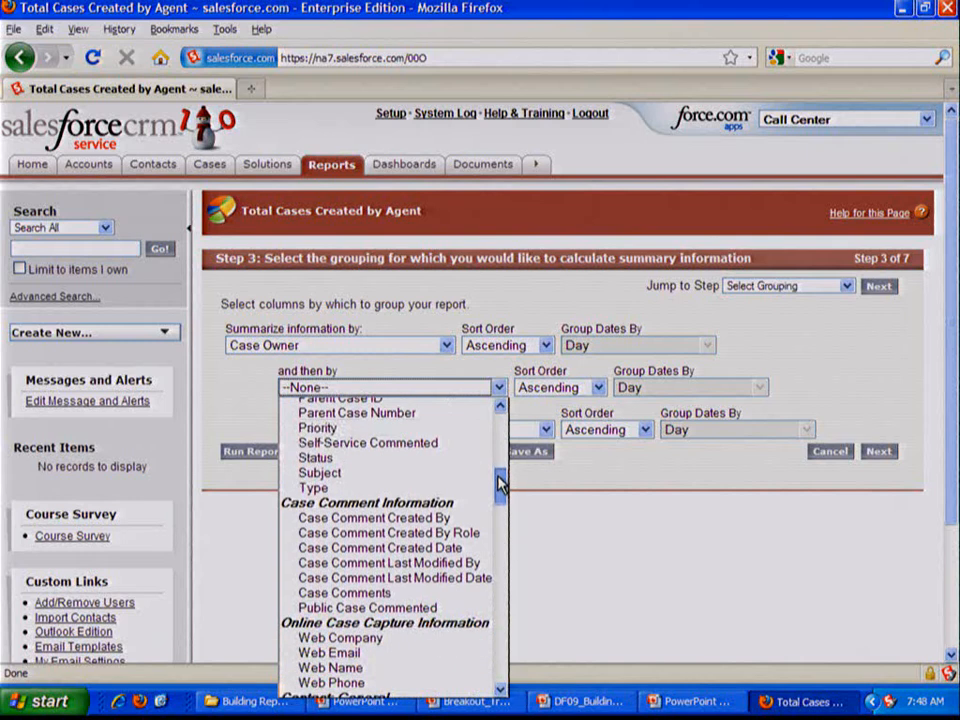
click(357, 430)
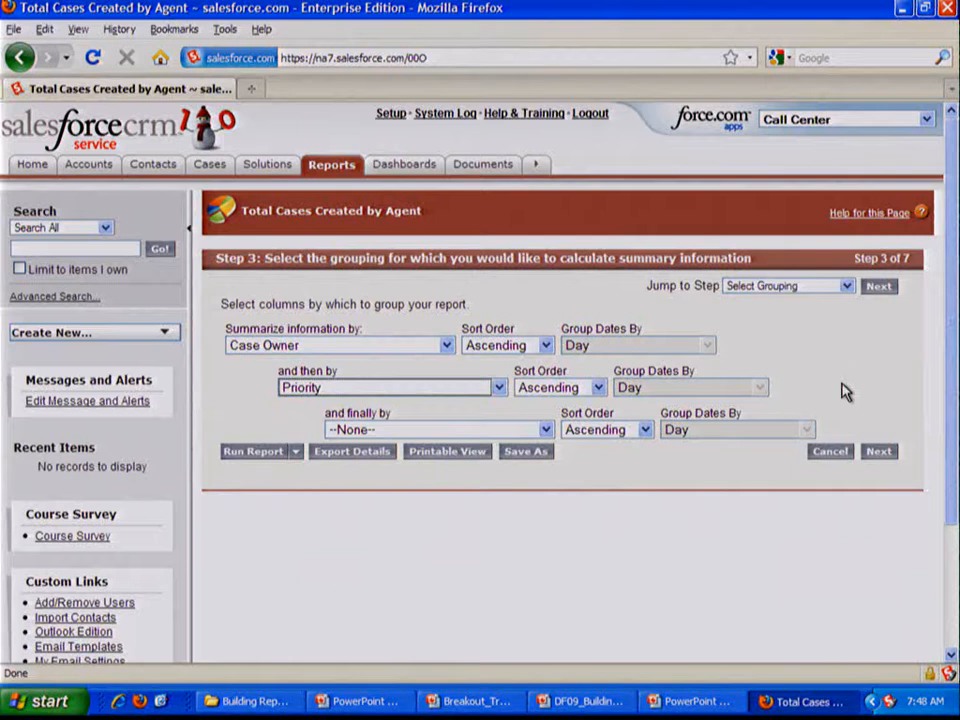
click(878, 452)
- Deselect the Open, Date/Time Opened, Closed and Age (Hours) columns and continue to the column order
scroll(815, 425, down, 2)
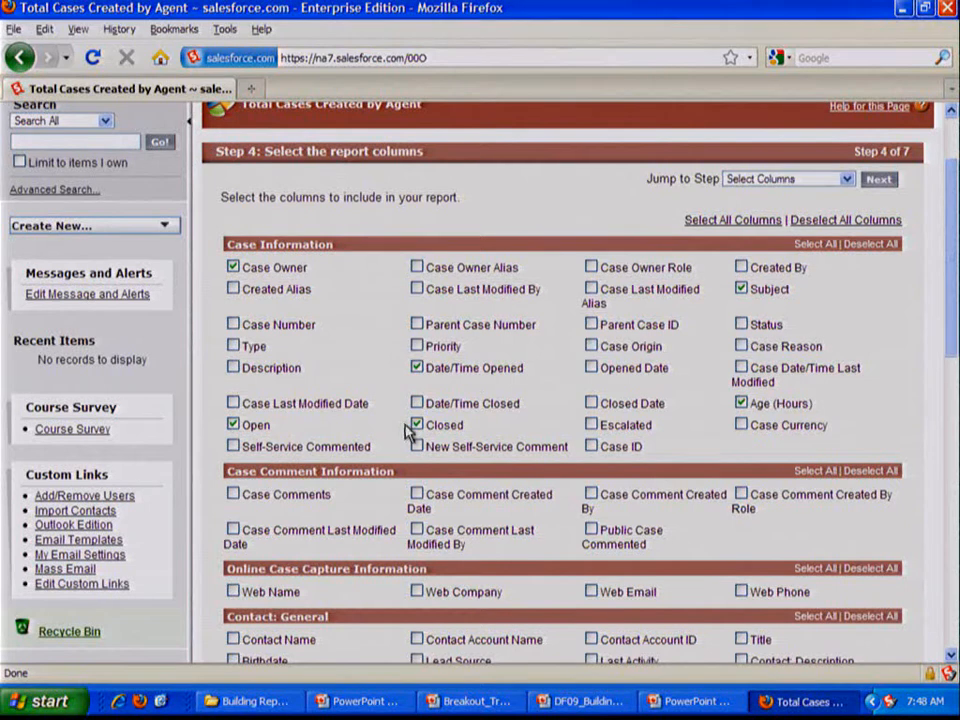
click(233, 425)
double_click(248, 430)
drag(521, 373, 437, 375)
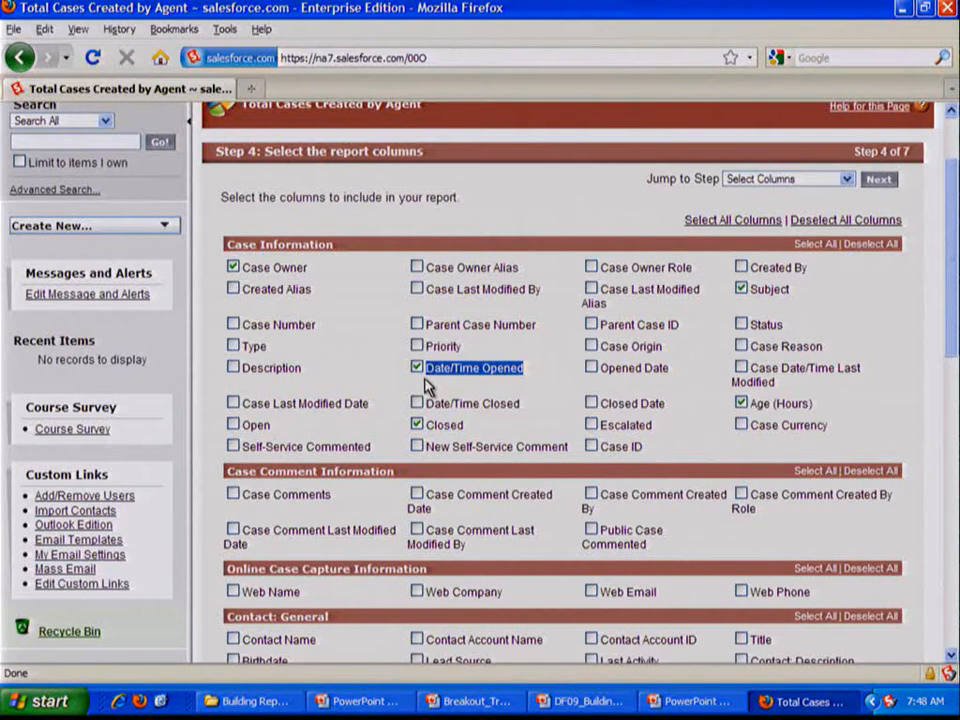
click(417, 368)
drag(465, 428, 432, 430)
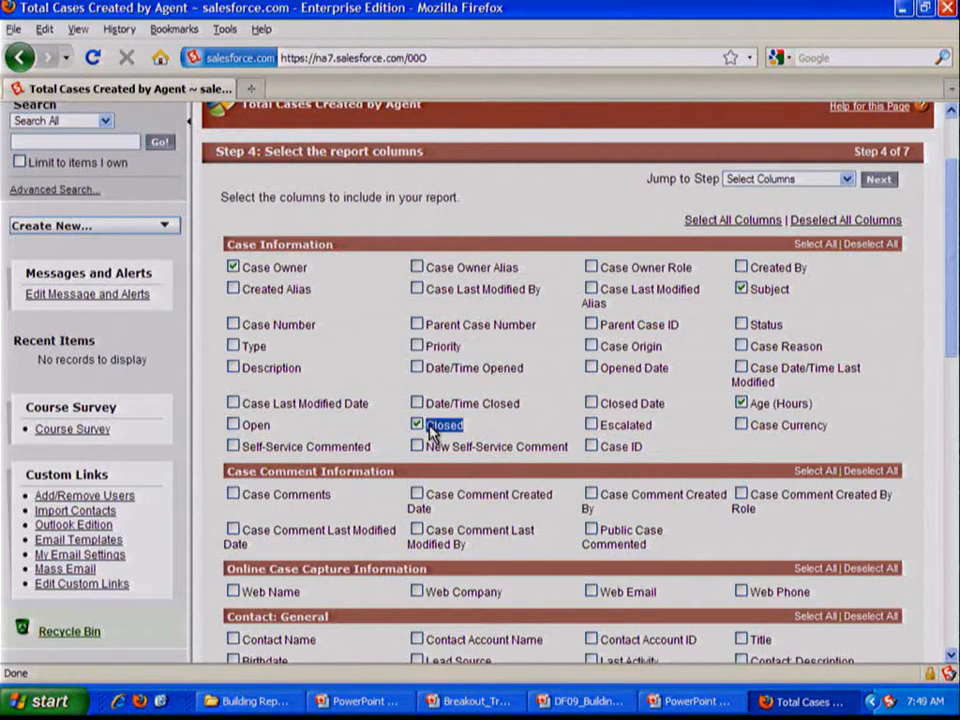
click(419, 425)
click(550, 429)
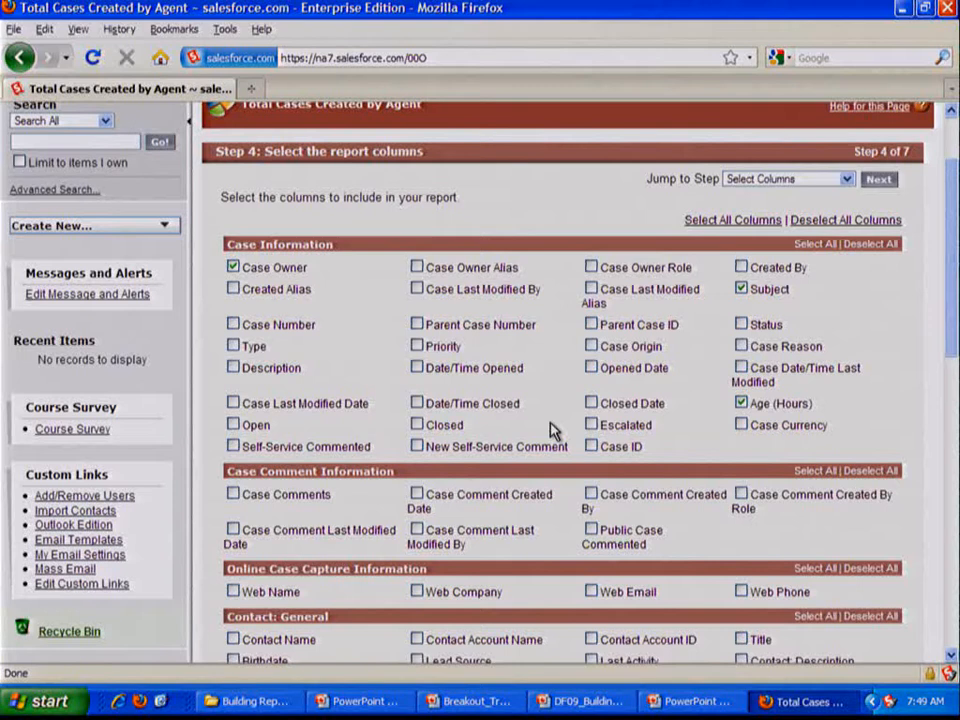
drag(834, 400, 751, 402)
click(742, 403)
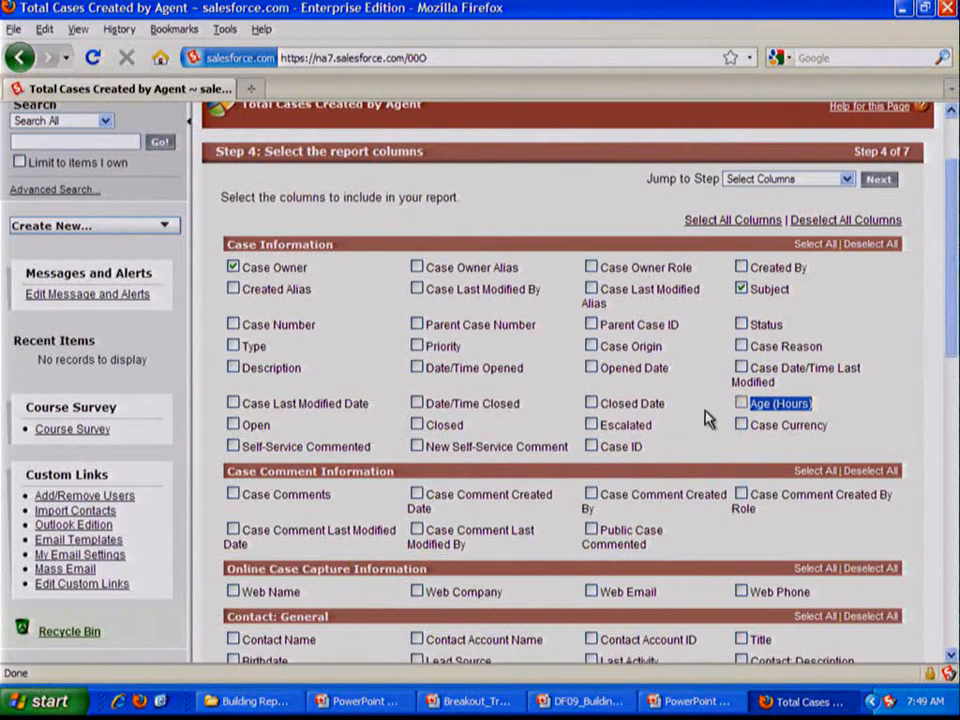
click(716, 407)
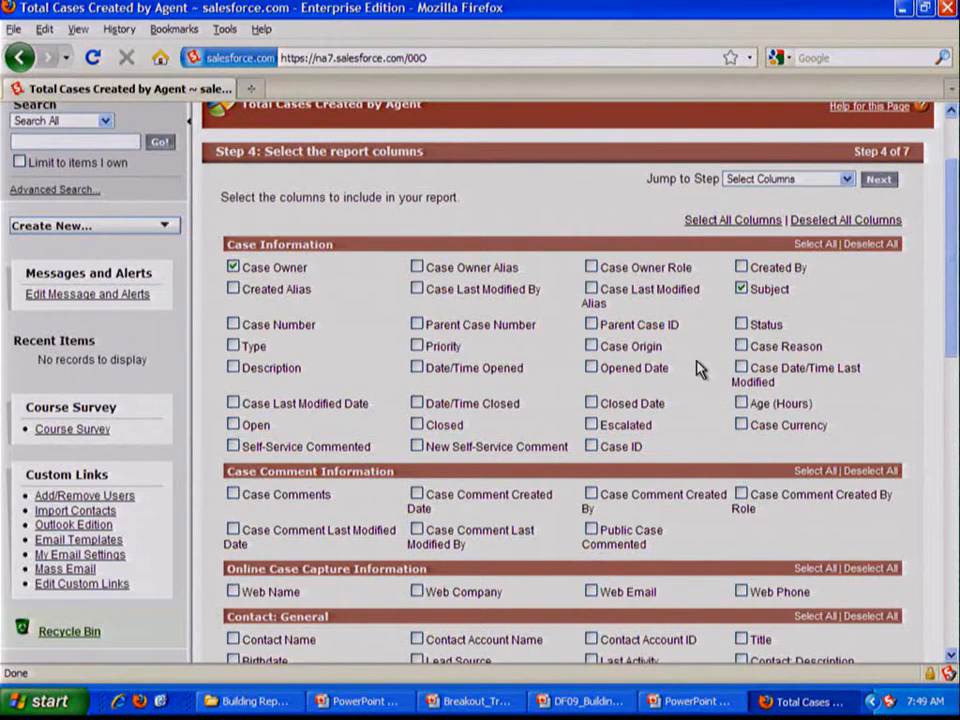
scroll(705, 369, down, 1)
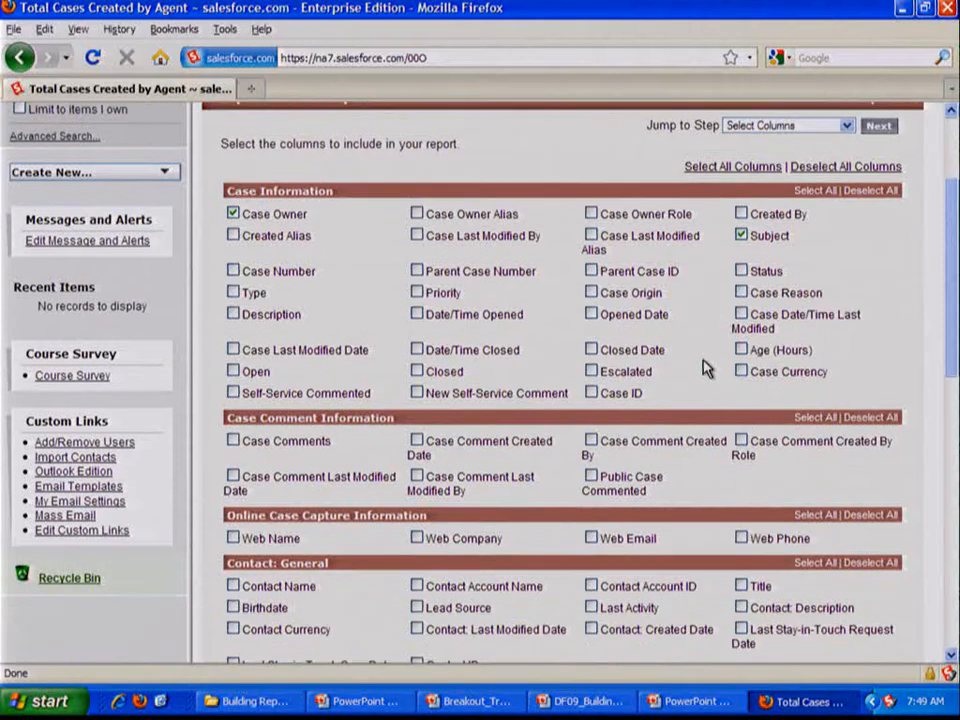
click(880, 128)
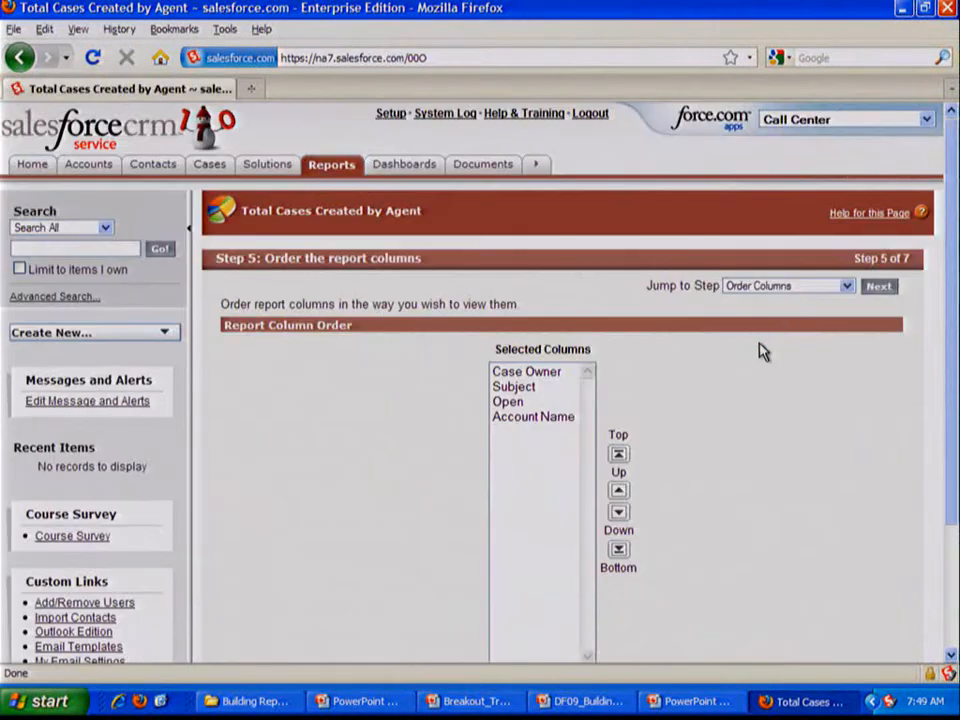
- Accept the existing column order and continue to the report criteria, keeping Opened Date as the standard filter's date column
scroll(686, 430, down, 1)
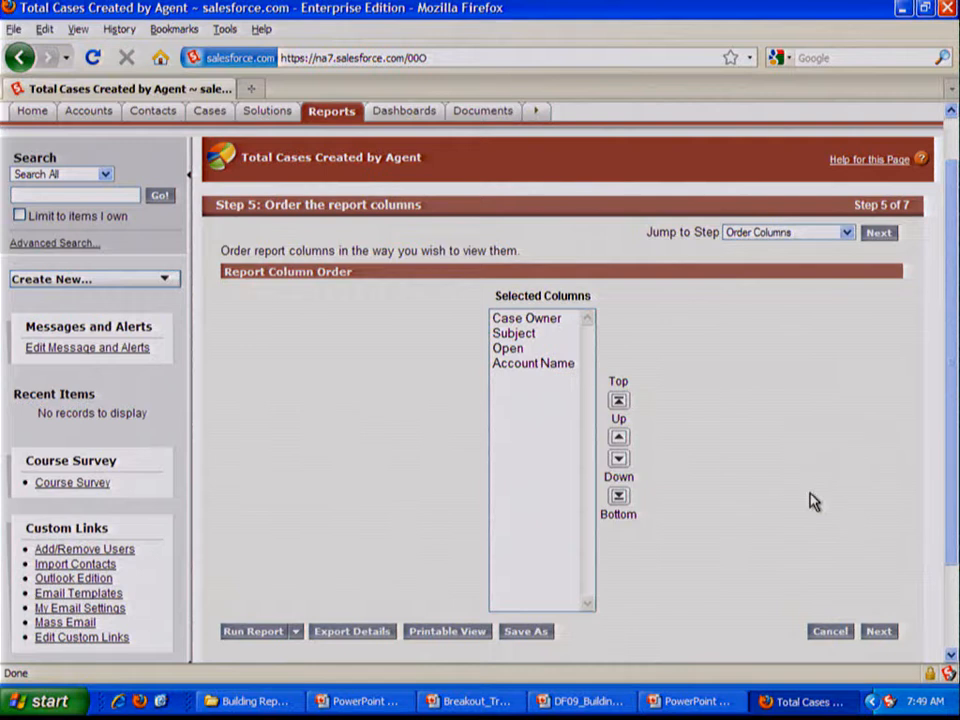
click(878, 632)
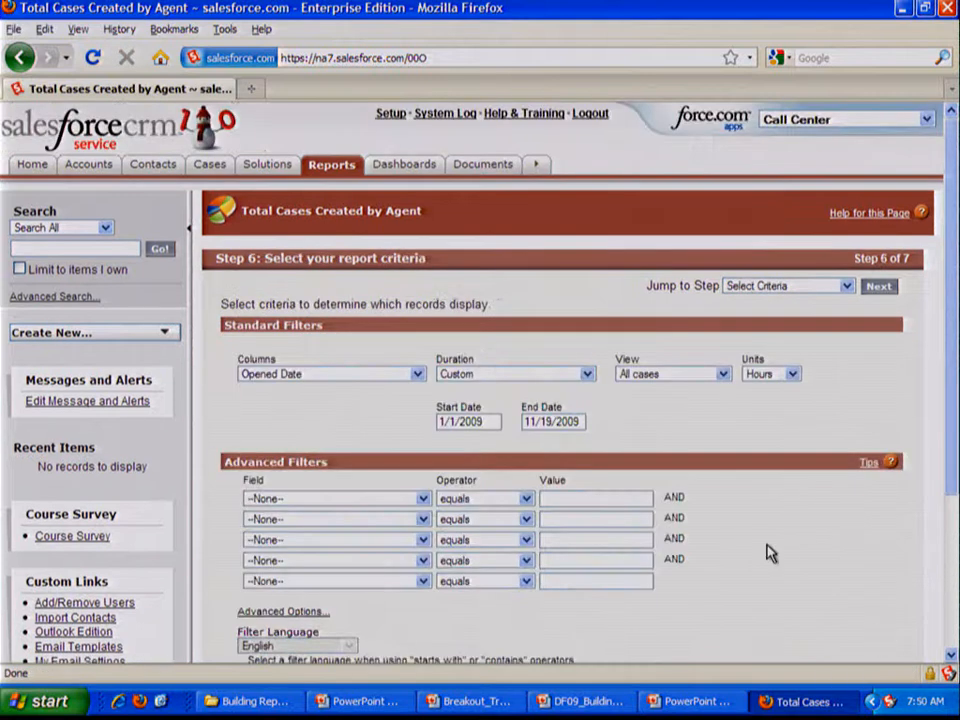
scroll(726, 509, down, 1)
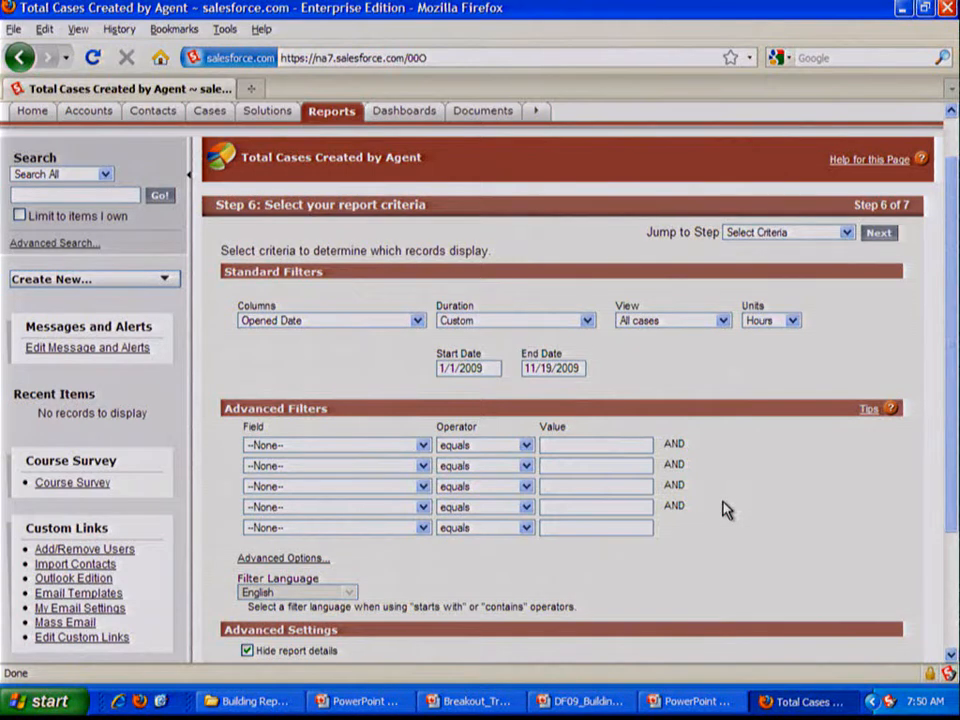
click(389, 330)
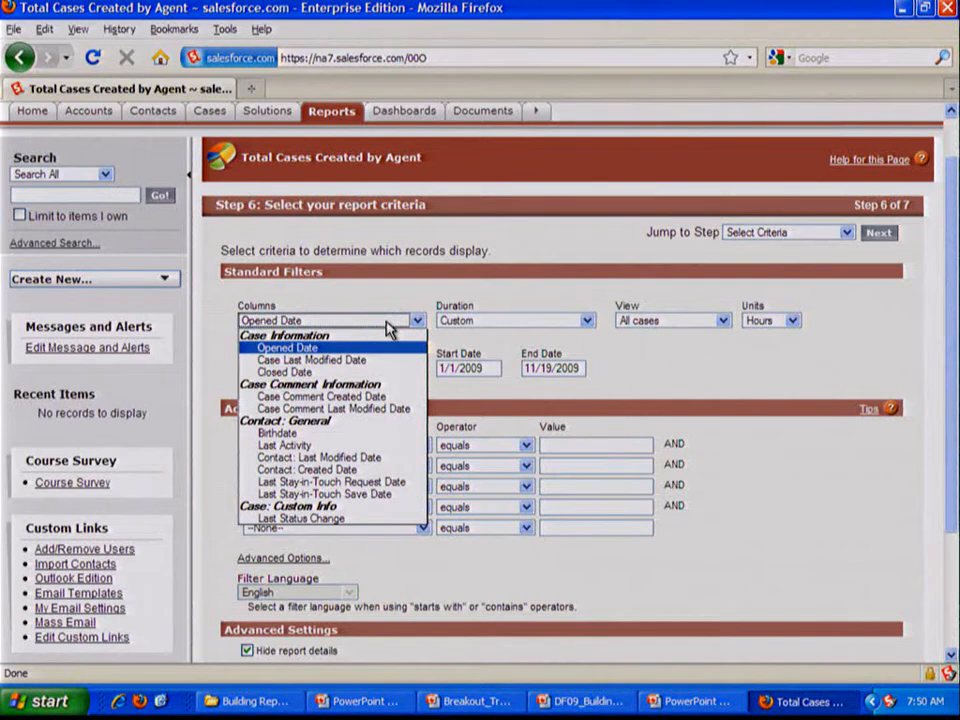
click(389, 330)
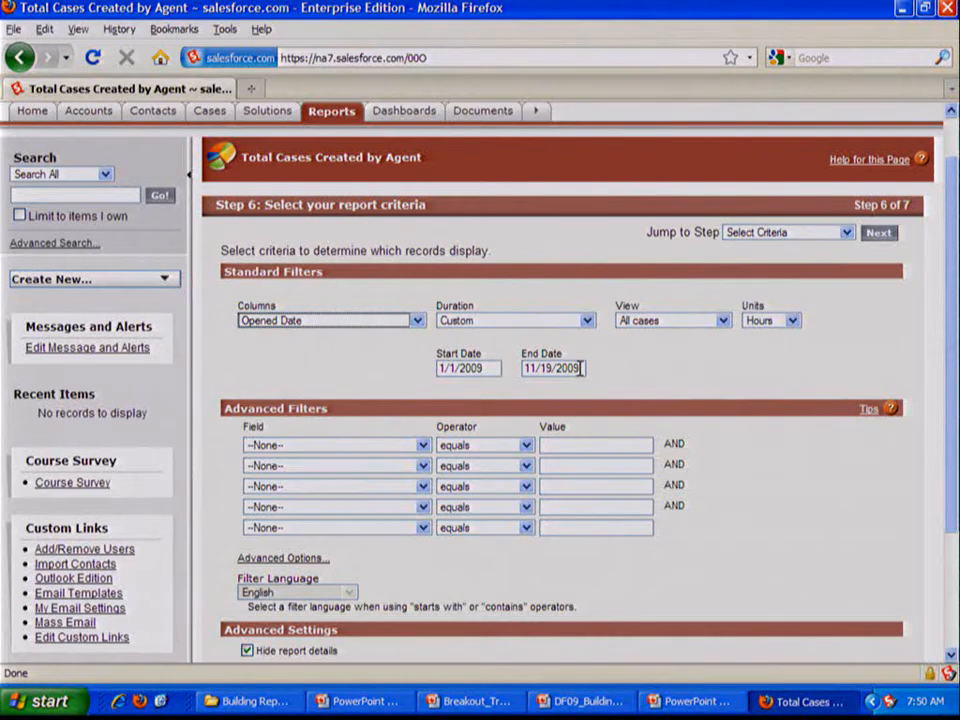
- Set the first advanced filter's field to Open, keeping the equals operator
scroll(563, 396, down, 1)
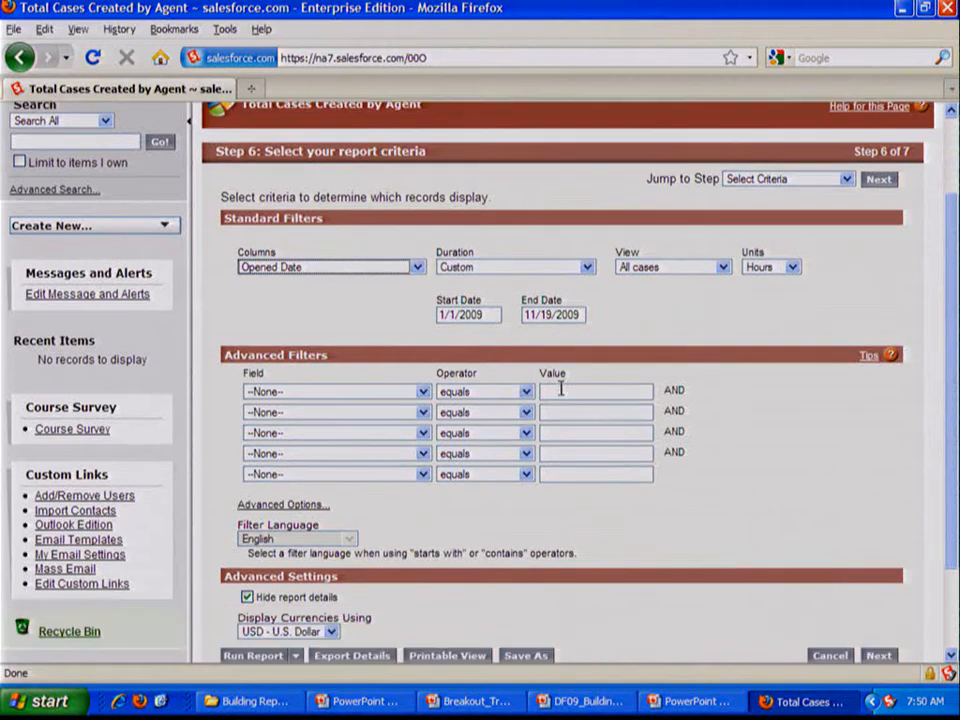
click(423, 393)
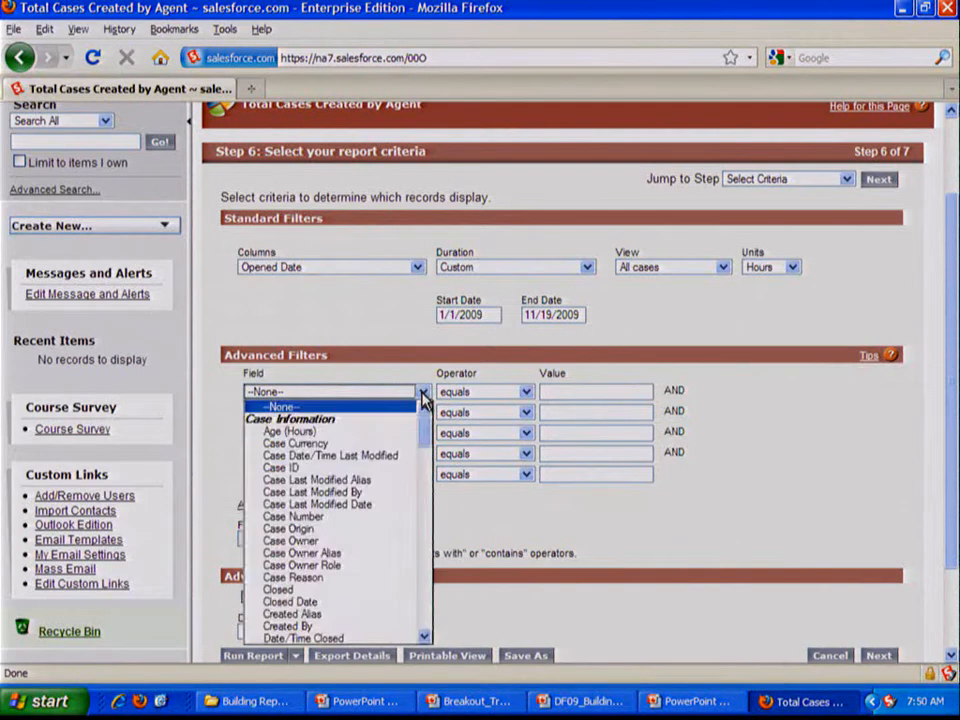
click(422, 395)
scroll(422, 397, up, 1)
scroll(420, 405, down, 1)
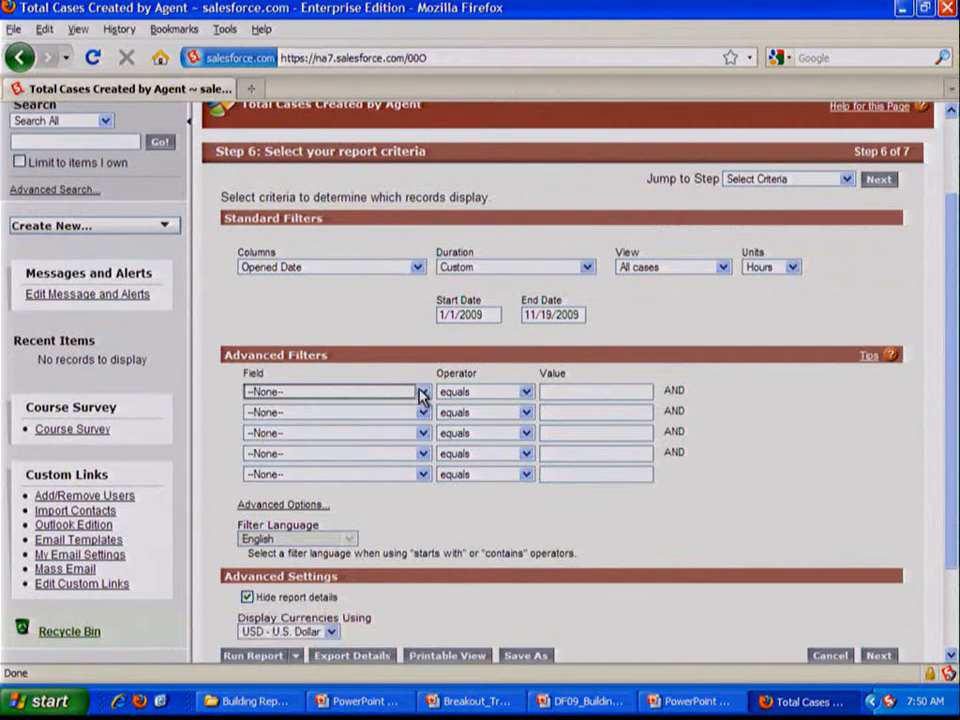
click(422, 393)
scroll(424, 450, down, 4)
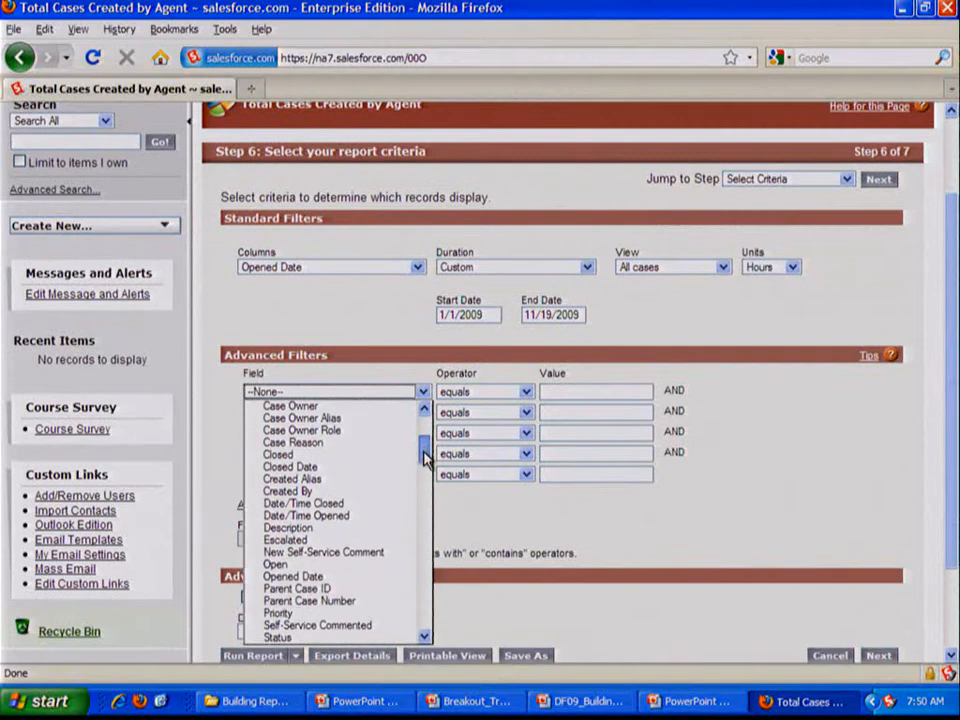
scroll(426, 458, up, 1)
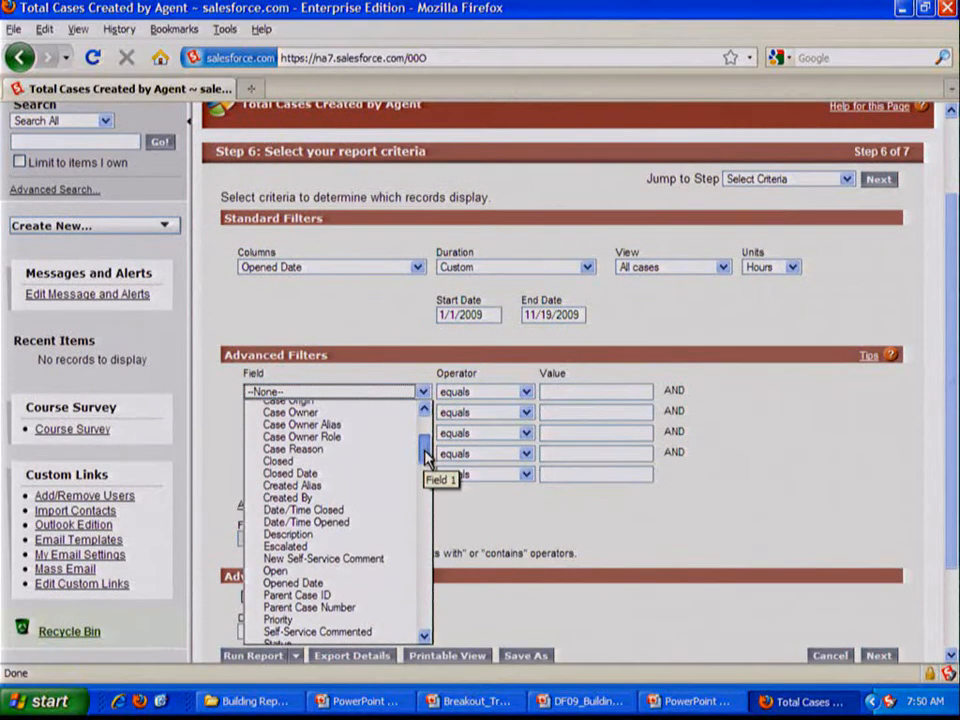
scroll(427, 458, up, 2)
scroll(428, 457, down, 2)
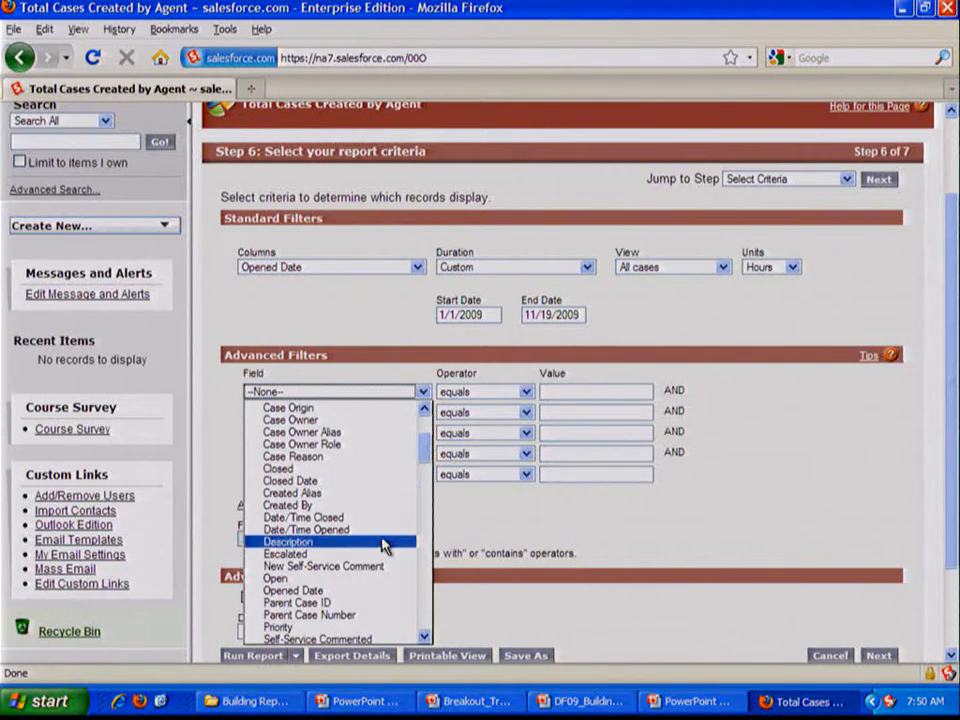
click(383, 580)
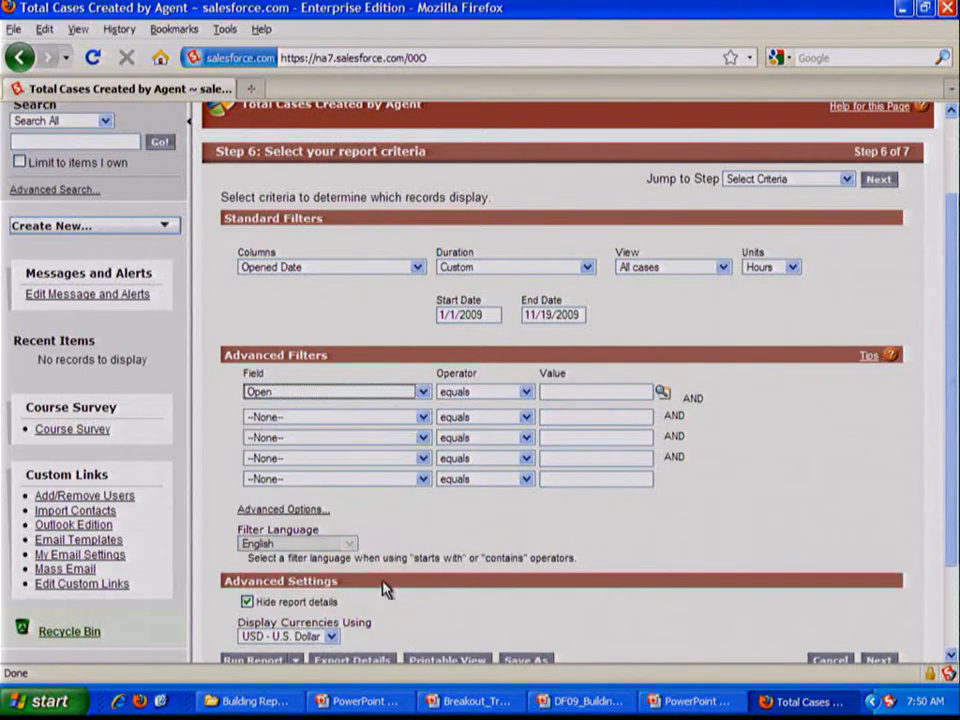
- Look up the picklist values for the Open filter and insert True as its value
click(661, 391)
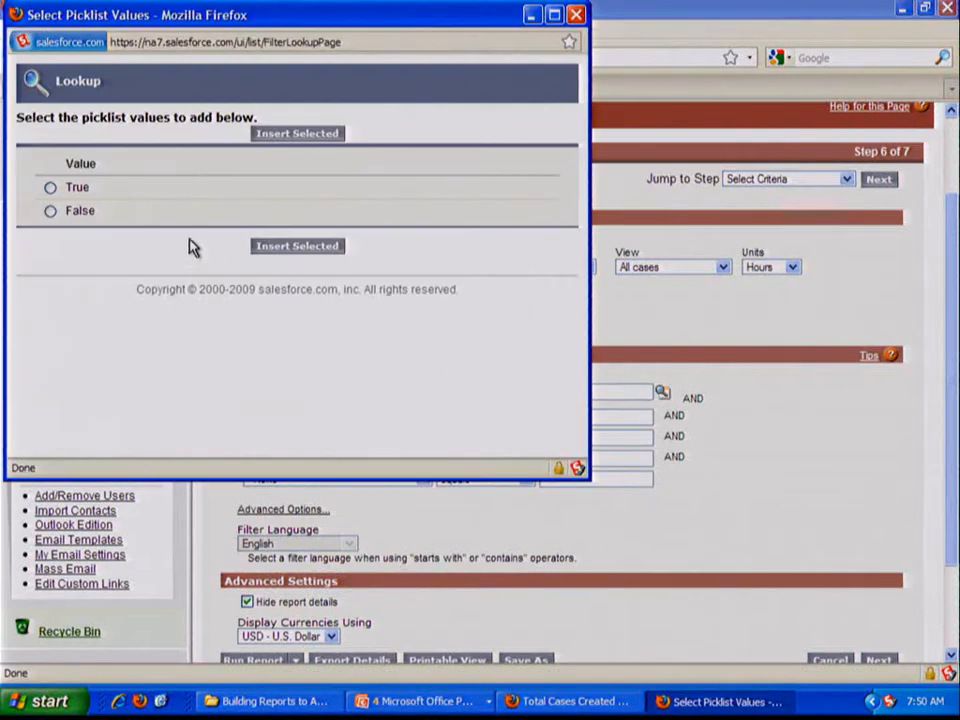
click(52, 190)
click(284, 247)
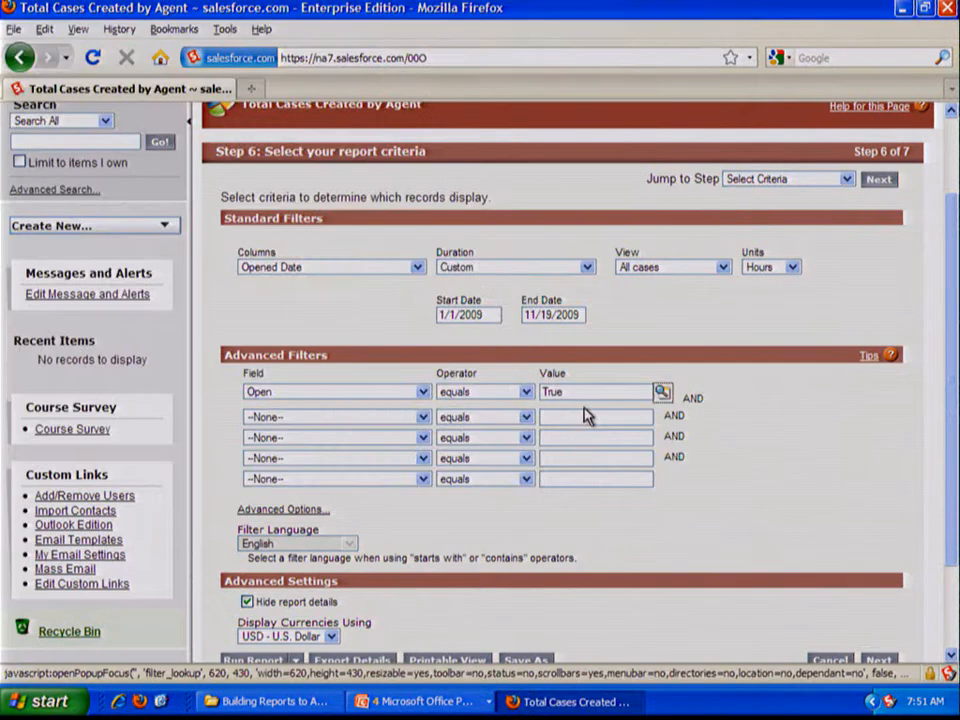
drag(582, 393, 540, 394)
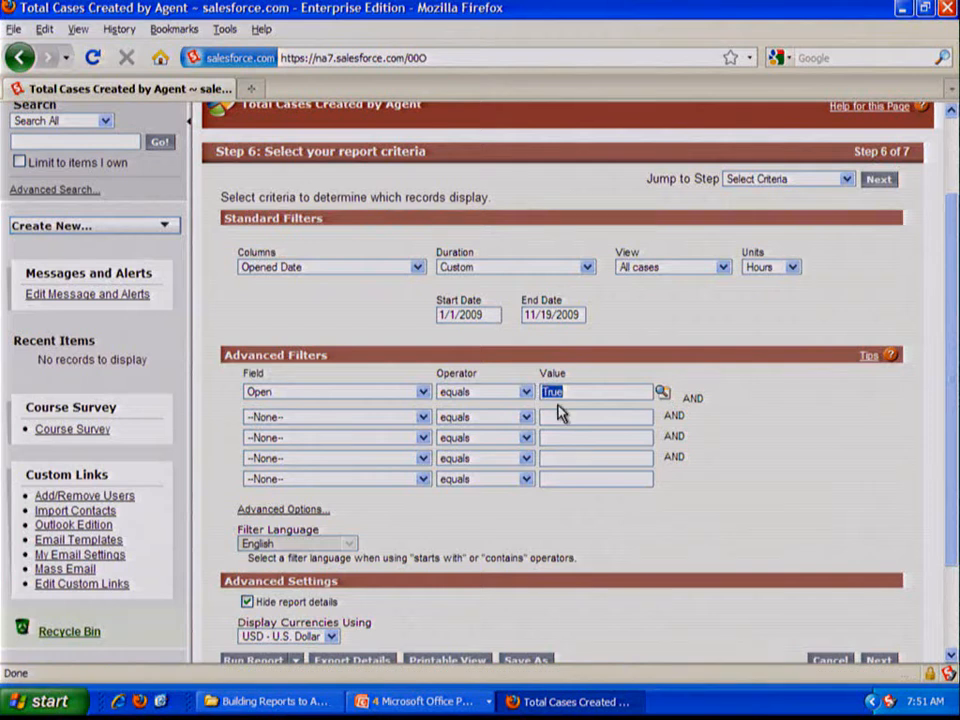
click(662, 392)
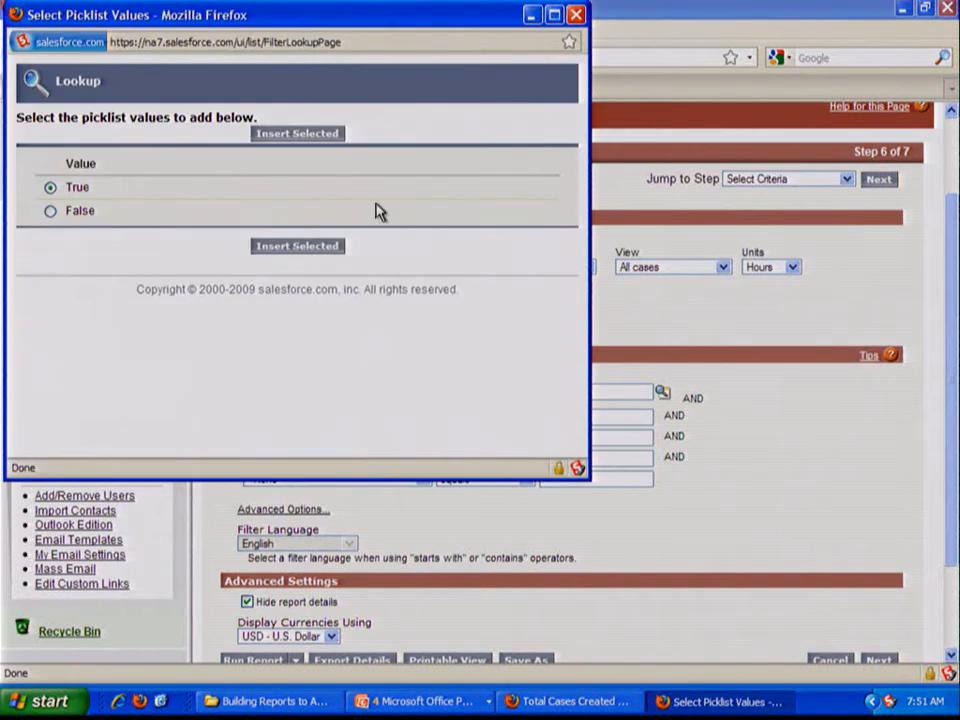
click(318, 248)
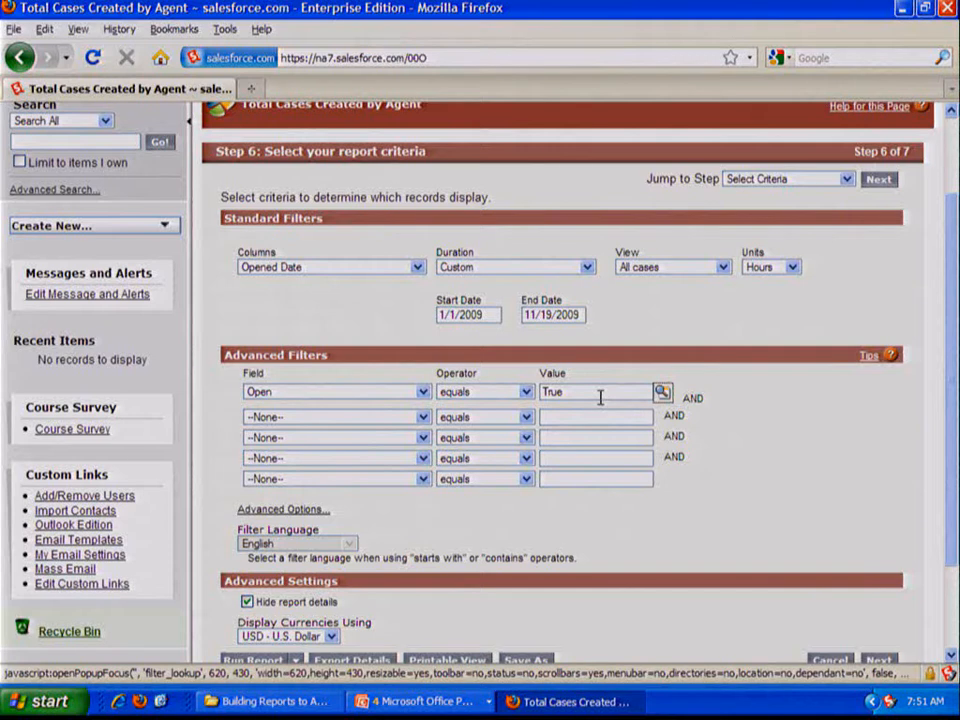
- Add a second advanced filter for Case Owner Alias with the operator does not contain and the value queue
click(424, 417)
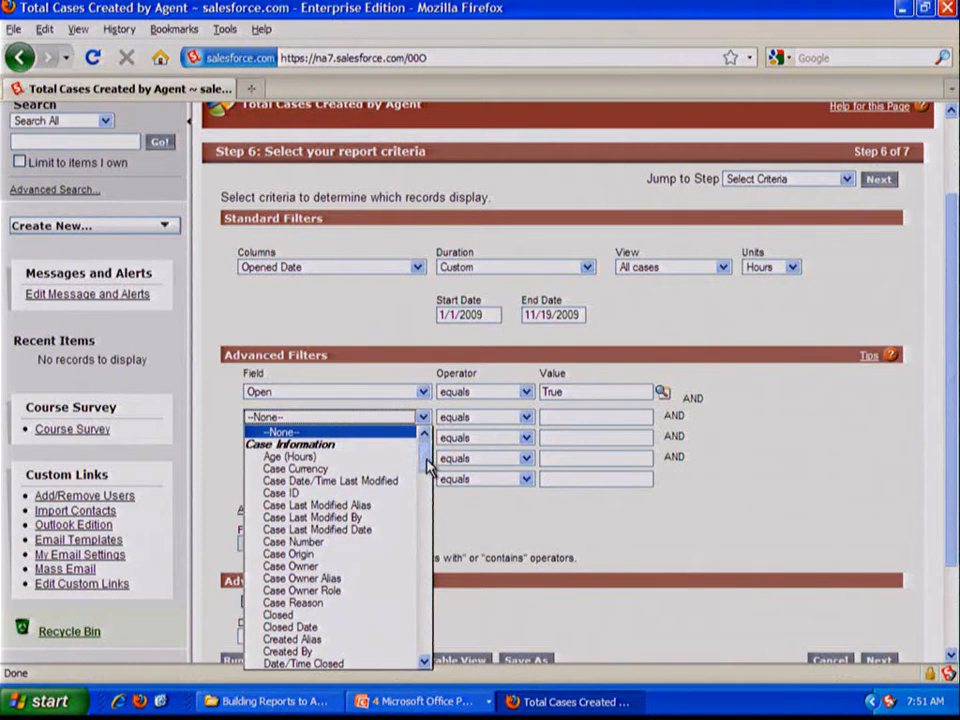
drag(428, 458, 429, 476)
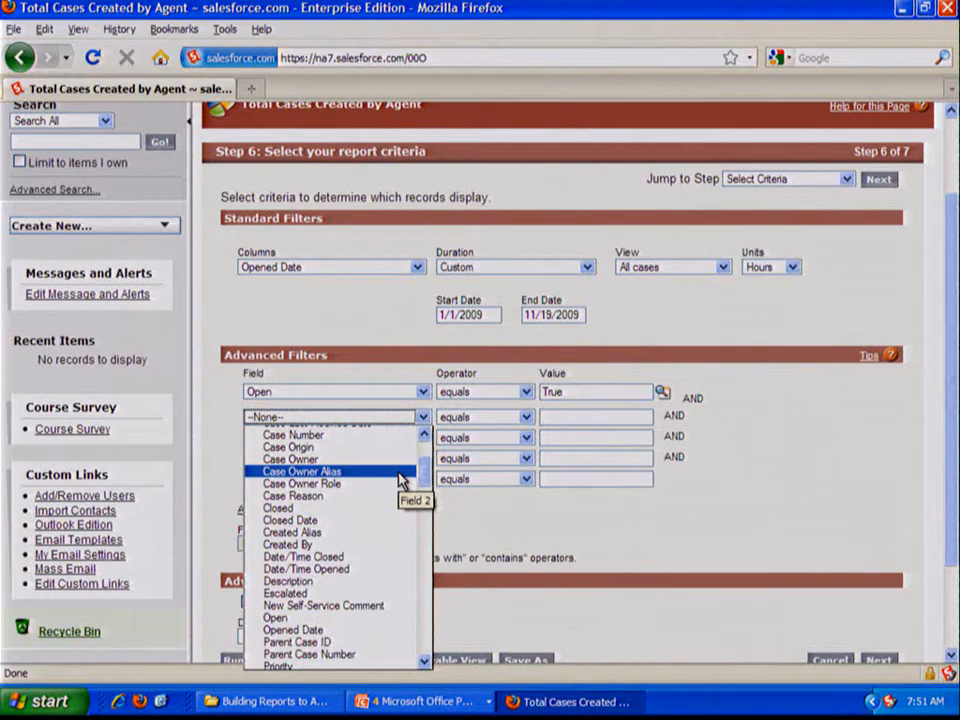
click(398, 472)
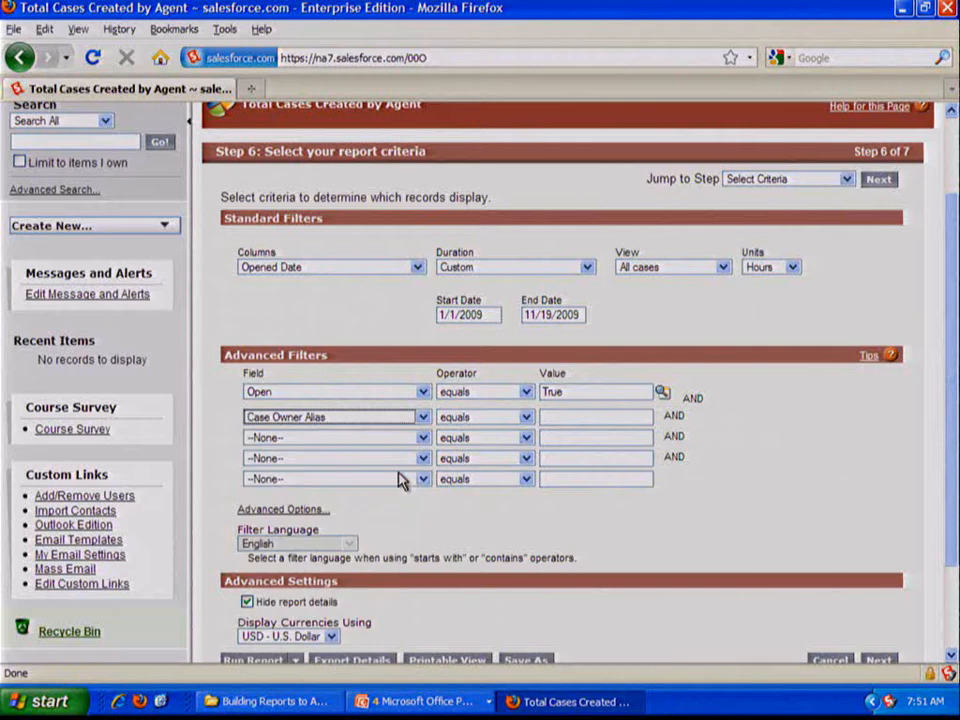
click(491, 419)
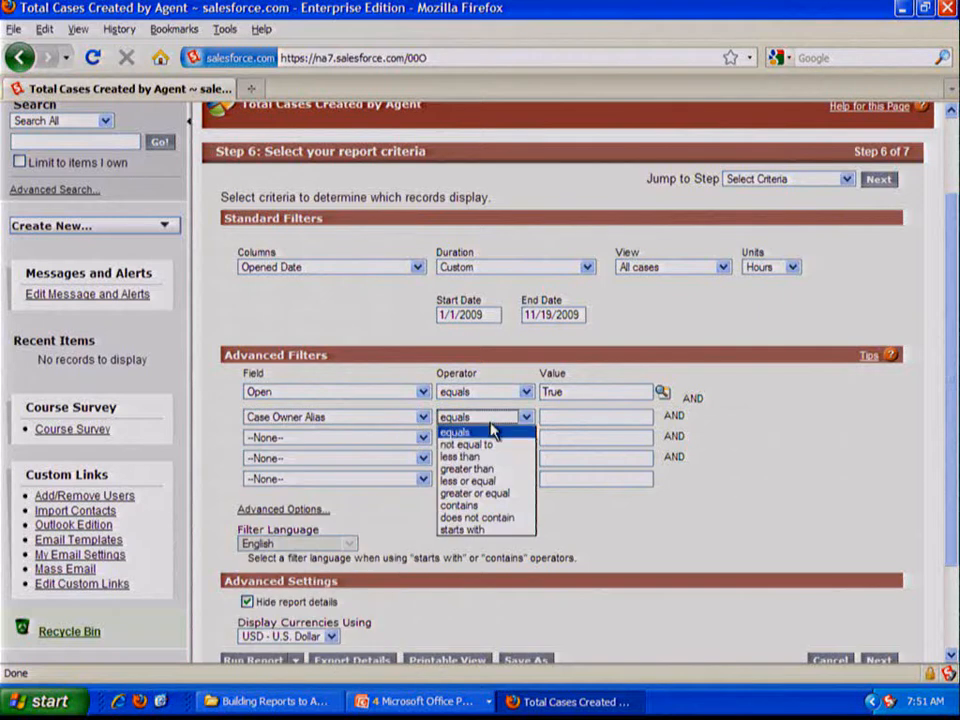
click(497, 519)
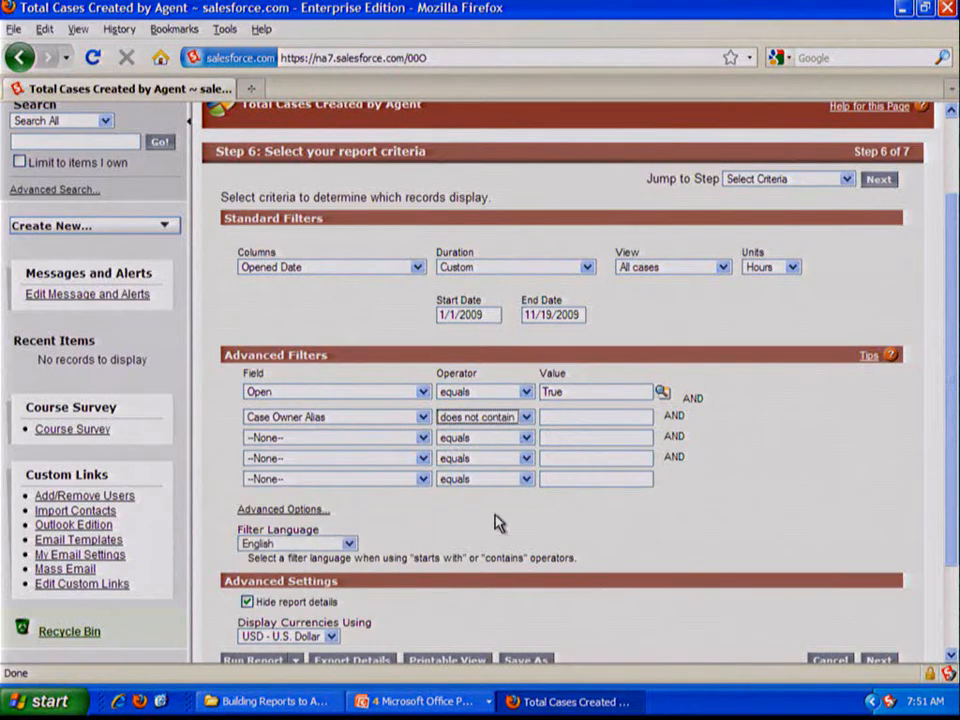
click(580, 421)
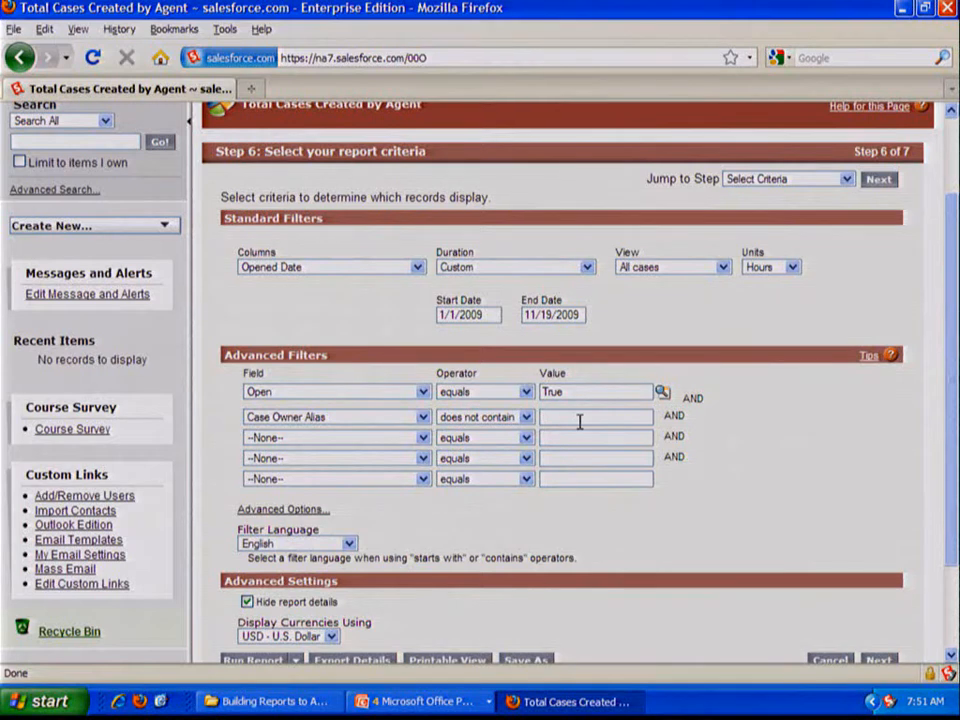
text(queue)
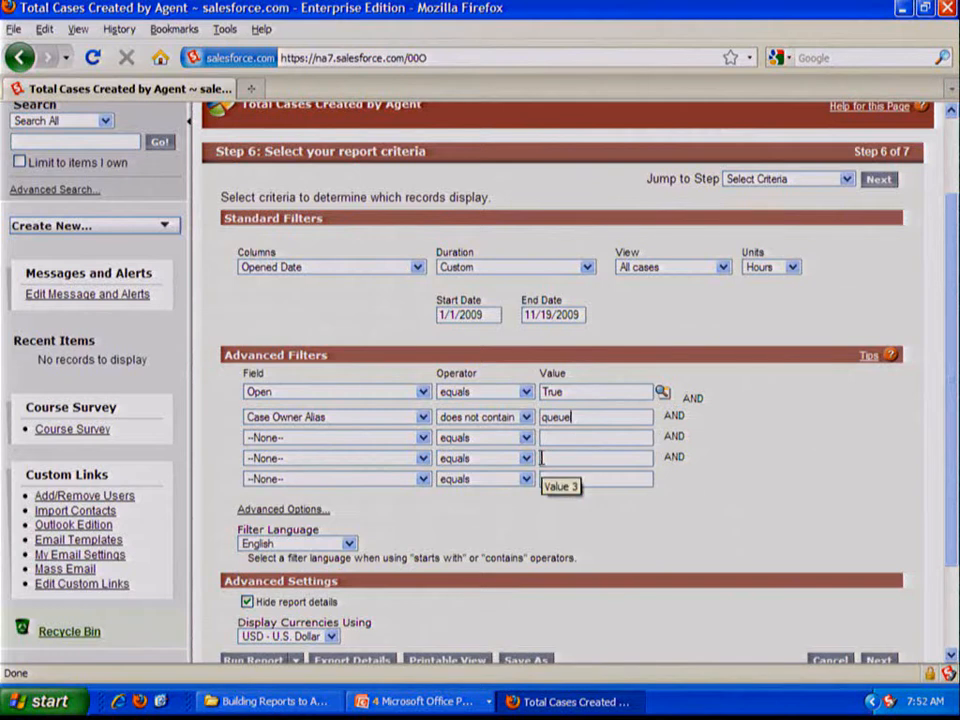
double_click(565, 417)
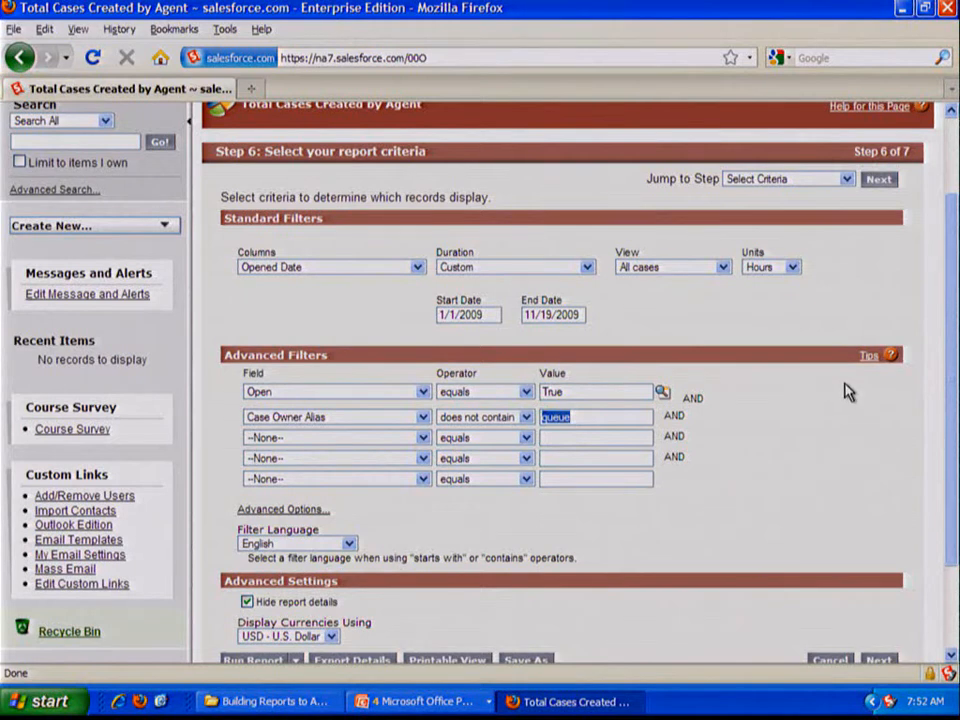
click(630, 415)
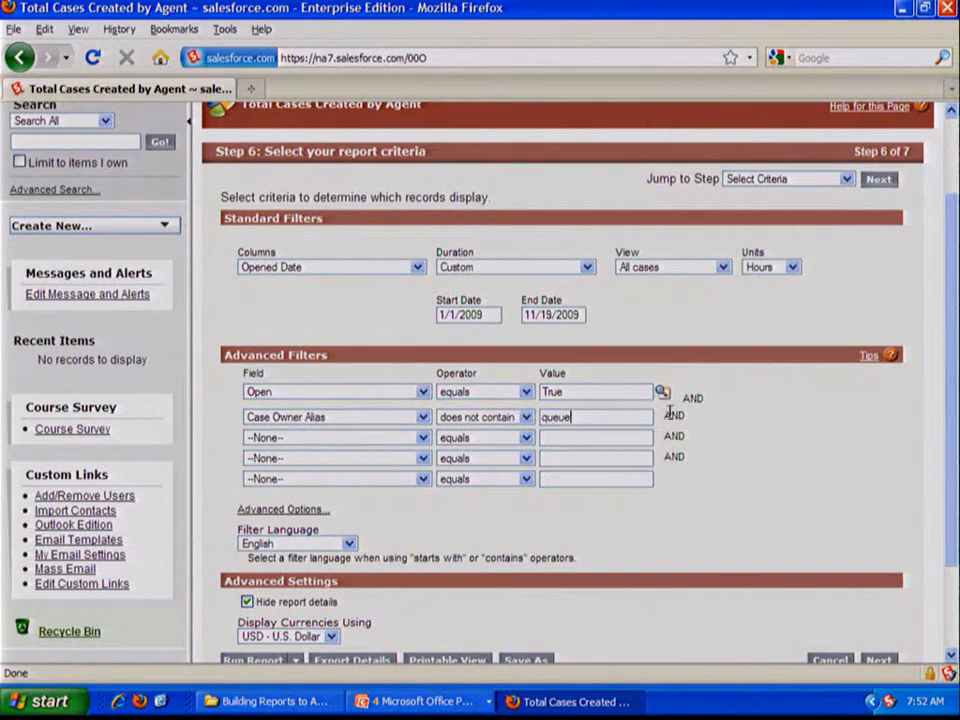
- Run the report with the Open and Case Owner Alias filters applied
scroll(765, 420, down, 1)
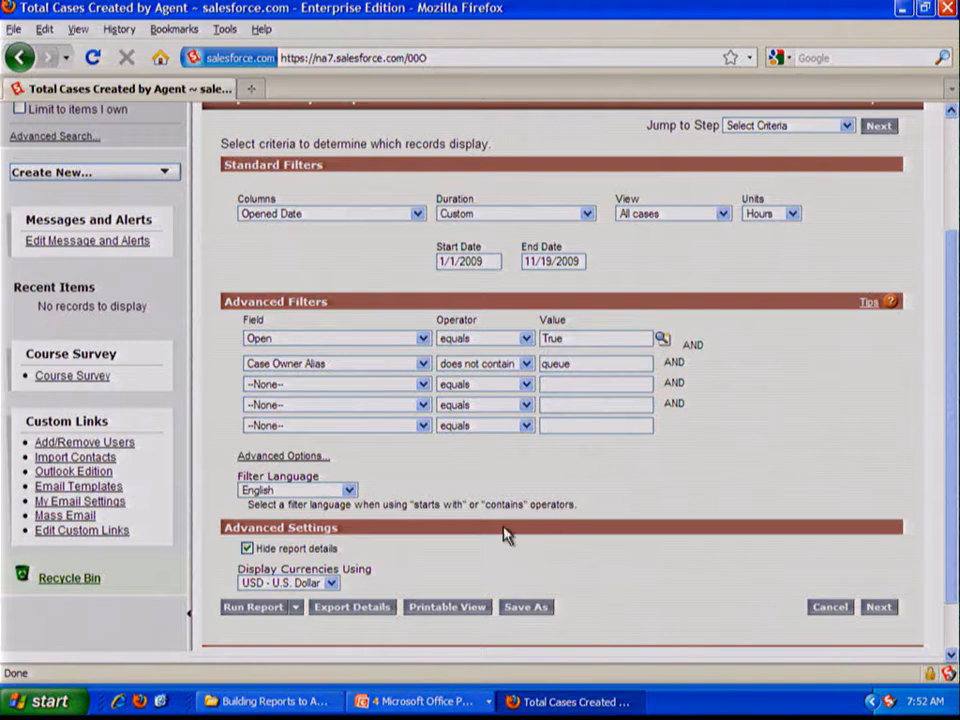
click(253, 608)
scroll(548, 524, down, 3)
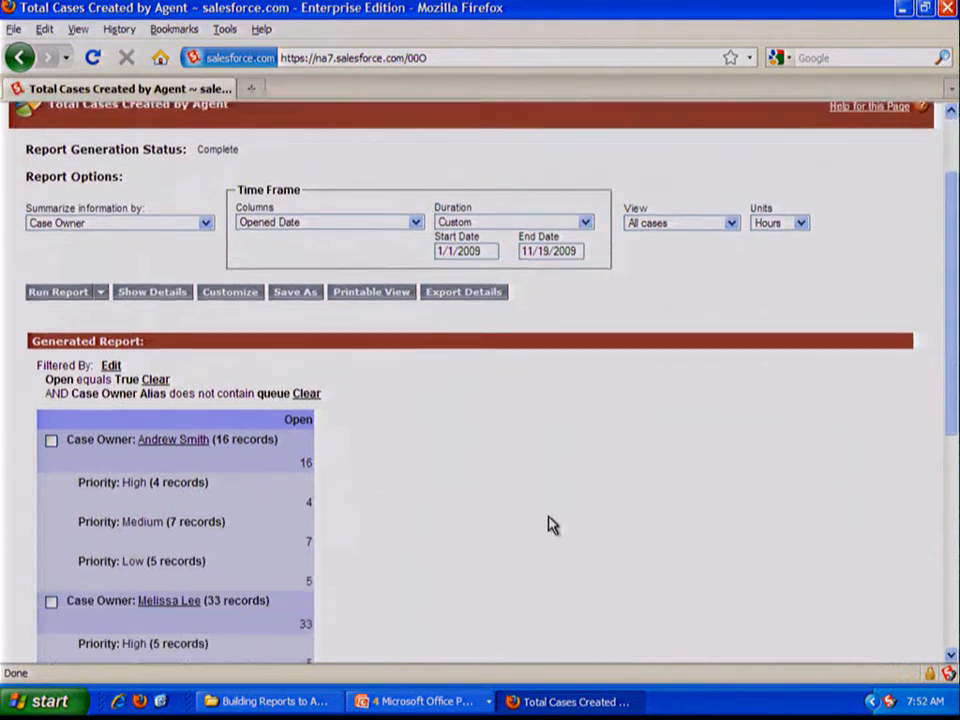
- Examine the open case counts per case owner and priority, including the second owner's total, their Medium cases and the grand totals
scroll(548, 524, down, 1)
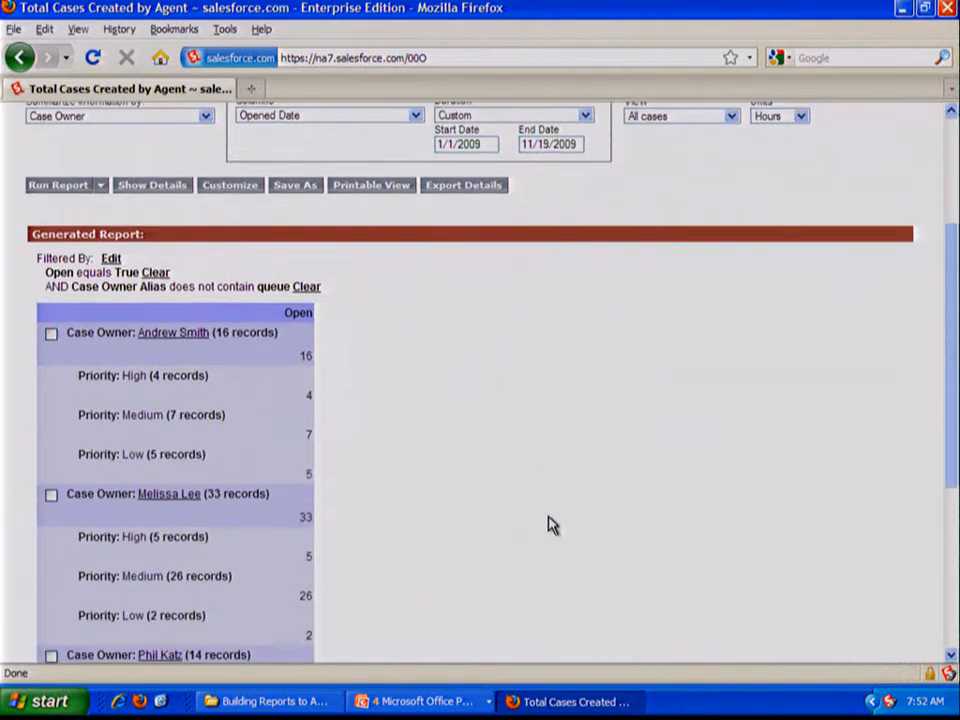
scroll(548, 524, down, 2)
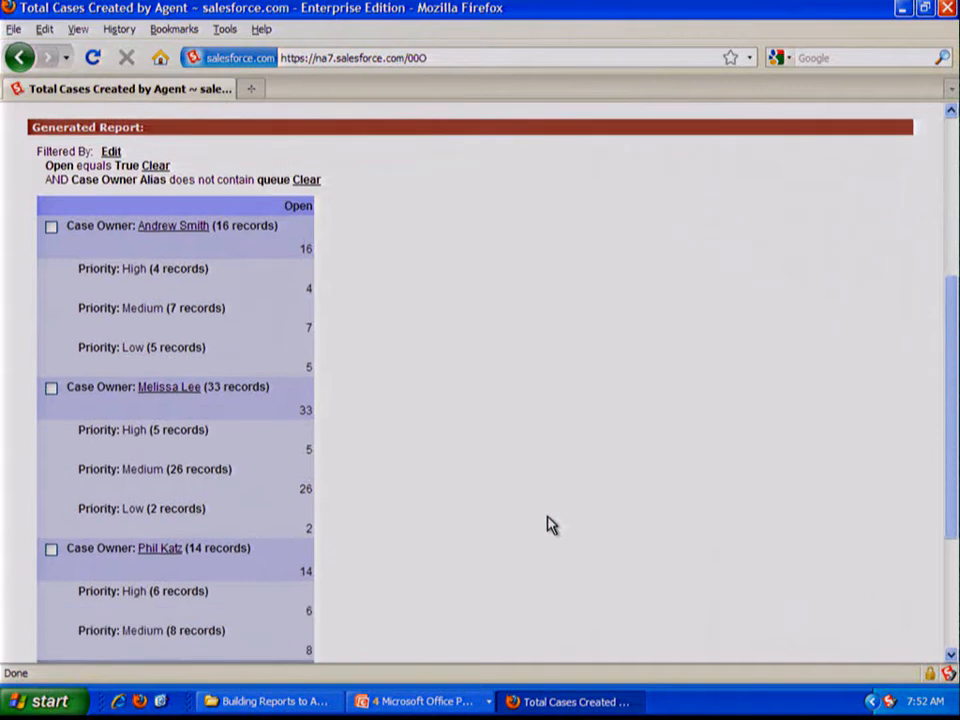
scroll(548, 524, down, 1)
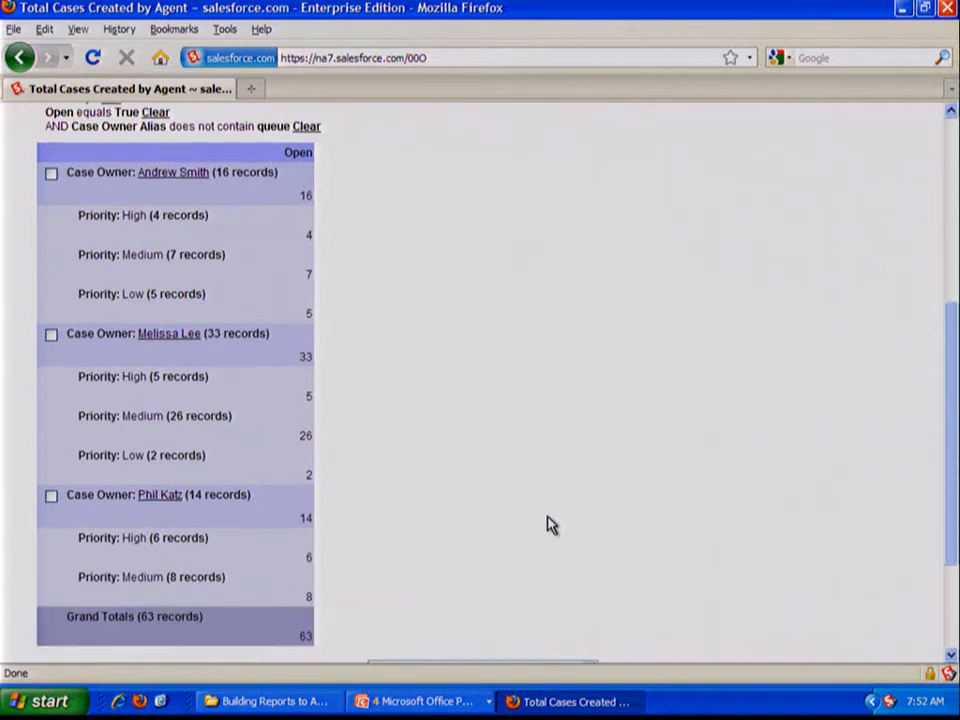
scroll(548, 524, up, 4)
scroll(548, 524, up, 1)
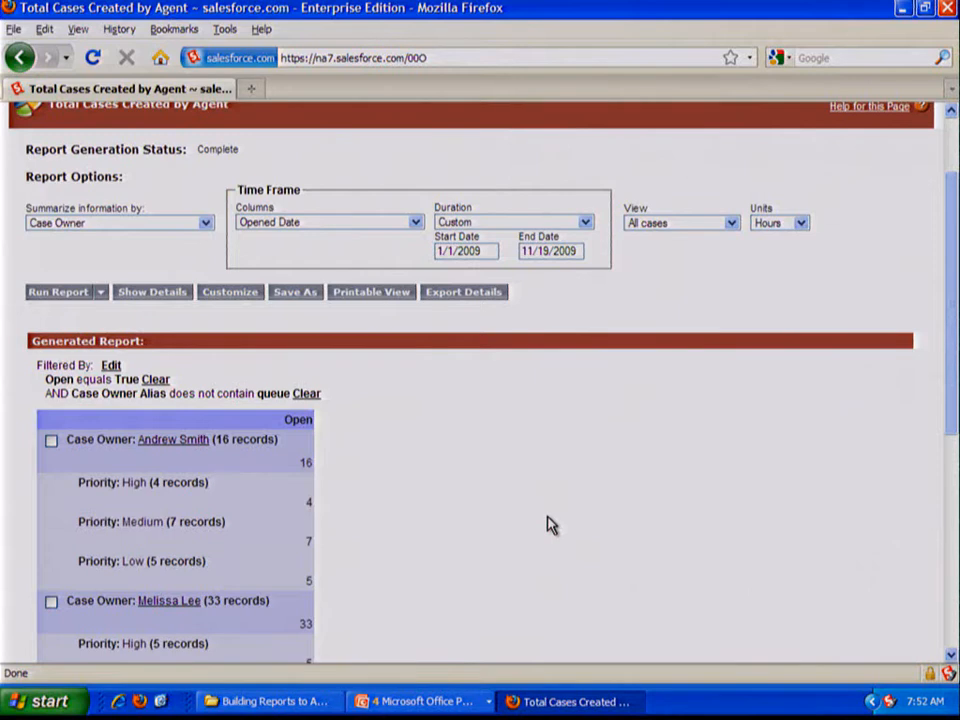
scroll(548, 524, down, 3)
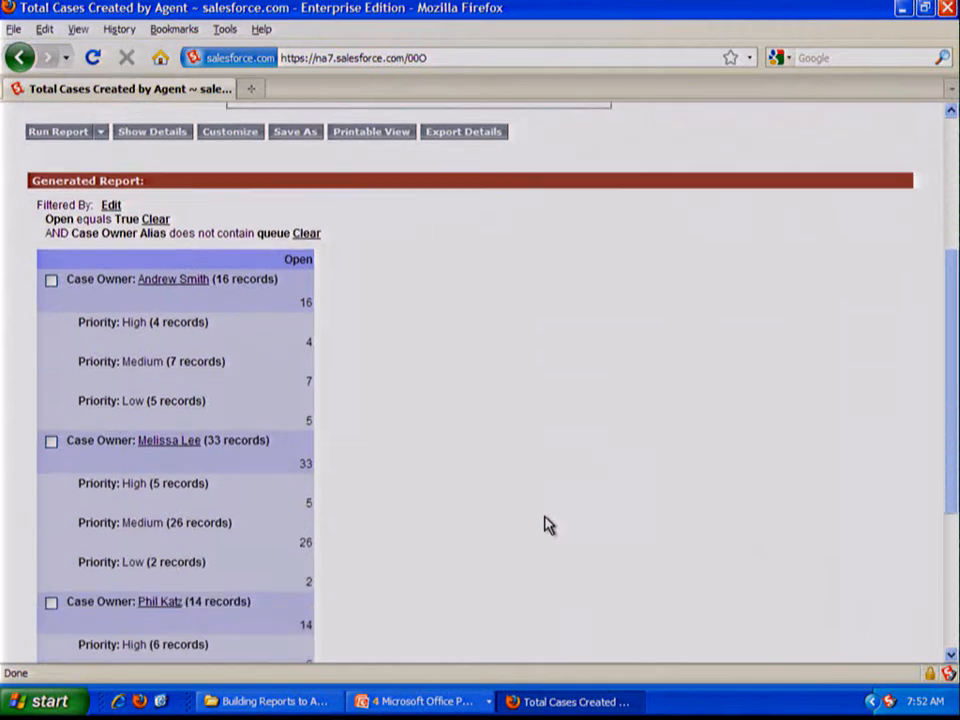
drag(207, 440, 267, 440)
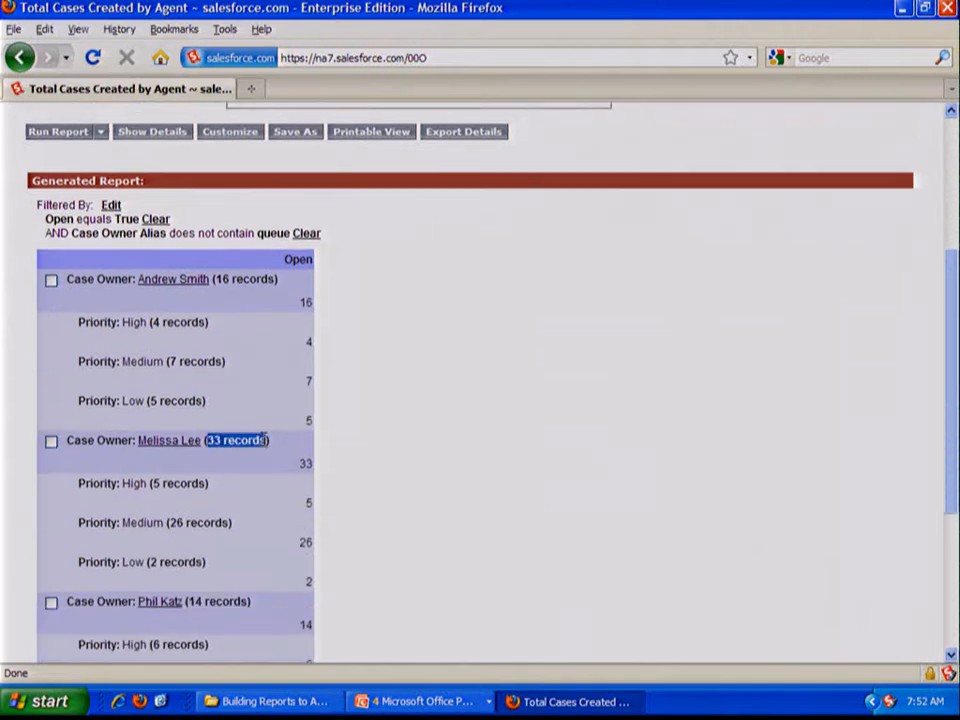
click(418, 432)
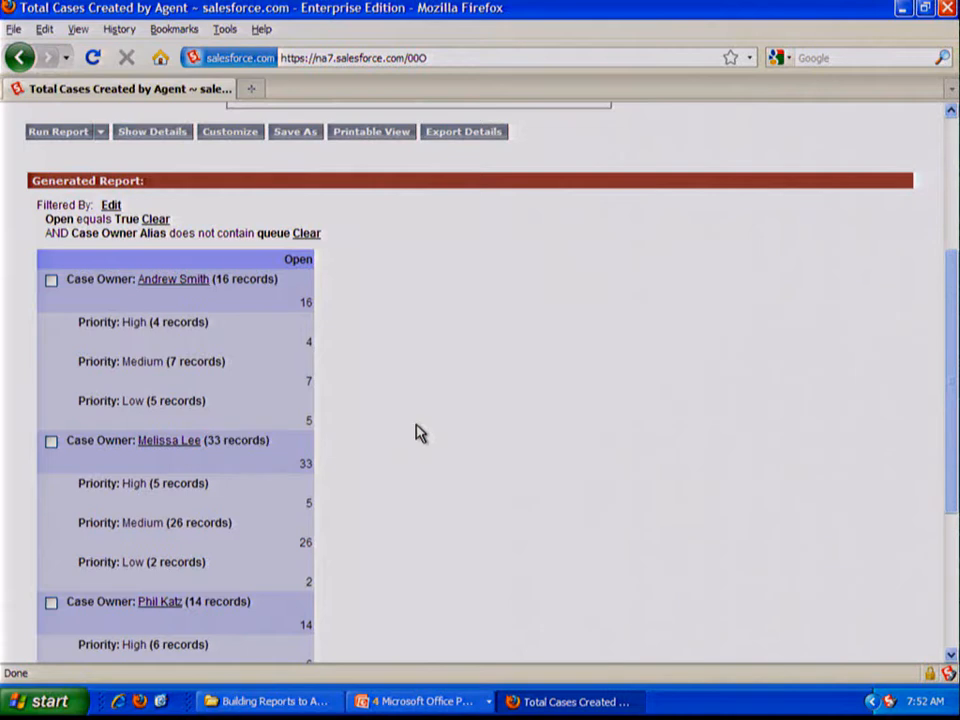
scroll(420, 432, down, 1)
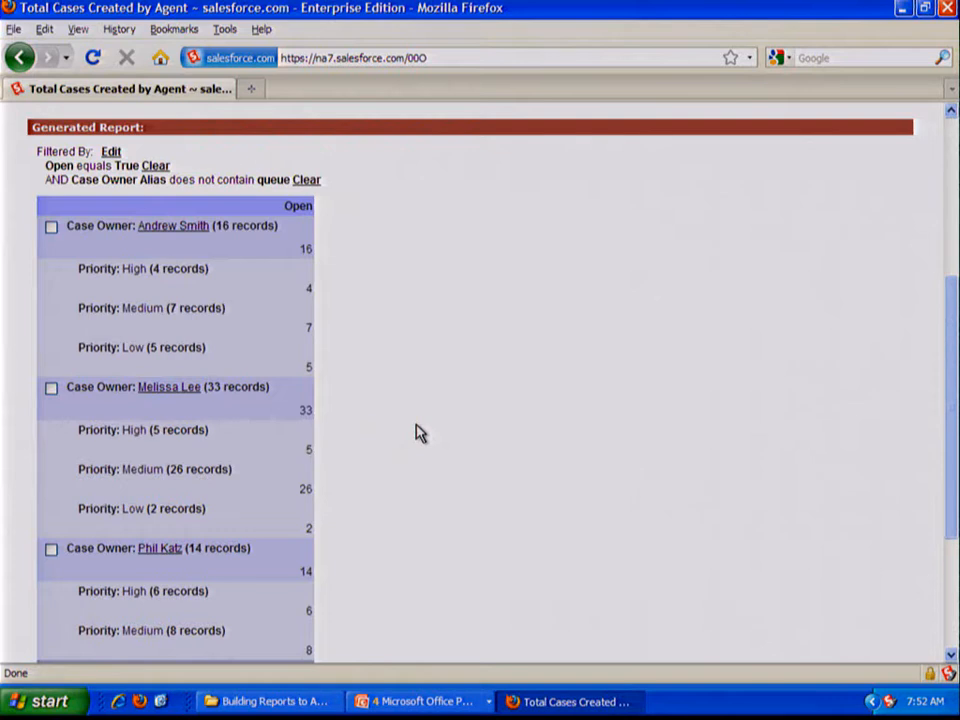
drag(172, 469, 230, 469)
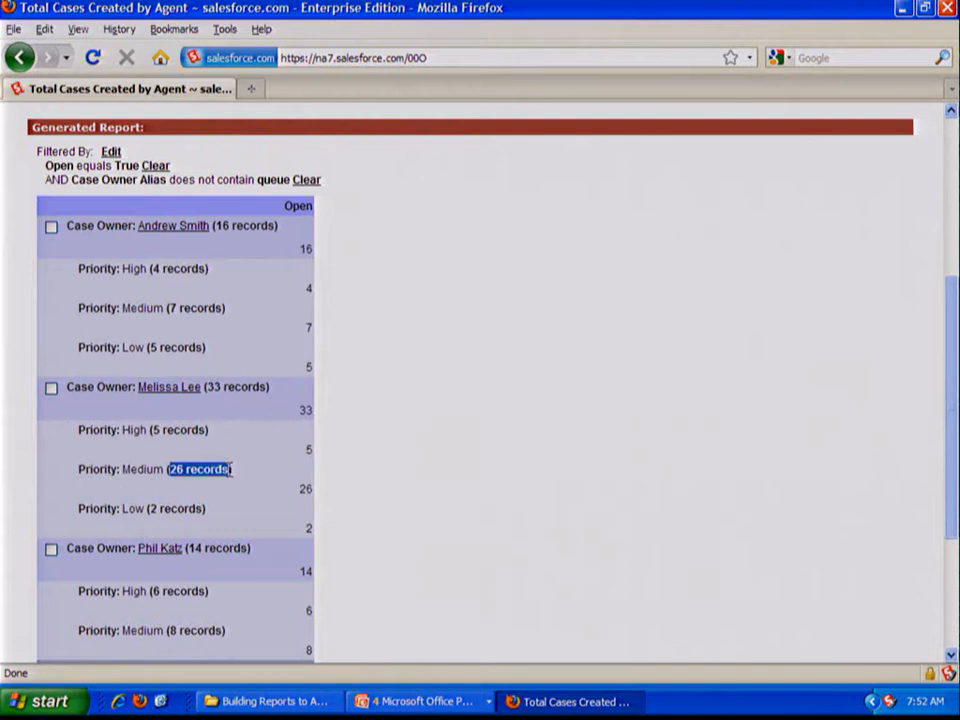
scroll(403, 469, down, 1)
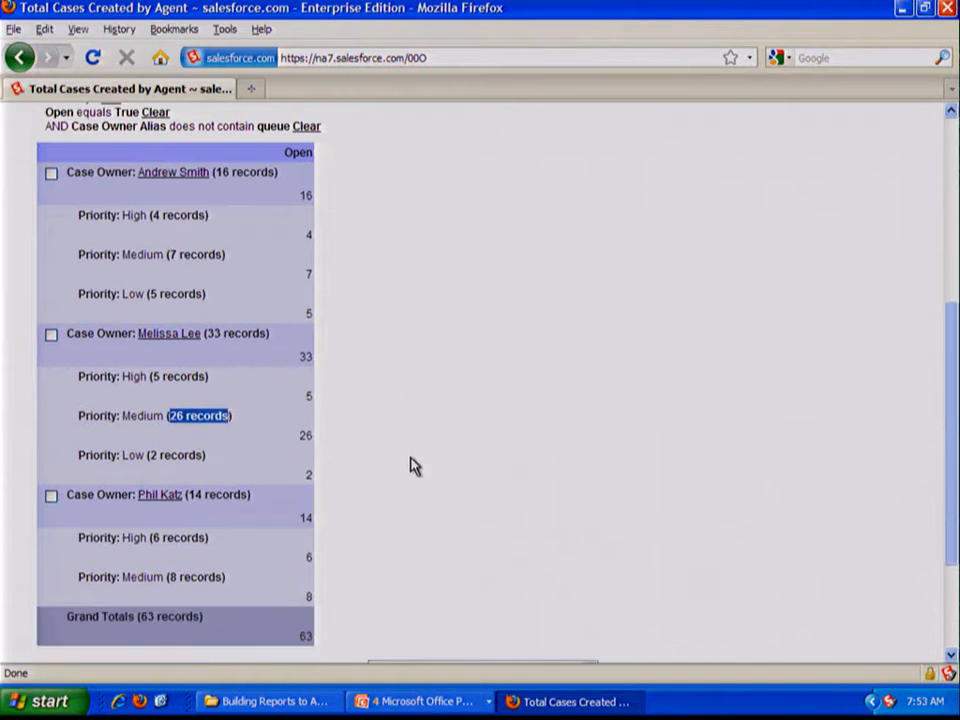
click(410, 465)
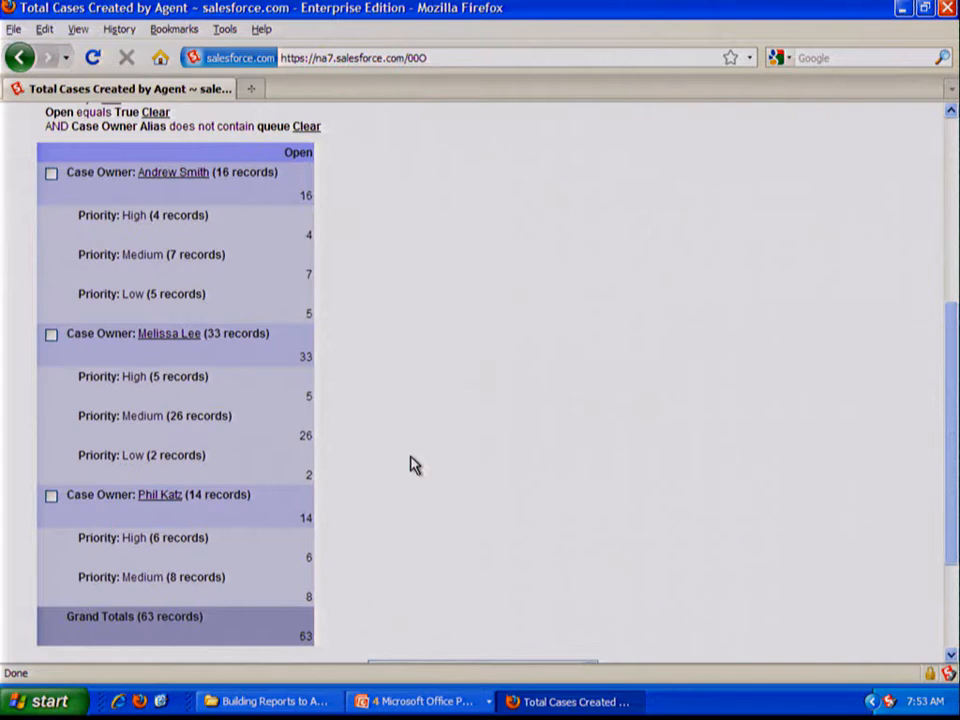
scroll(415, 465, up, 1)
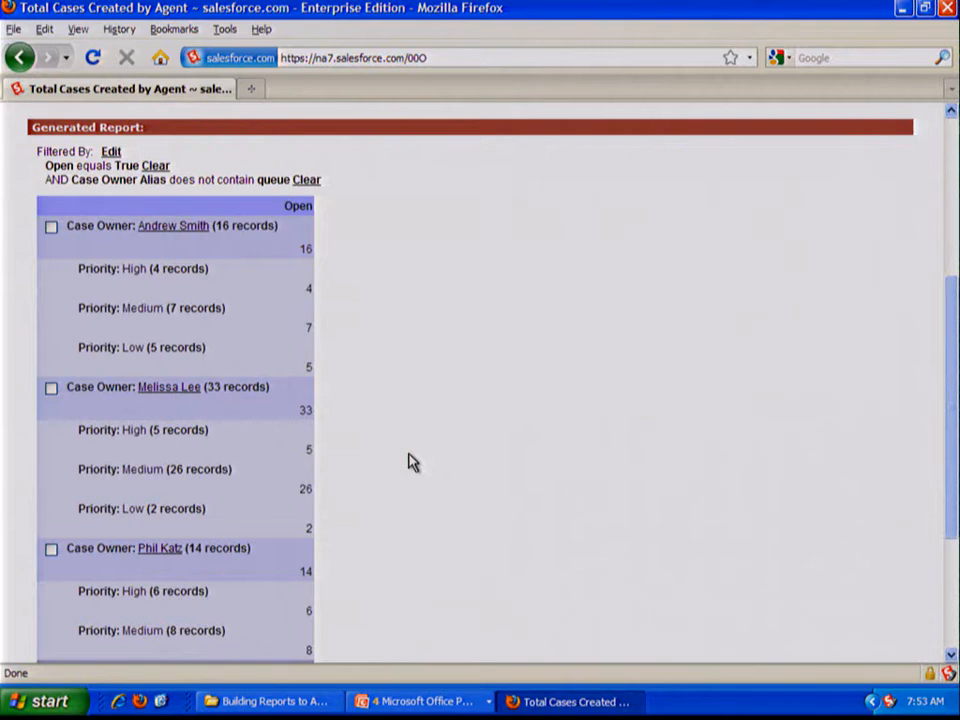
- Show the report's case details and examine the individual cases listed under the first case owner by priority
scroll(408, 462, up, 2)
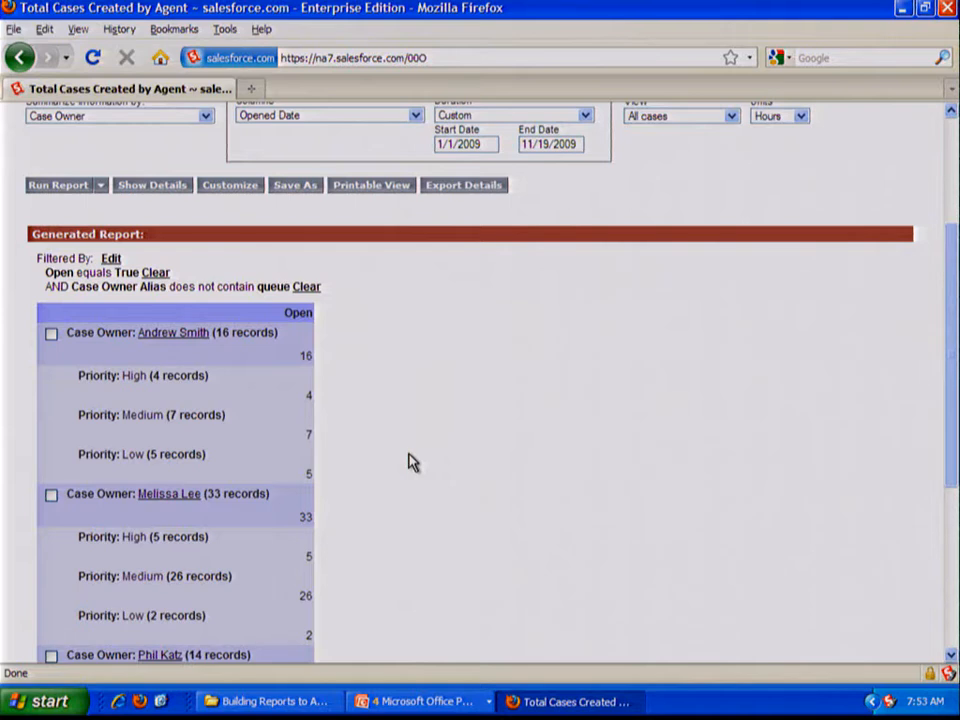
scroll(437, 451, up, 1)
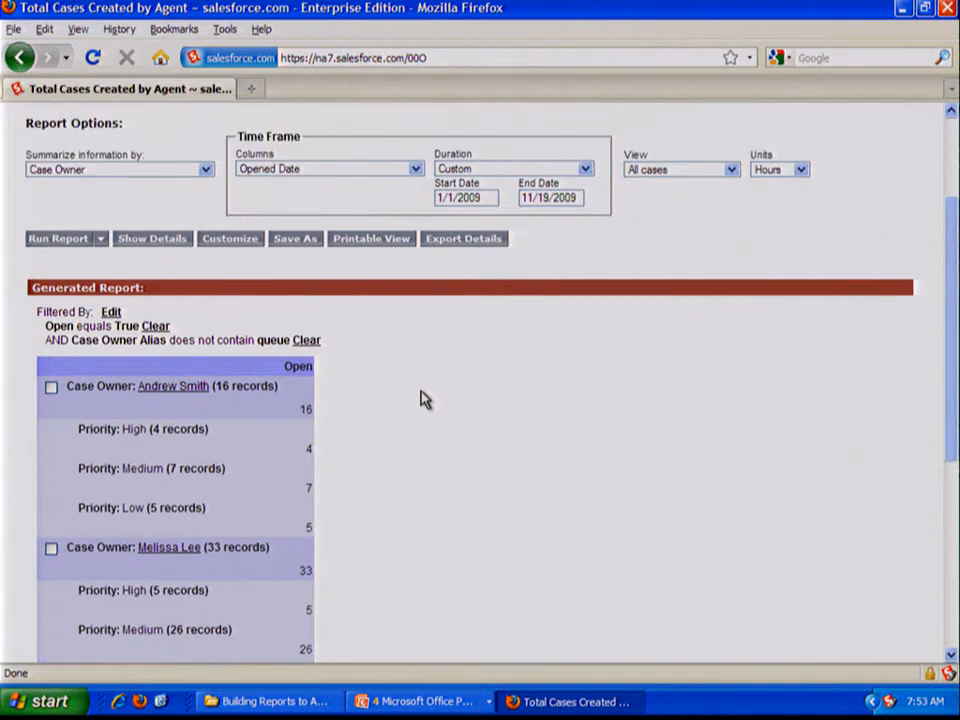
click(160, 246)
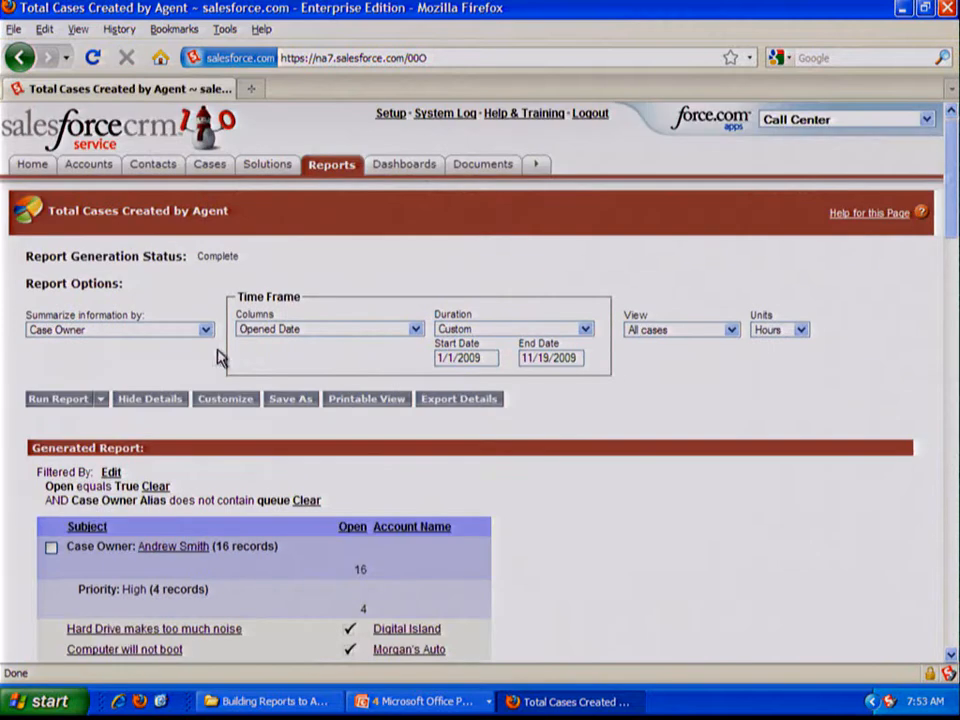
click(163, 402)
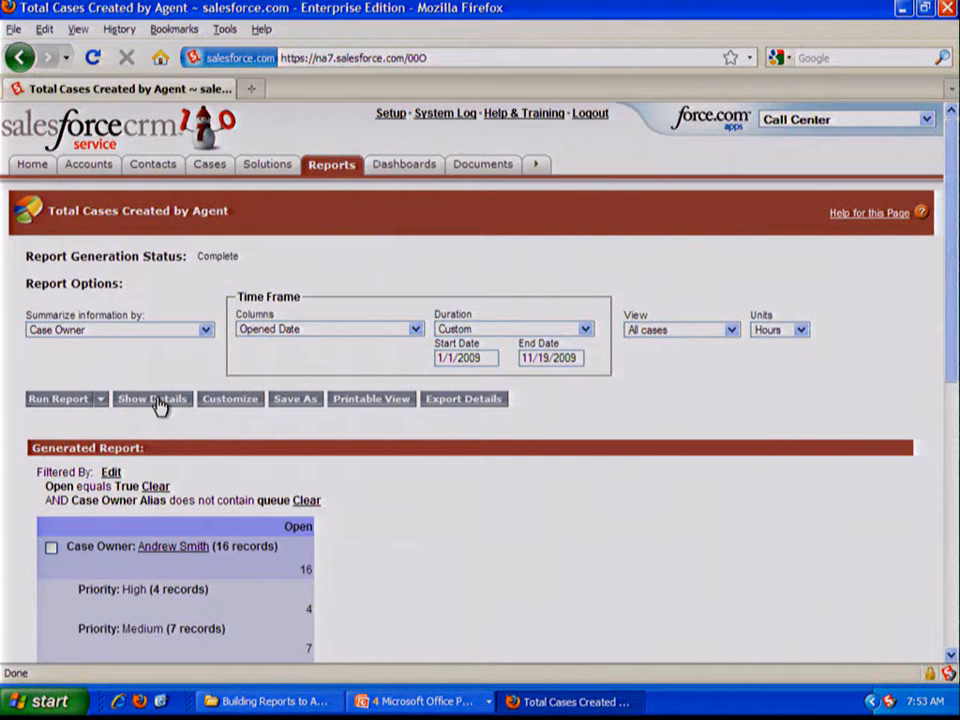
click(155, 400)
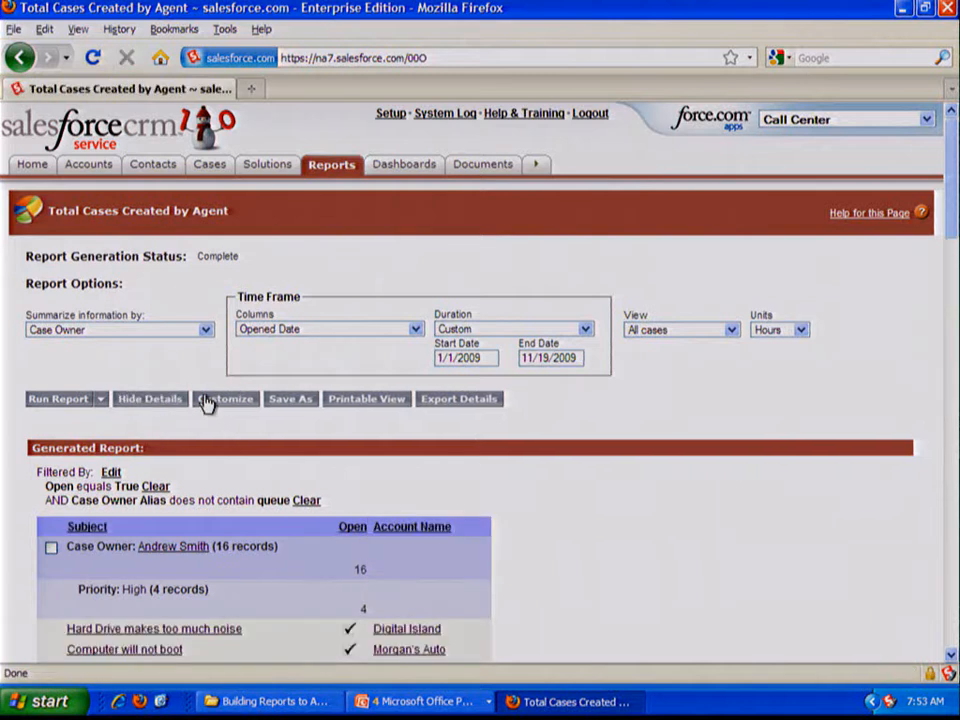
scroll(608, 465, down, 2)
scroll(614, 465, down, 3)
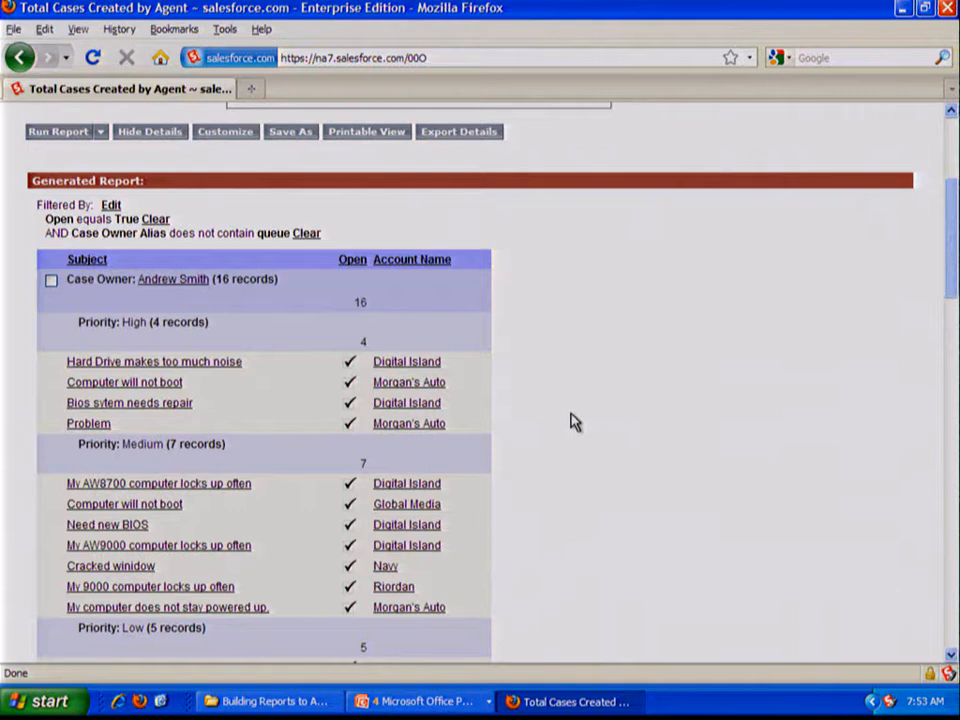
scroll(566, 419, down, 1)
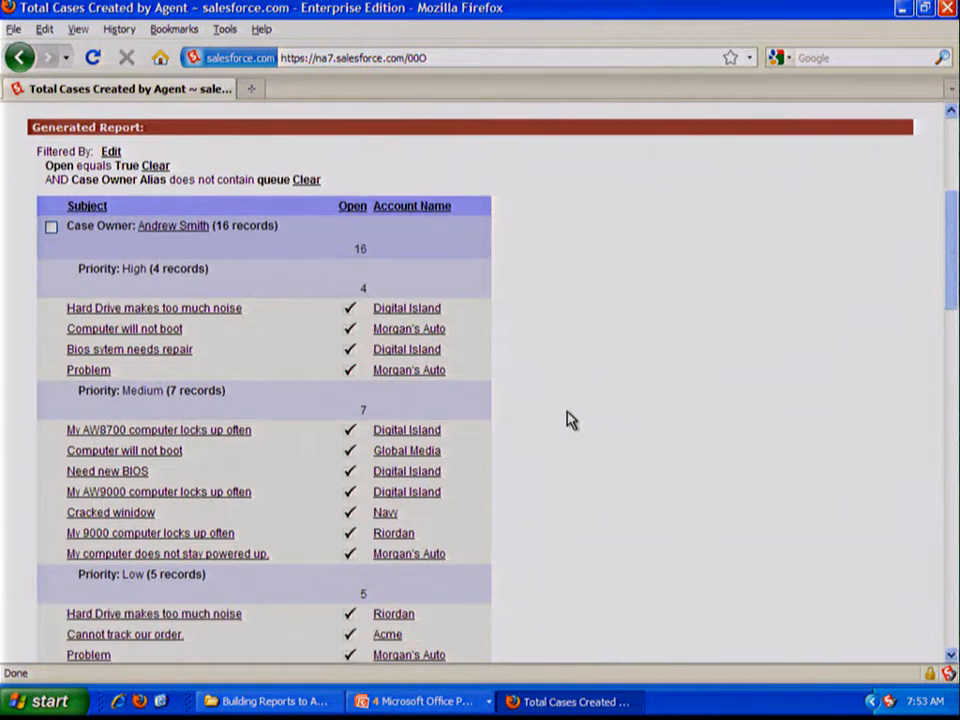
- Open the first owner's High priority case "Hard Drive makes too much noise" in a new browser tab and view its details
right_click(222, 317)
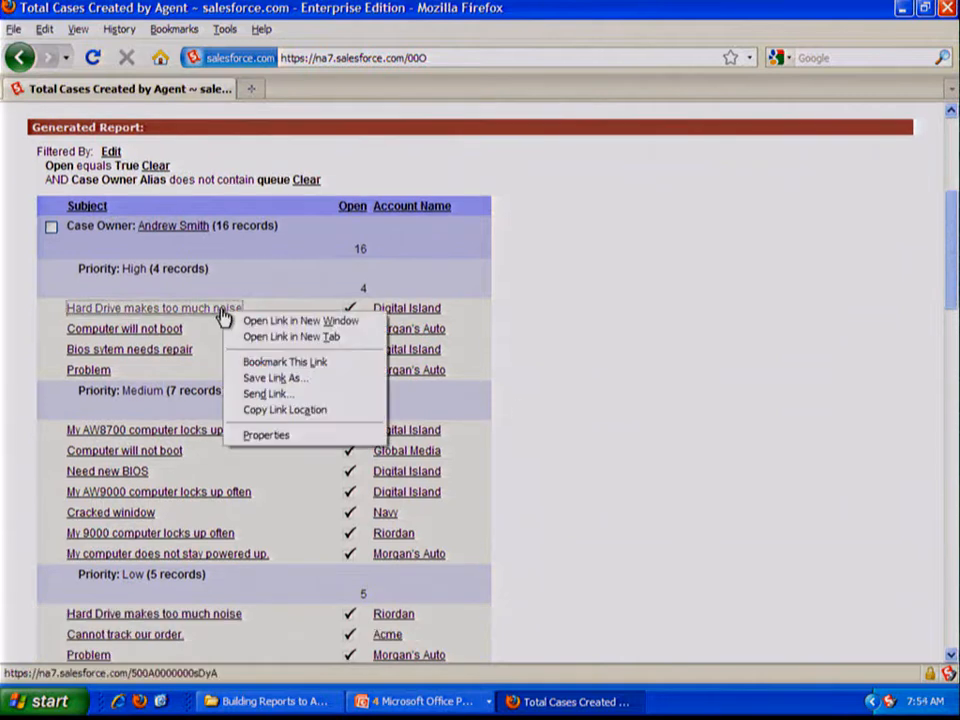
click(272, 342)
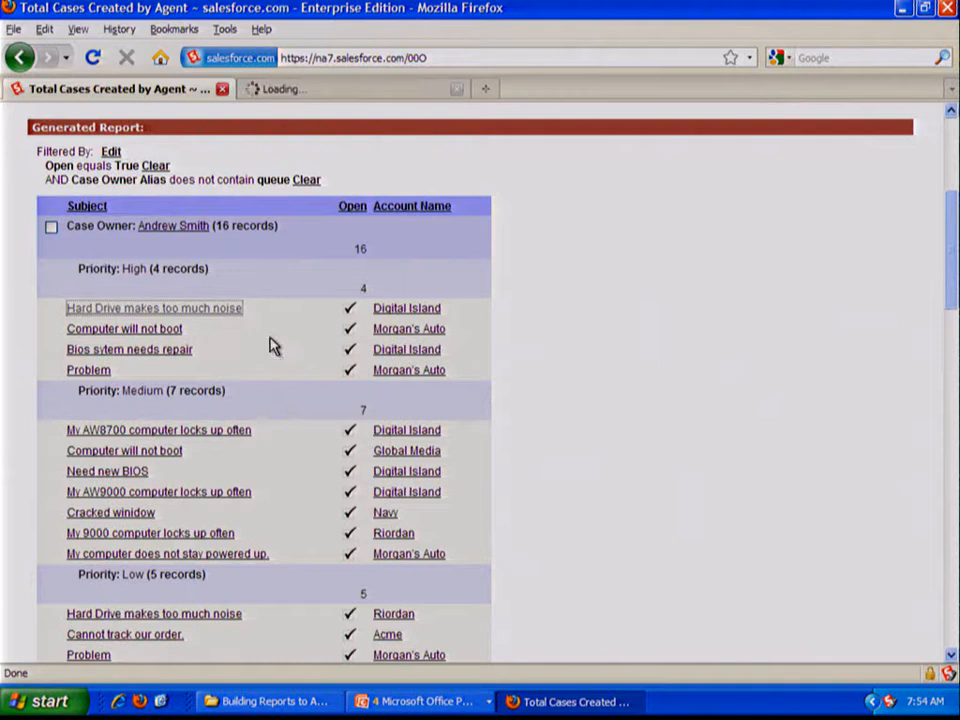
click(388, 100)
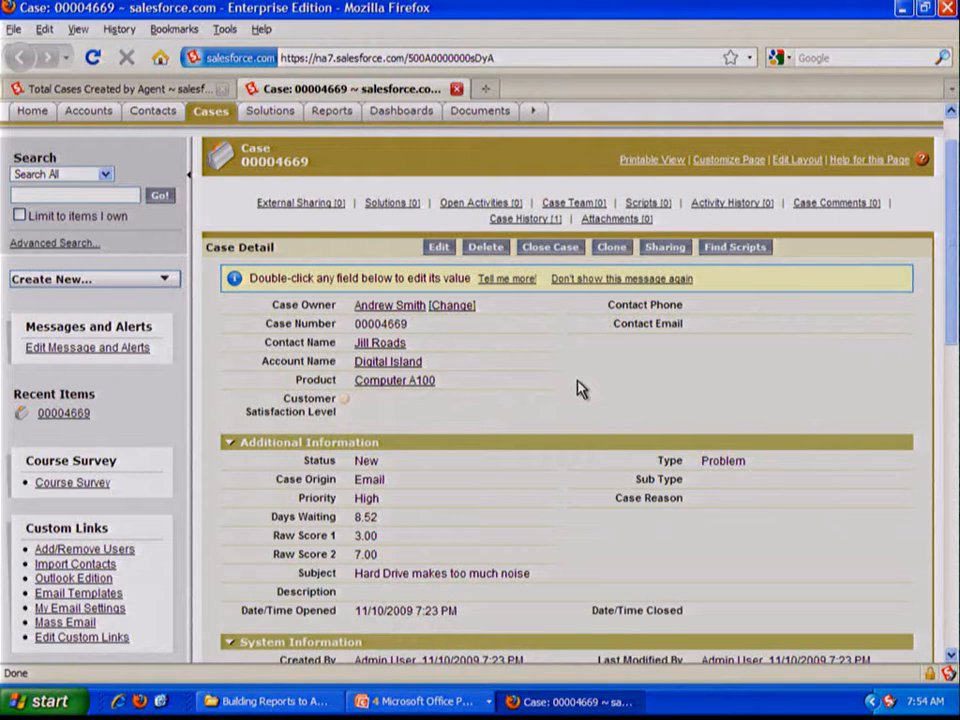
- Return to the Total Cases Created by Agent report and hide the case details
click(180, 90)
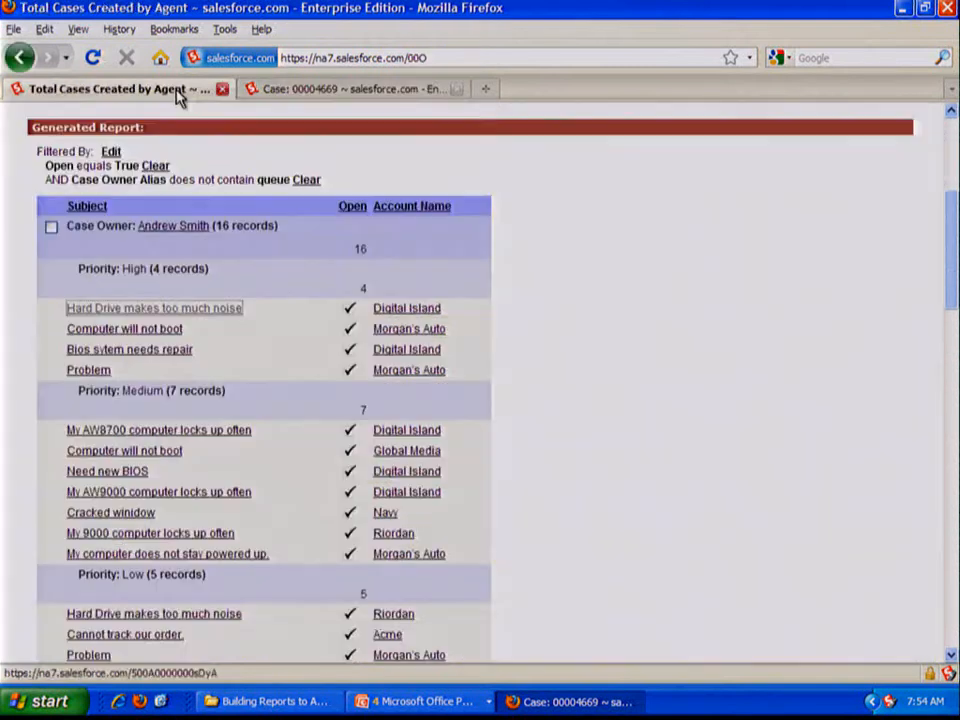
scroll(531, 264, up, 1)
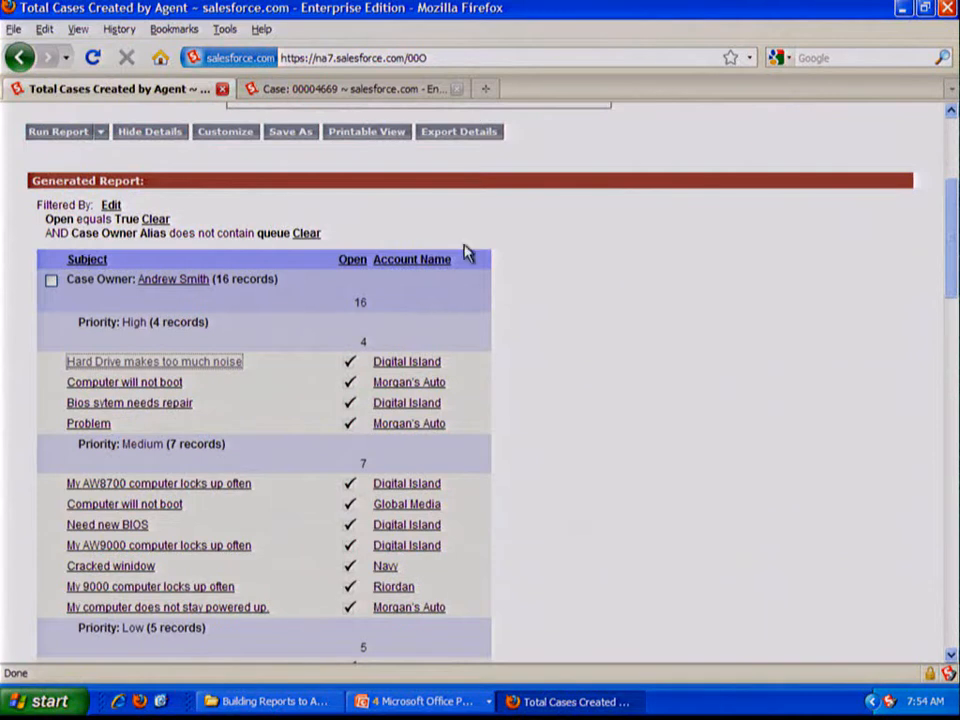
scroll(174, 155, up, 1)
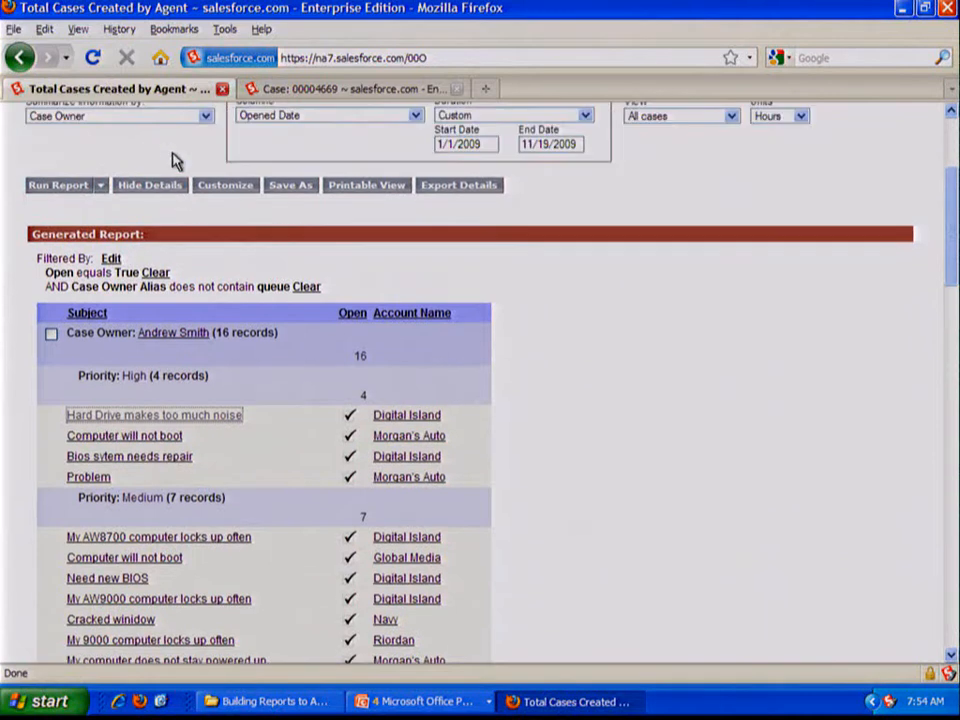
scroll(163, 197, up, 1)
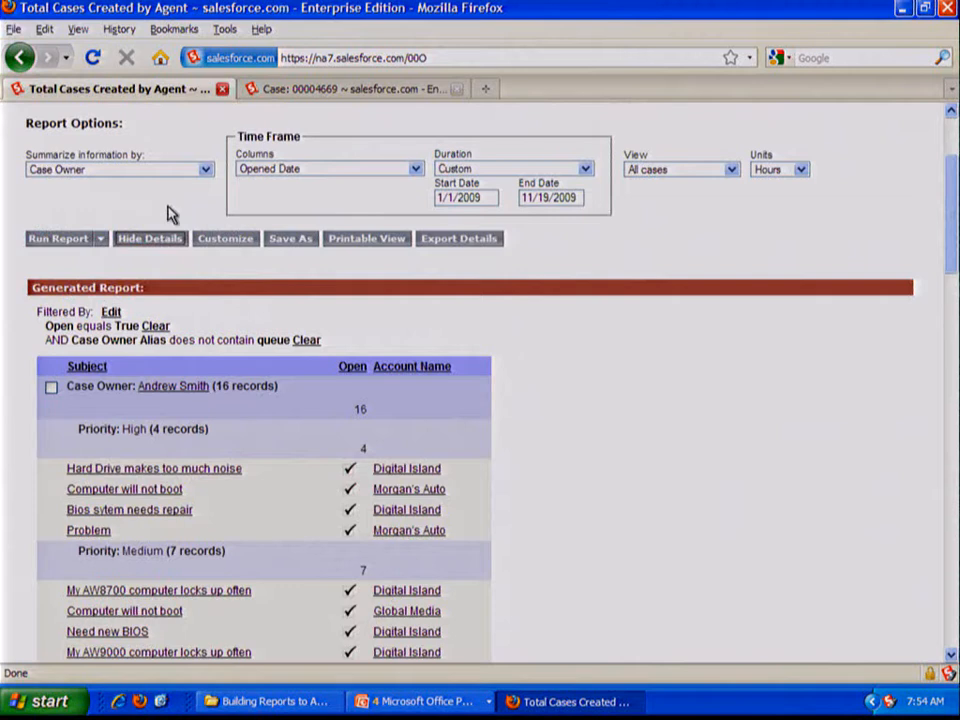
click(167, 240)
scroll(514, 399, down, 4)
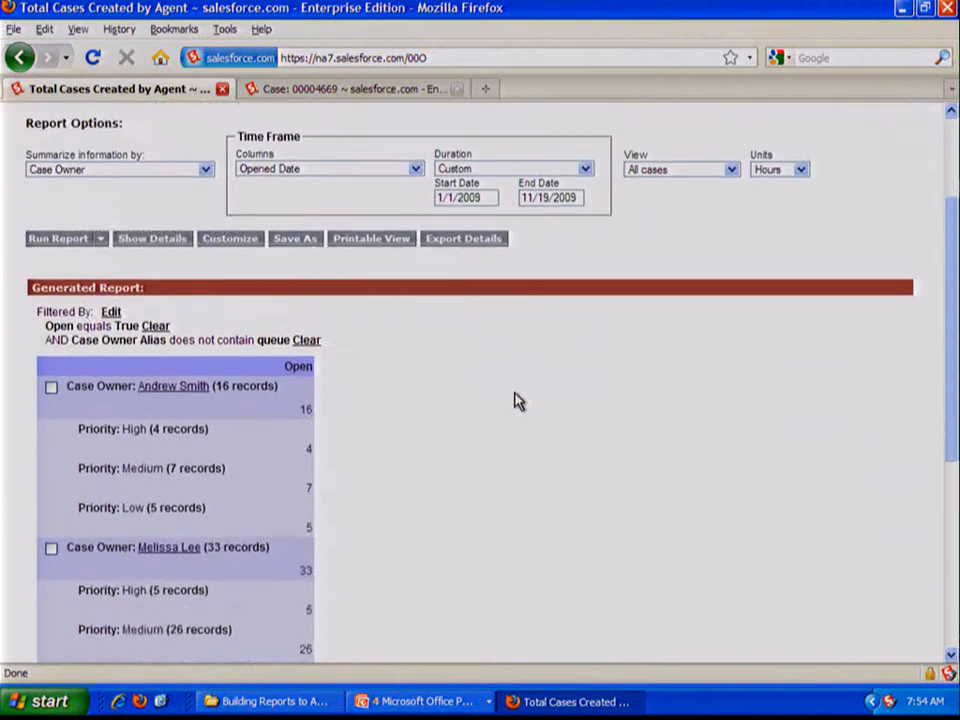
scroll(518, 400, down, 1)
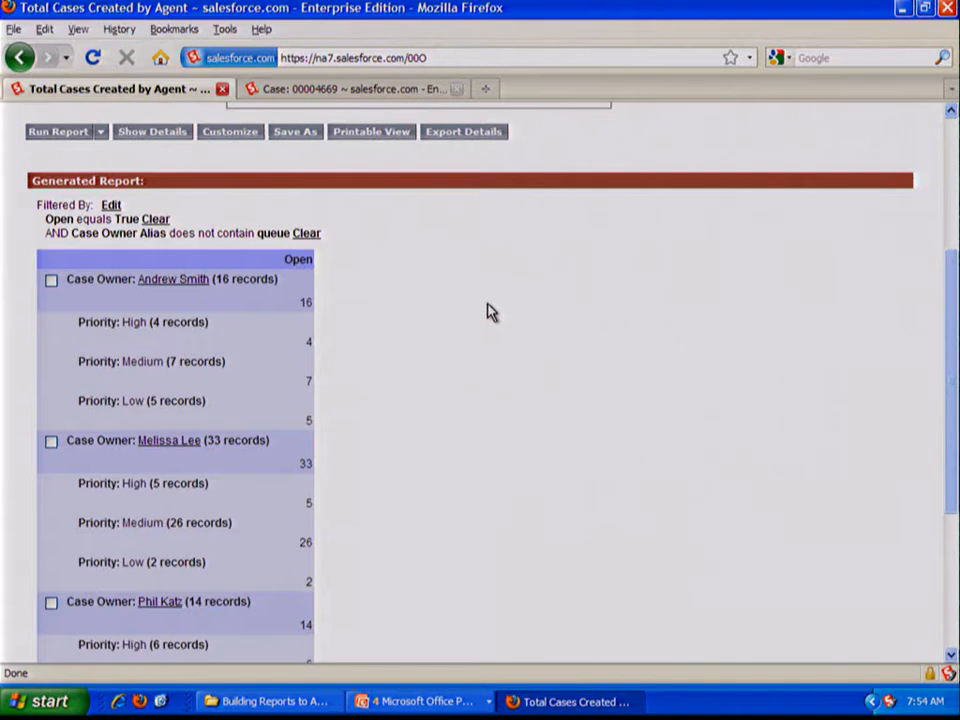
- Customize the report and go directly to the Select Chart & Highlights step
scroll(490, 314, up, 1)
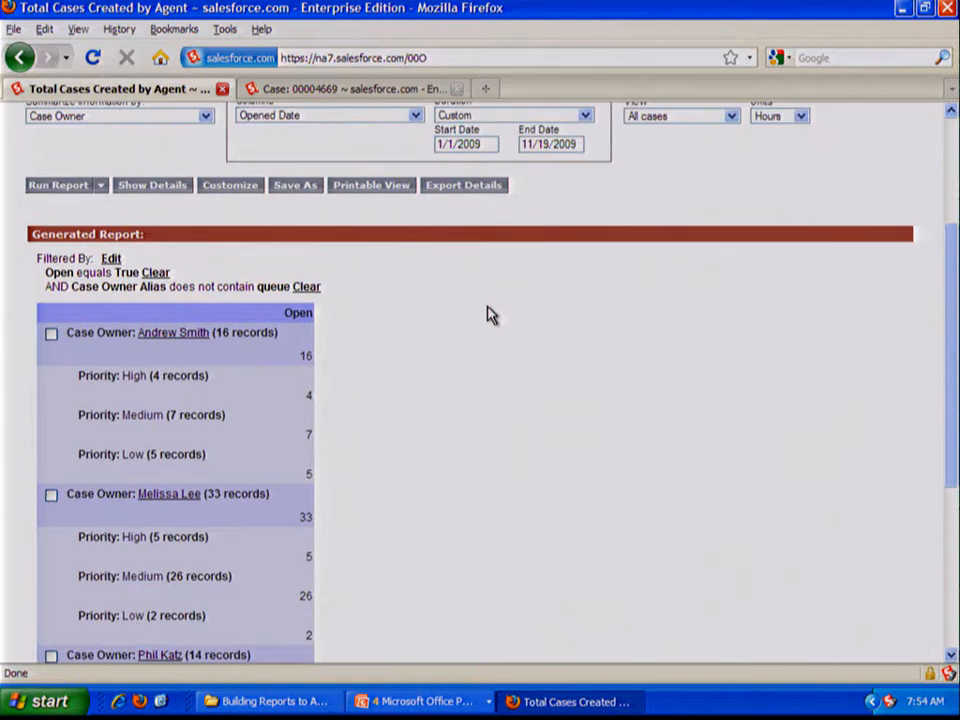
scroll(490, 314, up, 2)
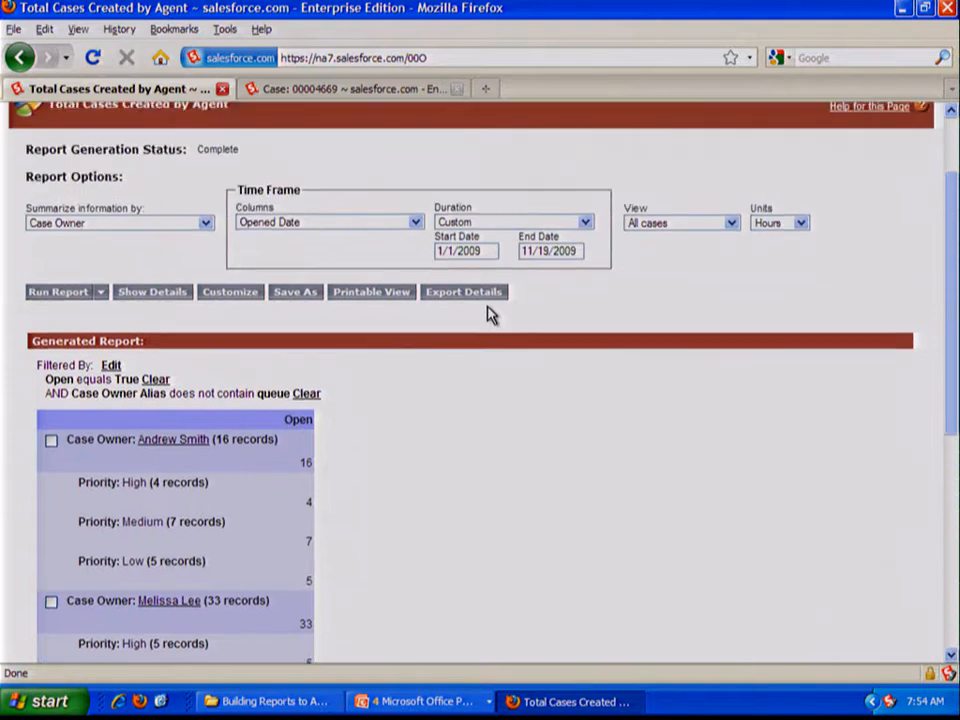
click(239, 297)
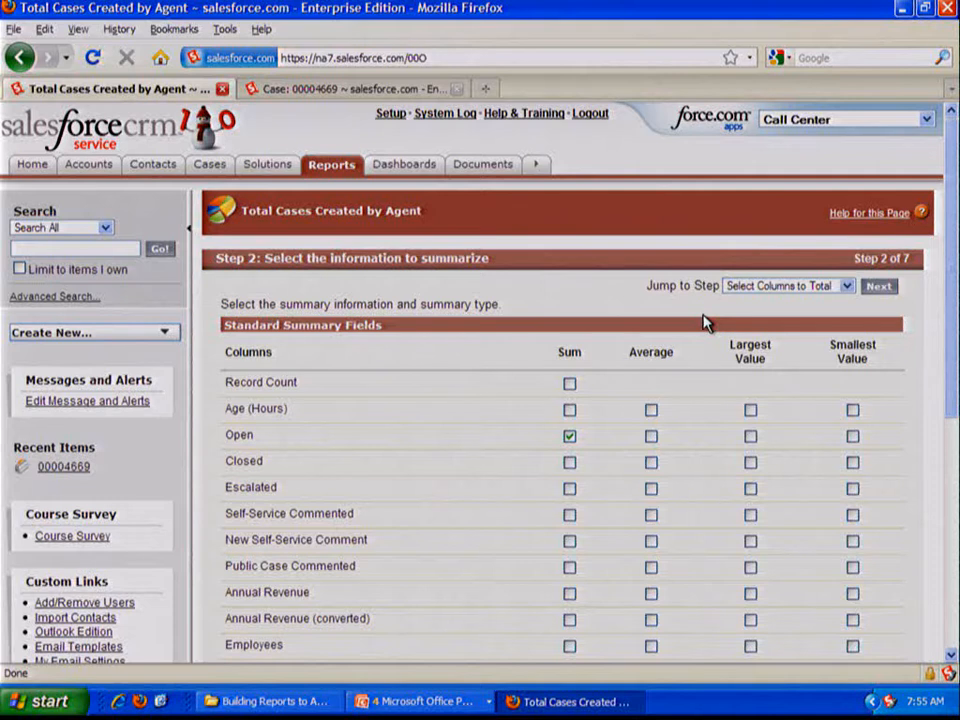
click(762, 290)
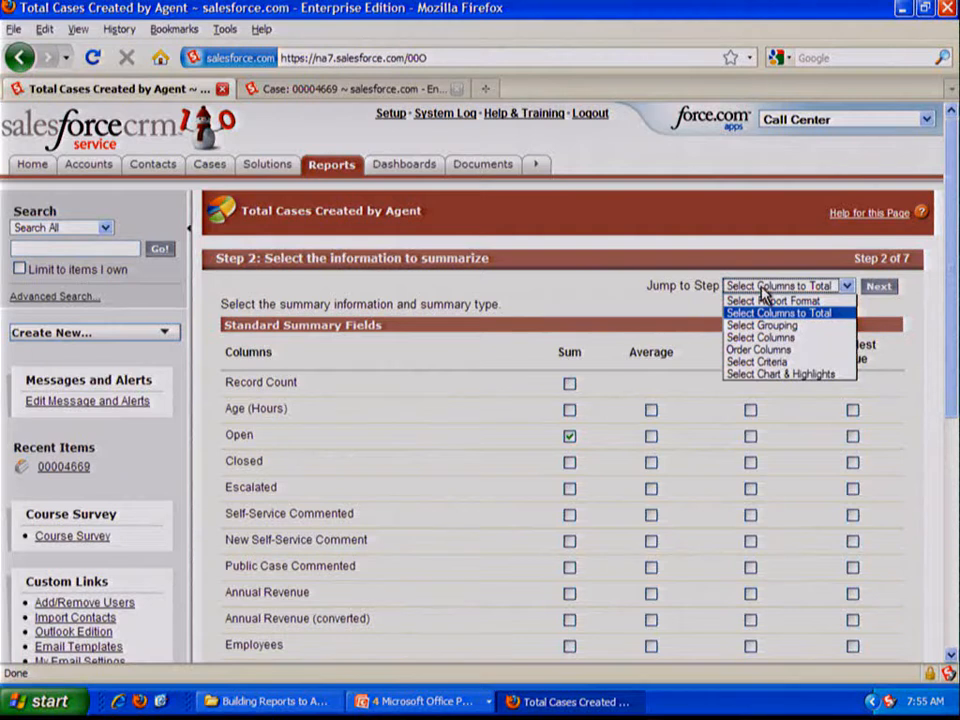
click(668, 288)
drag(647, 284, 775, 292)
click(775, 287)
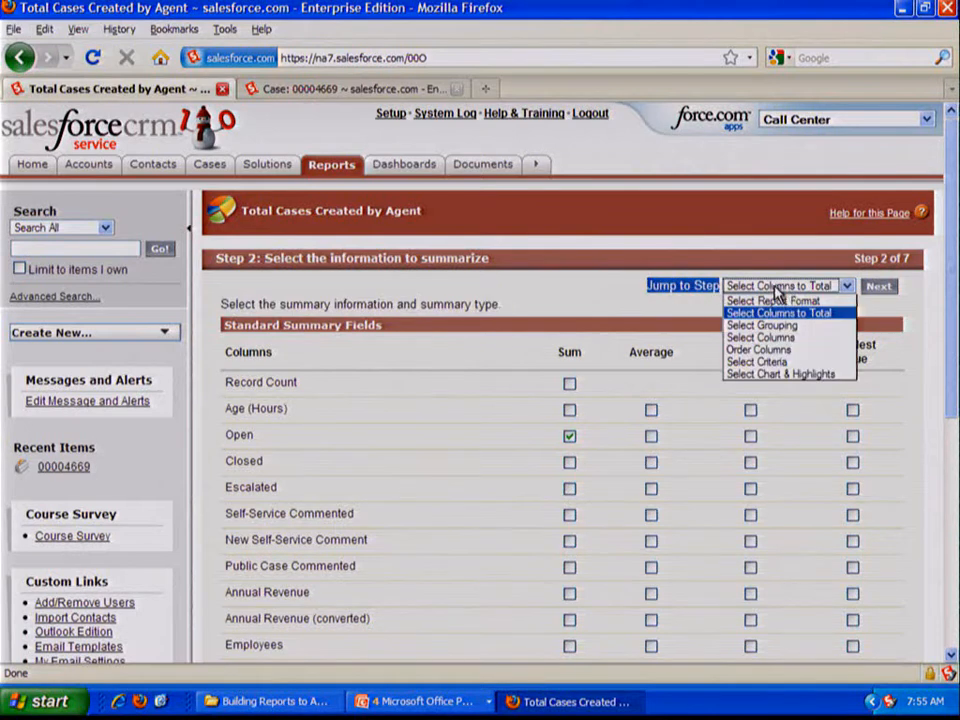
click(791, 375)
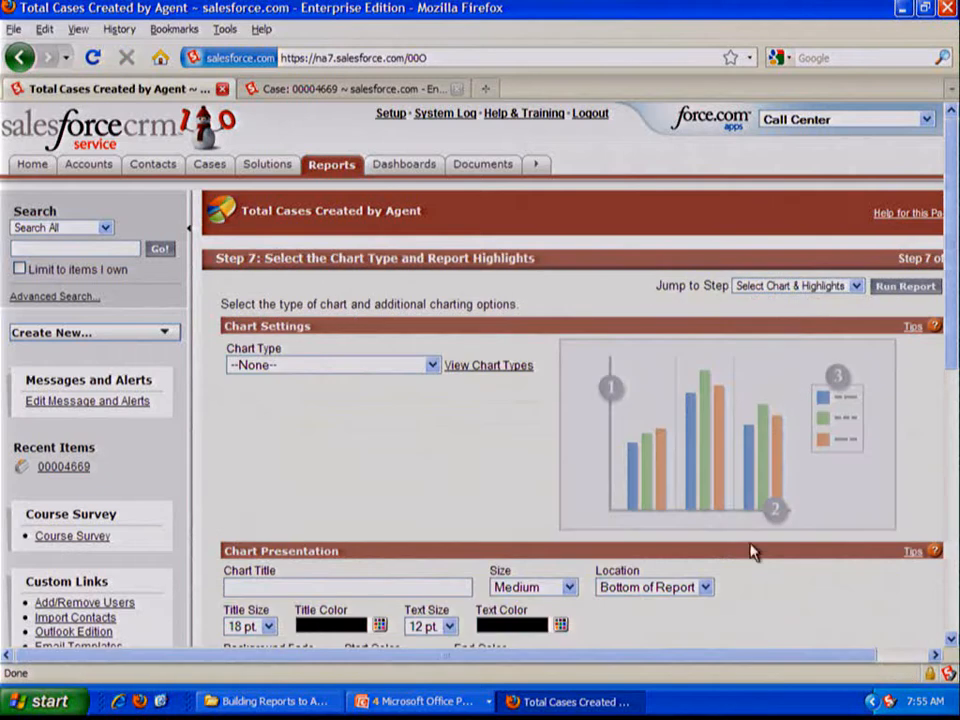
- Choose Sum of Open as the summary total in the first row of the Conditional Highlighting settings
drag(789, 657, 830, 662)
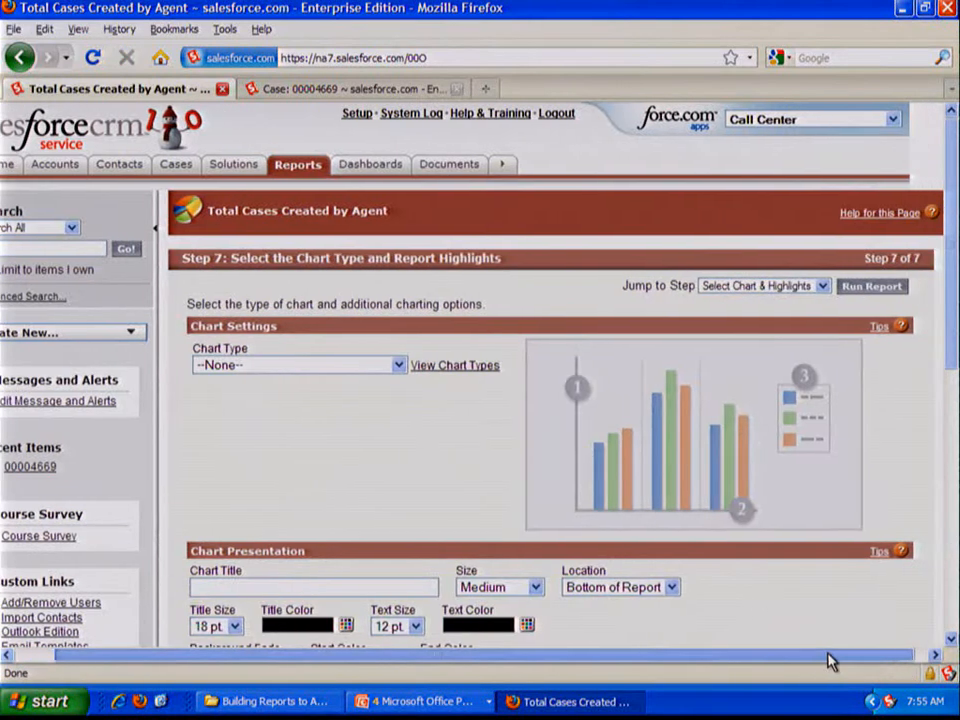
scroll(836, 508, down, 2)
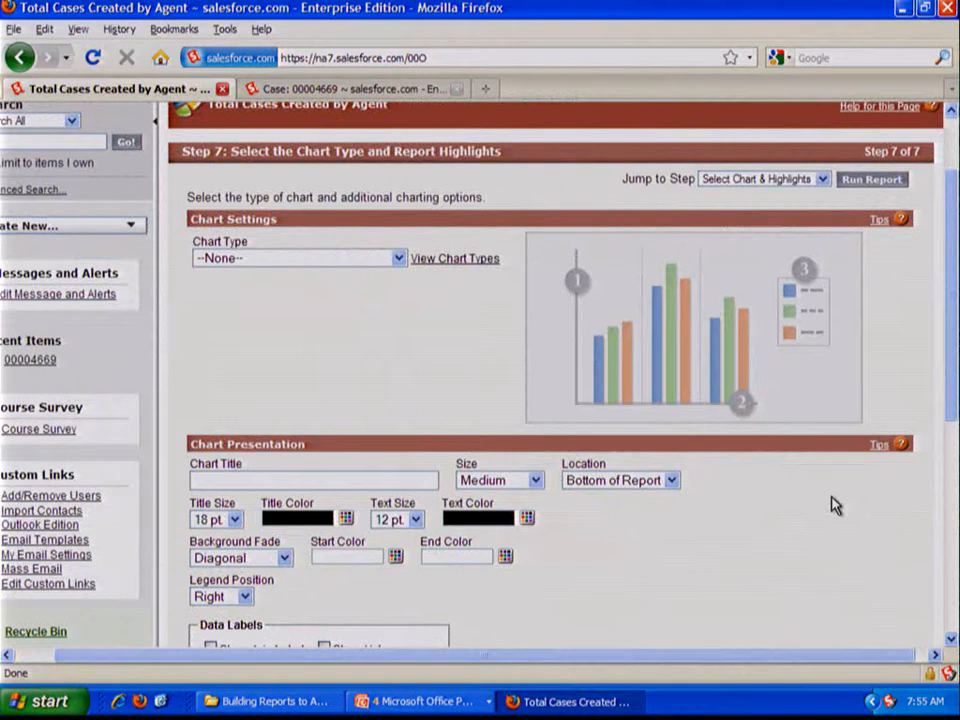
scroll(800, 484, down, 4)
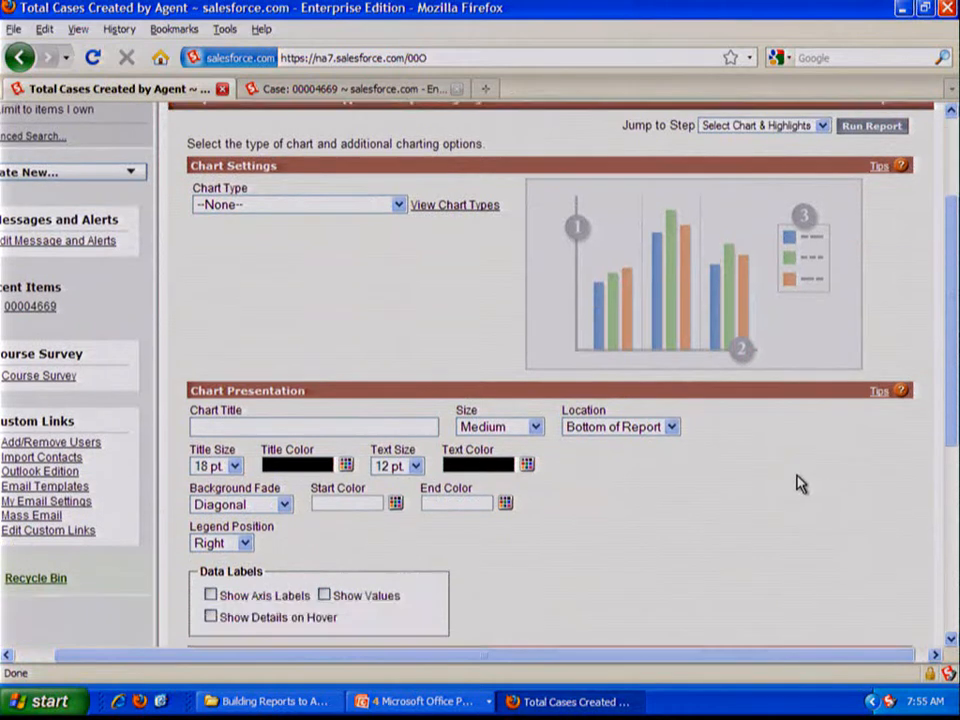
scroll(798, 484, down, 3)
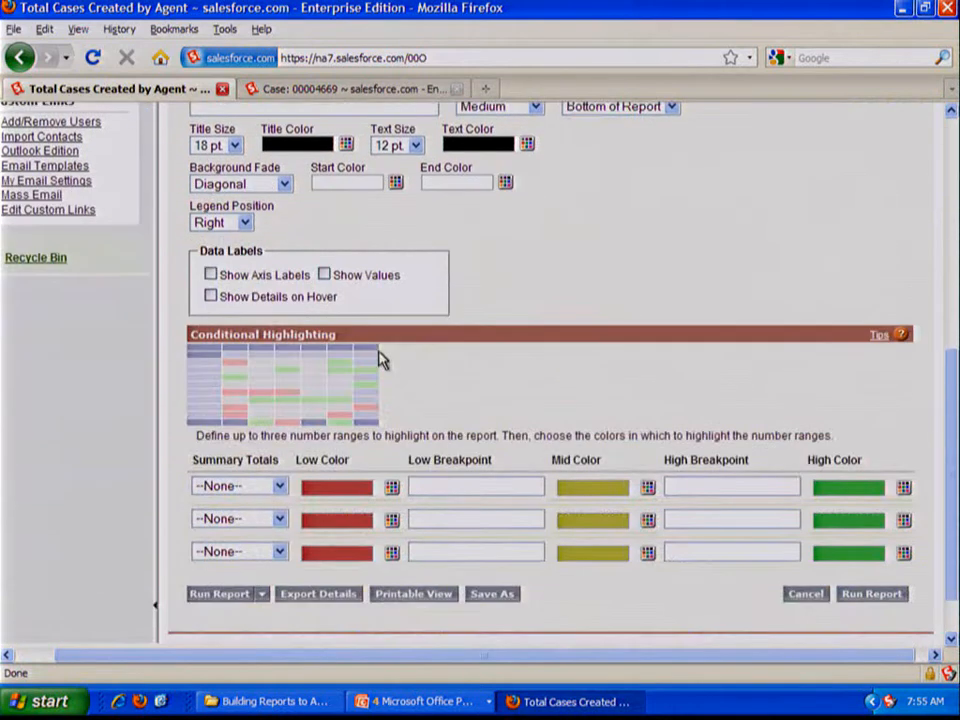
drag(337, 334, 181, 333)
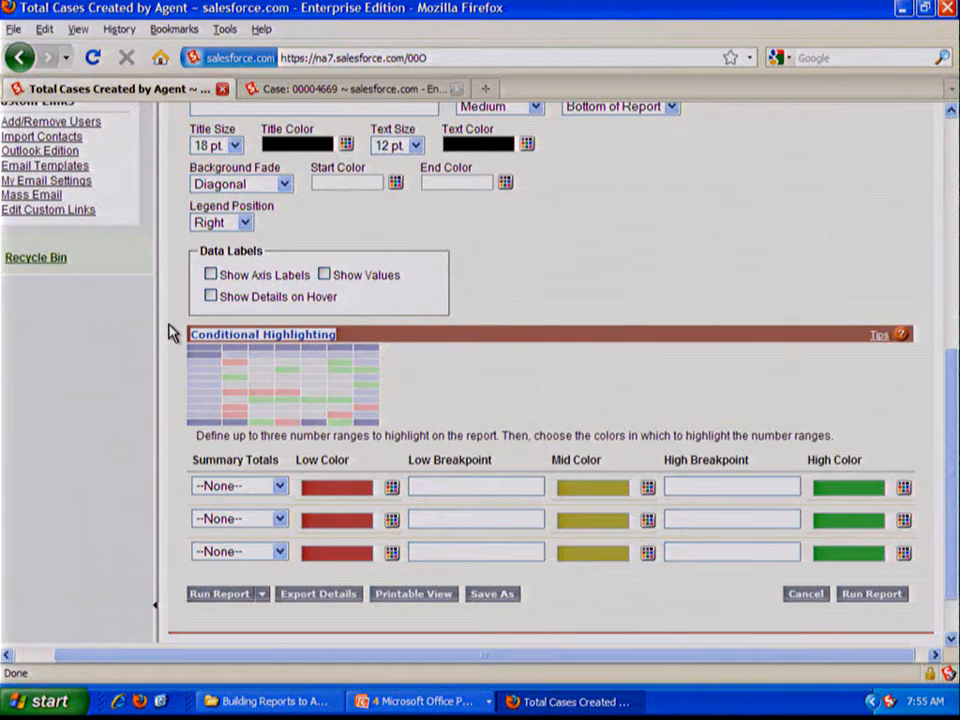
click(172, 343)
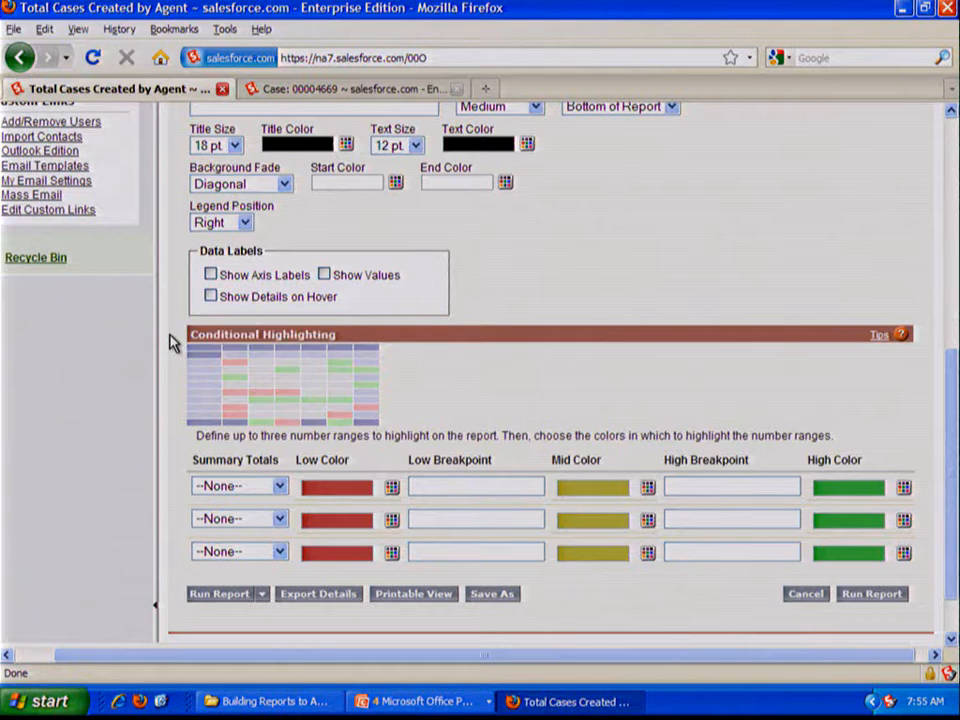
scroll(172, 343, down, 1)
scroll(172, 343, down, 1)
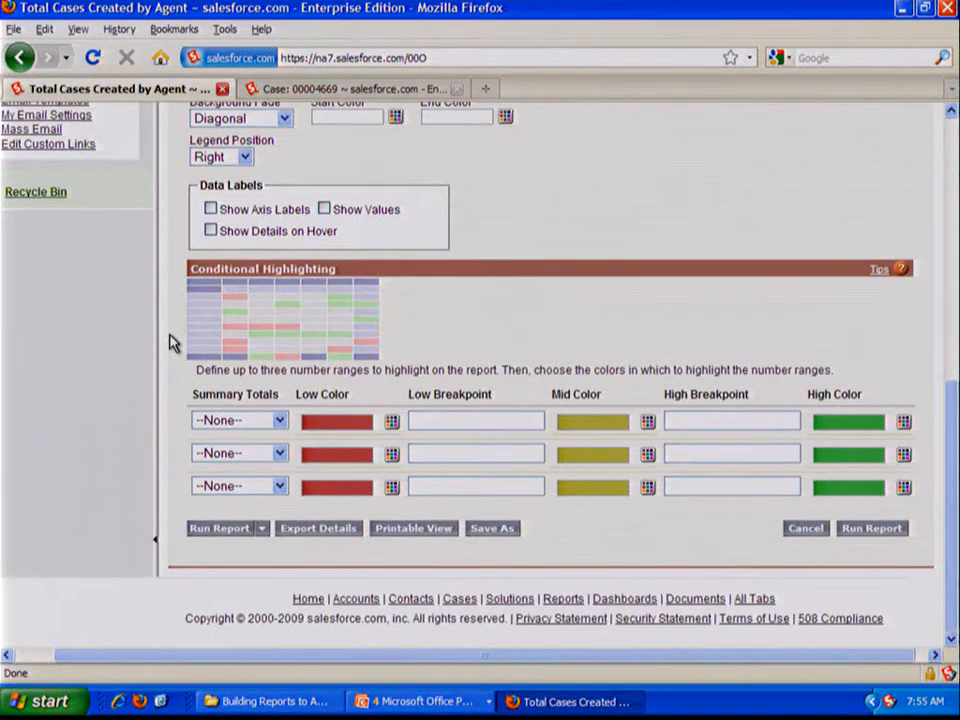
click(281, 421)
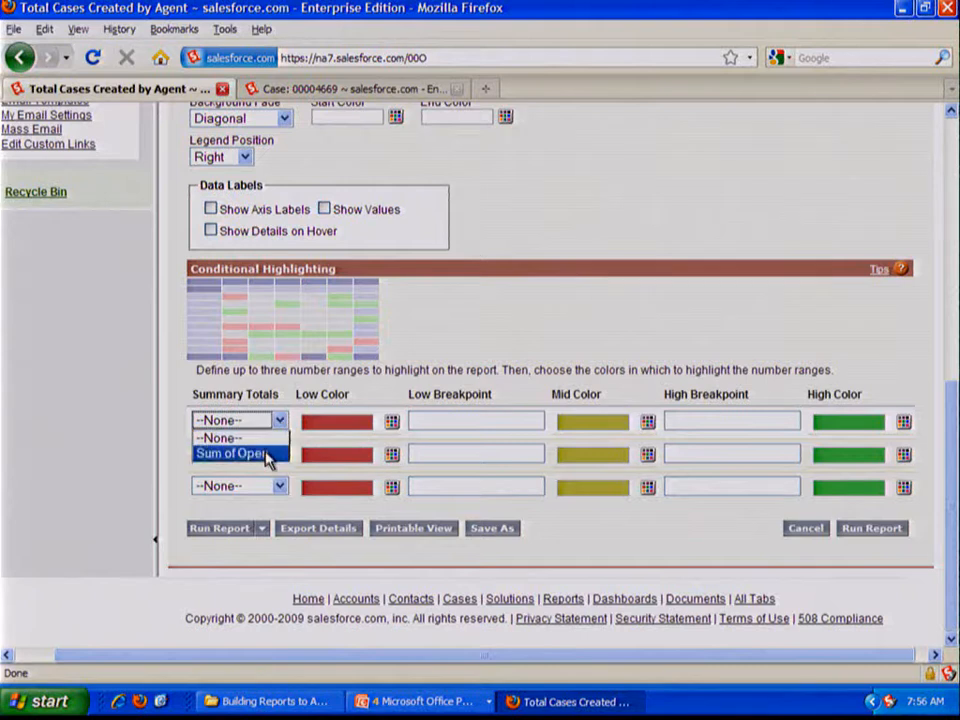
click(267, 455)
- Set the Sum of Open low breakpoint to 8 and the high breakpoint to 20
click(430, 420)
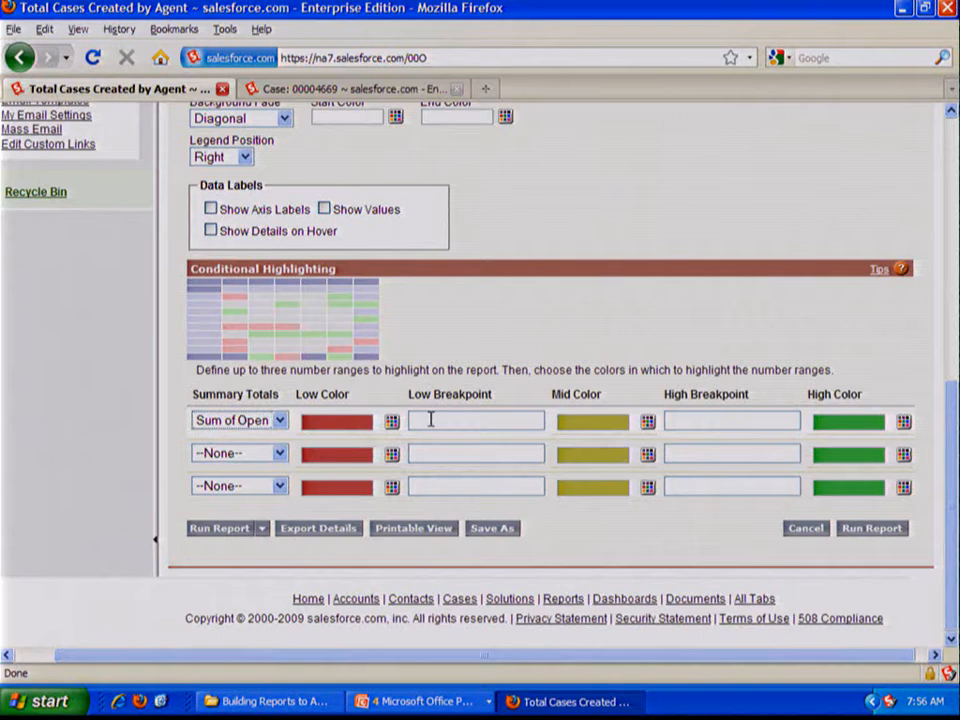
drag(496, 395, 399, 394)
click(435, 418)
text(8)
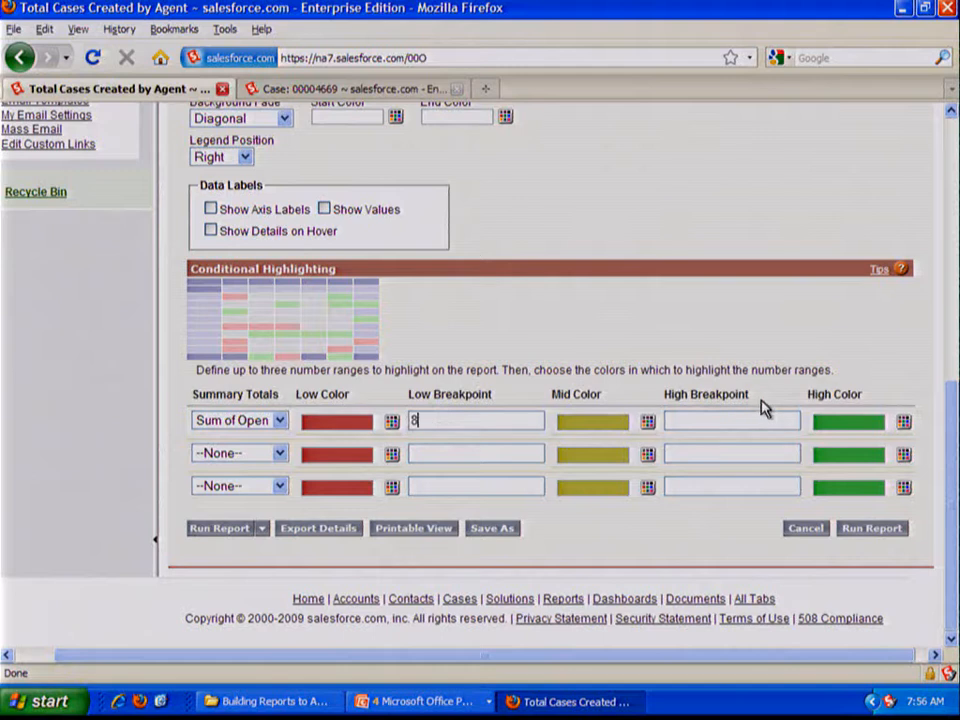
drag(750, 396, 665, 392)
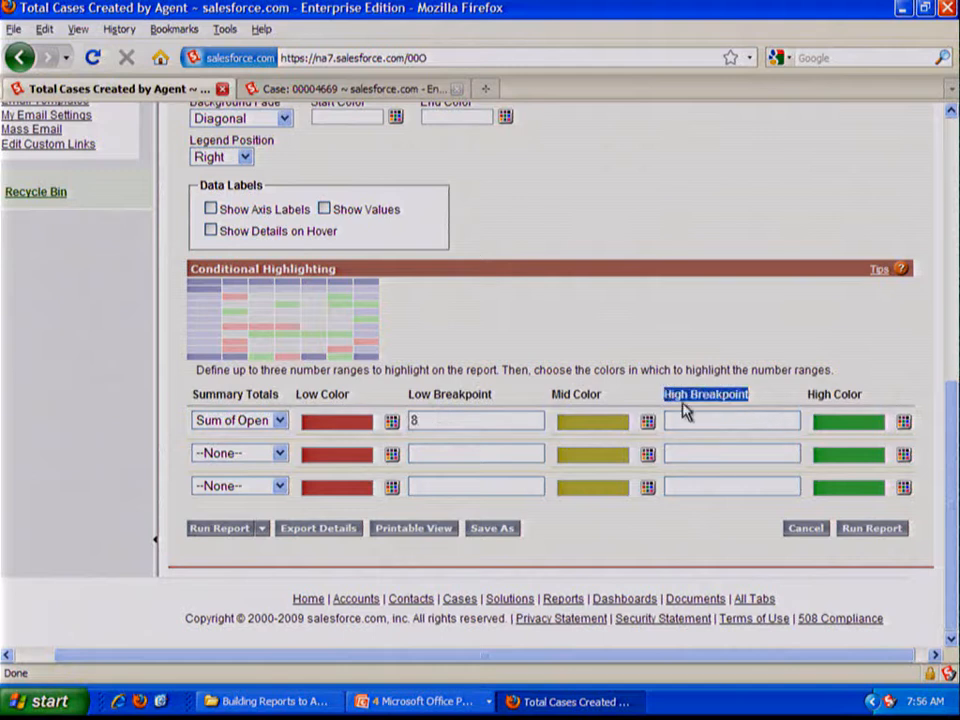
click(711, 425)
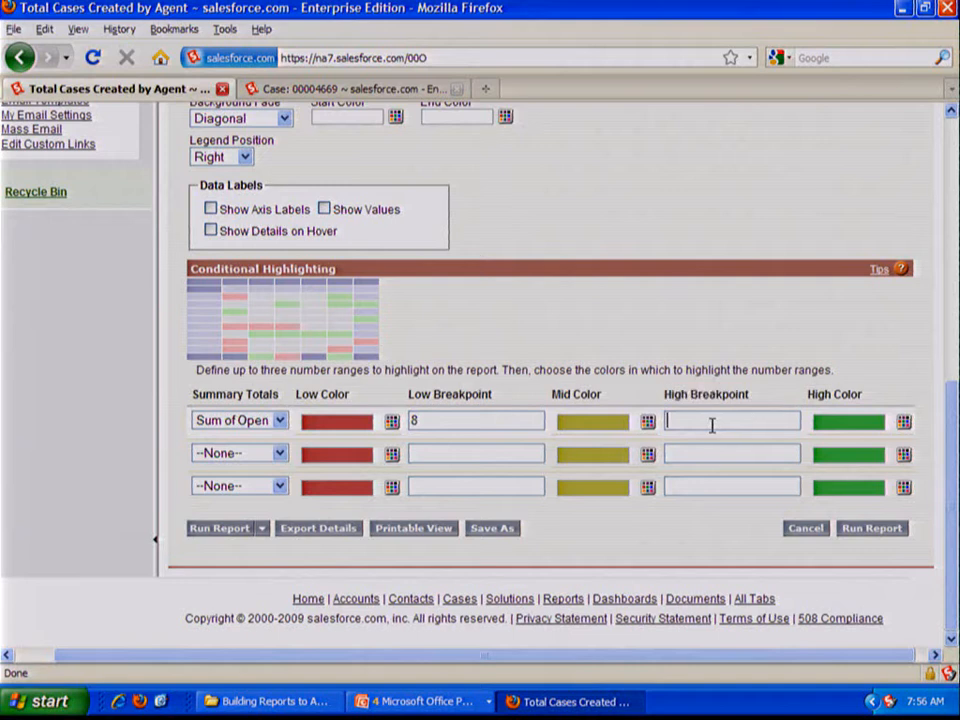
text(20)
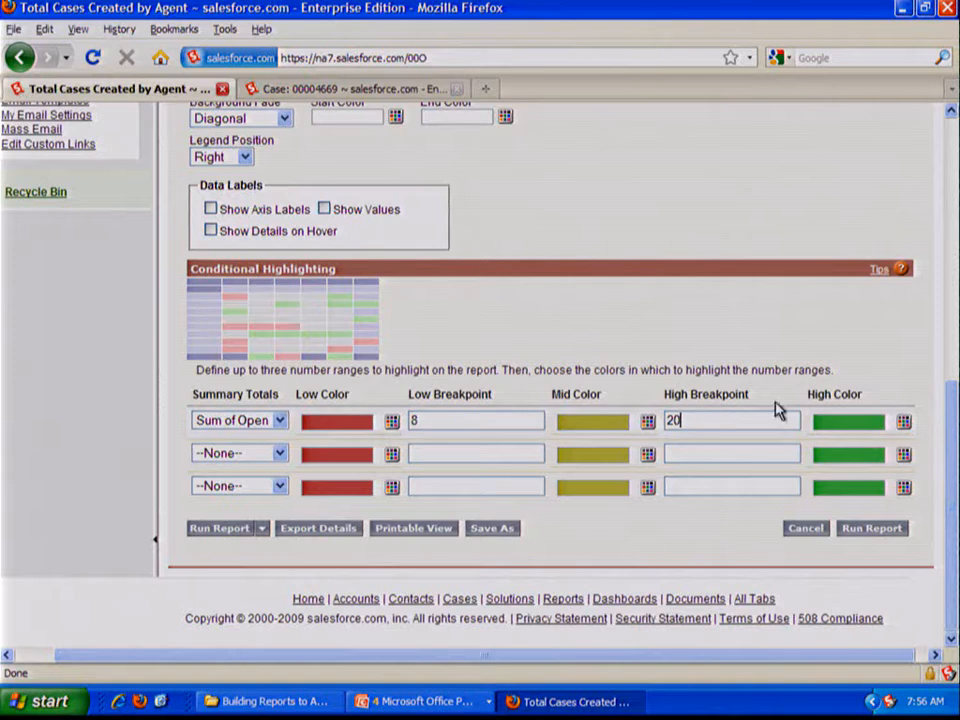
- Set the Sum of Open highlighting to red for the high color and green for the low color
click(903, 424)
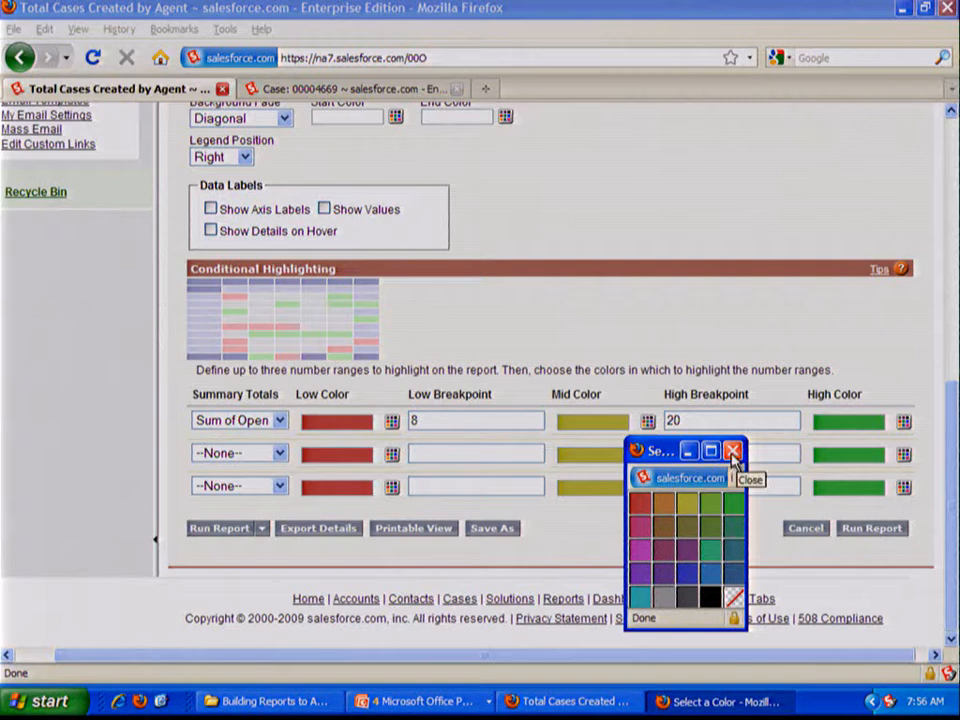
click(645, 509)
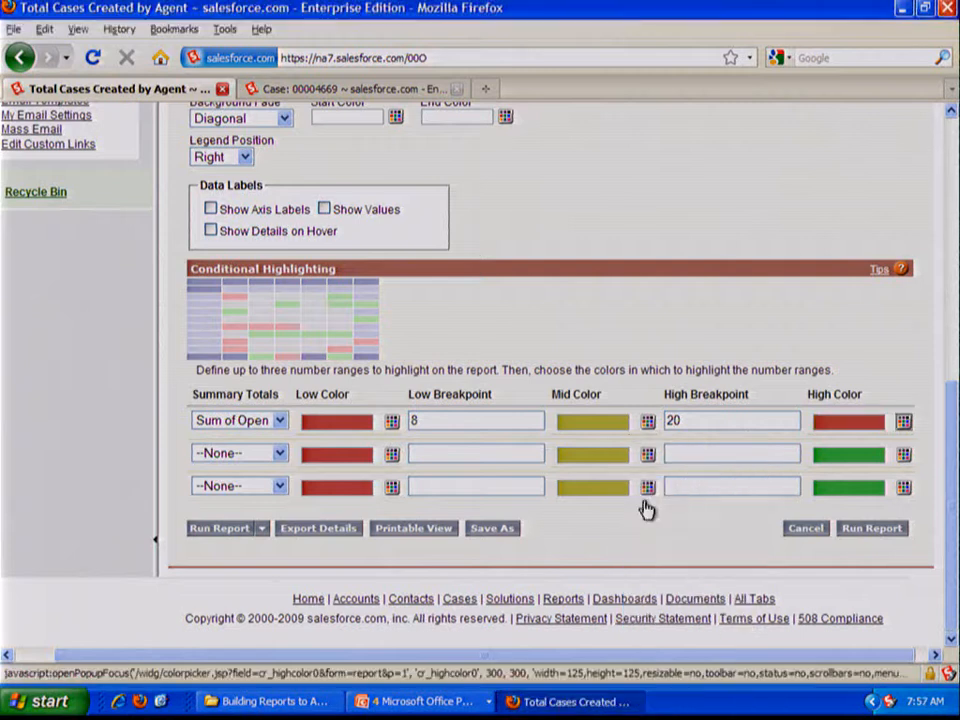
click(391, 424)
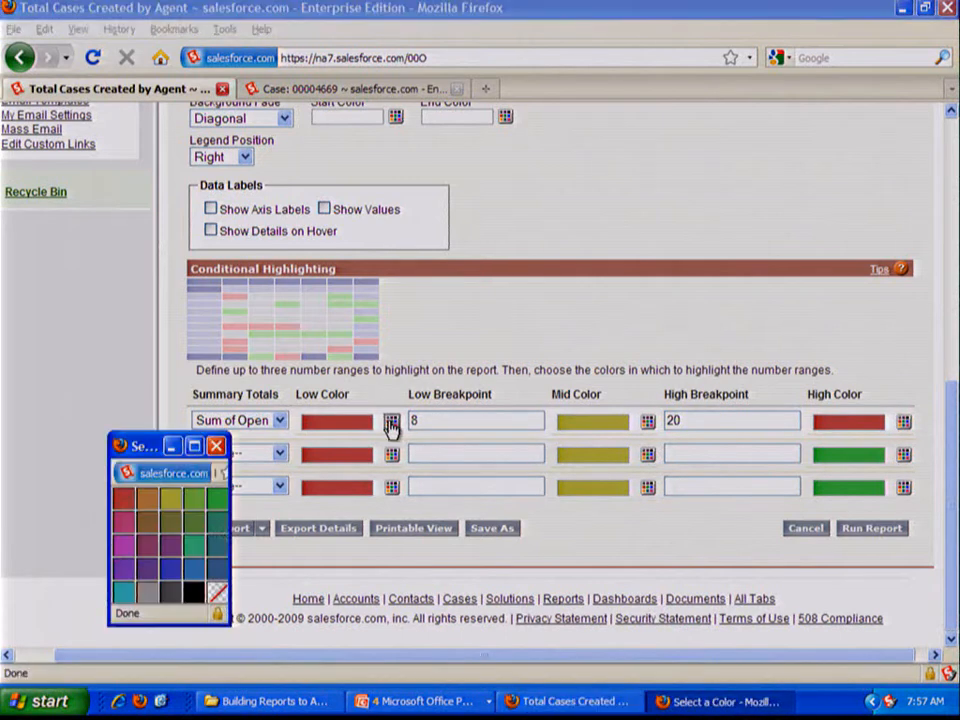
click(219, 507)
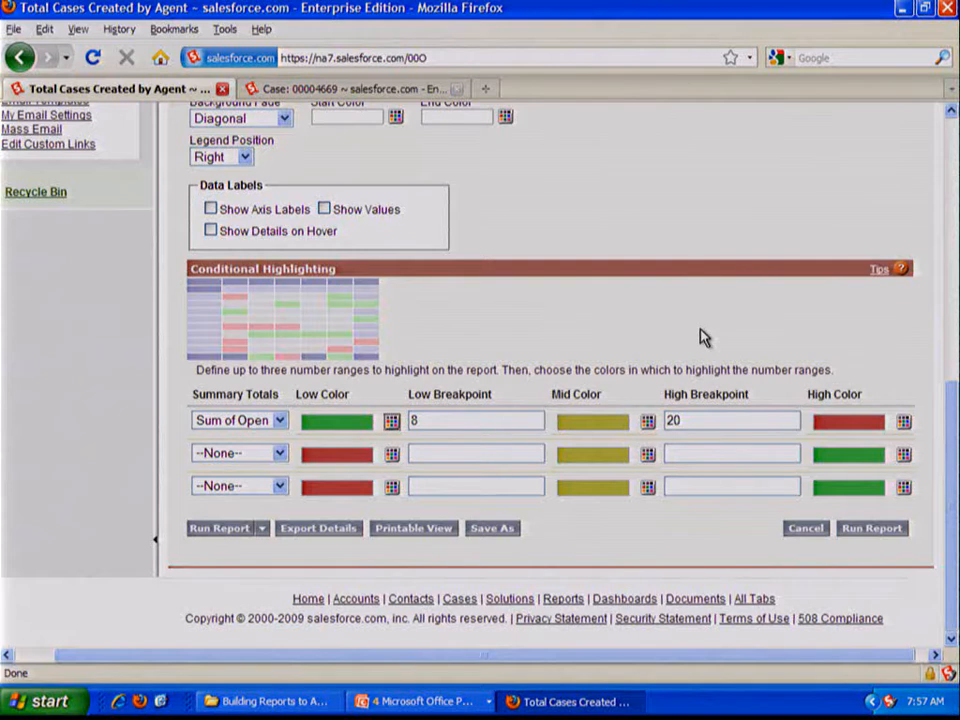
- Run the report and review the color-highlighted open totals for each case owner and priority
click(866, 530)
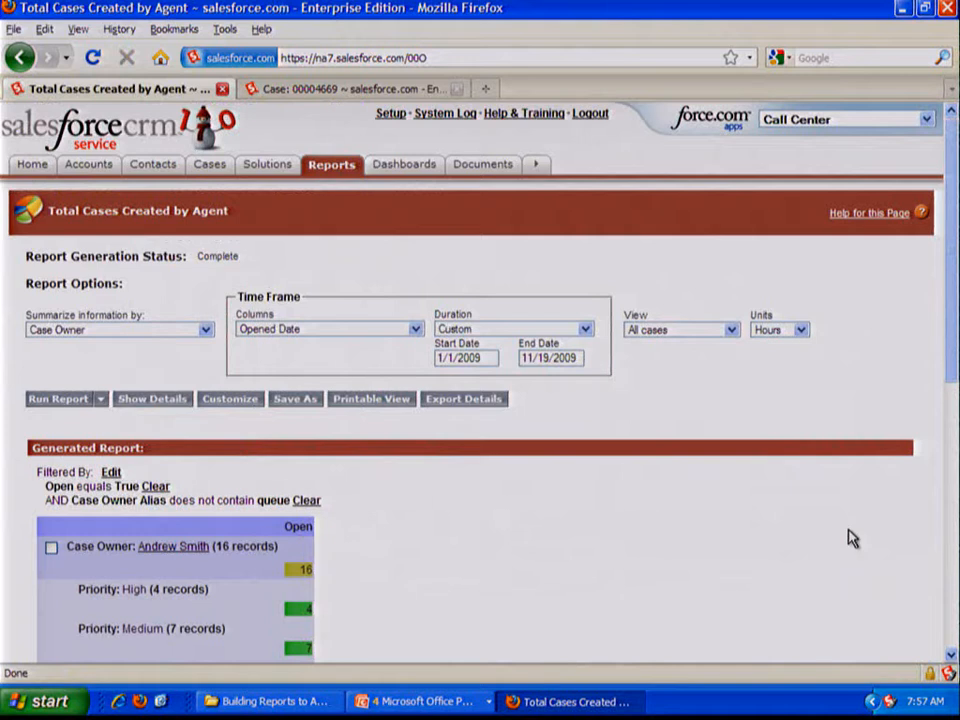
scroll(849, 536, down, 3)
scroll(849, 531, down, 3)
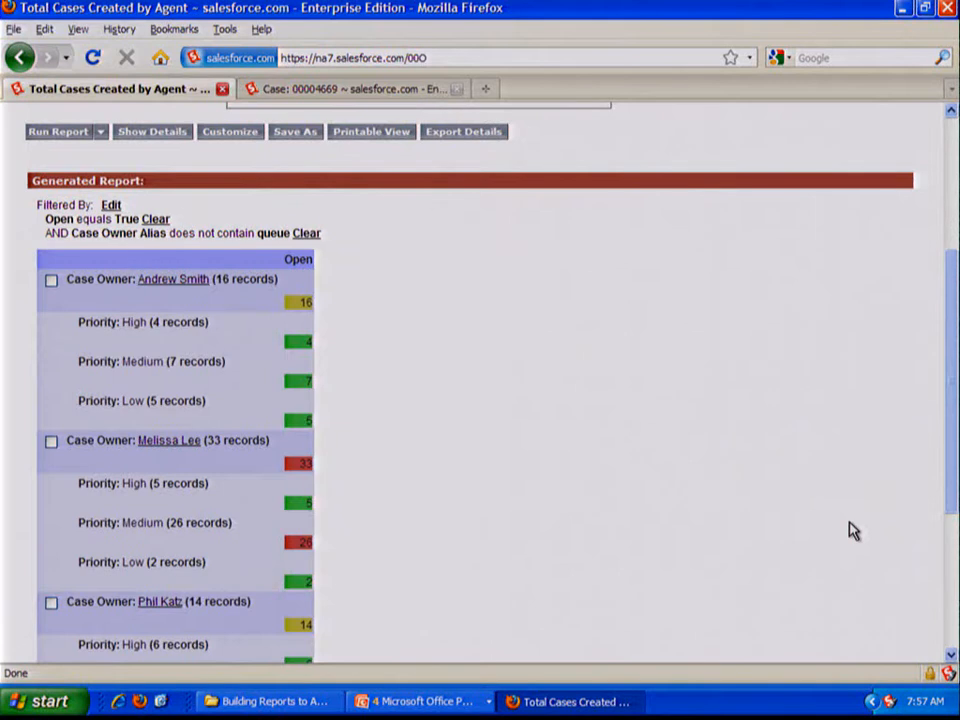
scroll(849, 531, down, 2)
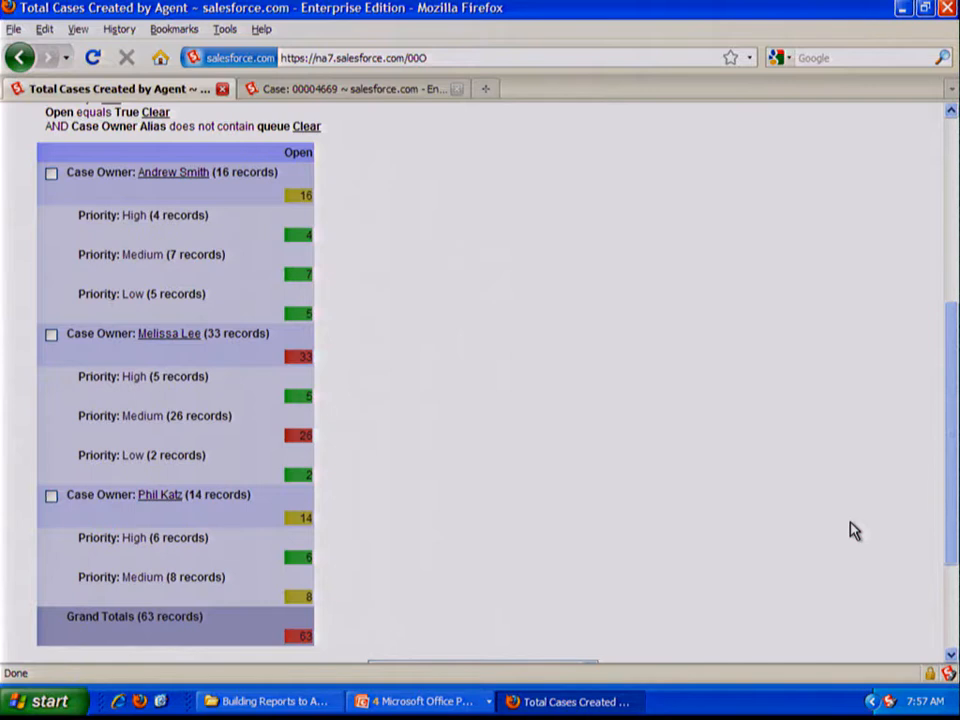
scroll(854, 530, up, 3)
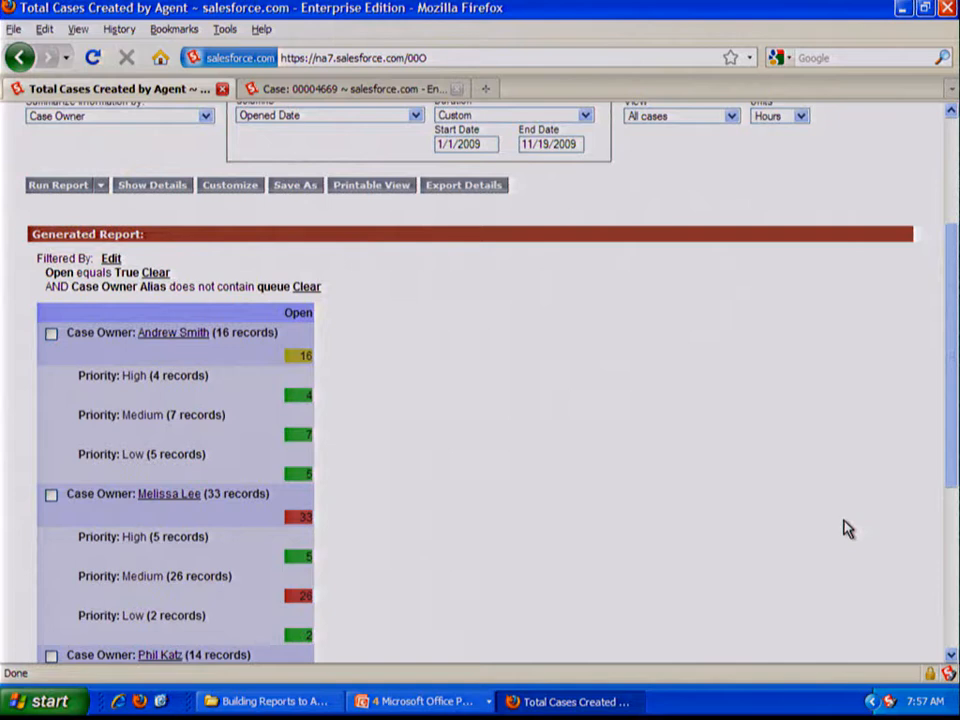
scroll(845, 528, up, 2)
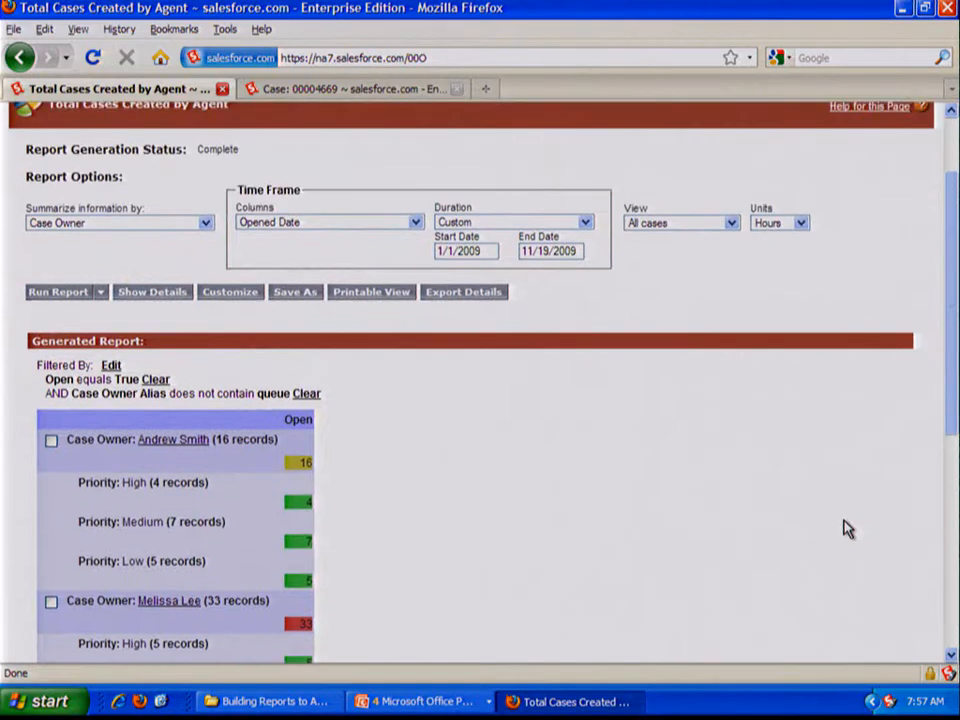
scroll(845, 528, up, 2)
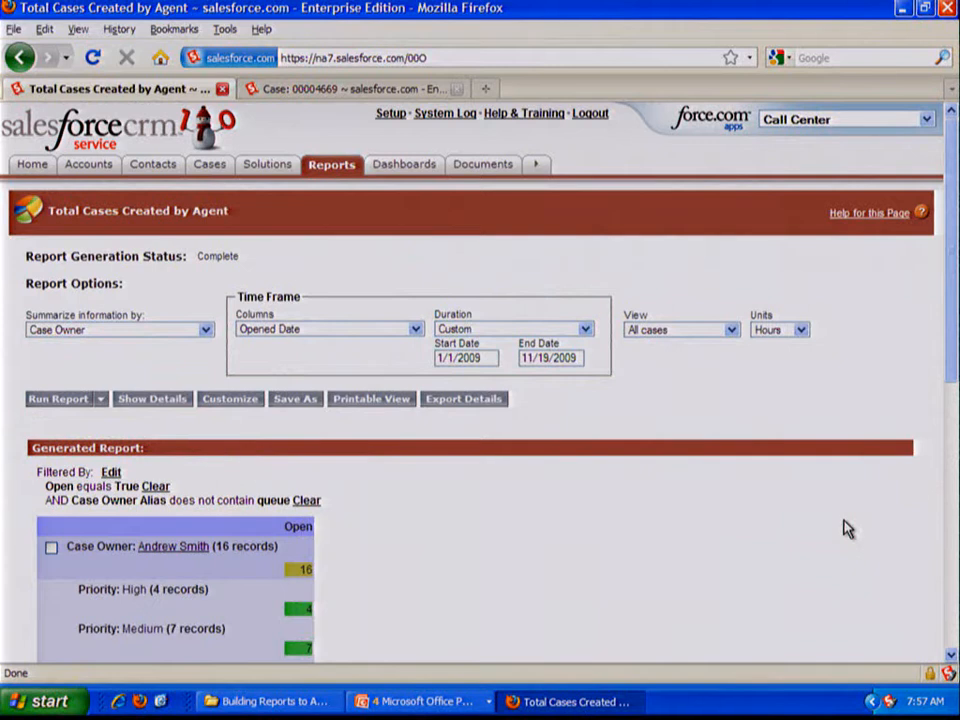
- Start saving the customized report as a new report named Total Open Cases
click(300, 401)
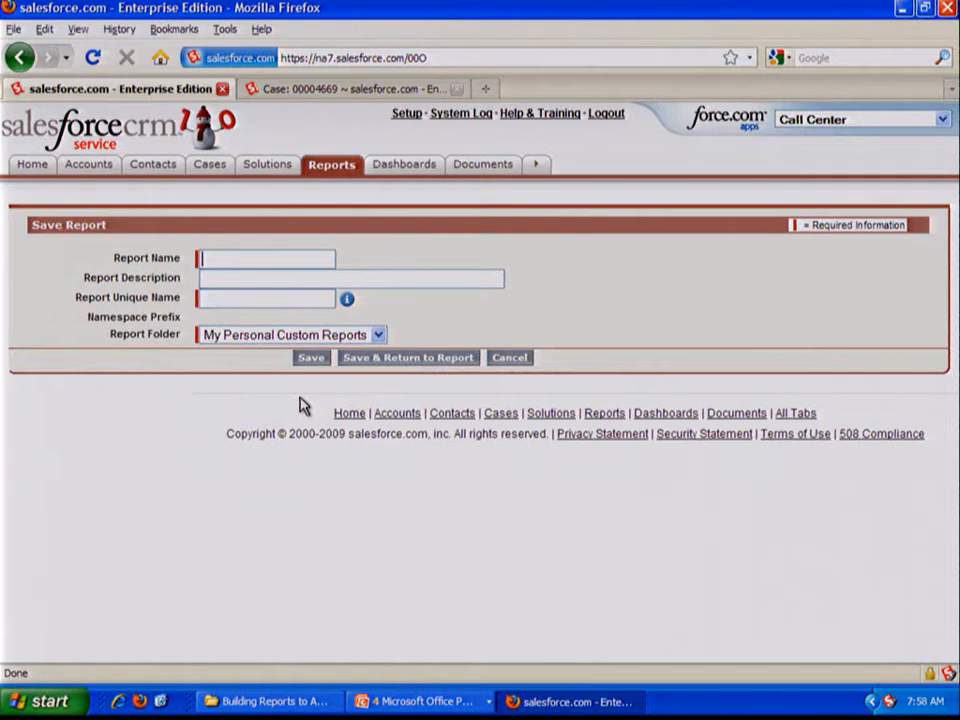
text(T)
text(O)
key(BackSpace)
text(Open Cases)
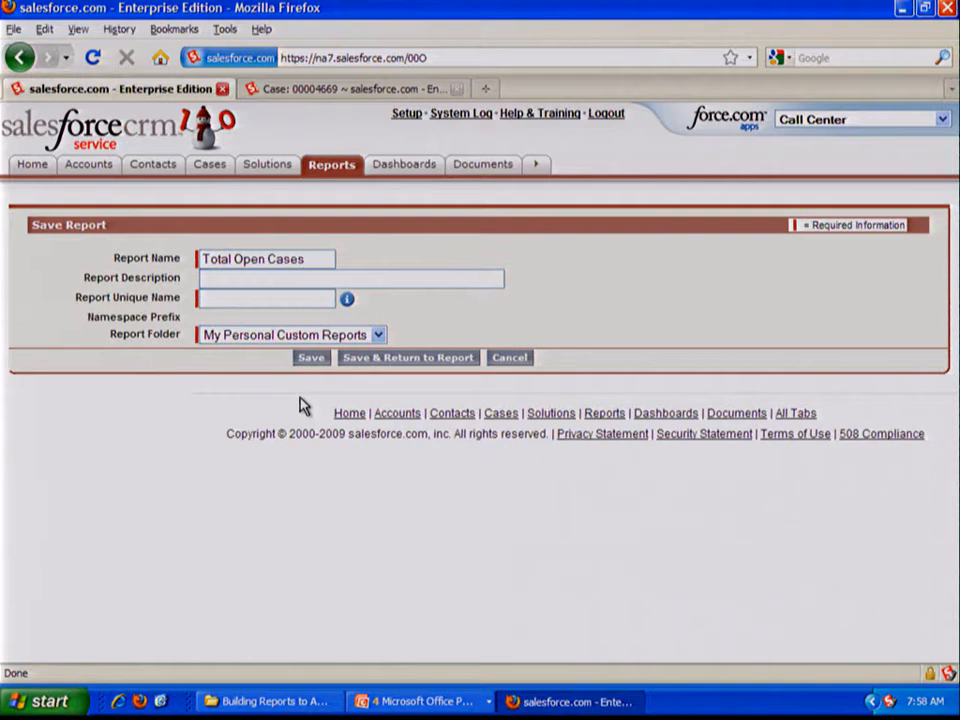
drag(317, 259, 204, 255)
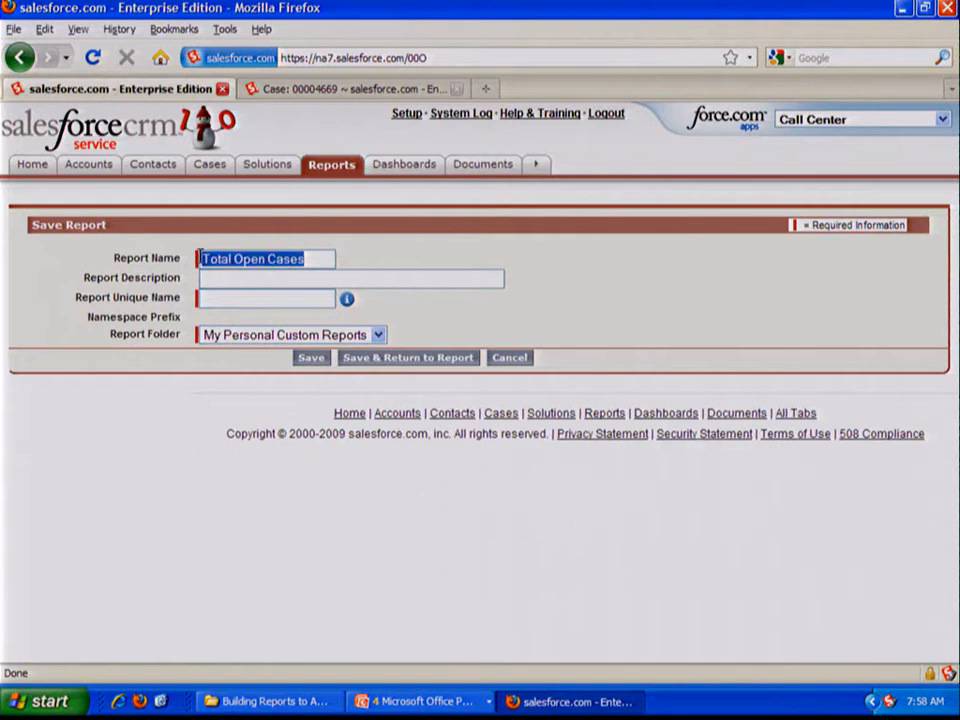
- Accept the auto-filled unique name and enter the report description "Total ppen cases by agent by priority"
click(235, 278)
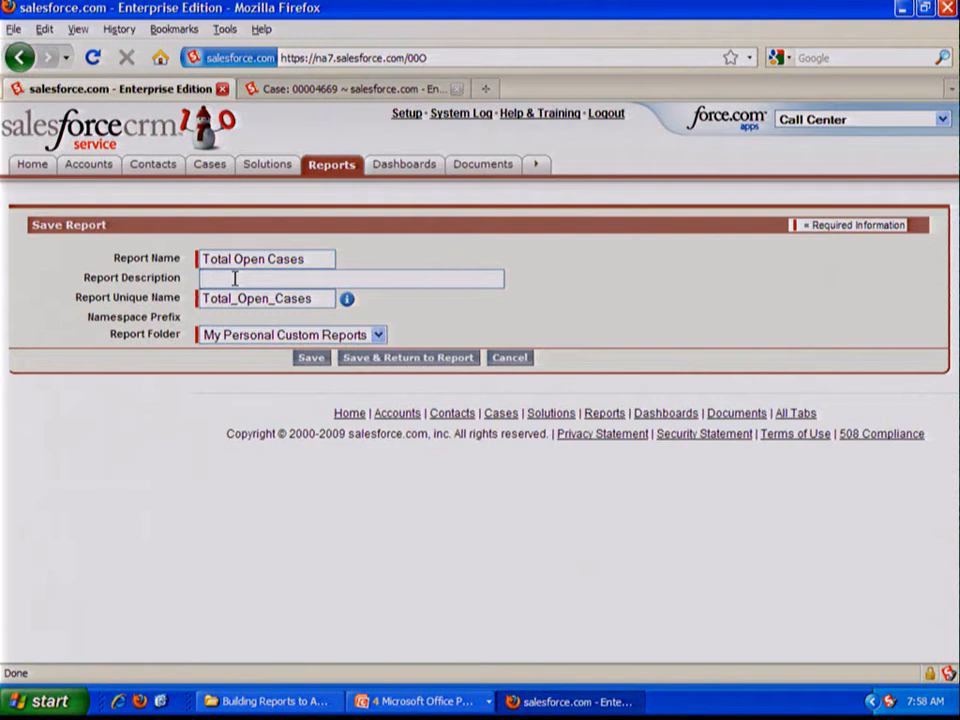
text(A)
key(BackSpace)
text(Total)
text( o[en)
key(BackSpace)
key(BackSpace)
key(BackSpace)
text(pen ca)
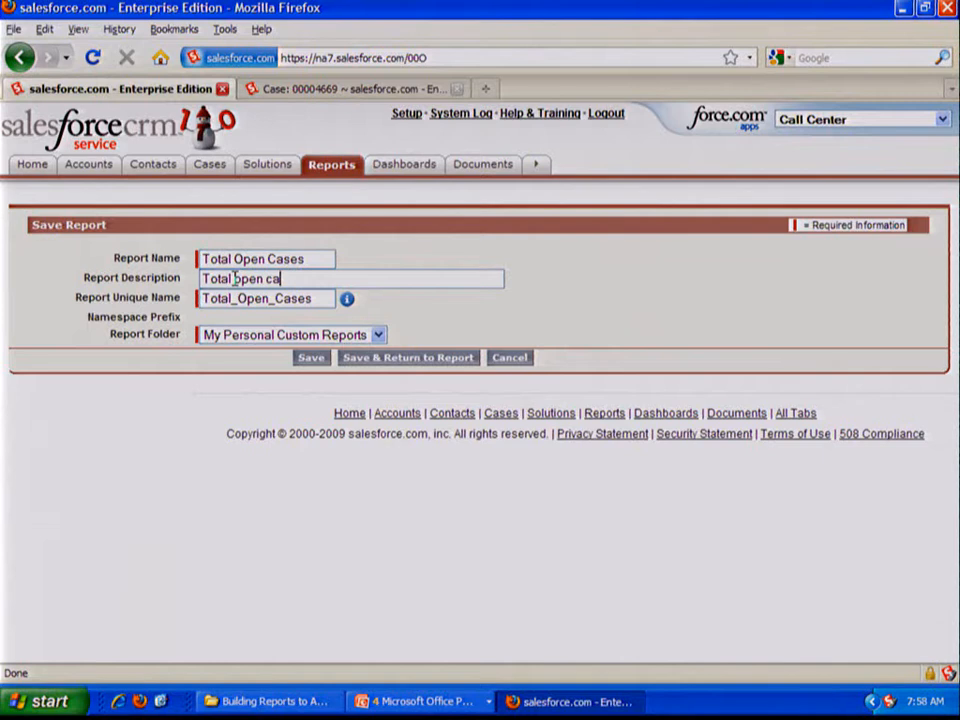
text(ses by agent by)
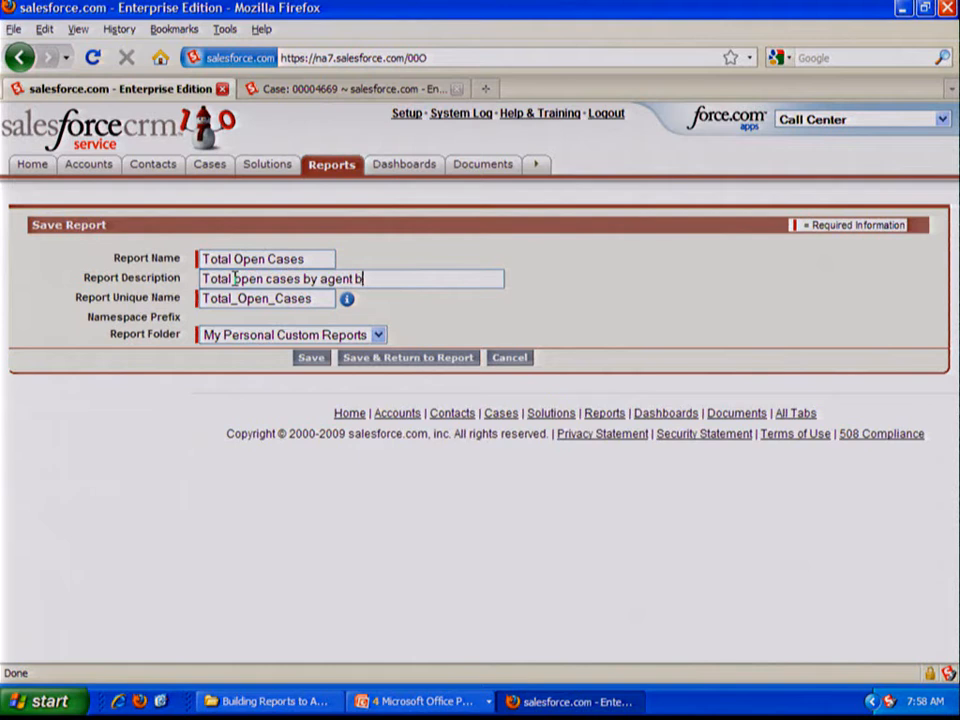
text( priority)
- Choose Agent Productivity Reports as the report folder and save the report
click(378, 337)
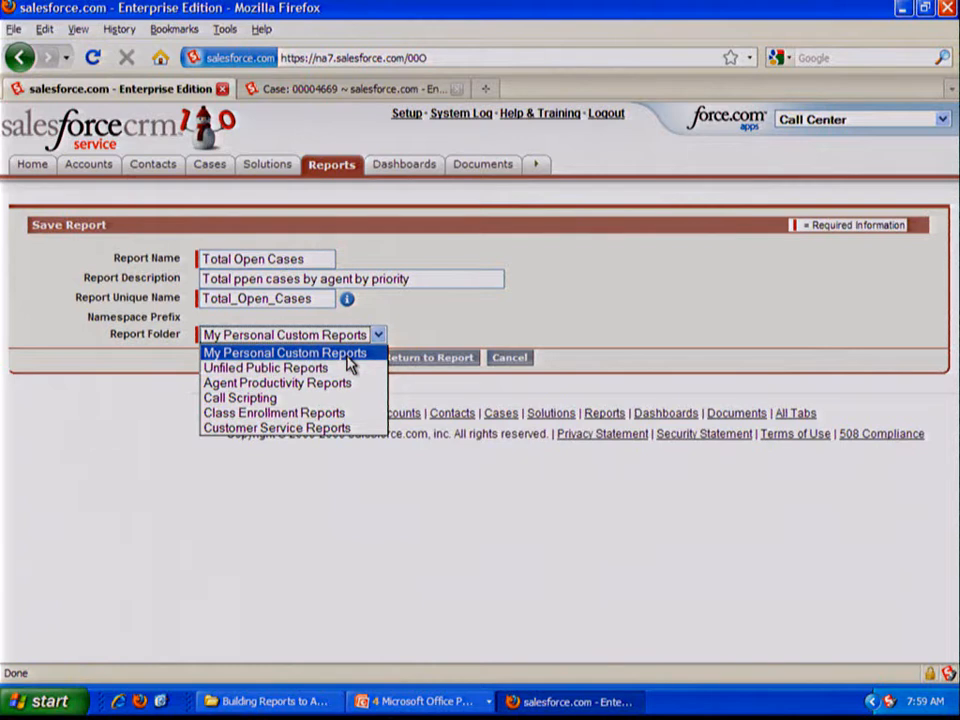
click(335, 384)
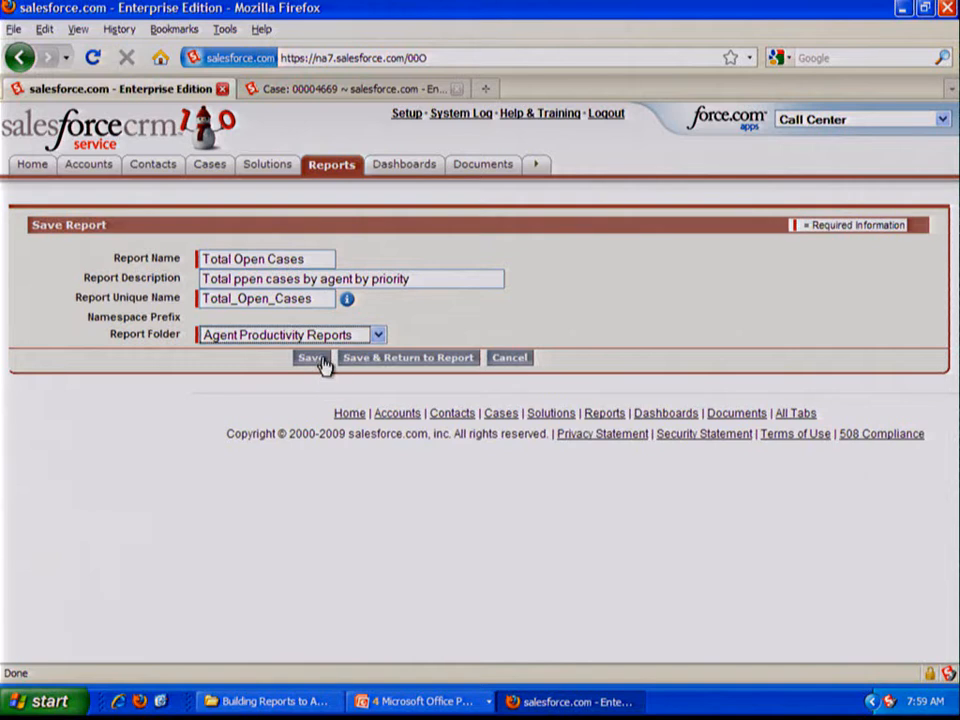
click(322, 362)
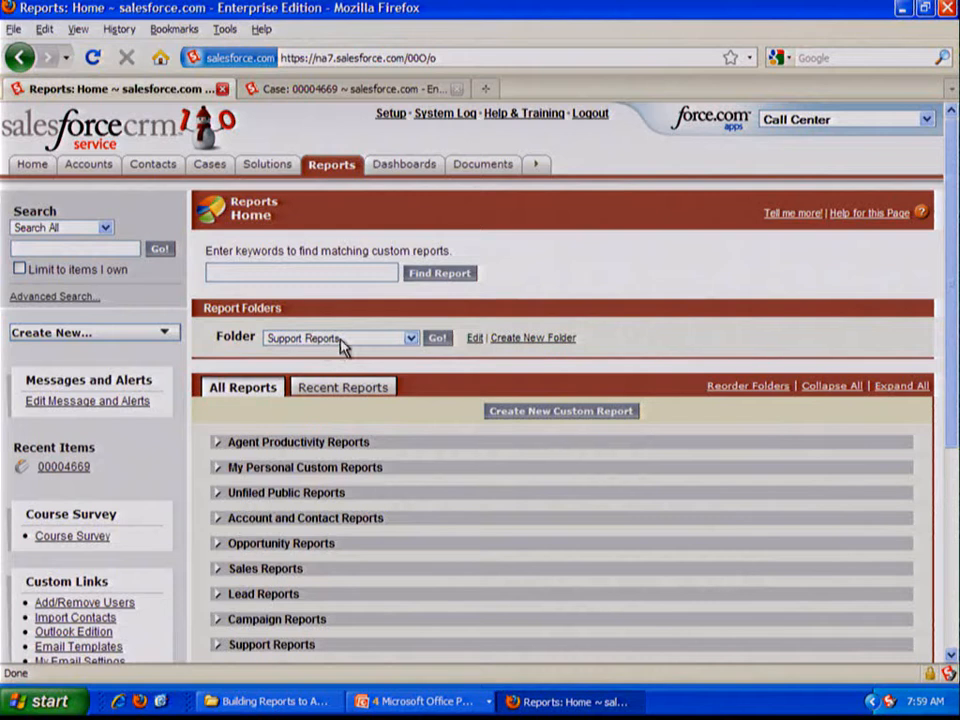
- Open the Agent Productivity Reports folder to check for the Total Open Cases report, and close the extra case browser tab
click(341, 340)
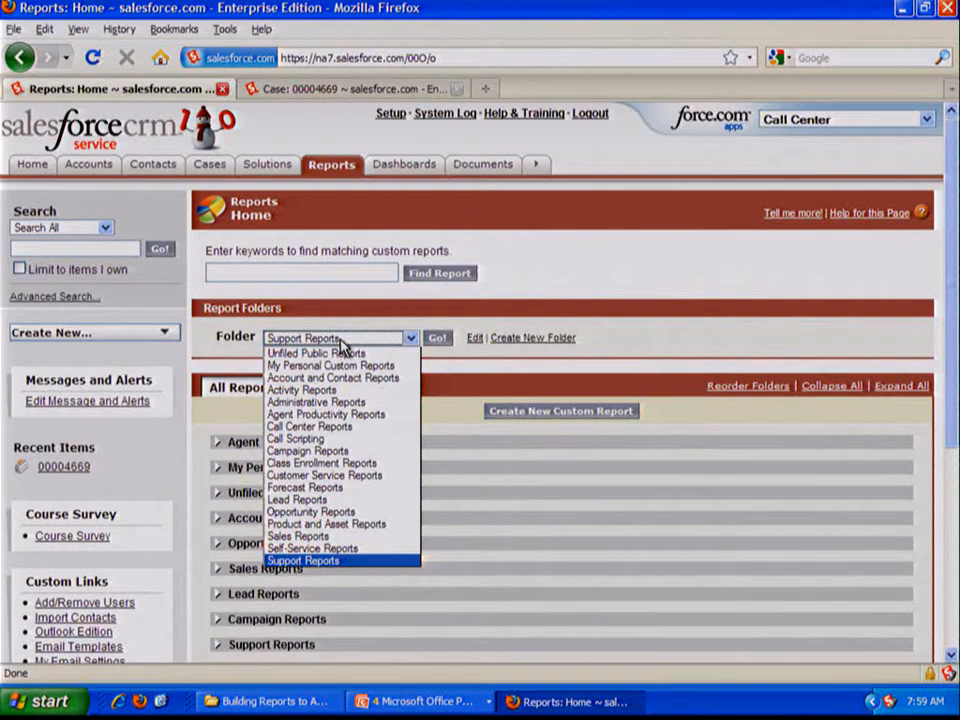
click(346, 414)
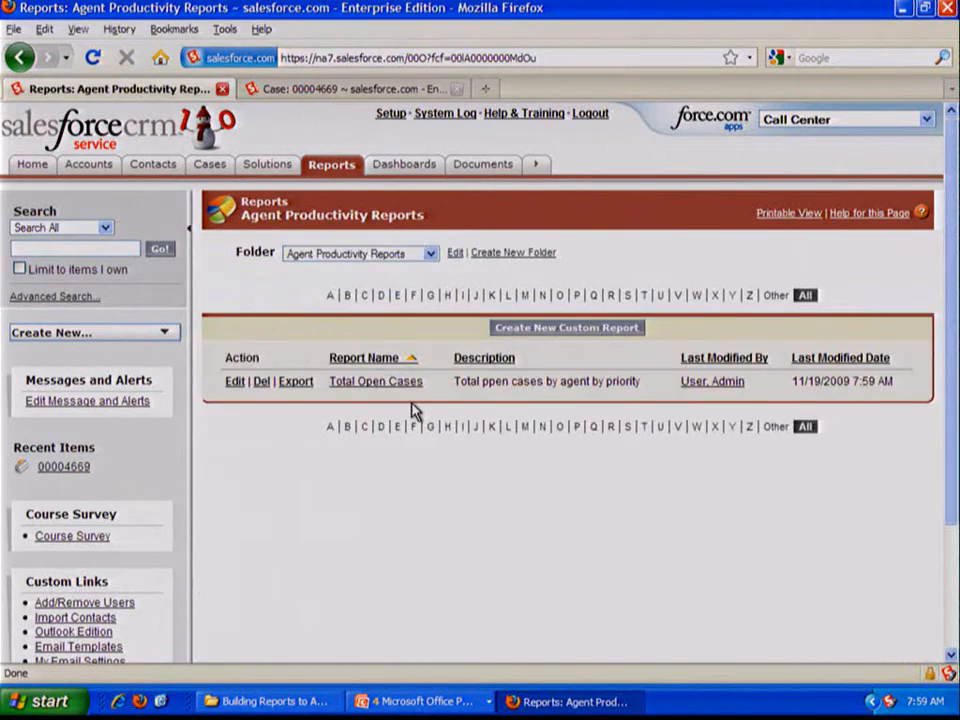
drag(430, 386, 328, 389)
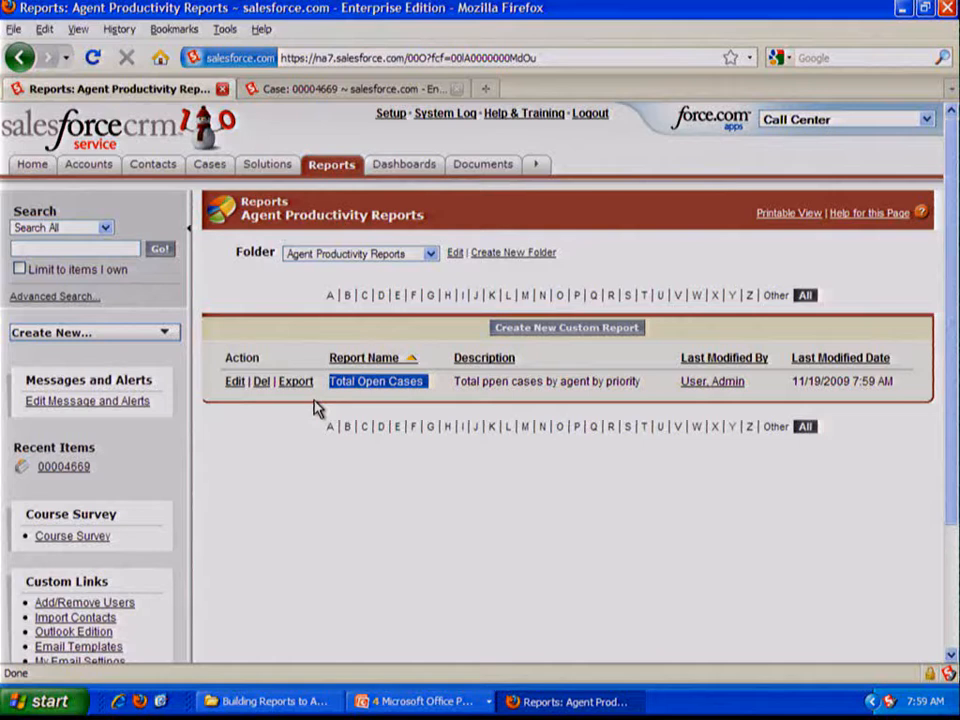
click(316, 407)
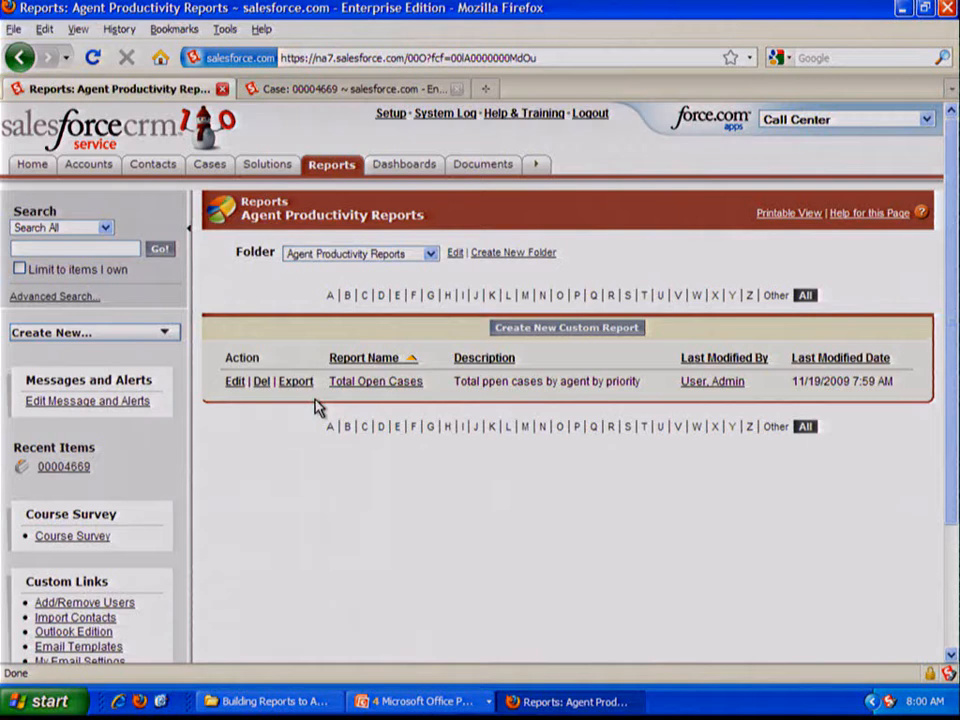
click(457, 88)
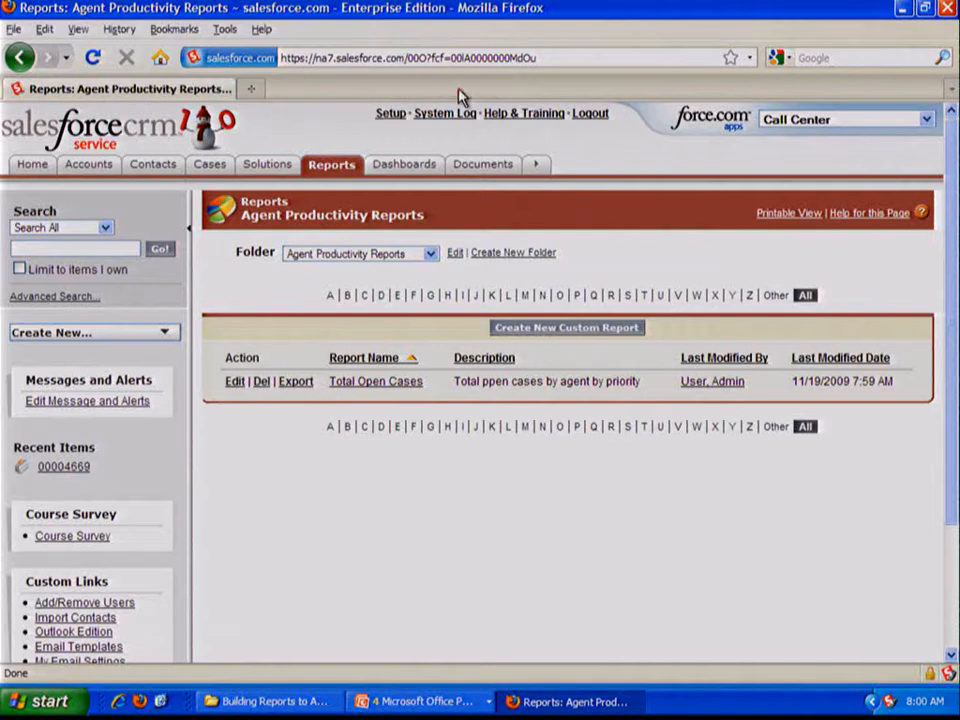
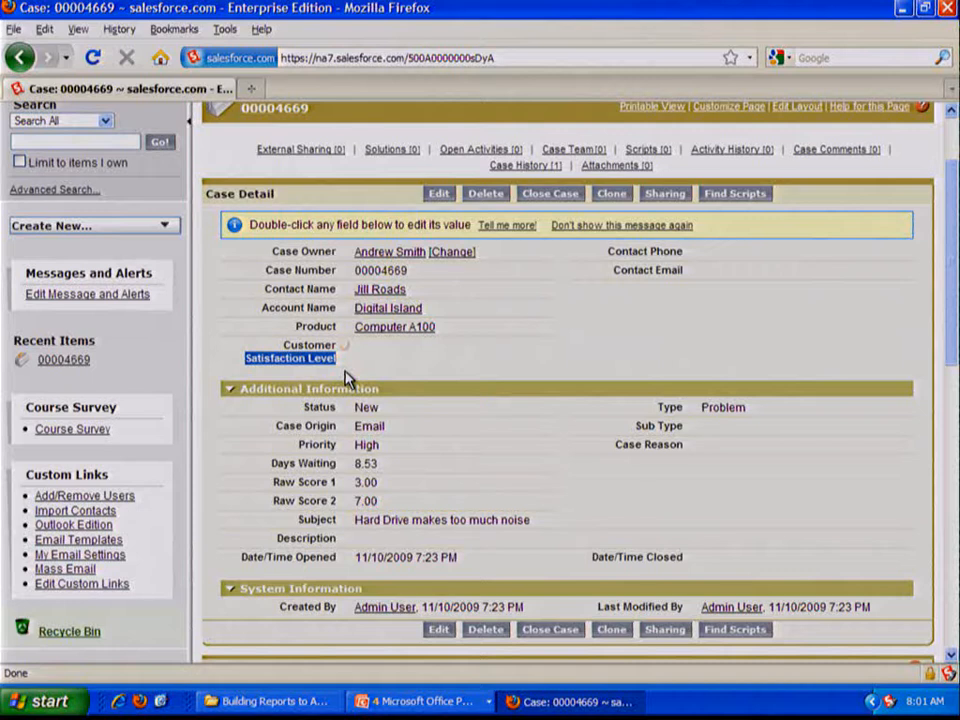
- Examine the Customer Satisfaction Level field on the case record and look at the Exercise 2 slide in PowerPoint
click(370, 368)
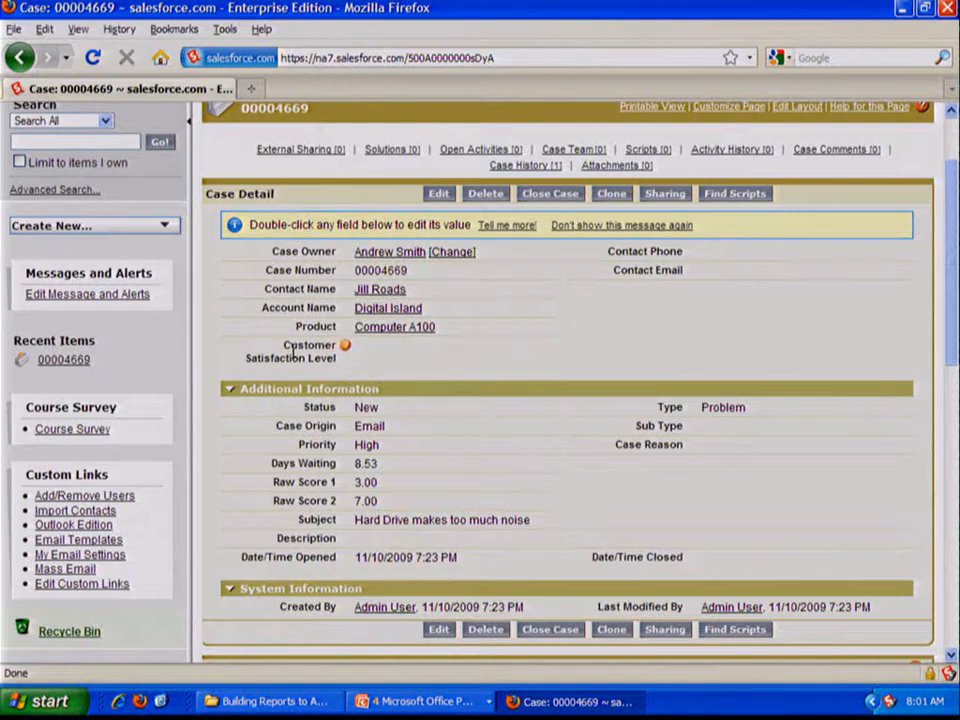
drag(284, 346, 337, 359)
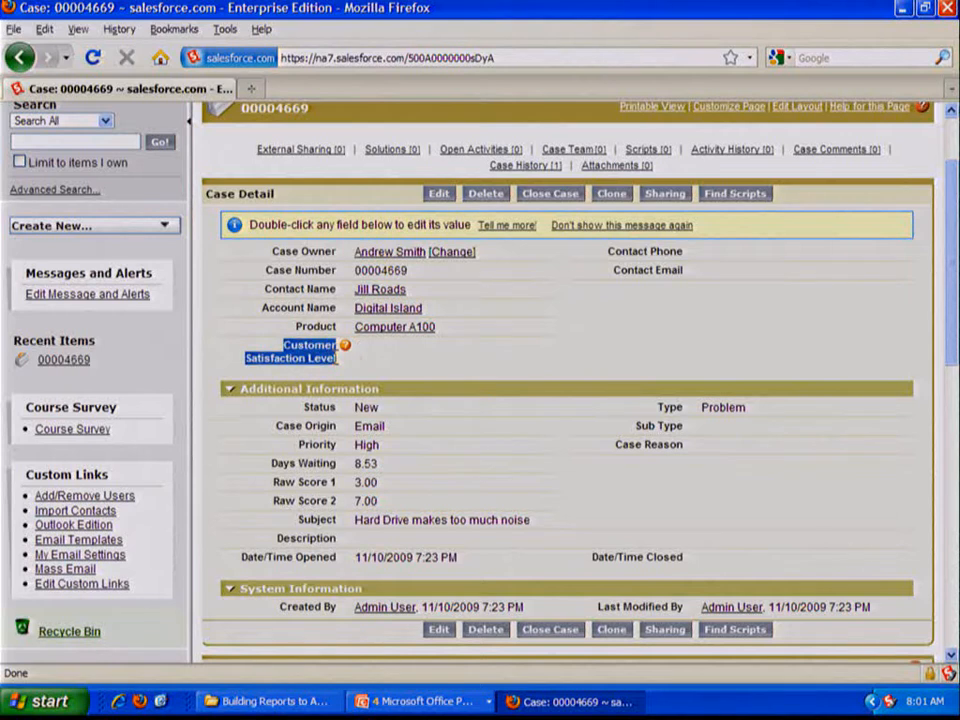
key(alt+Tab)
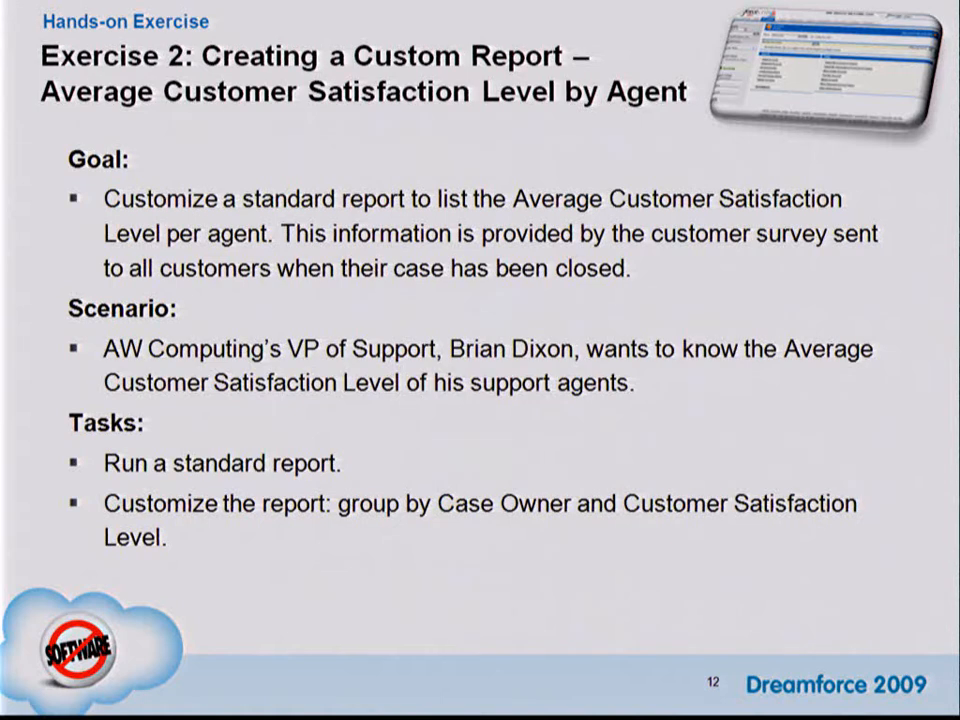
key(alt+Tab)
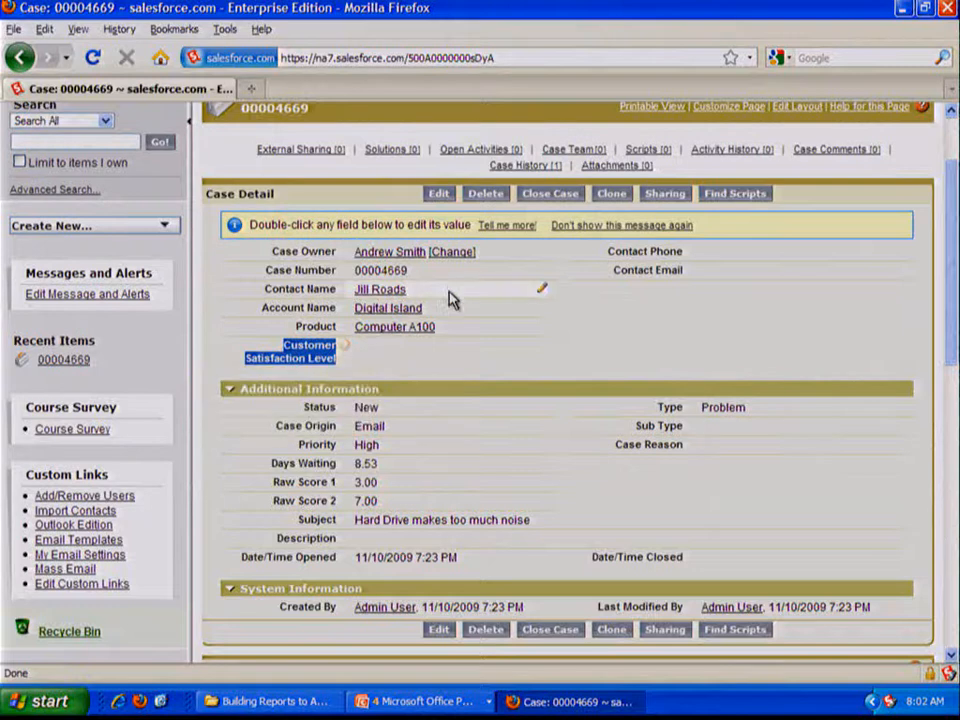
- Go to the reports home page and open the Support Reports folder
scroll(451, 300, up, 3)
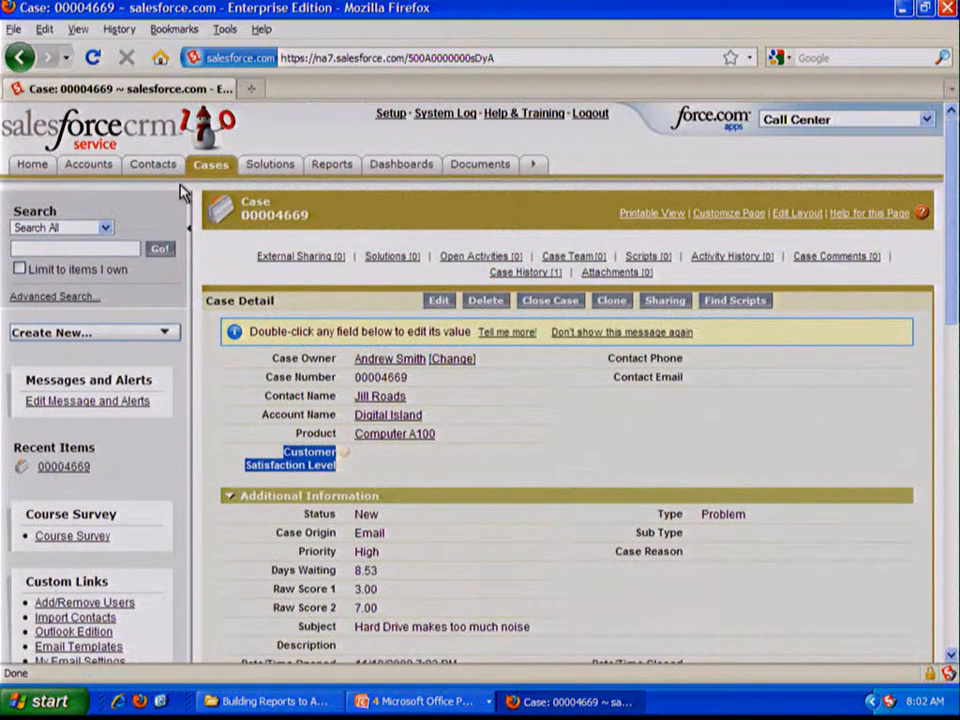
click(328, 166)
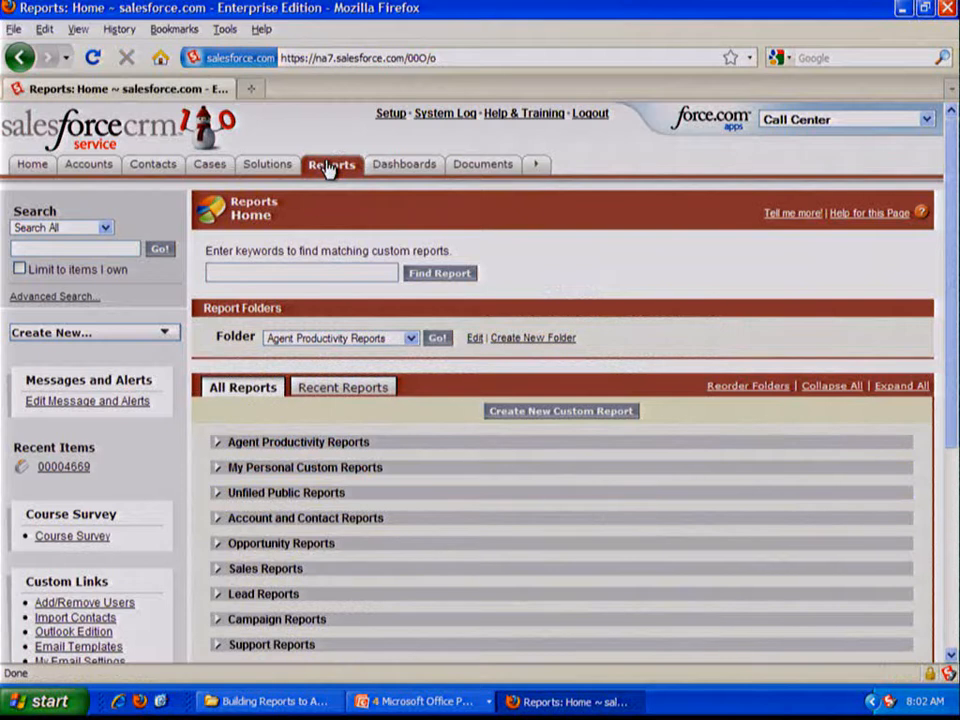
scroll(328, 168, down, 1)
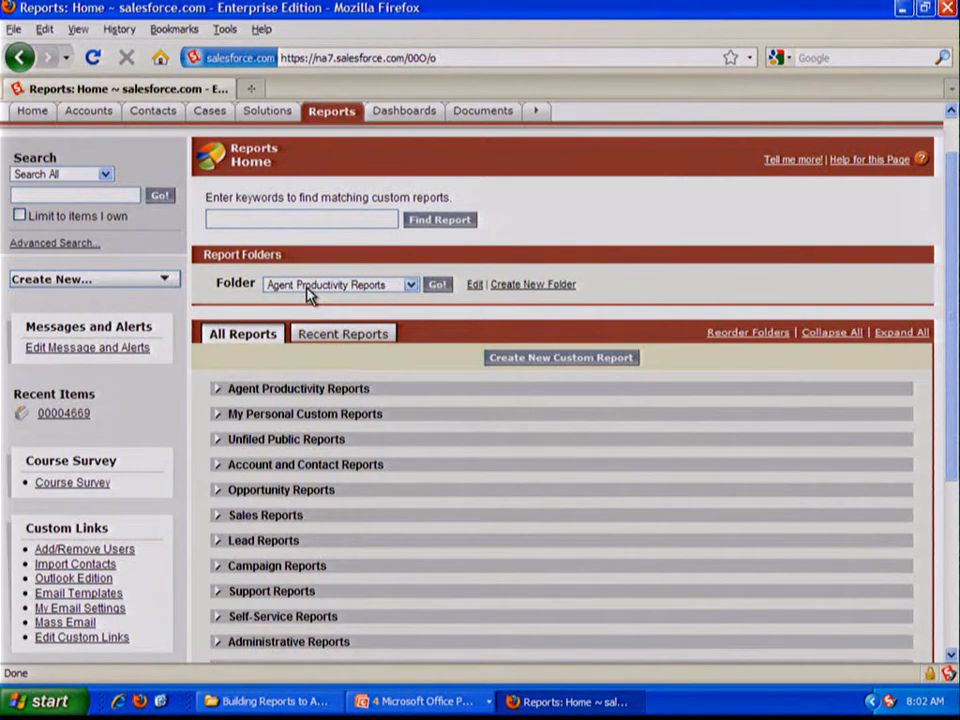
scroll(231, 393, down, 1)
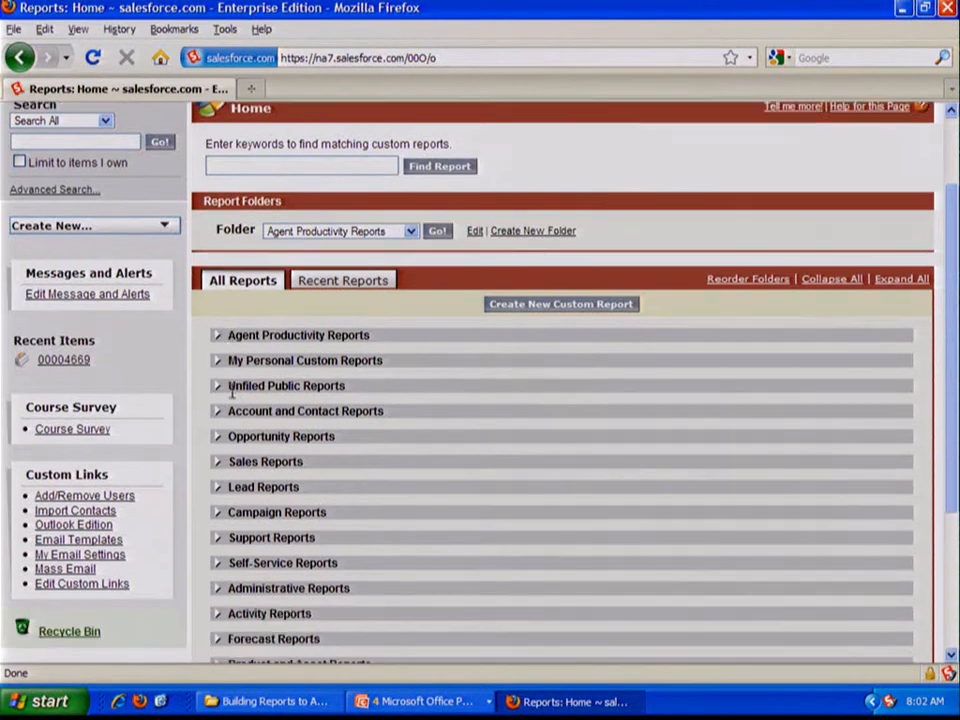
click(380, 231)
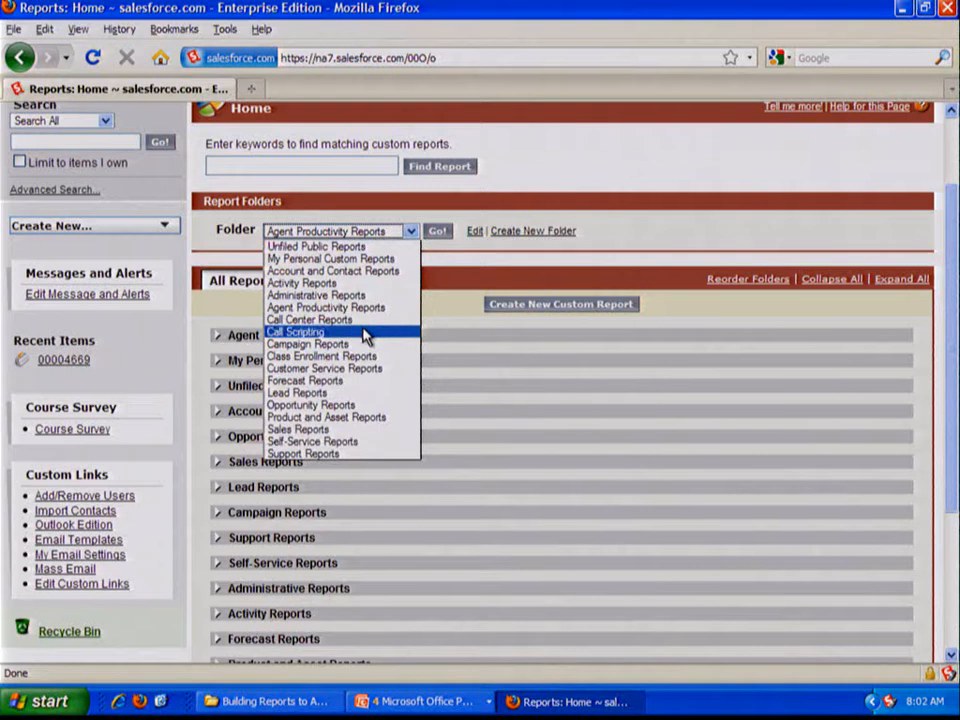
click(364, 453)
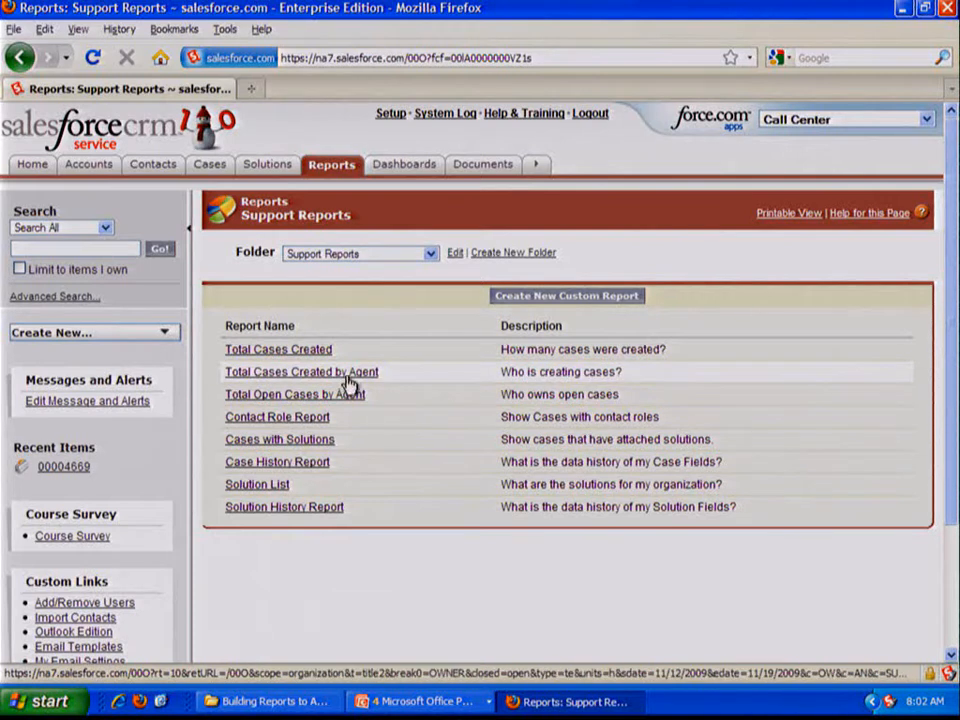
- Open the Total Cases Created by Agent report and start customizing it
click(350, 376)
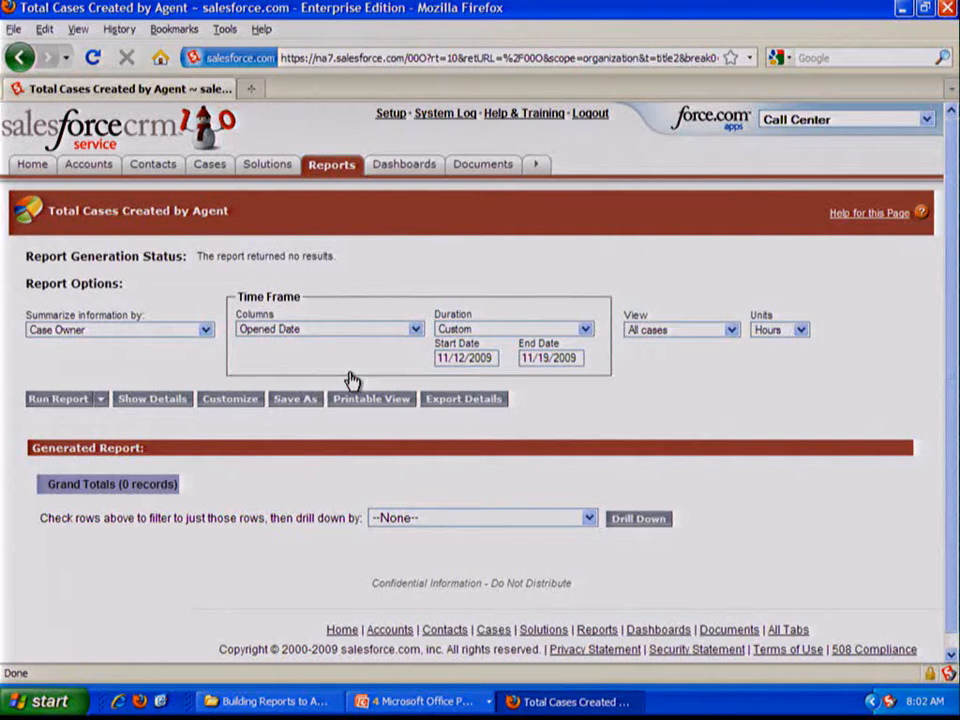
click(228, 400)
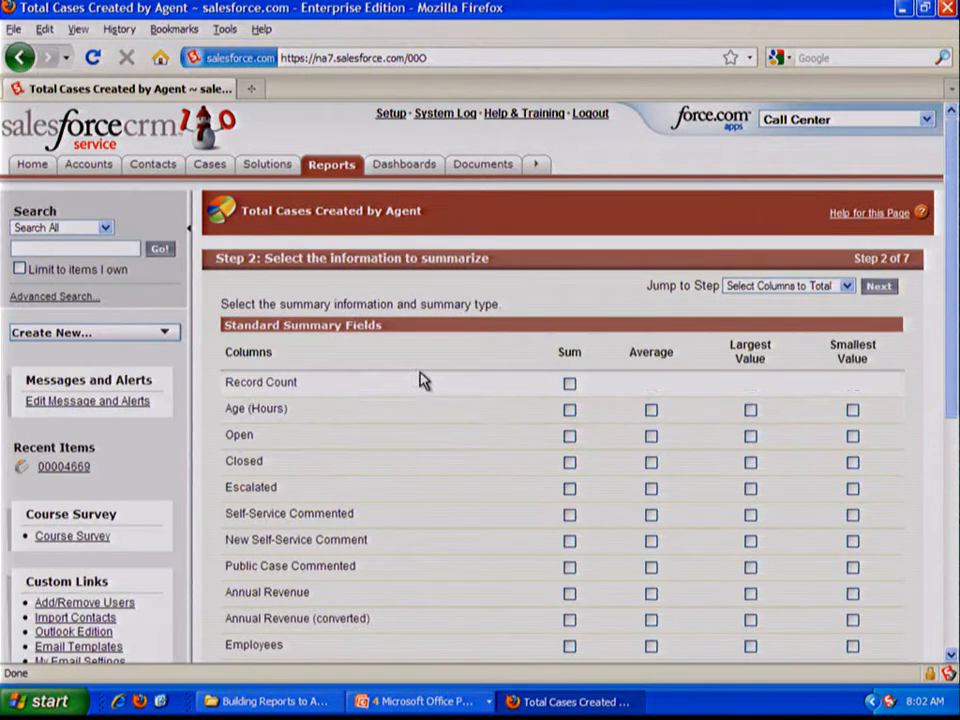
scroll(420, 381, down, 3)
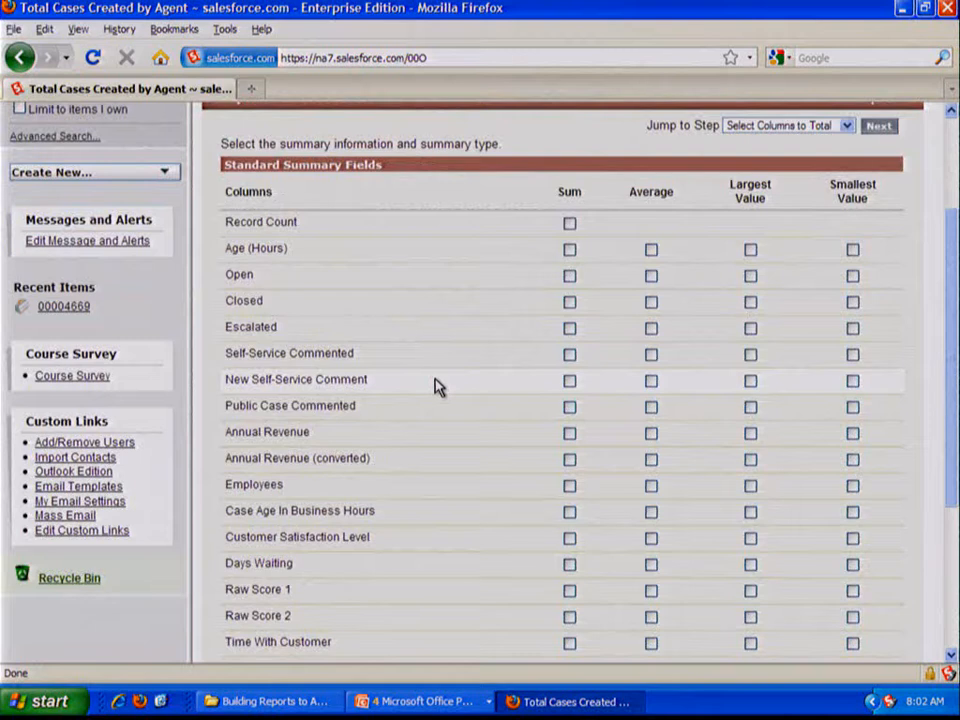
scroll(435, 386, up, 1)
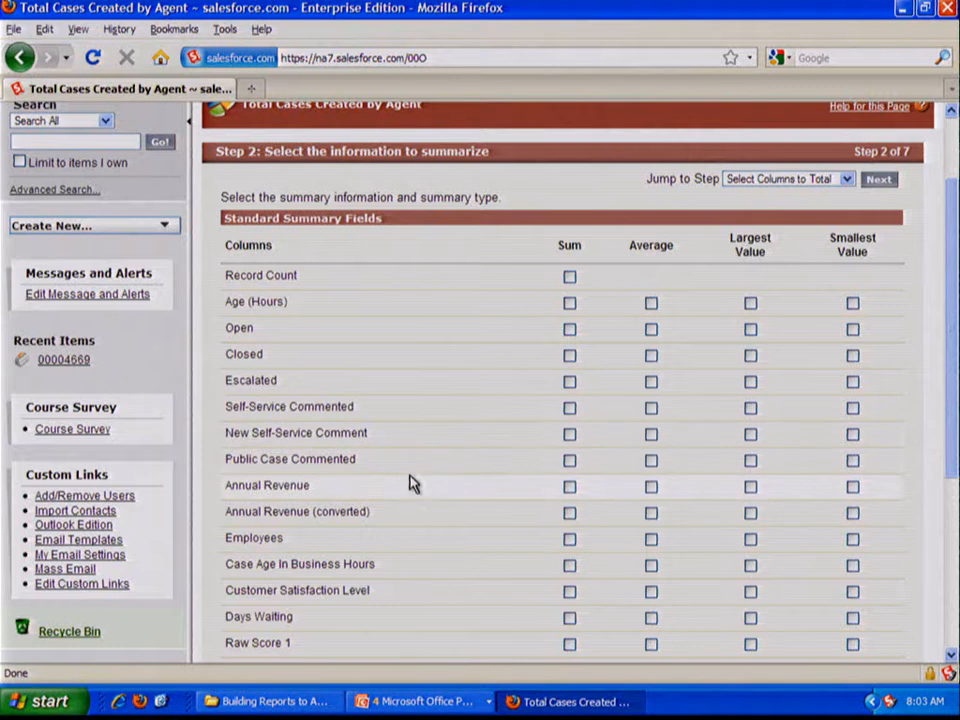
- Summarize the Customer Satisfaction Level field by its average and continue to the grouping settings
scroll(410, 580, down, 2)
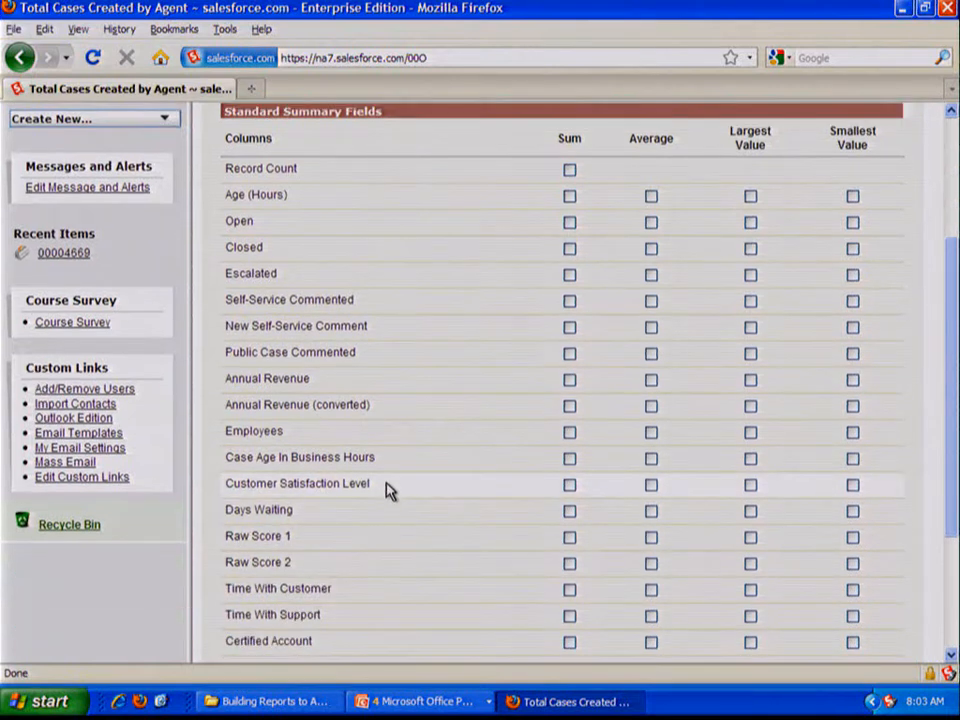
drag(386, 486, 225, 484)
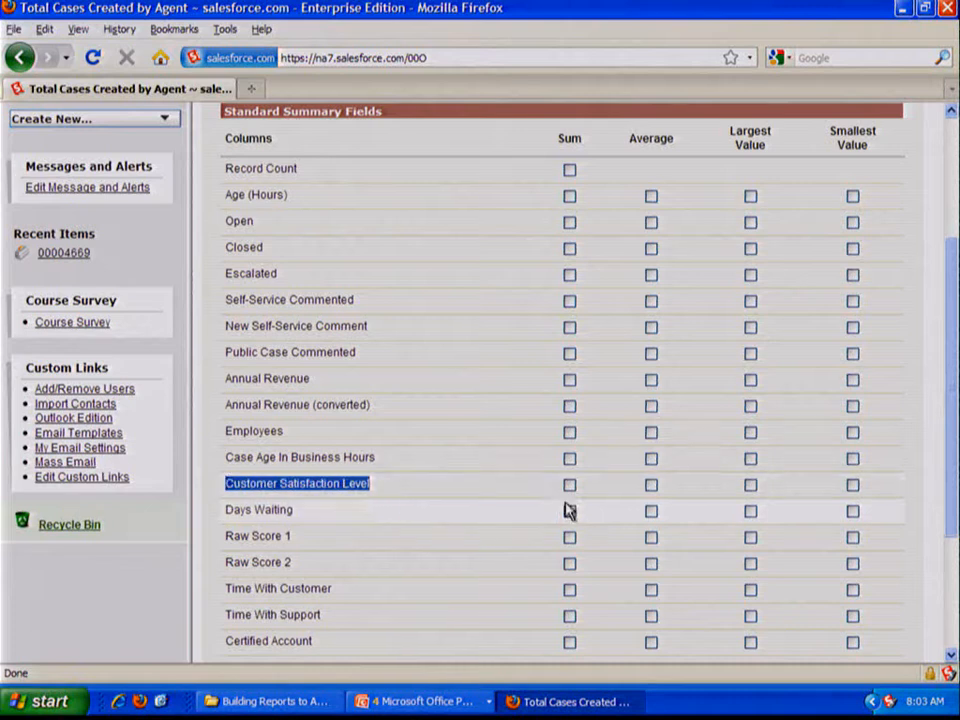
click(652, 487)
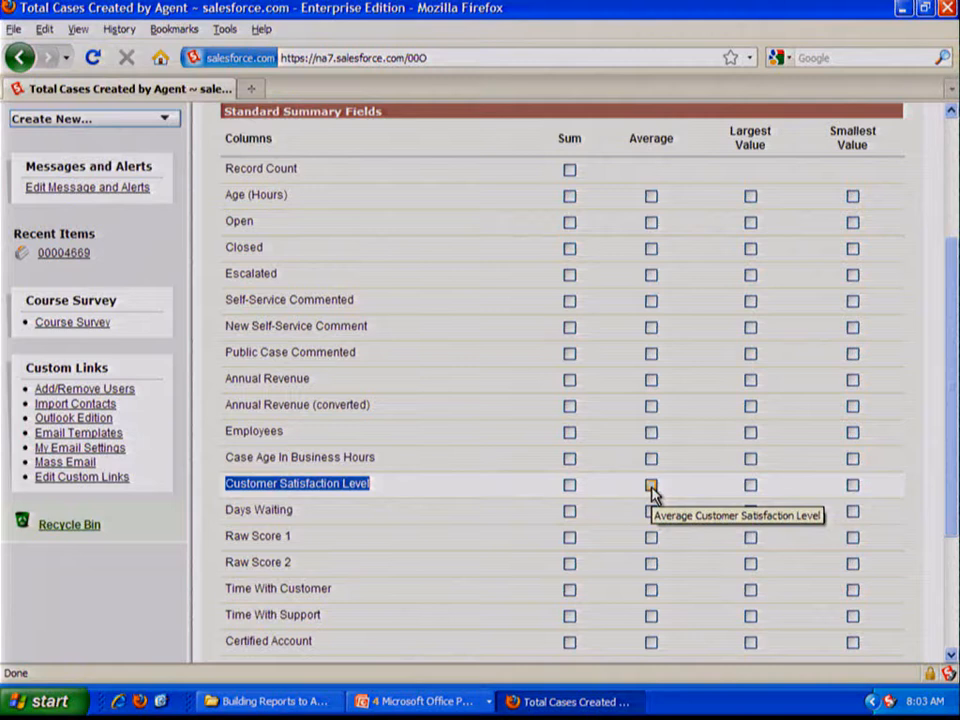
click(702, 493)
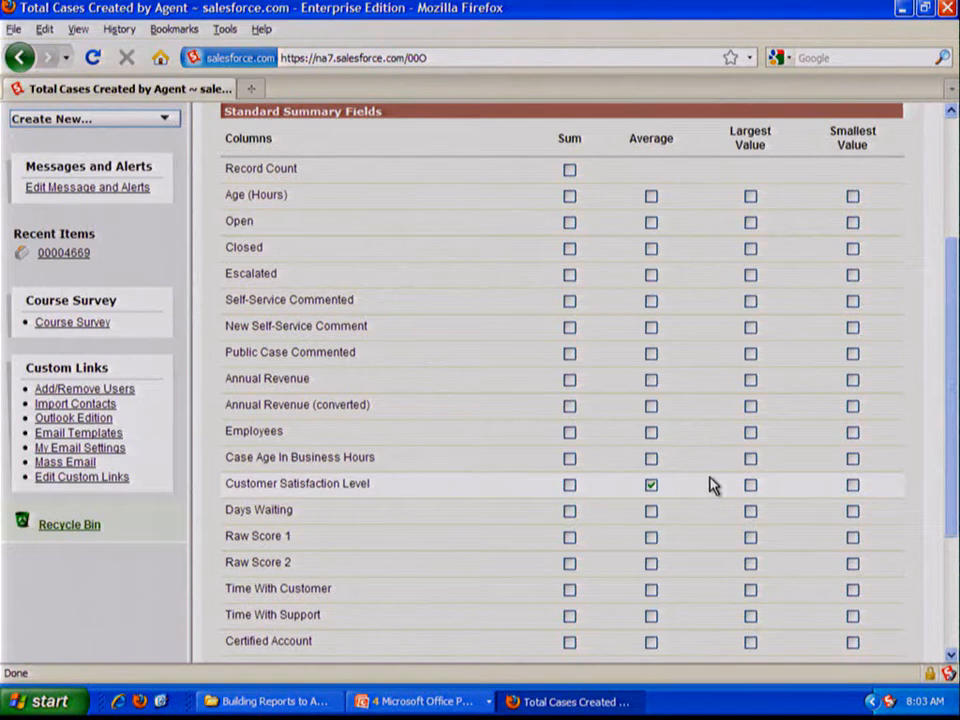
scroll(708, 484, up, 3)
click(882, 179)
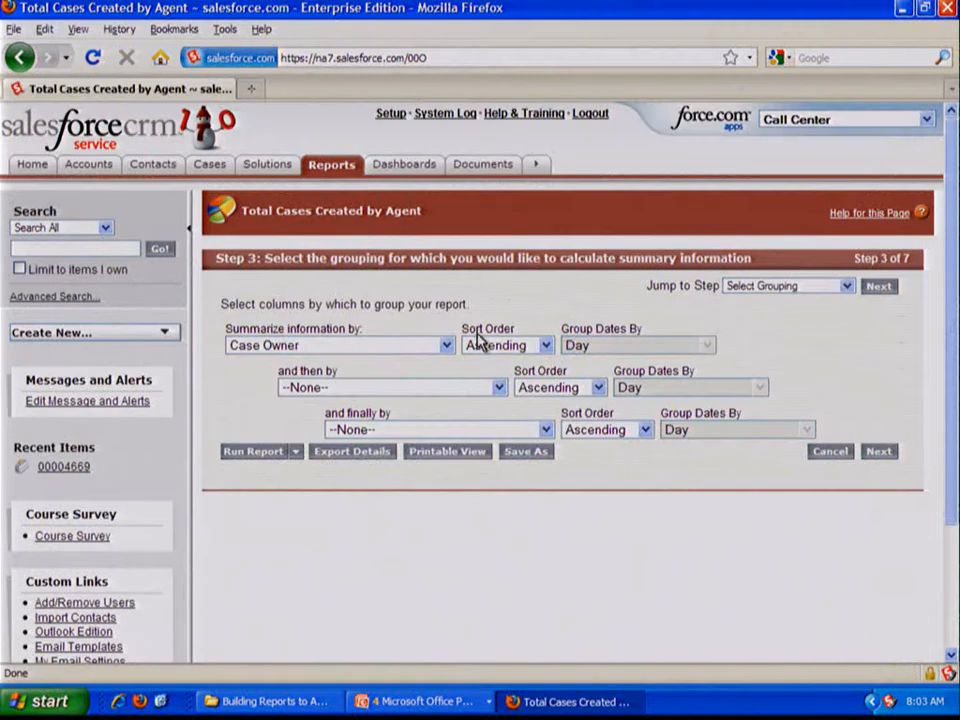
- Add Customer Satisfaction Level as the second grouping below Case Owner and continue to the report columns
click(458, 391)
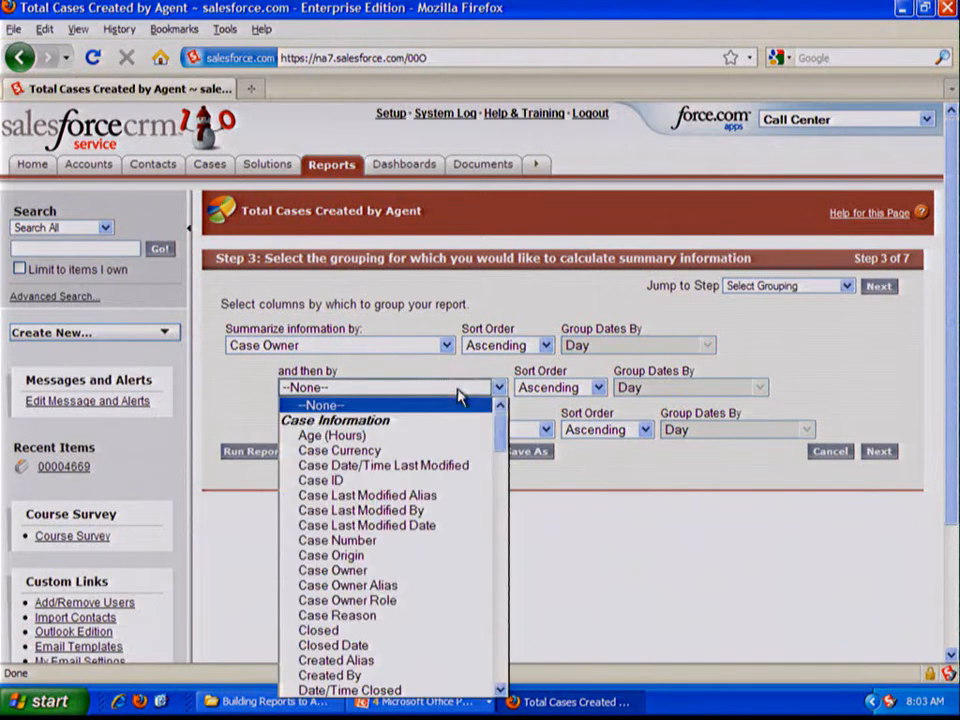
scroll(455, 488, down, 6)
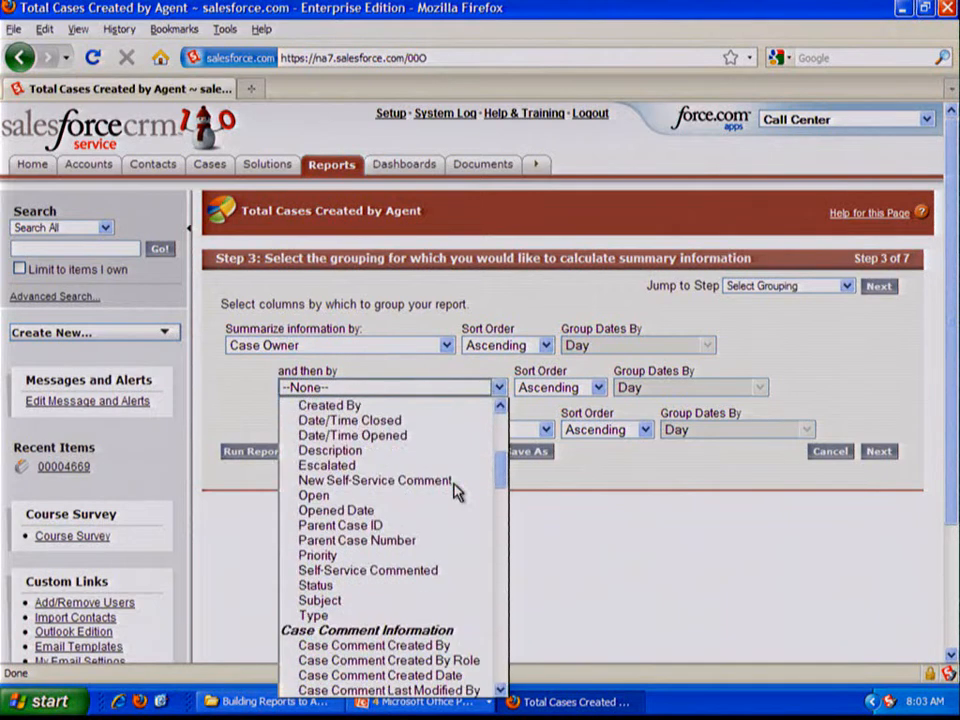
scroll(455, 490, down, 1)
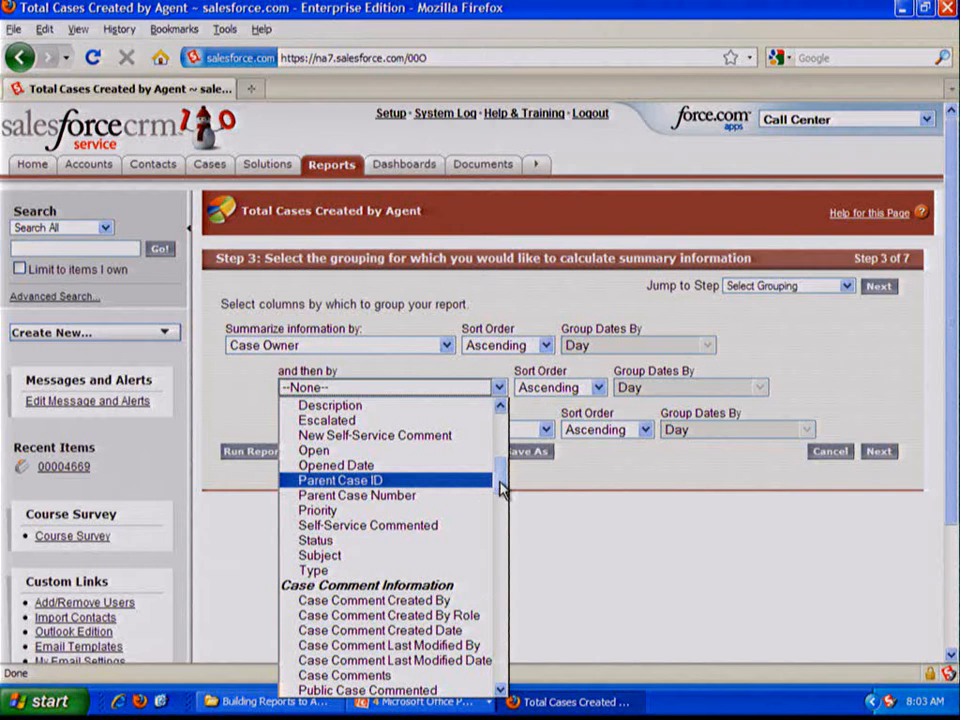
drag(501, 491, 465, 681)
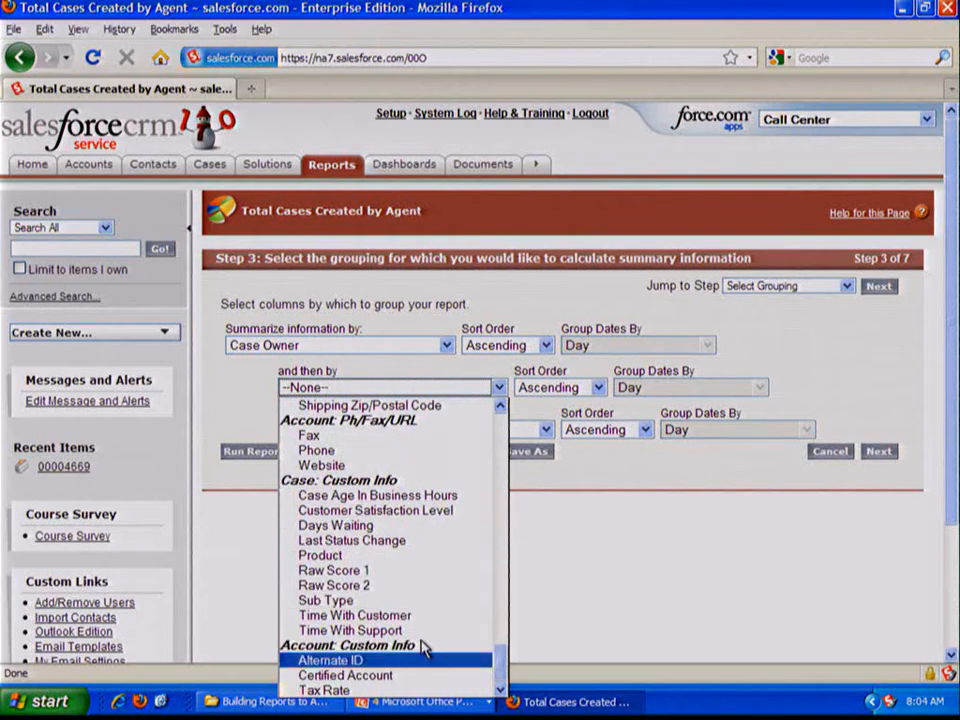
click(434, 511)
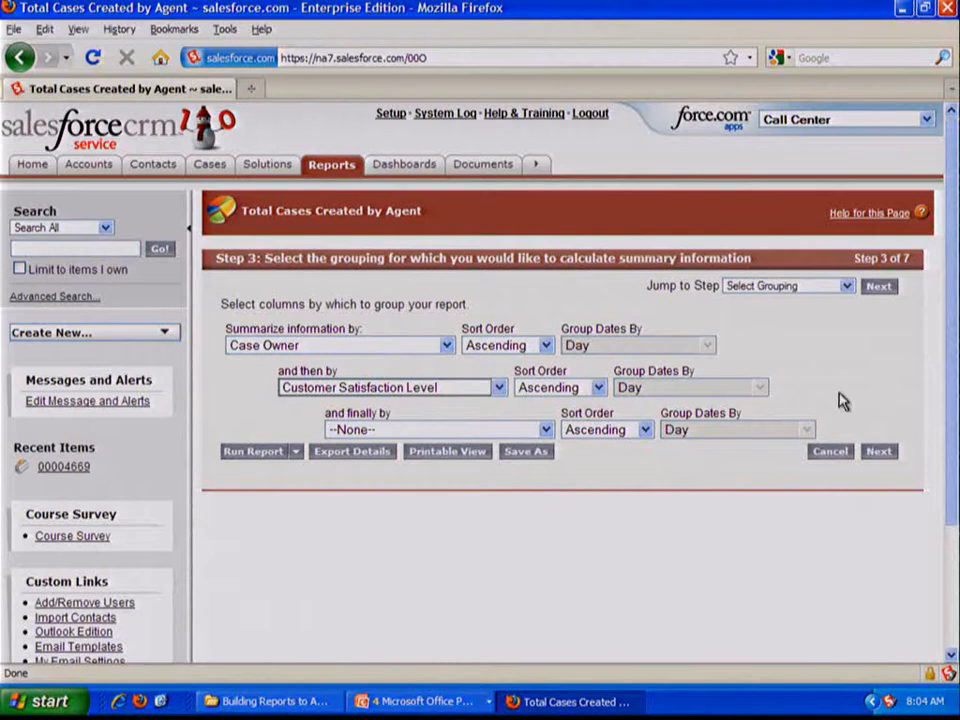
scroll(955, 412, down, 1)
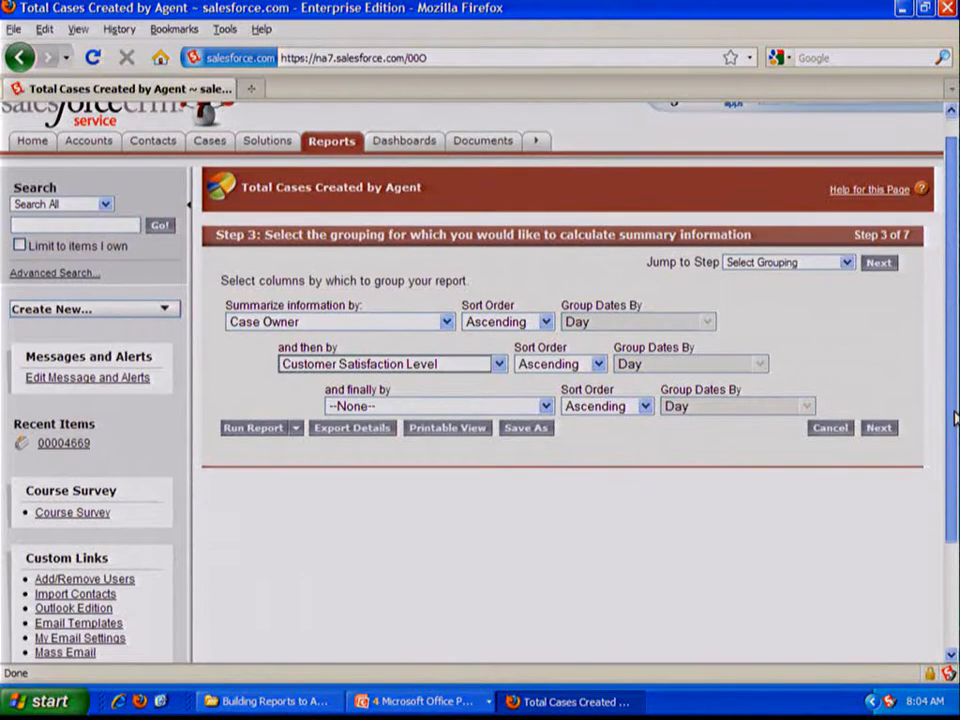
scroll(495, 365, down, 1)
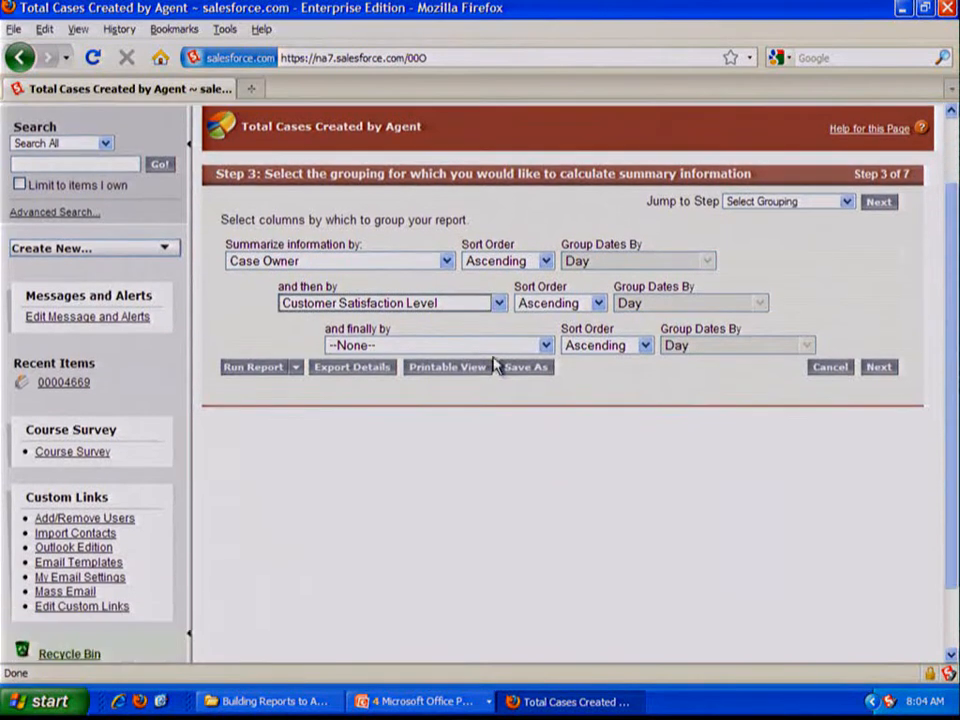
click(499, 304)
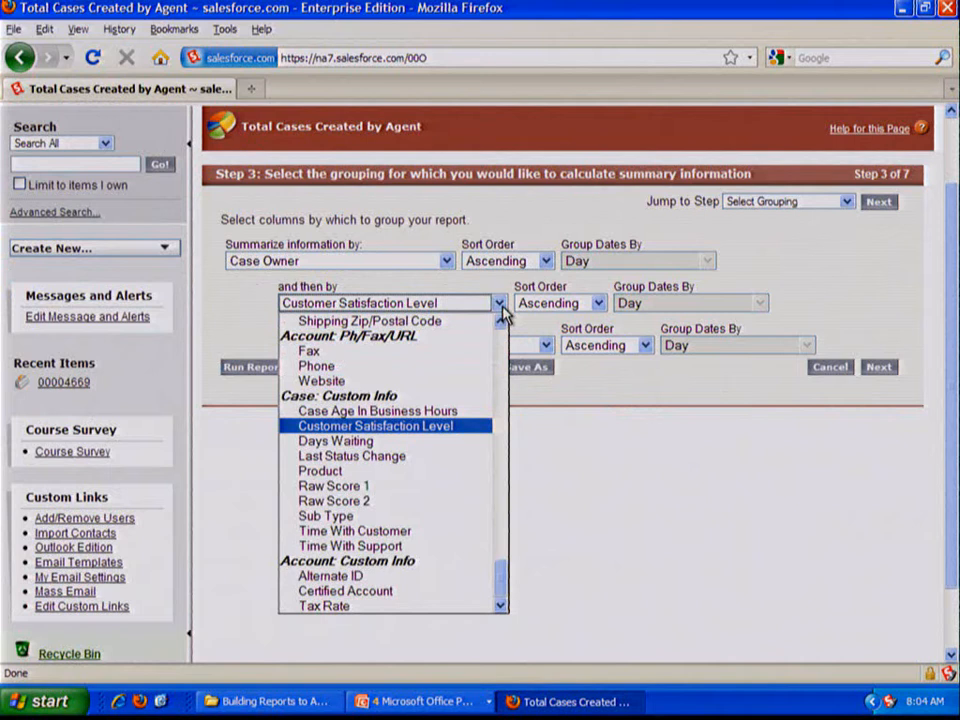
click(468, 427)
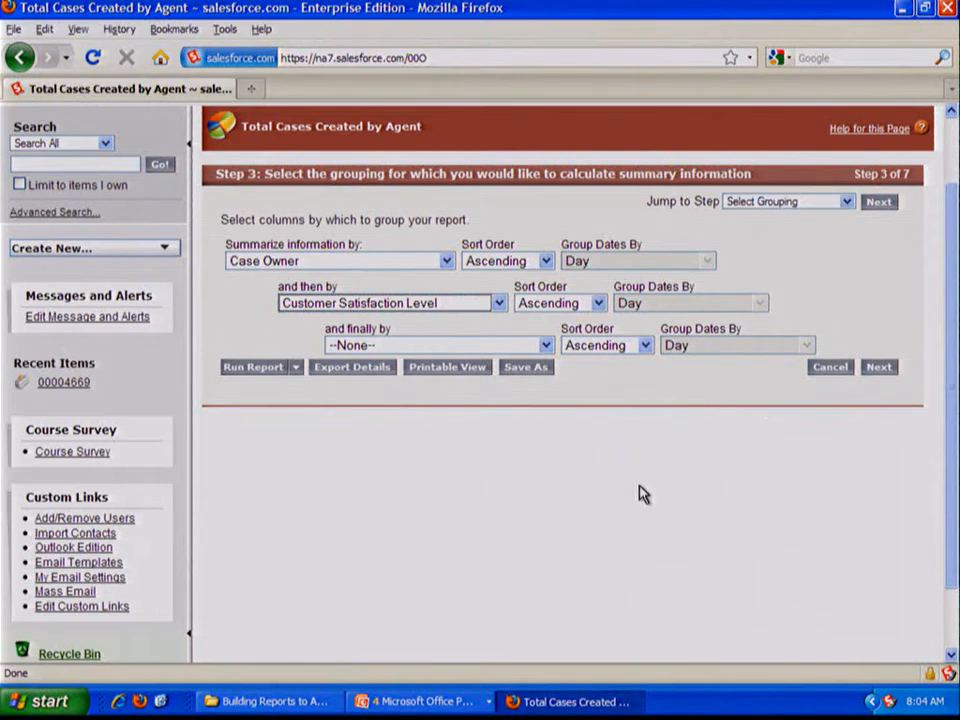
click(883, 369)
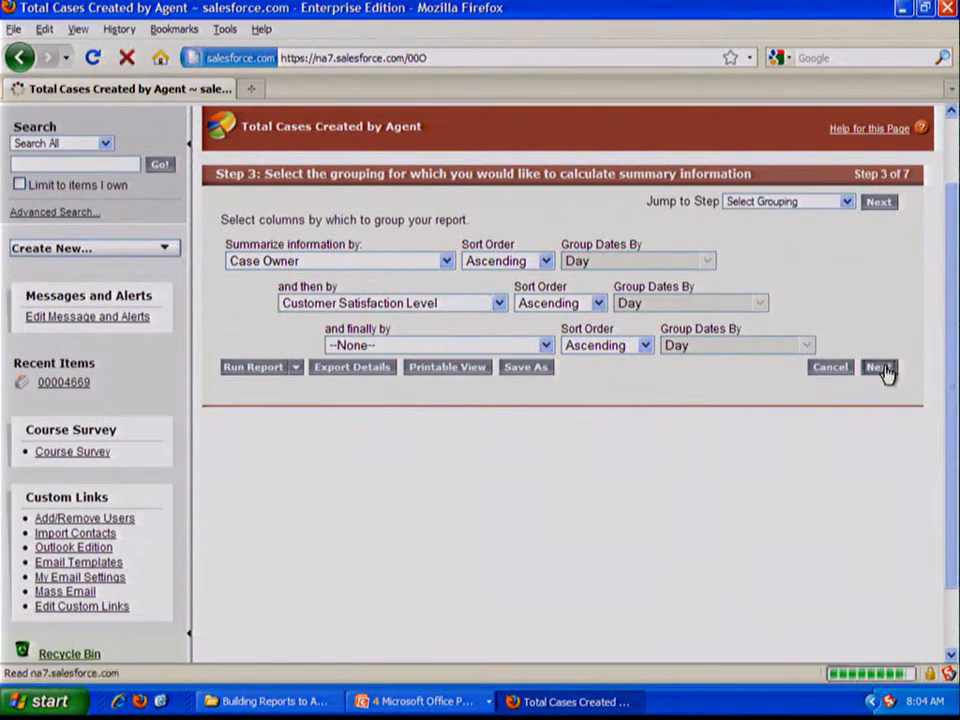
- Remove the Open, Date/Time Opened, Closed and Age (Hours) columns from the report
scroll(680, 403, down, 2)
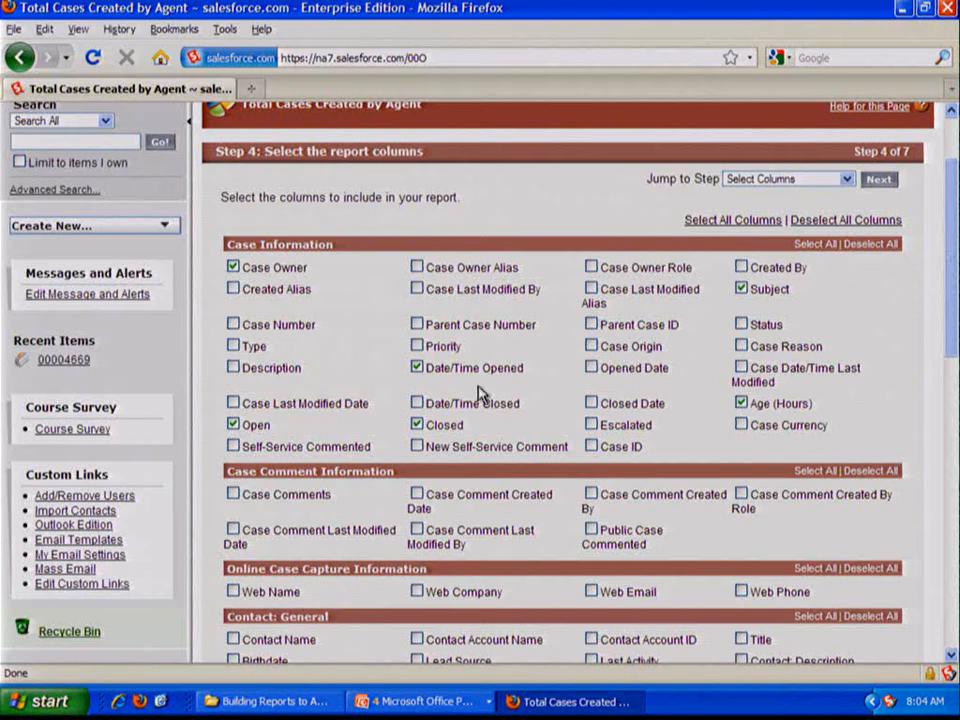
click(233, 425)
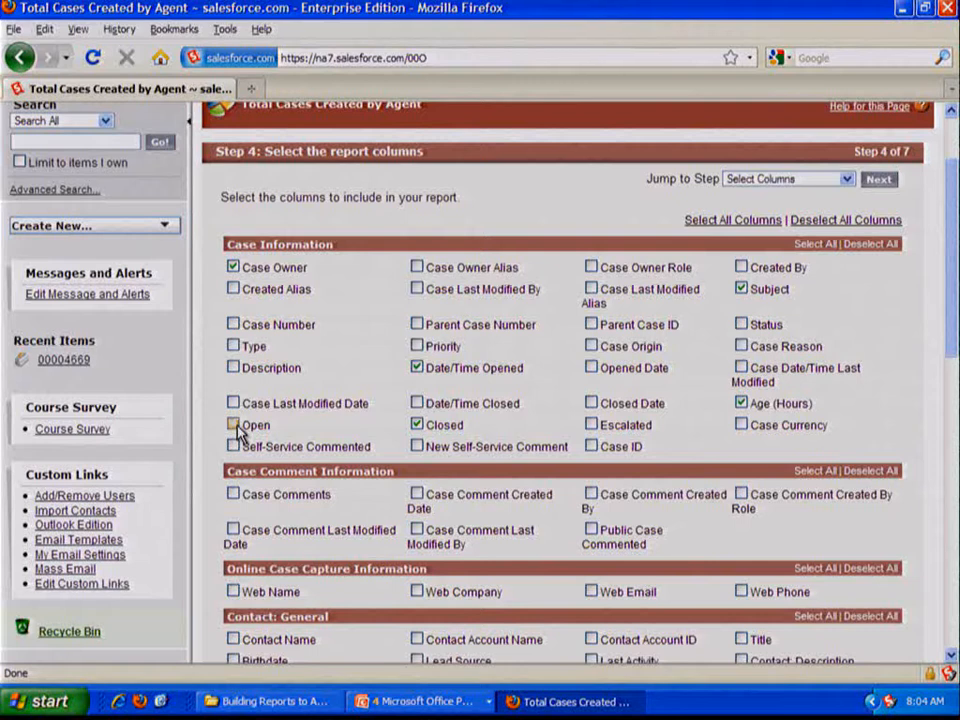
click(421, 372)
drag(424, 370, 518, 375)
click(502, 427)
drag(428, 426, 463, 426)
click(420, 426)
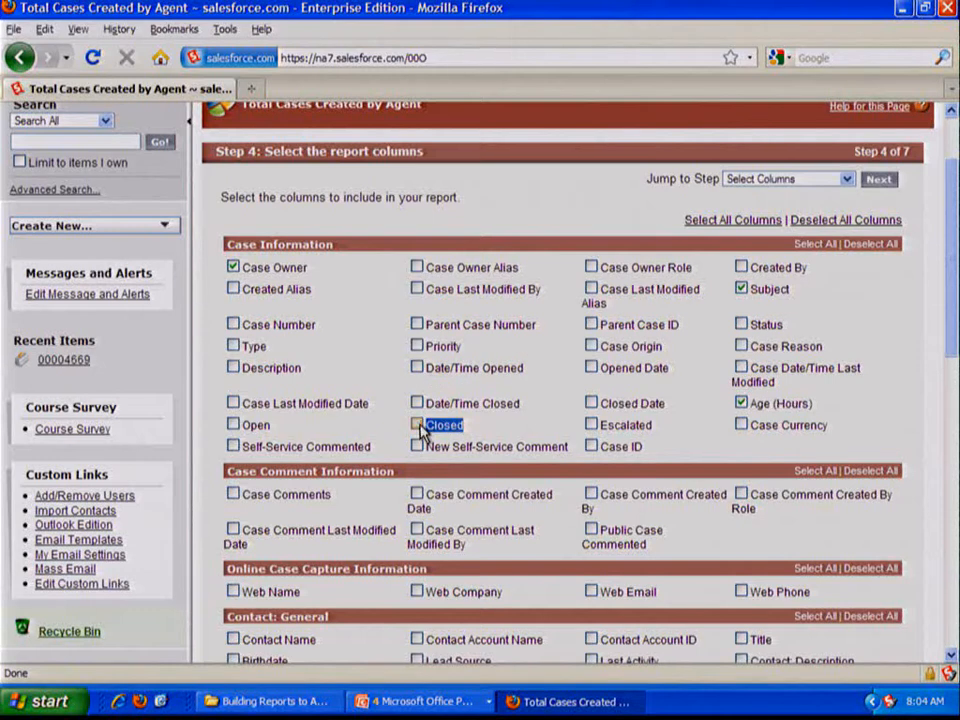
click(510, 429)
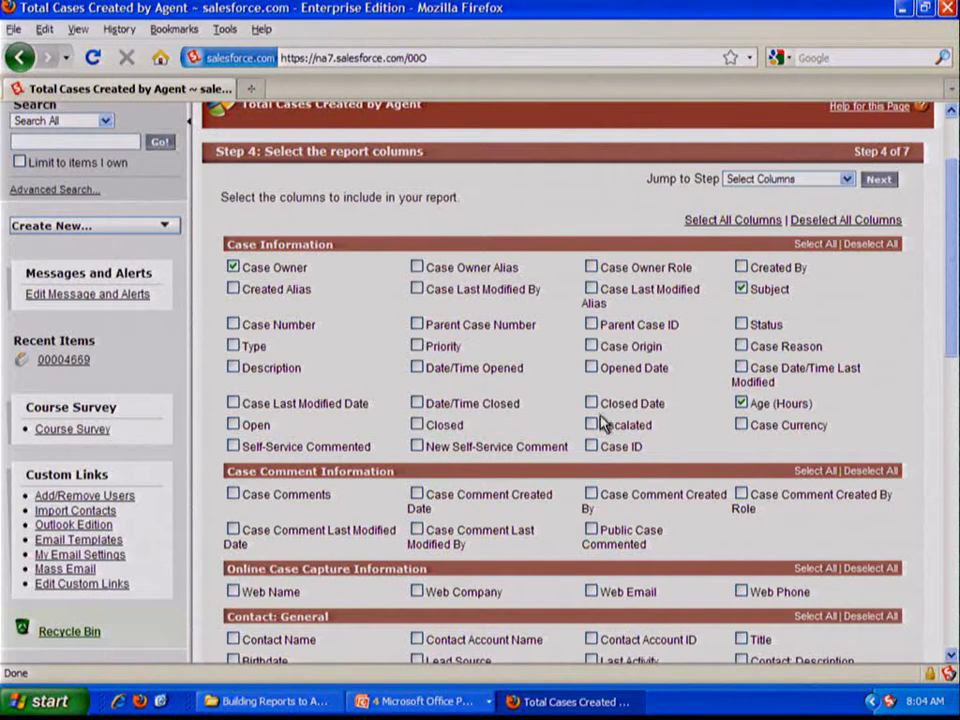
drag(751, 404, 769, 404)
click(742, 403)
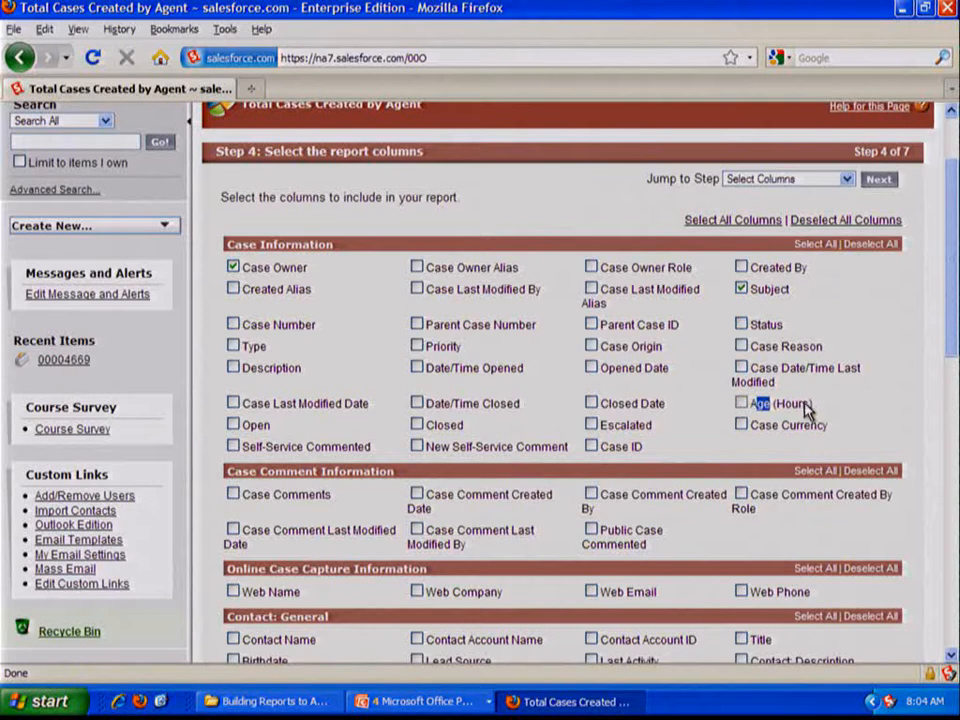
click(805, 403)
click(743, 404)
- Add the Case Origin and Status columns, accept the existing column order and continue to the report criteria
scroll(851, 405, down, 1)
scroll(851, 405, down, 1)
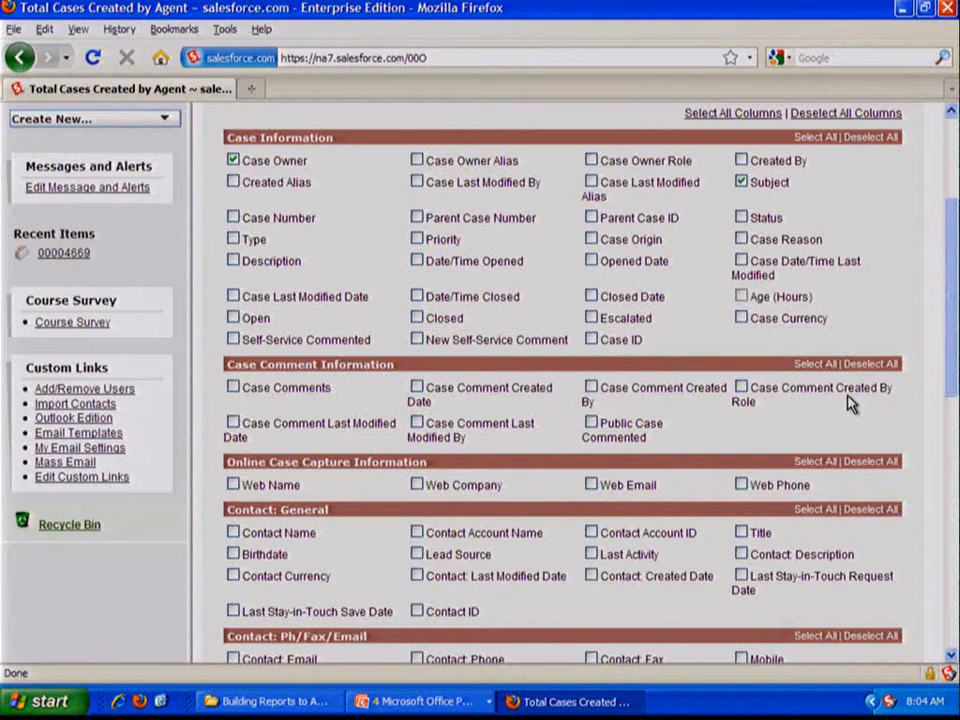
drag(603, 248, 664, 251)
click(596, 240)
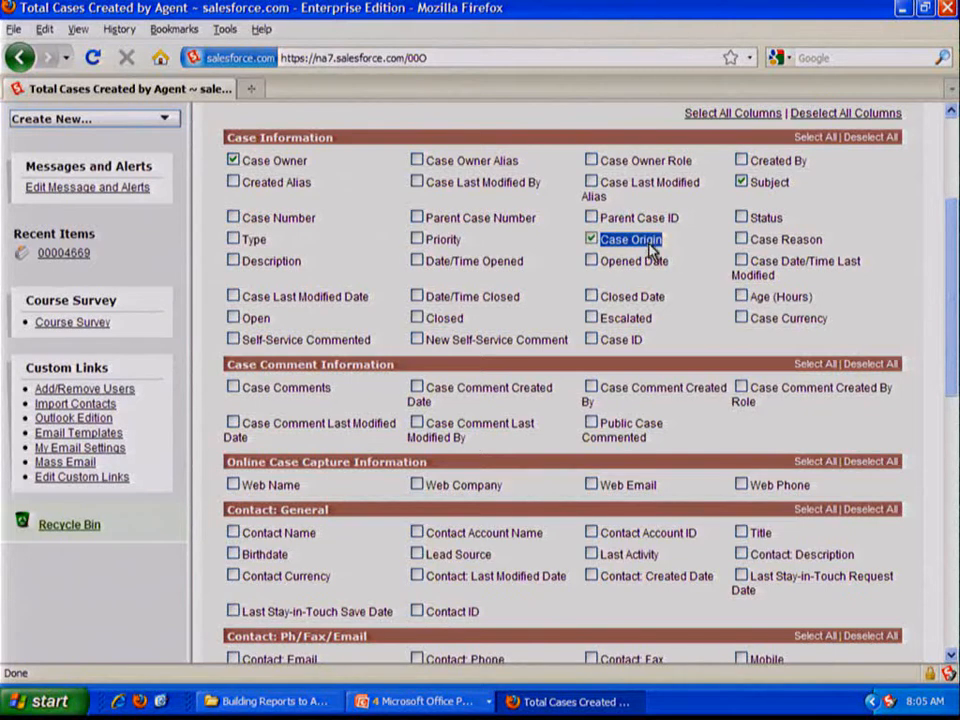
click(697, 259)
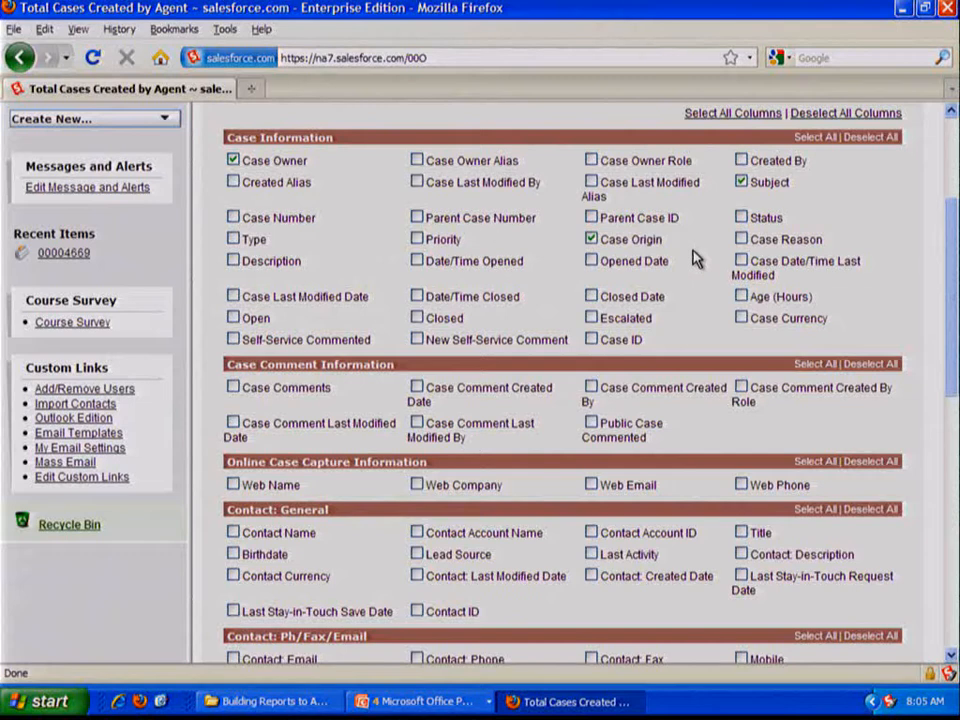
double_click(767, 219)
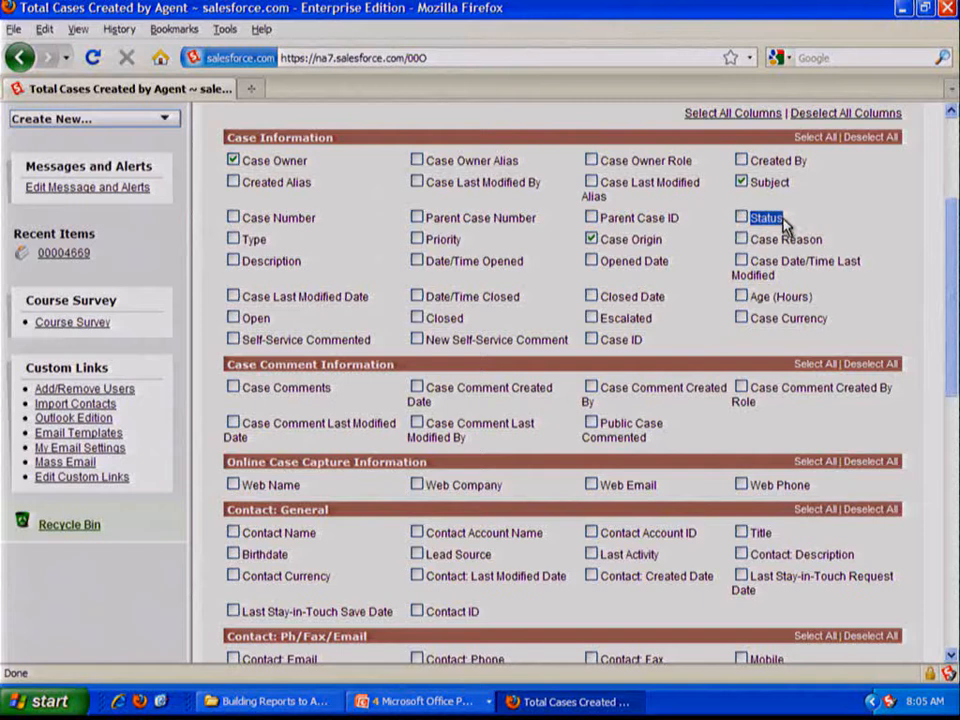
click(741, 217)
scroll(810, 220, up, 3)
click(878, 178)
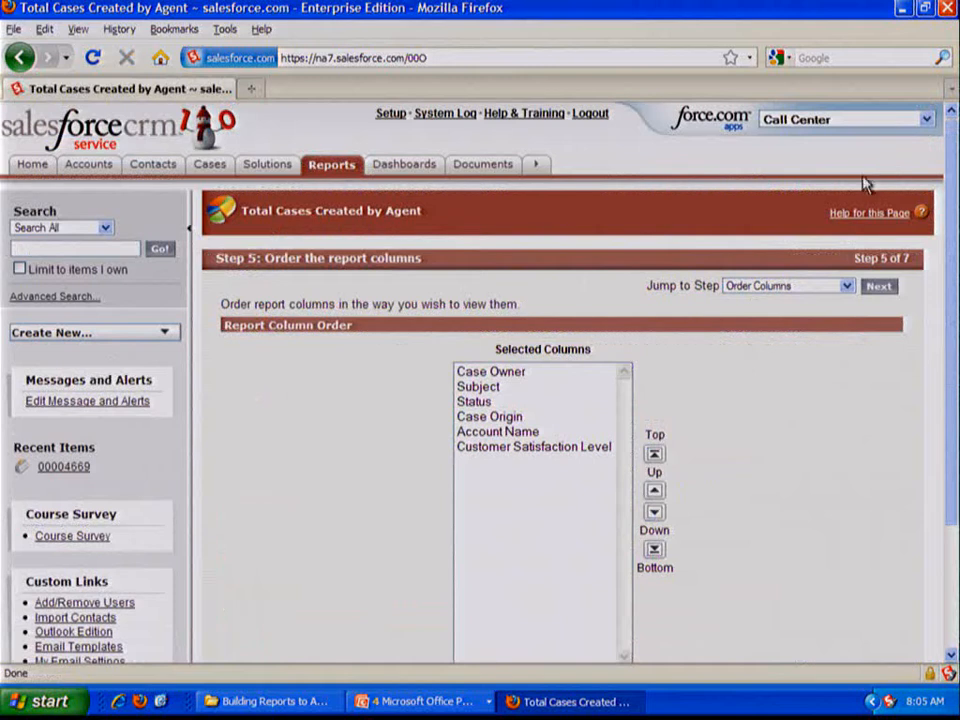
scroll(738, 364, down, 1)
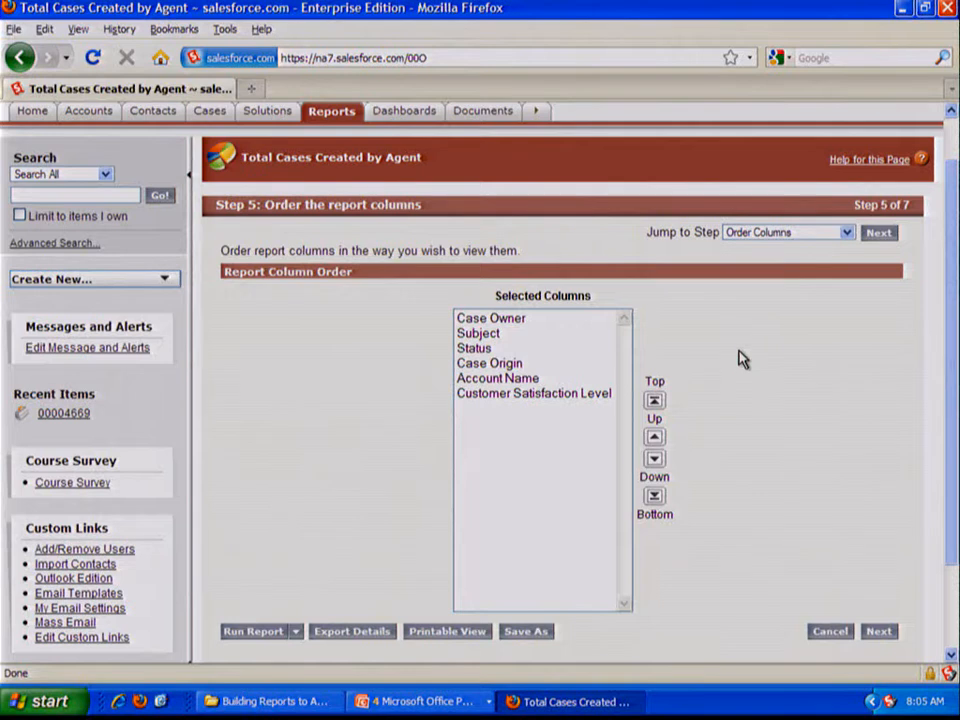
click(876, 235)
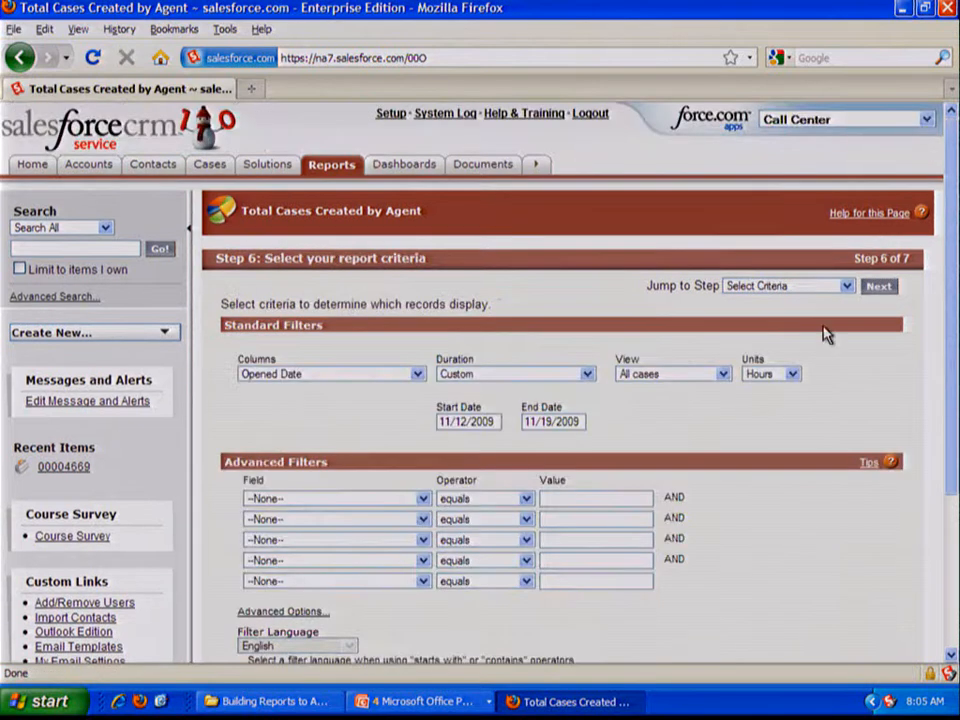
- Set the standard filter to Closed Date with a duration of Current CY
scroll(808, 422, down, 2)
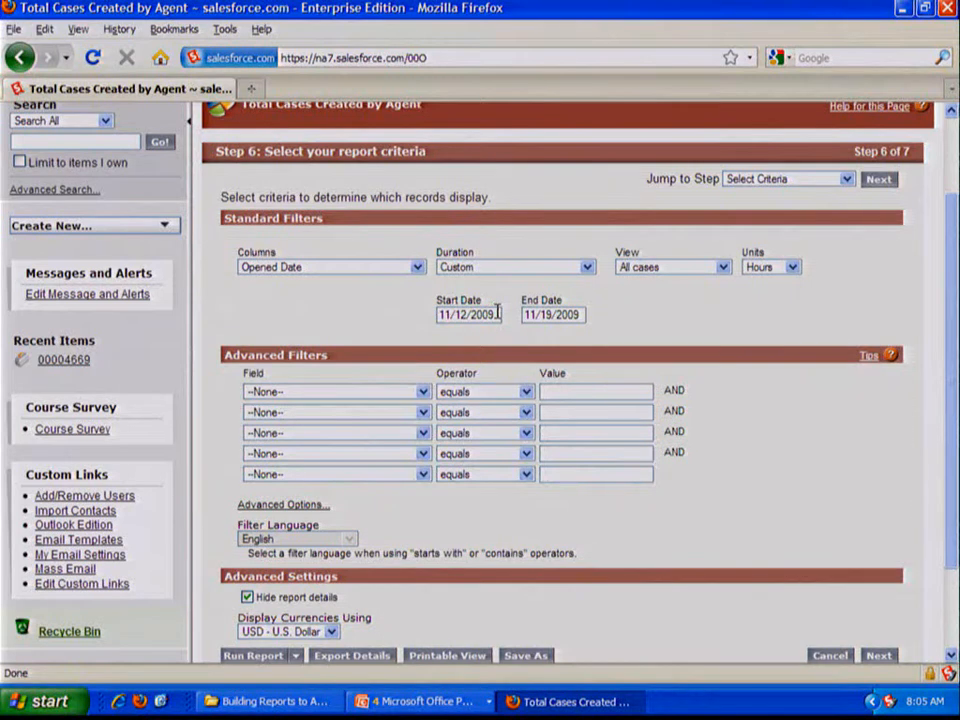
click(408, 268)
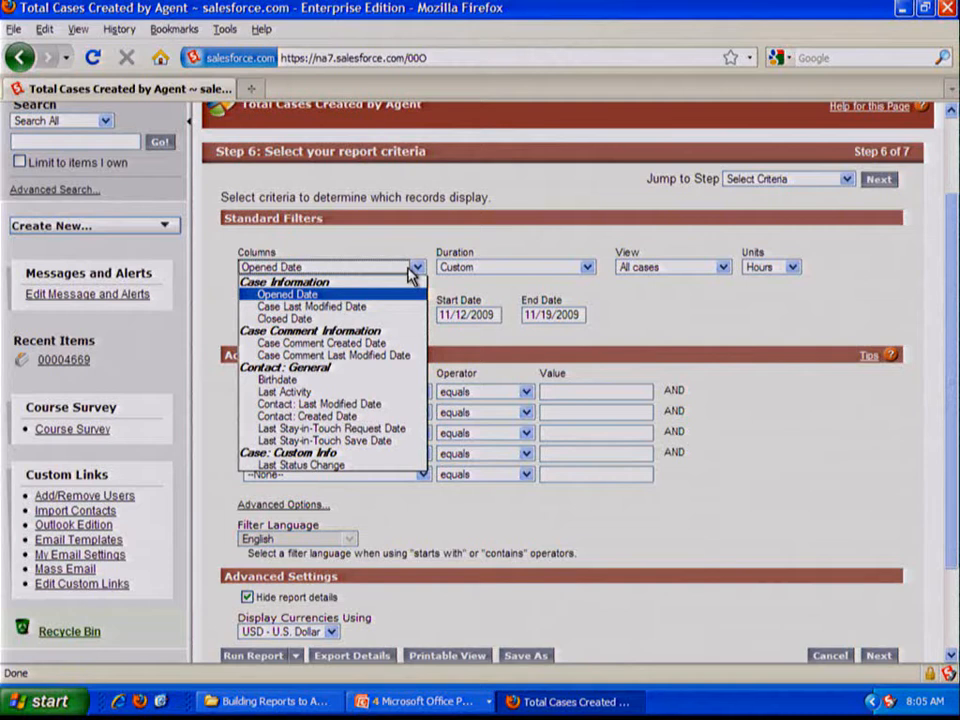
click(403, 320)
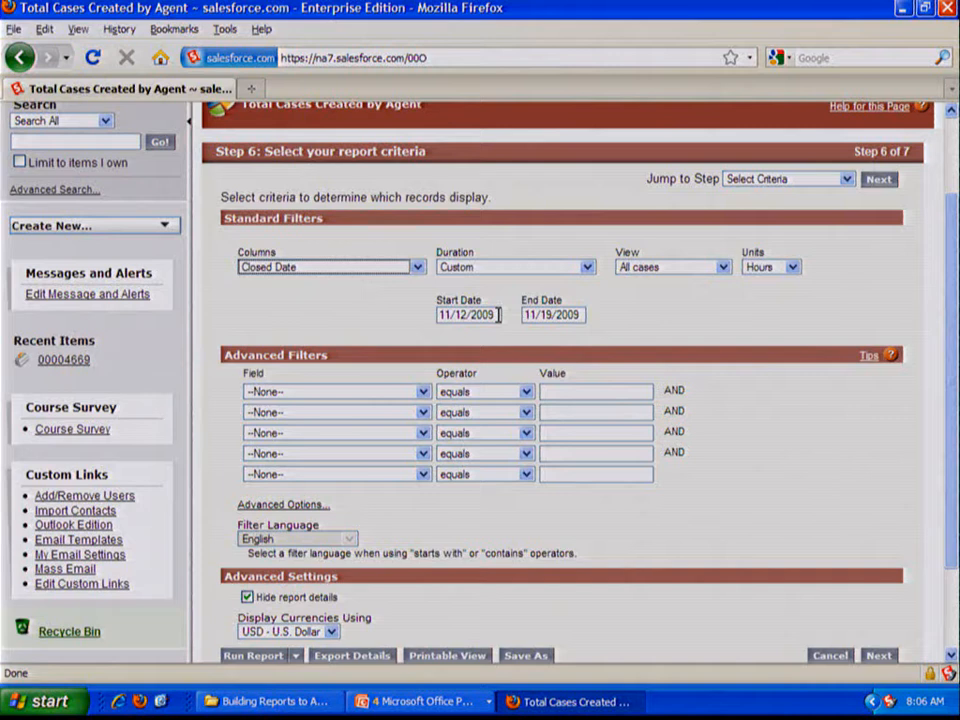
click(525, 270)
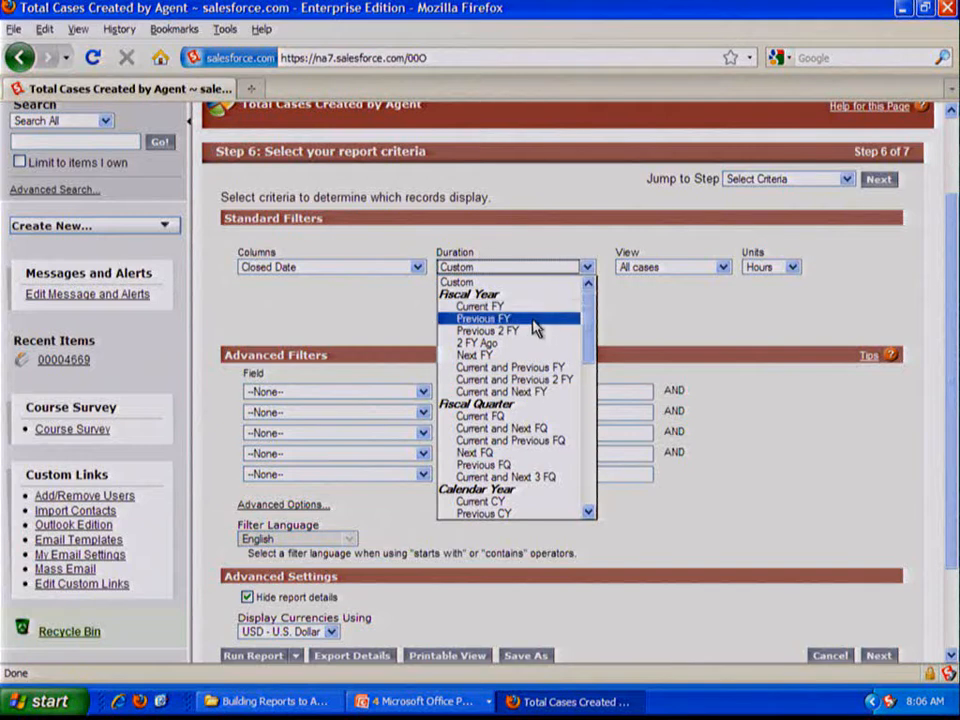
scroll(527, 455, down, 3)
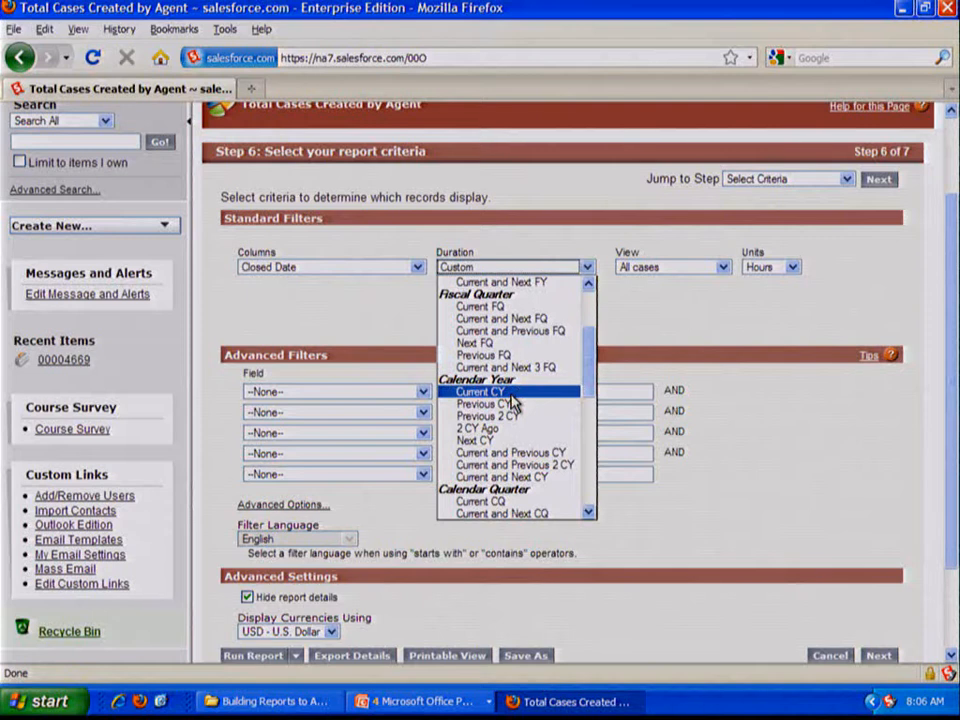
click(512, 392)
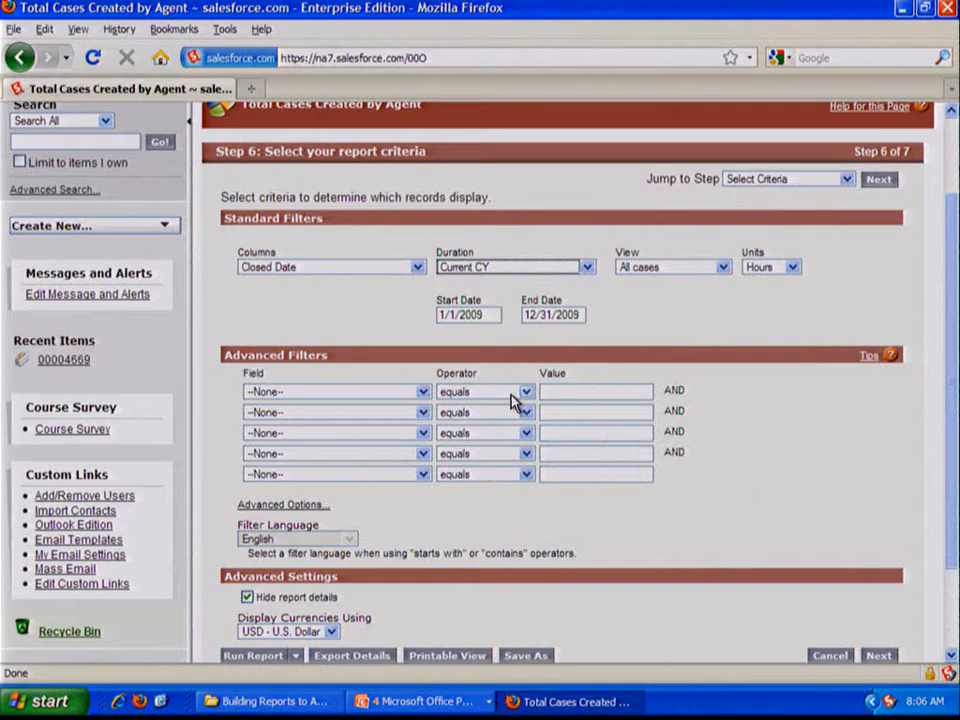
drag(495, 315, 433, 315)
click(546, 293)
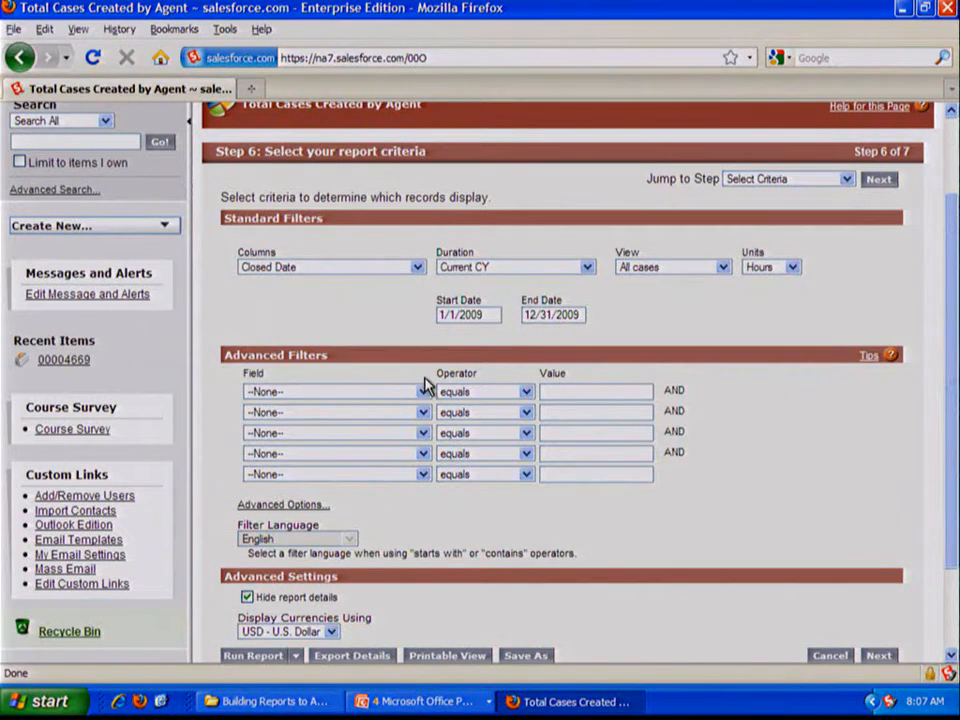
- Add an advanced filter where Closed equals True and continue to the chart and highlights settings
scroll(424, 385, down, 1)
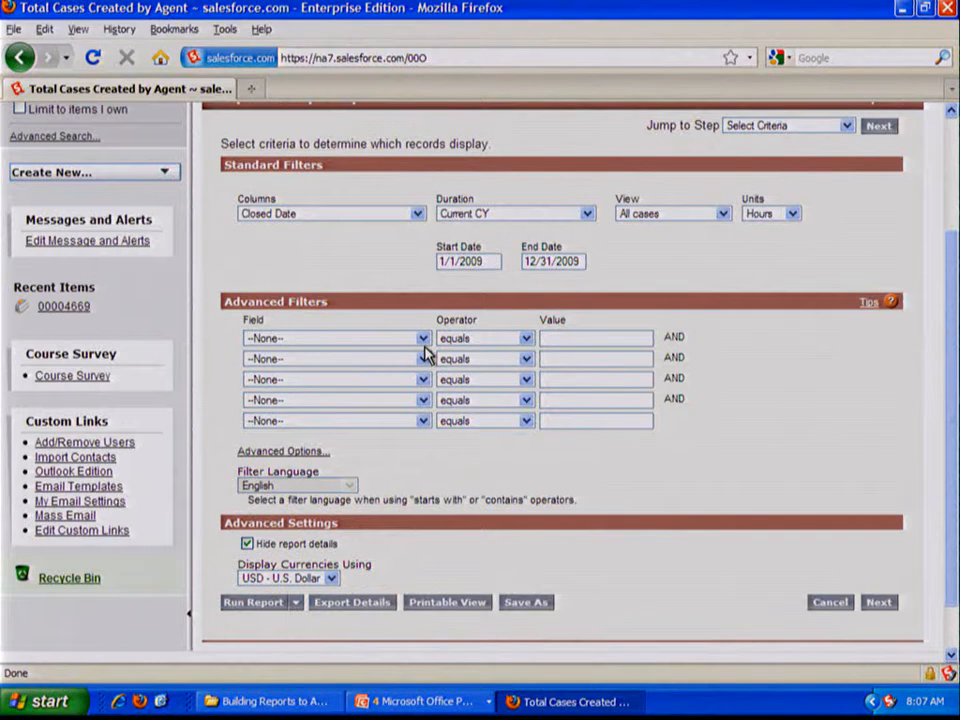
click(424, 340)
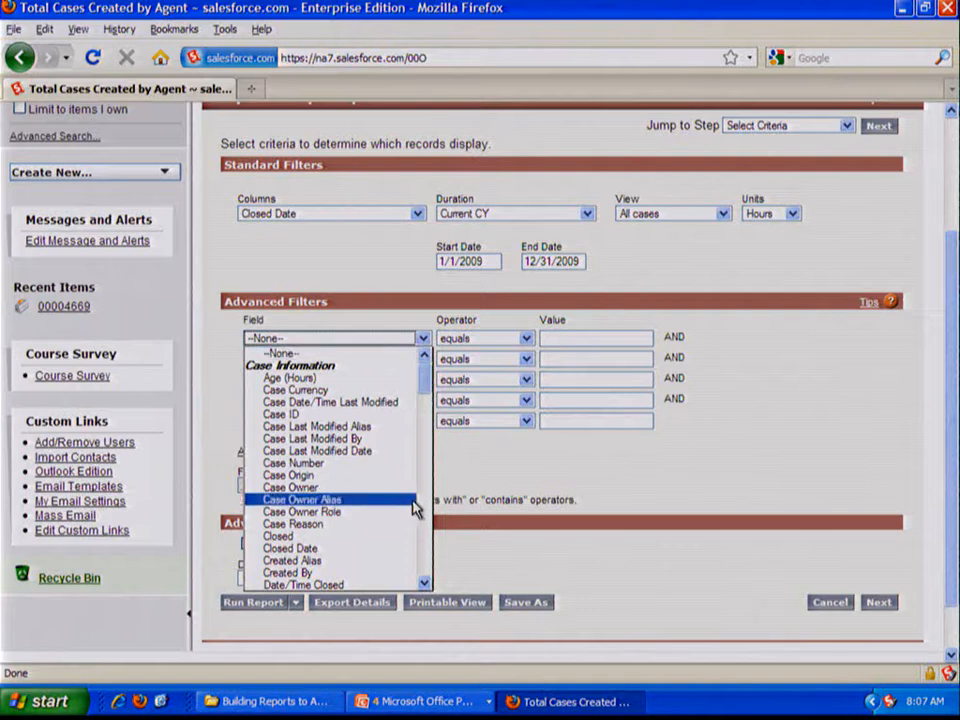
click(405, 540)
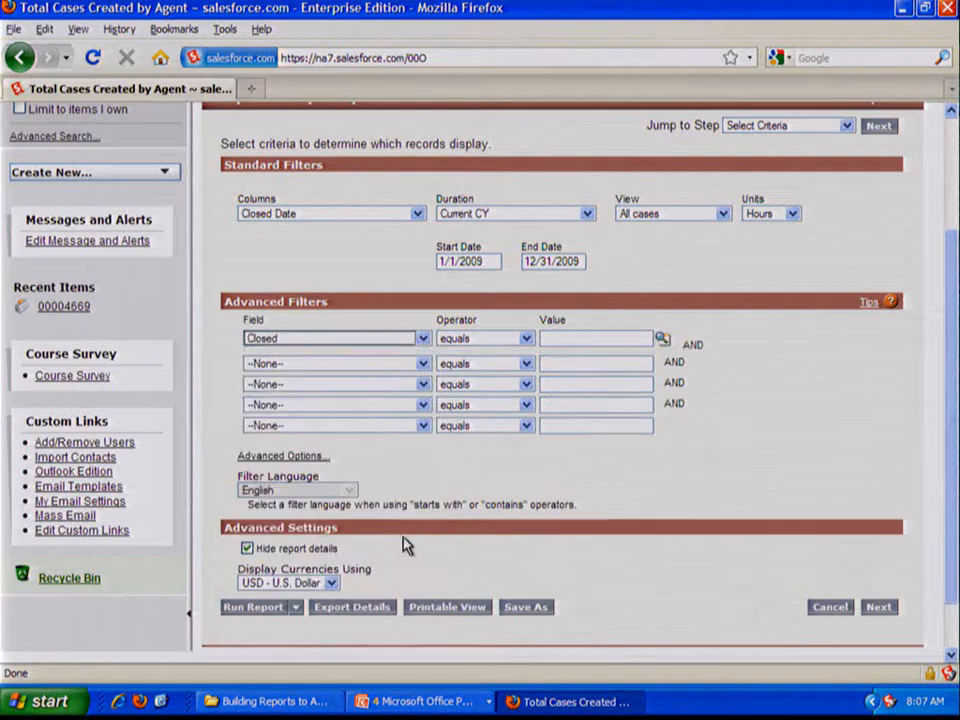
click(663, 340)
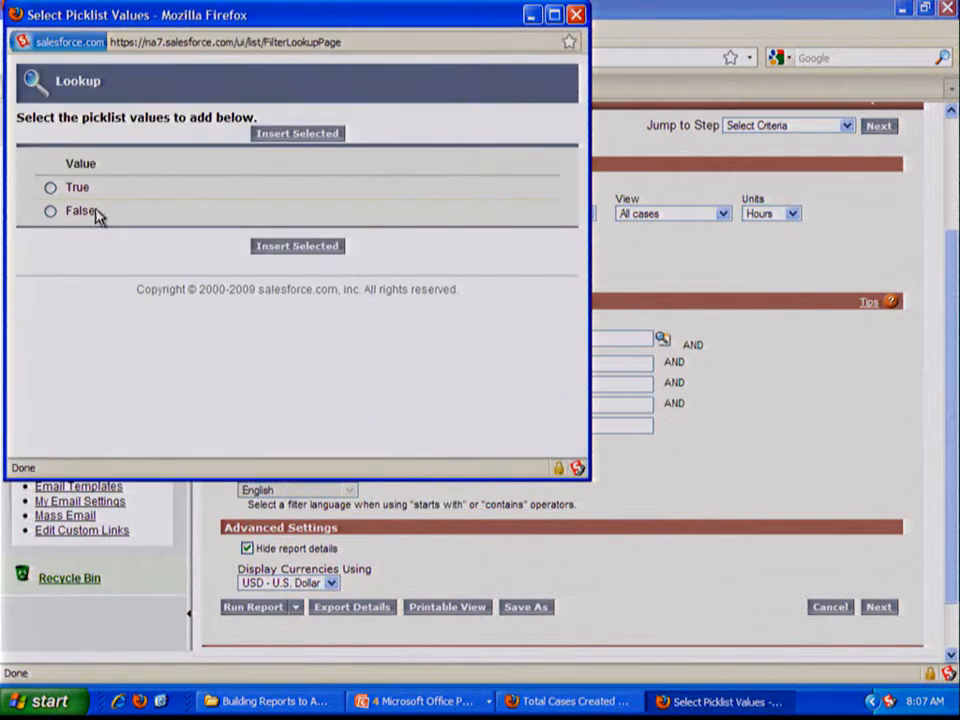
click(50, 187)
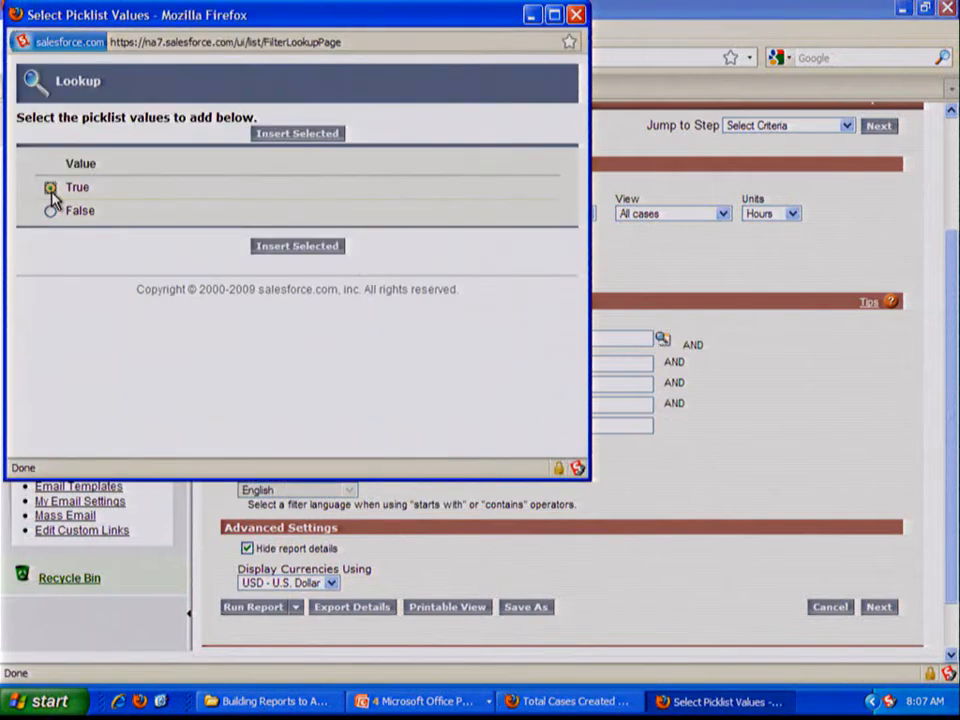
click(276, 248)
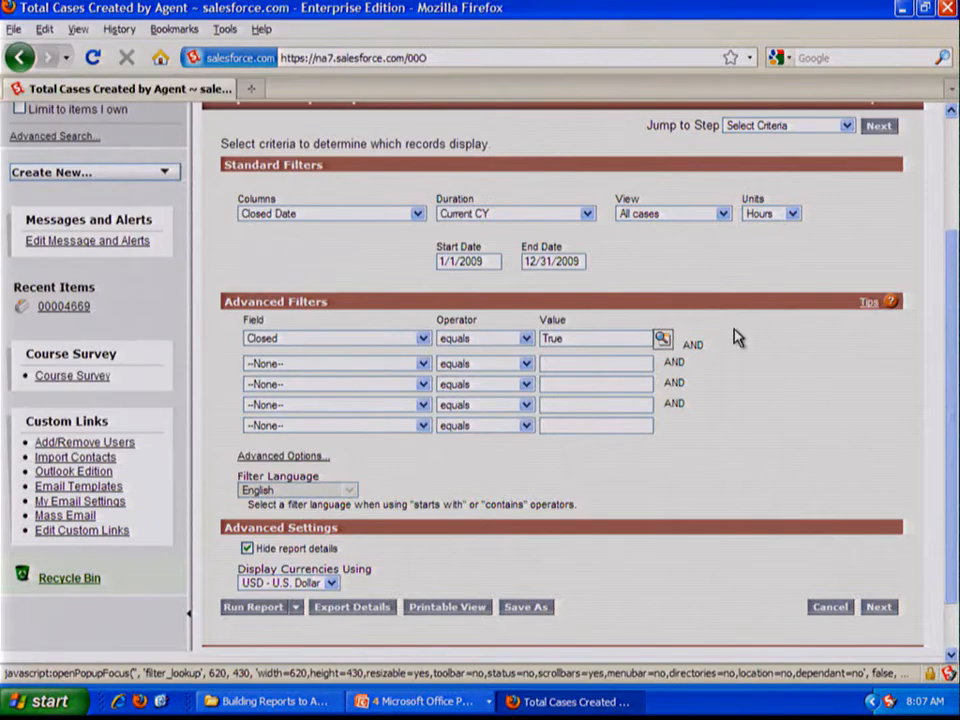
scroll(740, 340, down, 1)
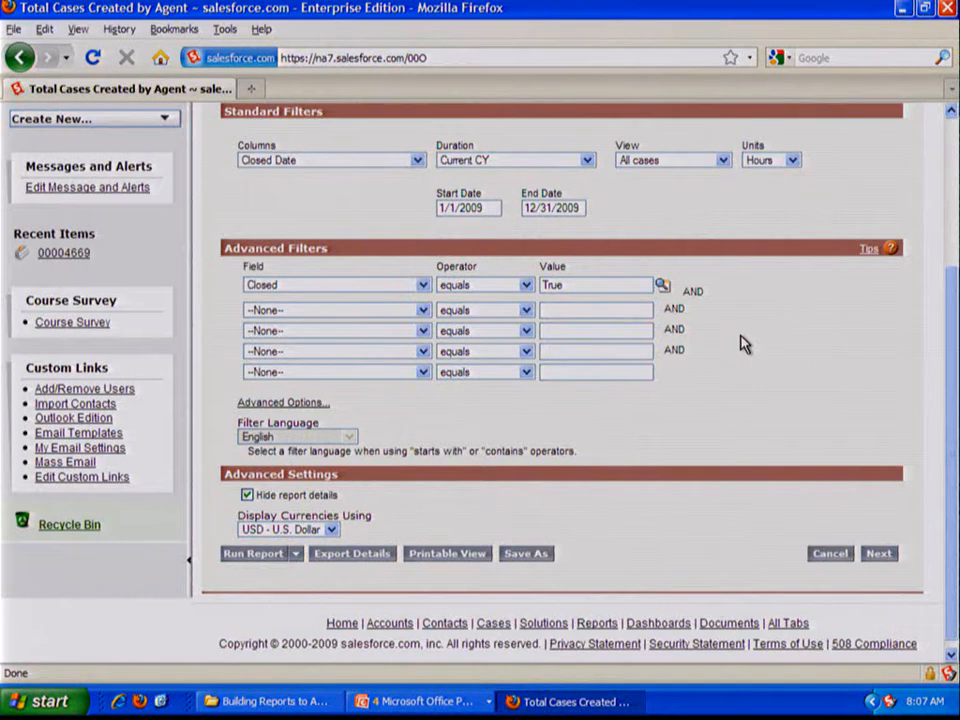
scroll(741, 344, up, 4)
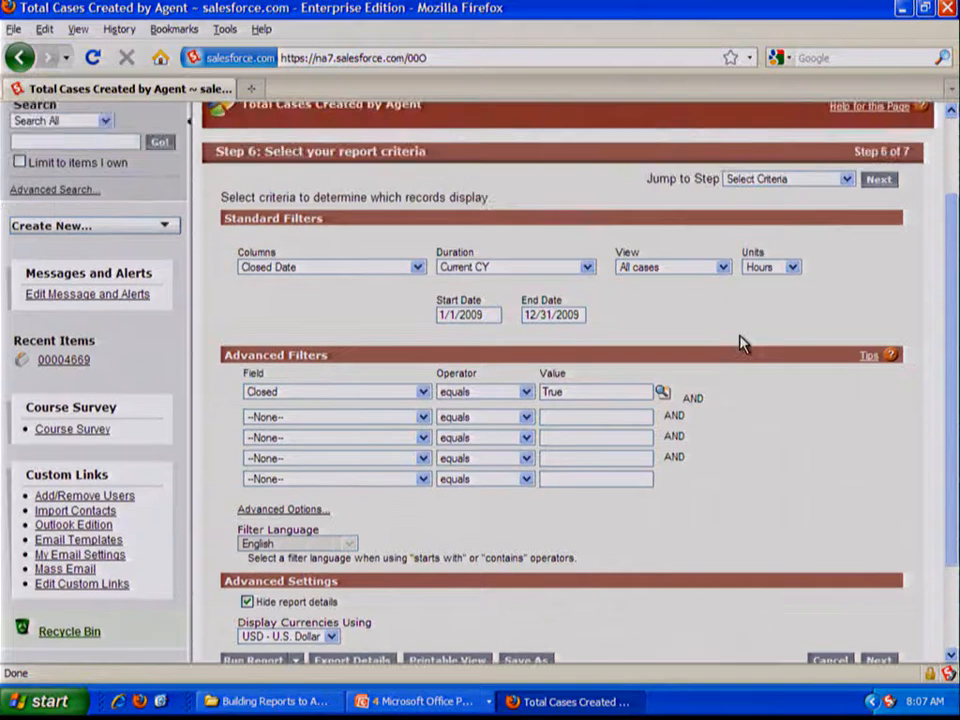
scroll(741, 344, down, 4)
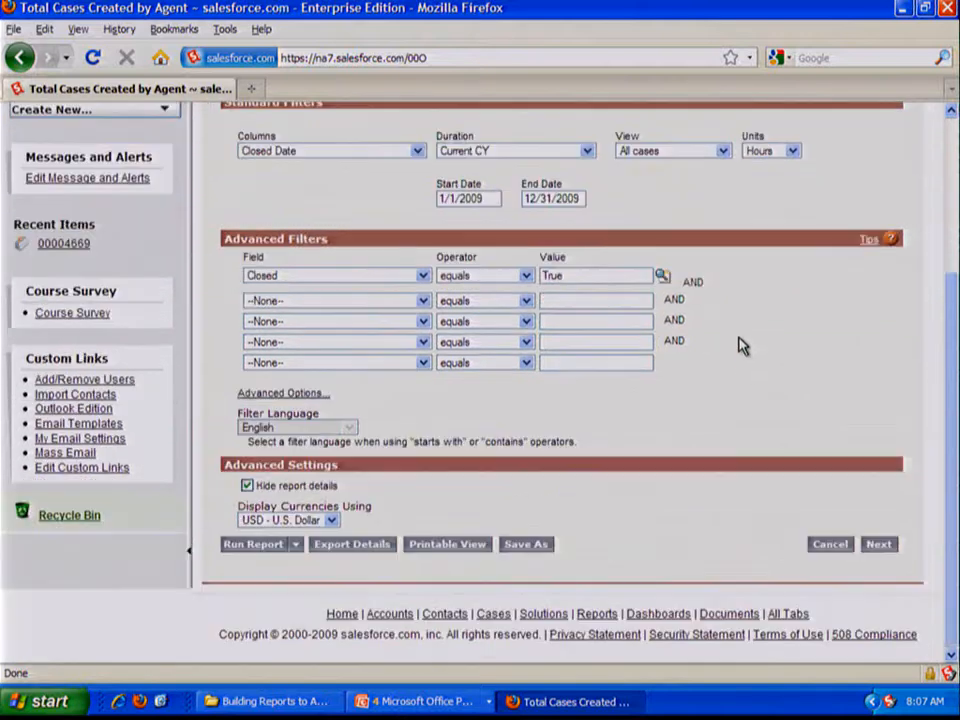
click(878, 544)
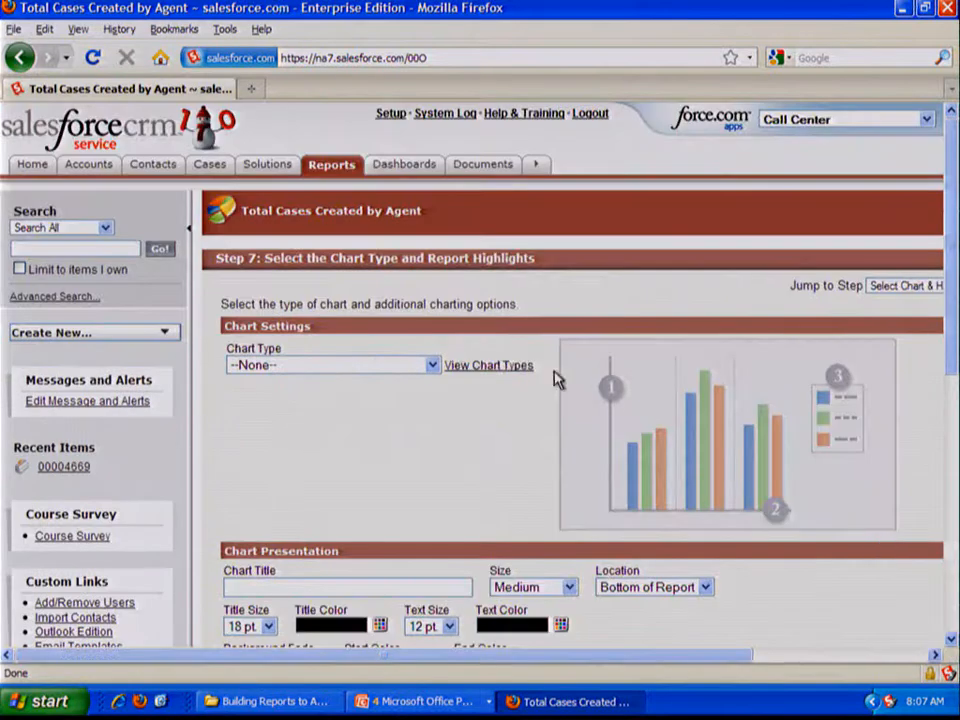
- Choose a Vertical Column chart and keep Average of Customer Satisfaction Level on the Y-axis
scroll(501, 351, down, 2)
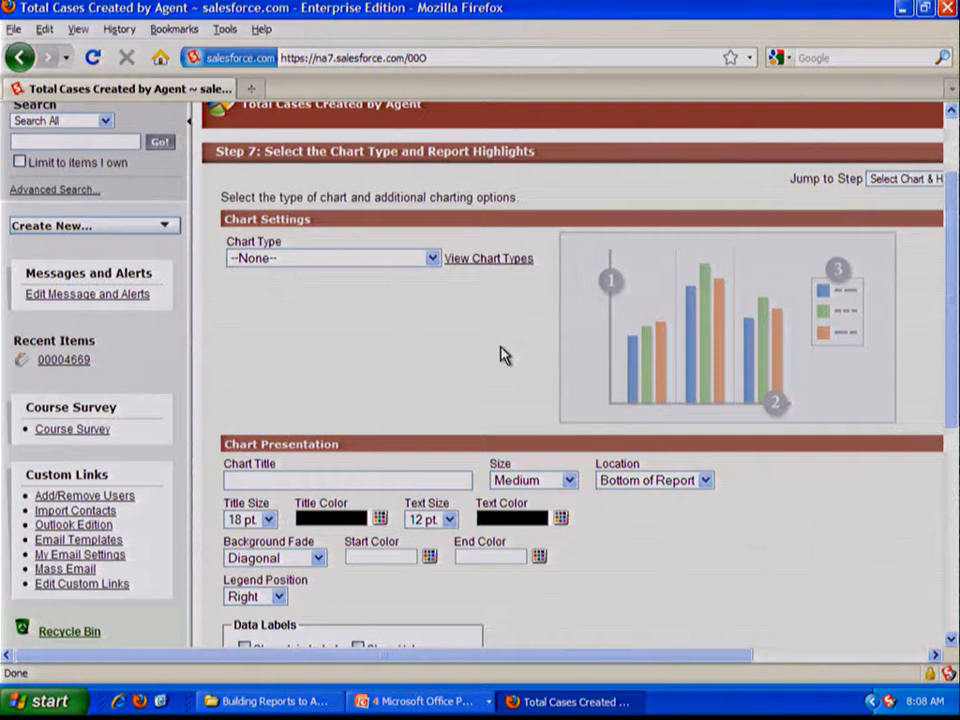
click(431, 259)
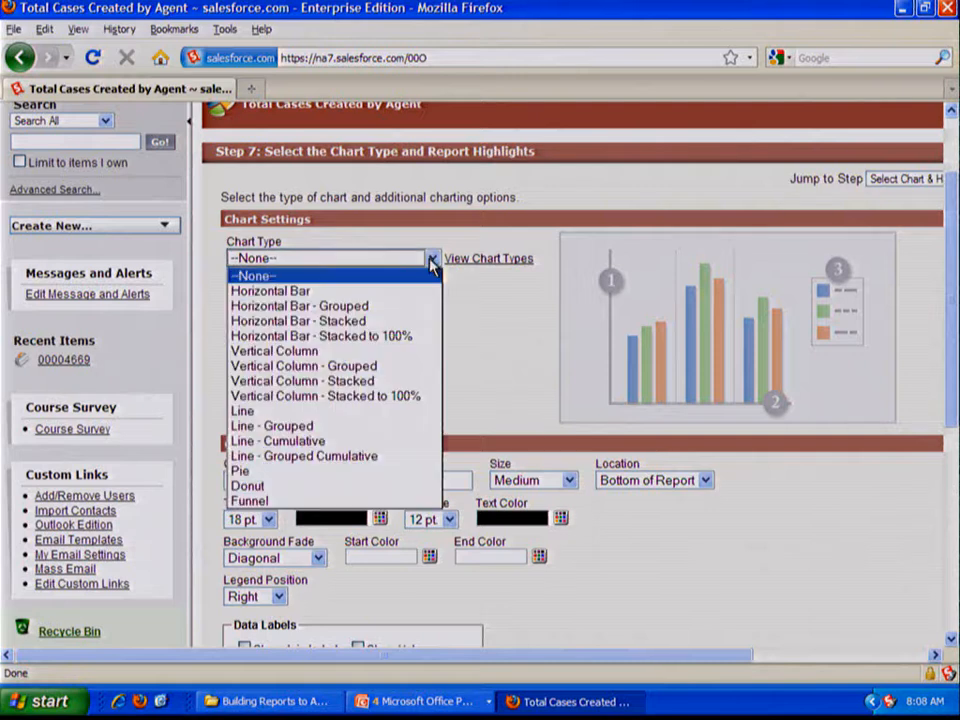
click(398, 352)
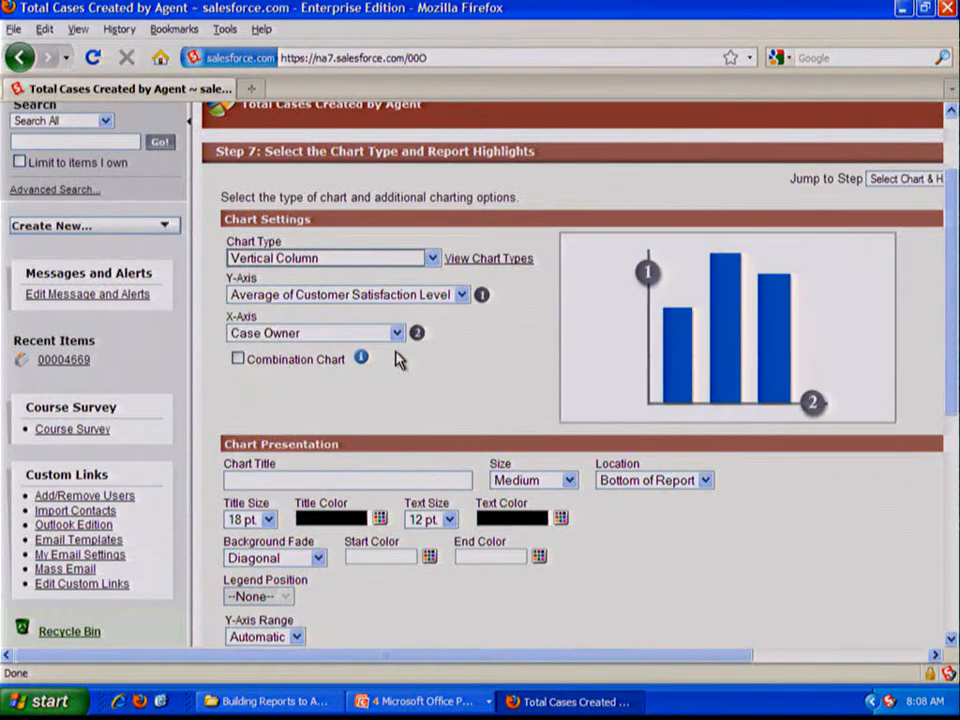
click(449, 302)
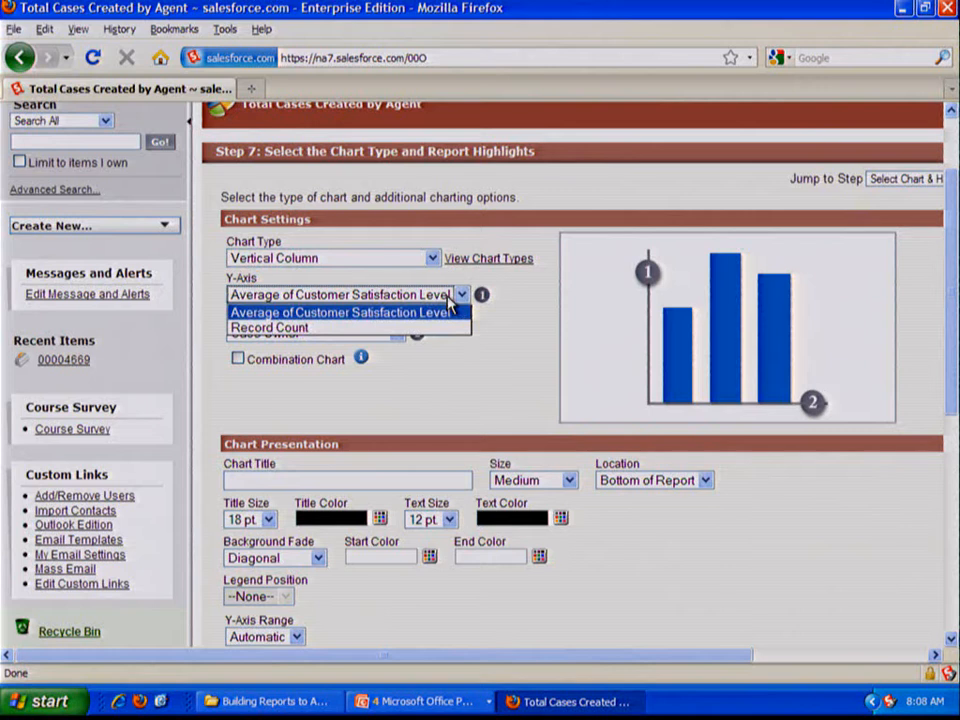
click(451, 306)
- Examine the visual overview of available chart types and close it without choosing another type
click(485, 262)
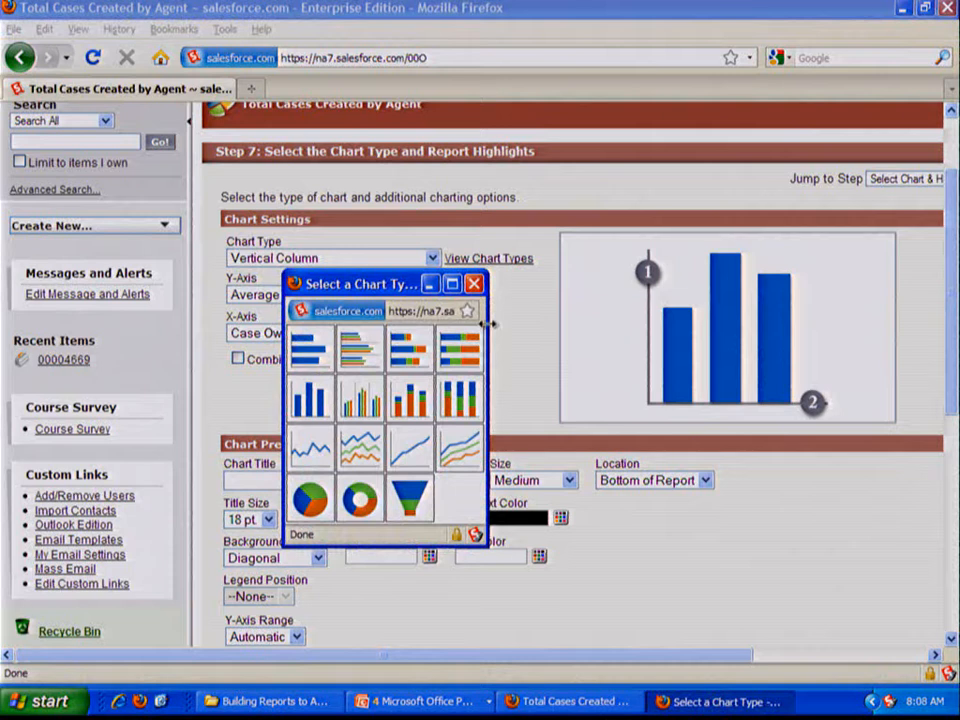
drag(490, 323, 543, 324)
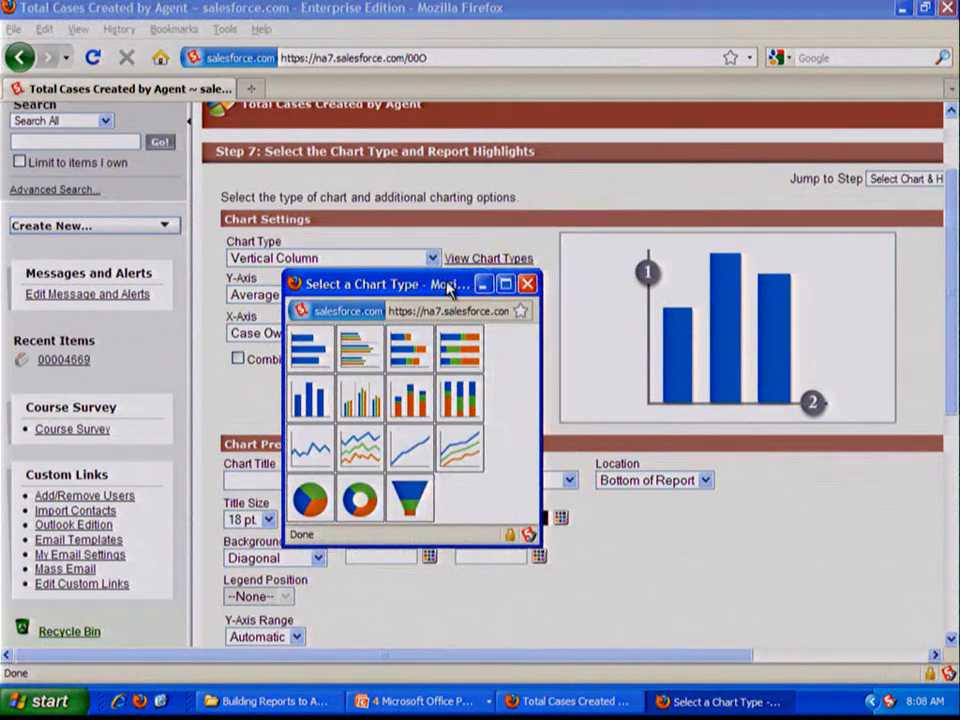
drag(448, 289, 490, 176)
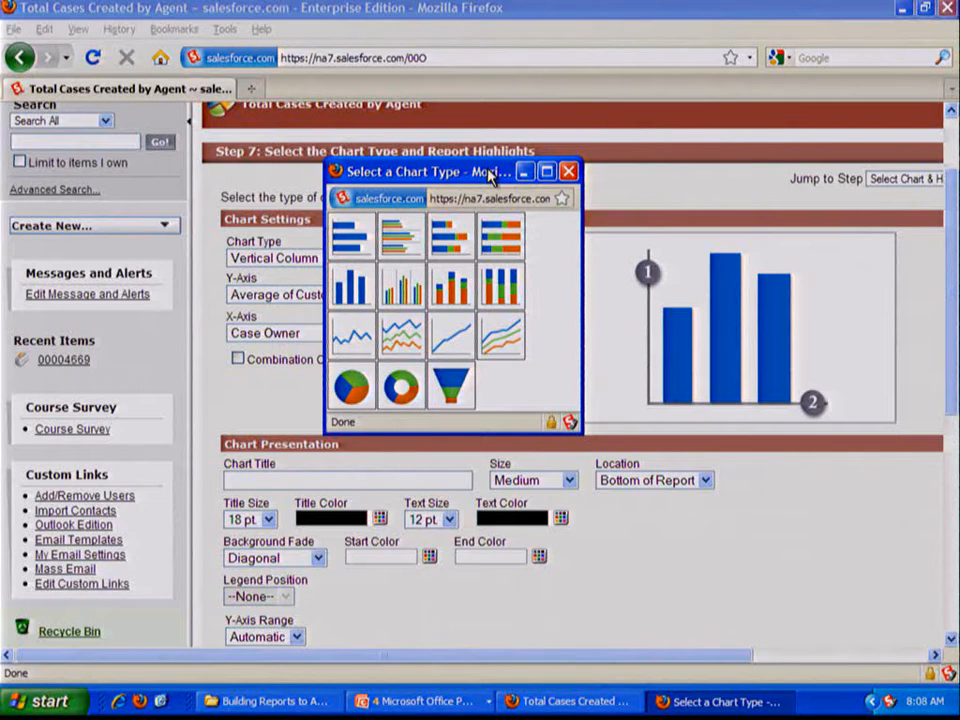
click(568, 178)
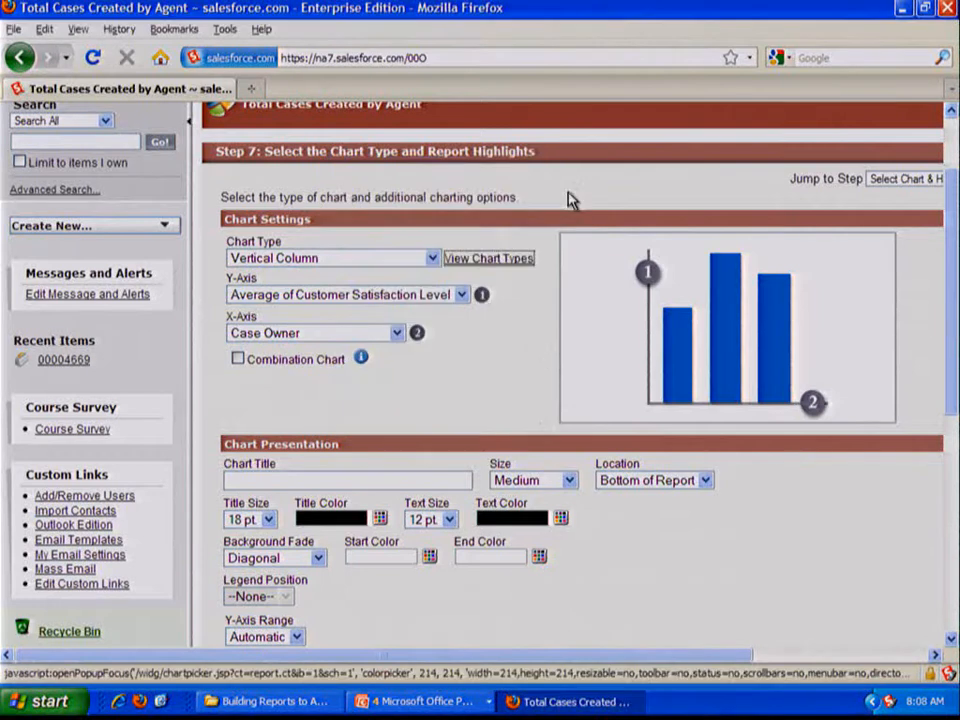
- Title the chart "Customer Satisfaction Level by Agent" and set its location to Top of Report
scroll(531, 358, down, 1)
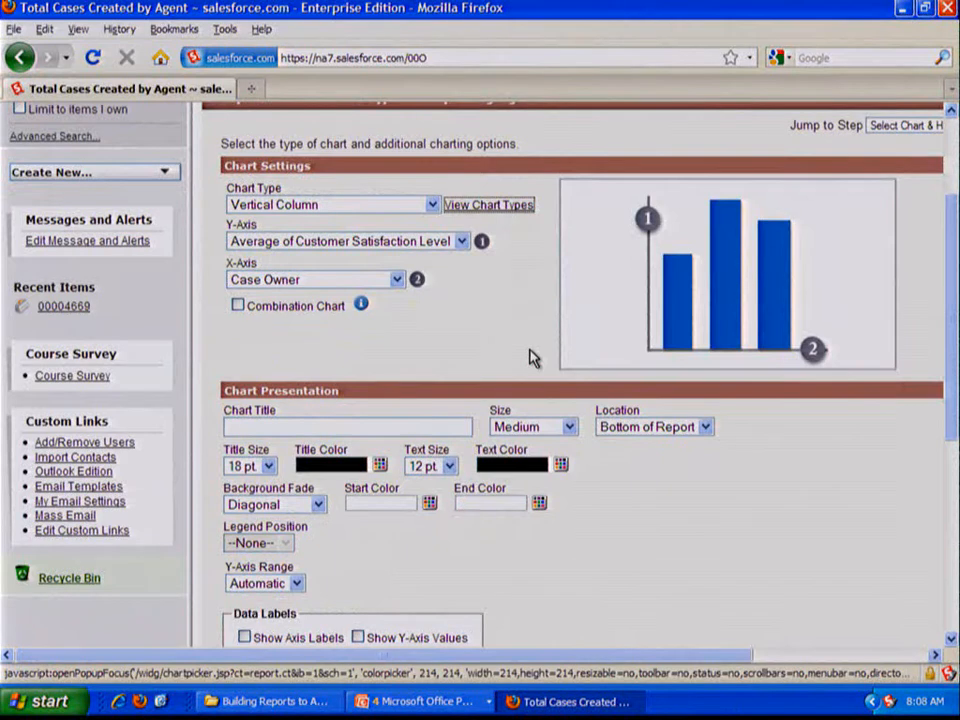
scroll(476, 411, down, 2)
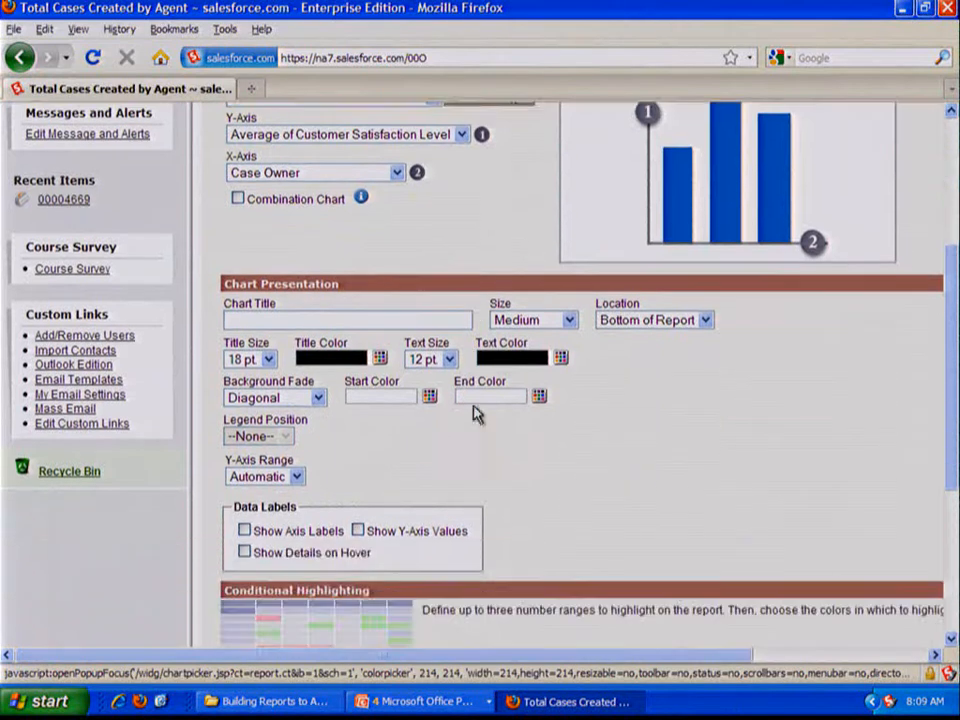
click(433, 315)
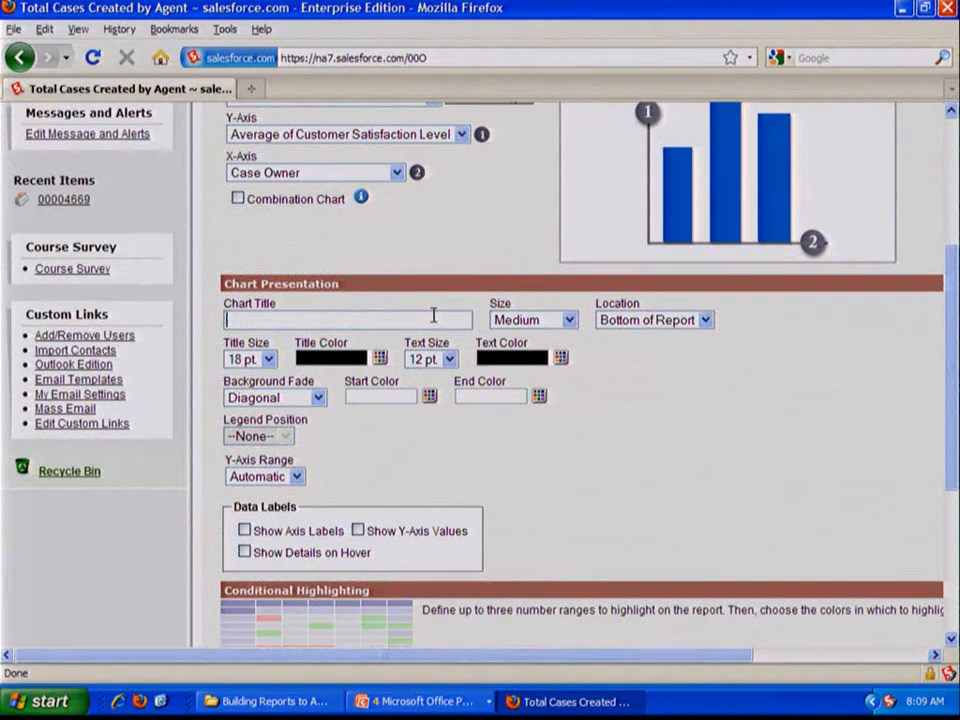
text(Customer Satis)
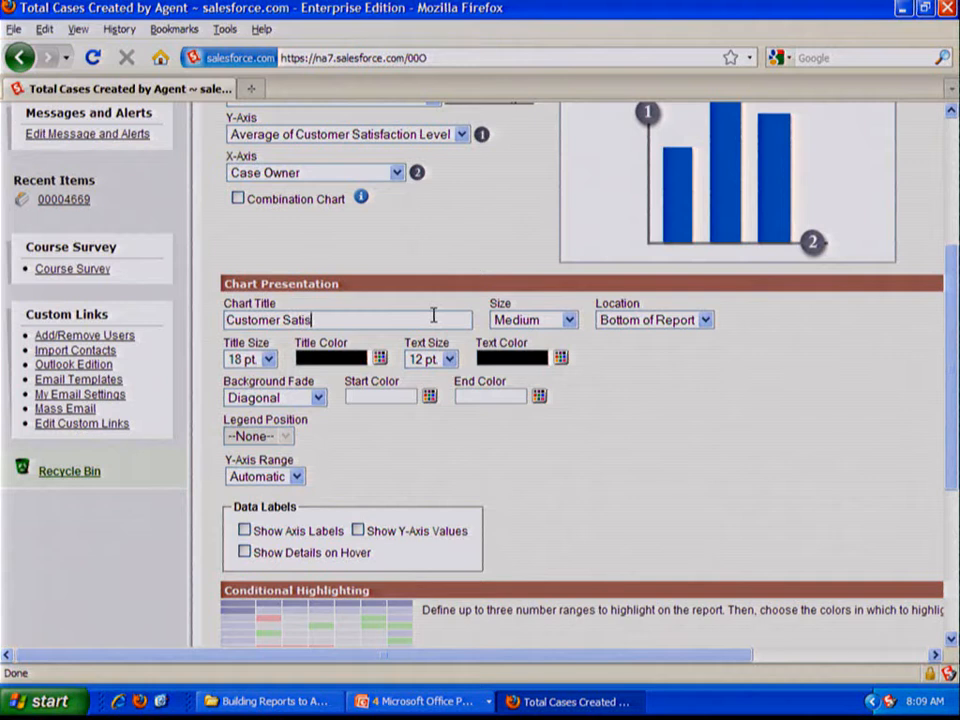
text(fcction Level by Agent)
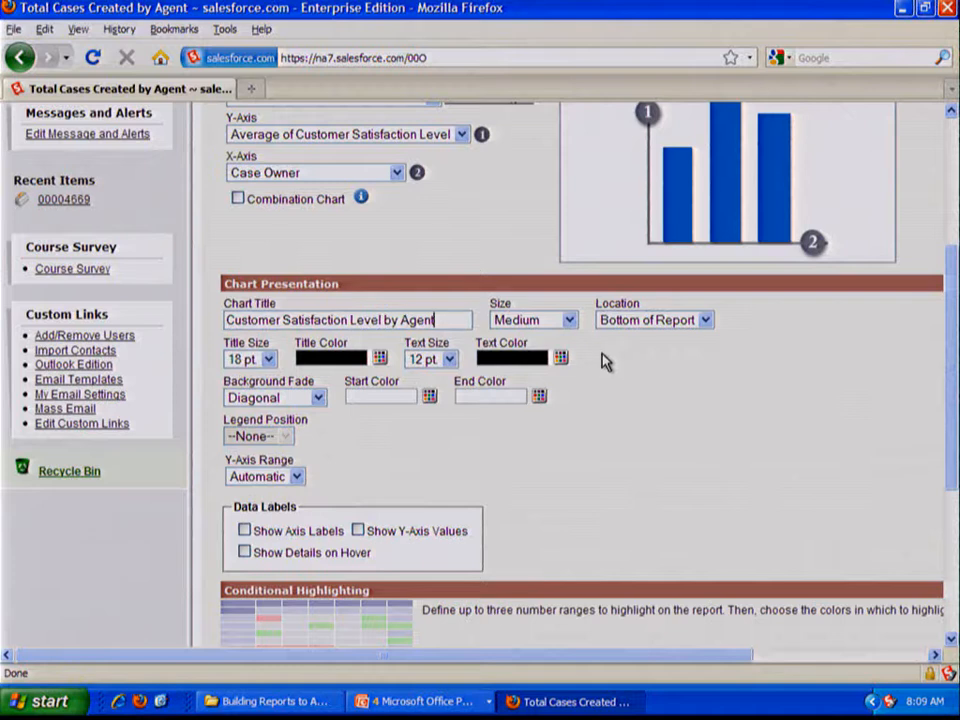
click(662, 320)
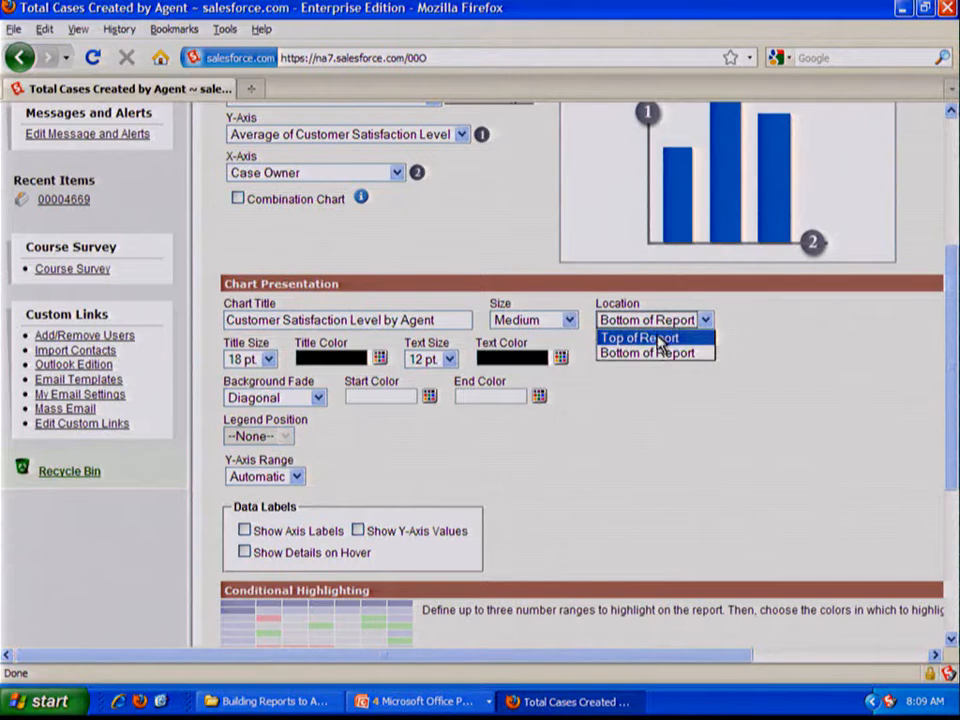
click(657, 340)
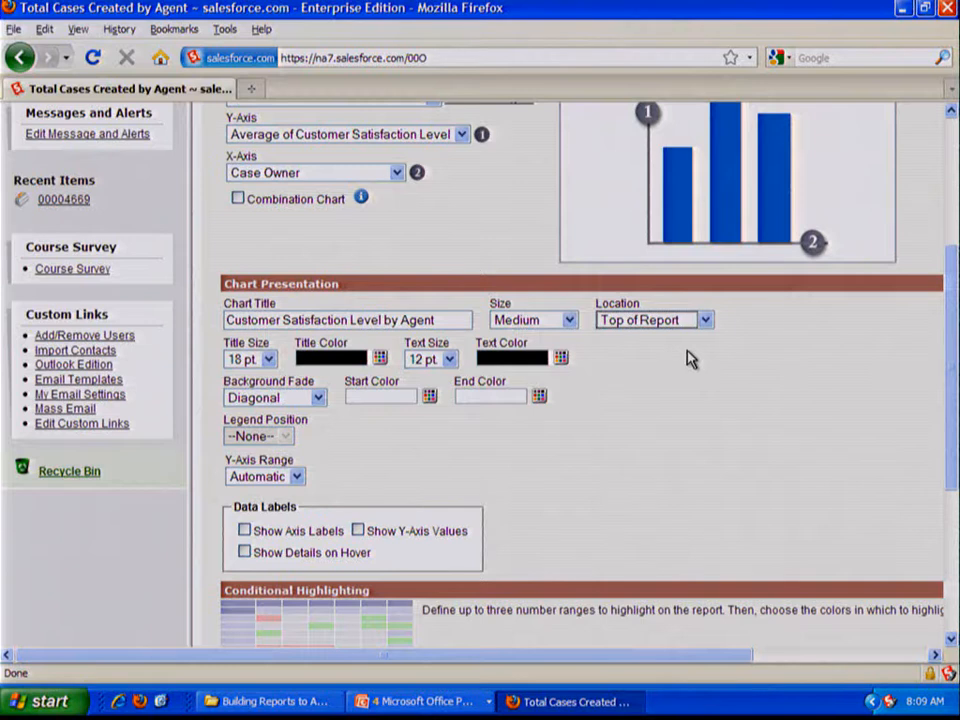
- Review the data label options in the chart presentation settings
scroll(690, 358, down, 1)
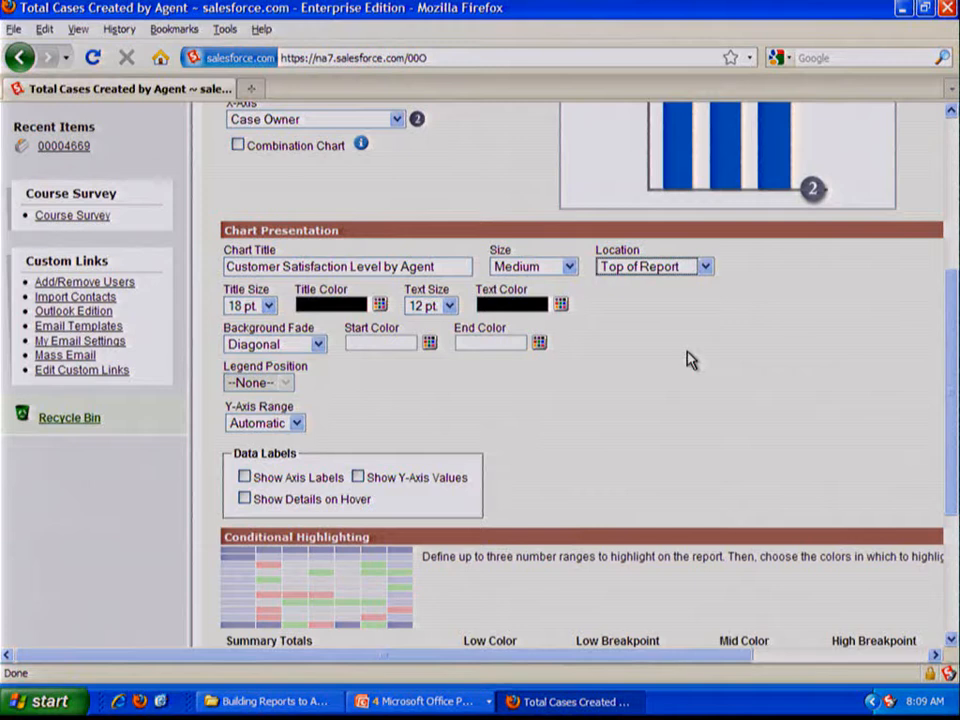
scroll(690, 360, down, 2)
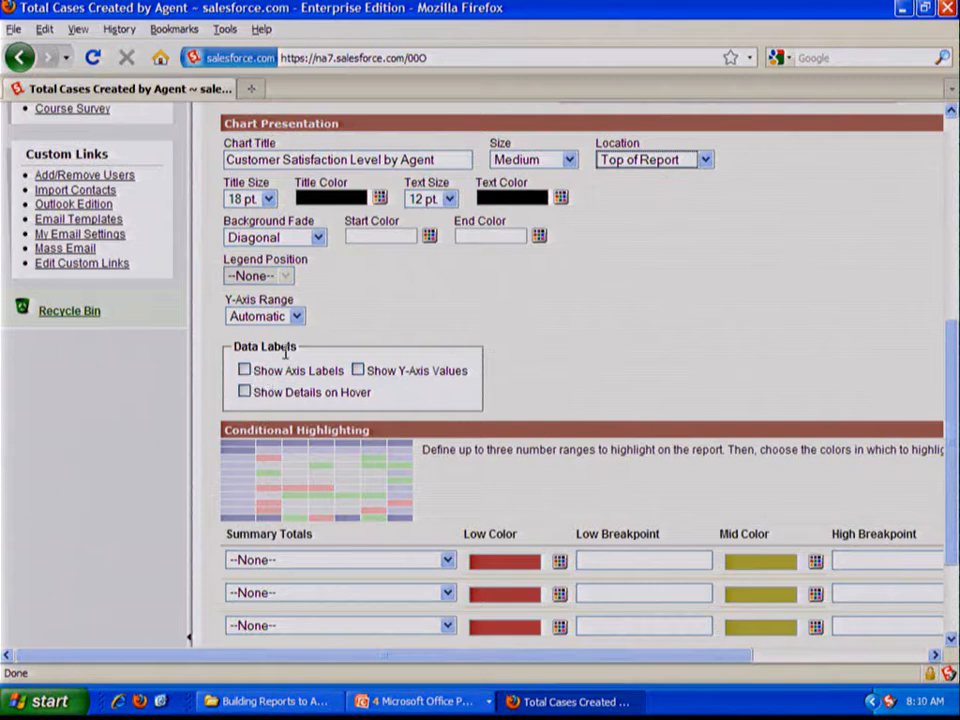
drag(297, 347, 235, 347)
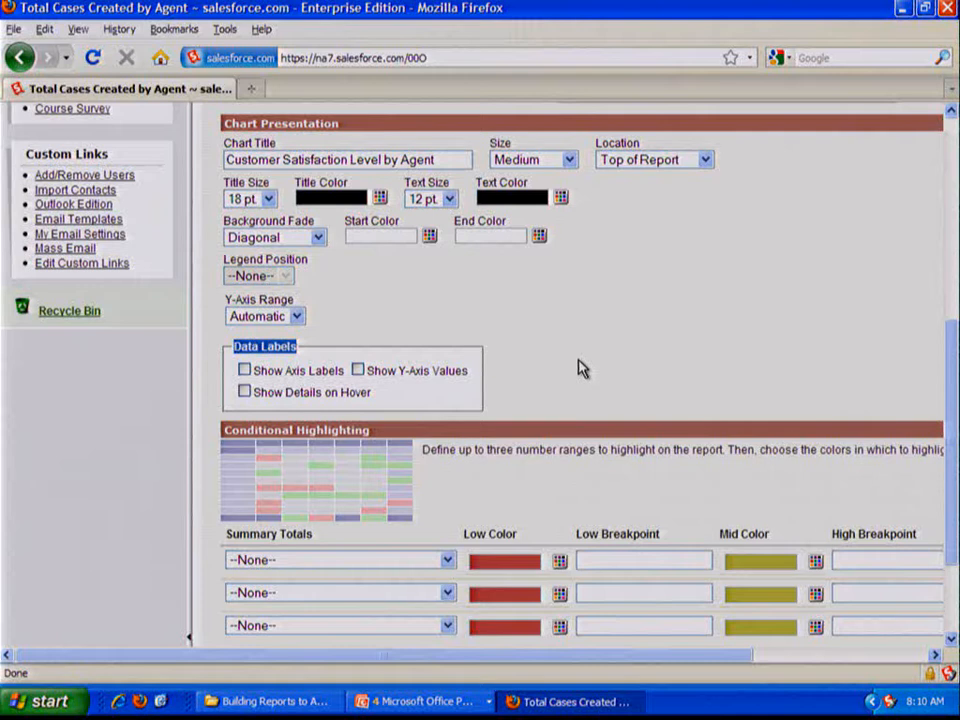
- Enable the chart's axis labels, Y-axis values and details on hover in the Data Labels settings
click(244, 370)
click(357, 370)
click(244, 391)
click(595, 368)
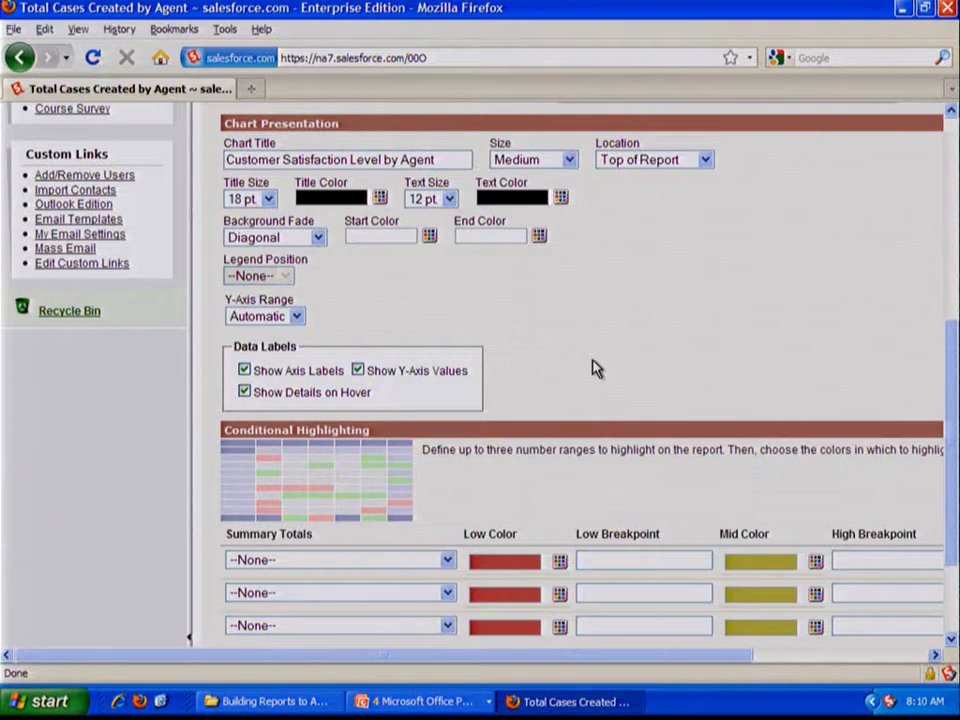
scroll(595, 368, down, 2)
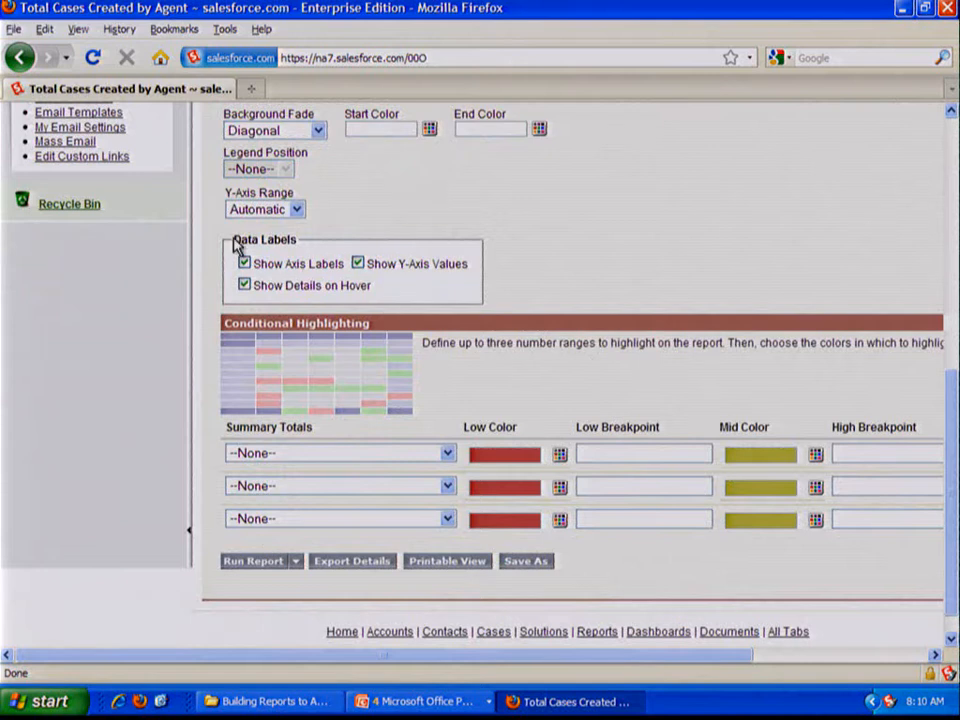
drag(236, 246, 294, 243)
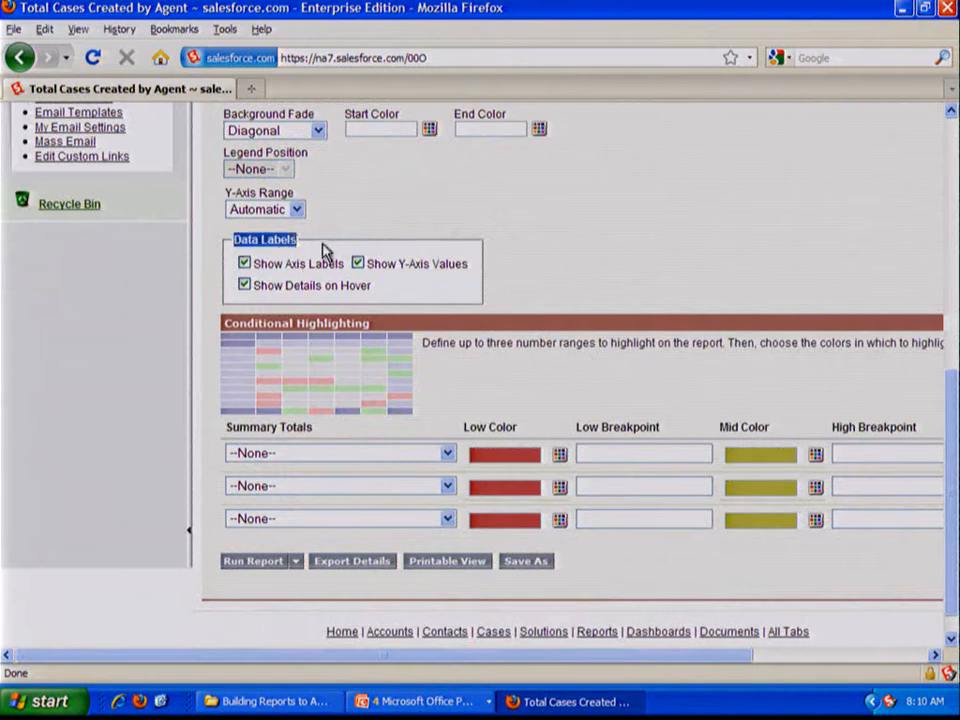
click(323, 250)
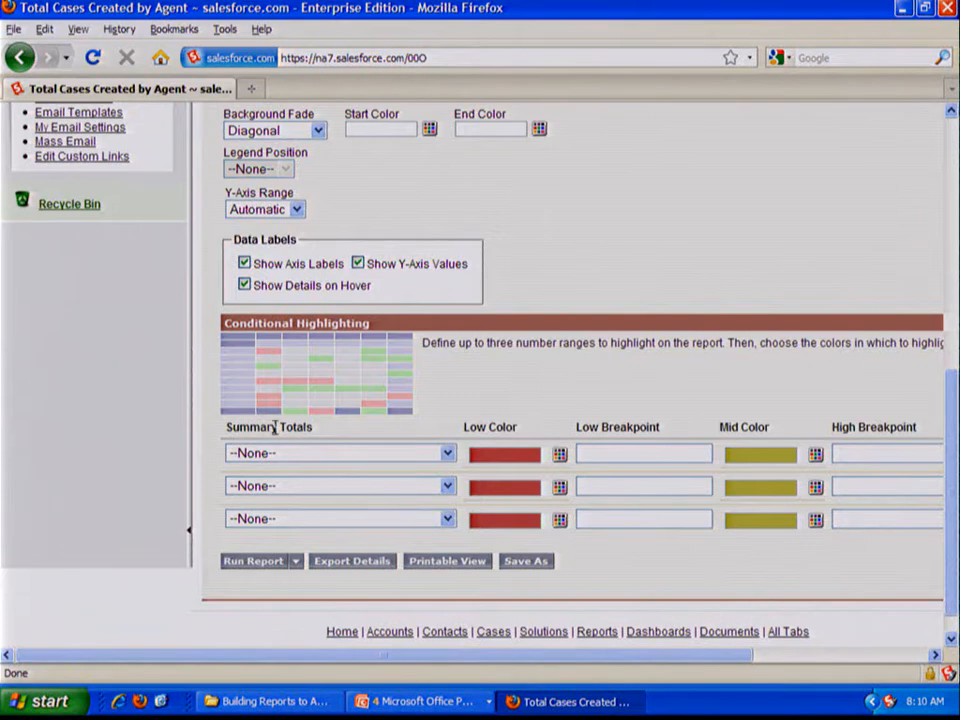
- Run the report and review the satisfaction chart and the grouped case summary beneath it
click(265, 565)
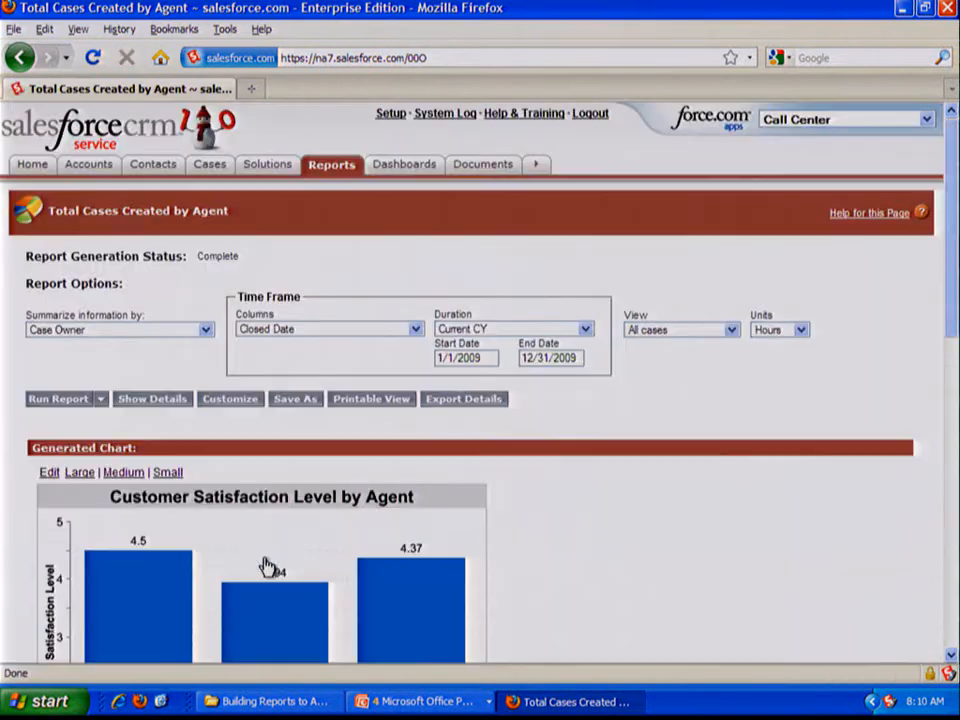
scroll(724, 447, down, 2)
scroll(724, 447, down, 3)
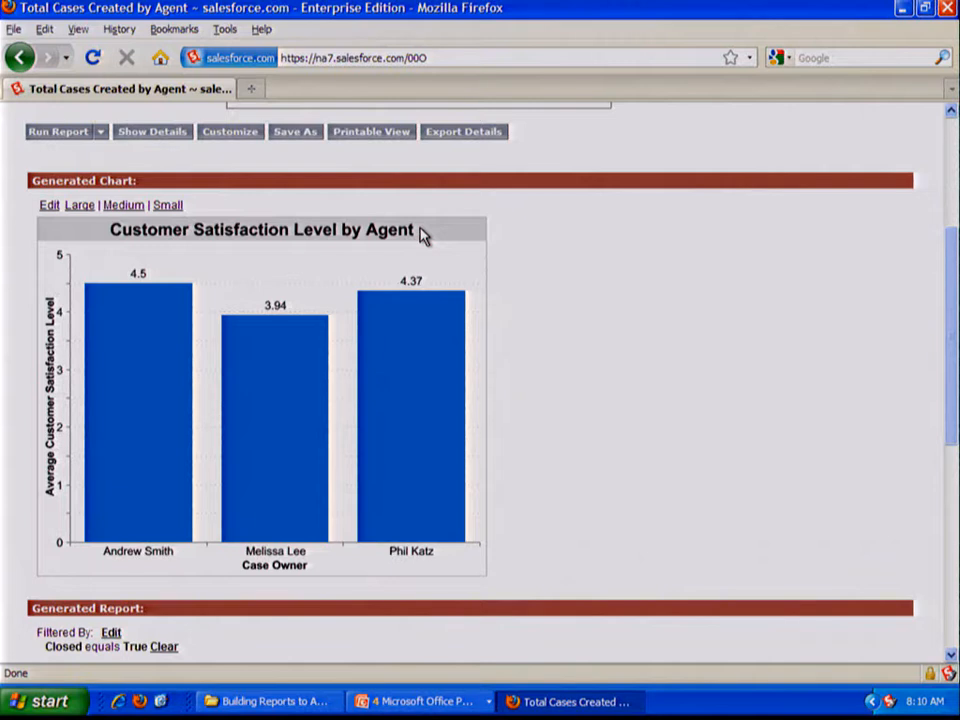
scroll(446, 255, down, 8)
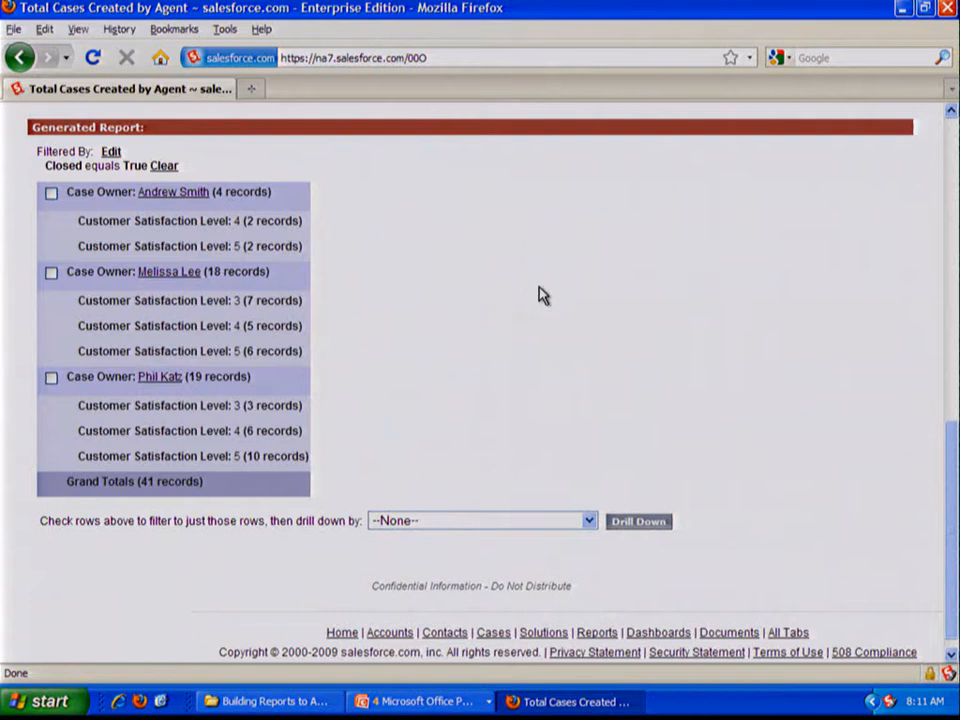
scroll(541, 295, up, 1)
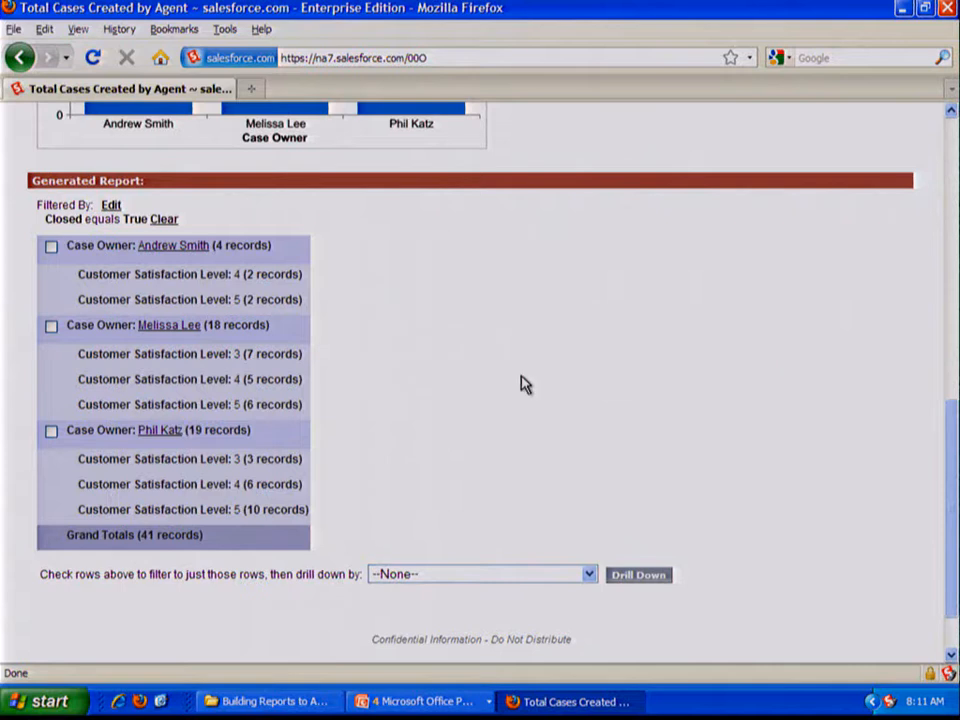
scroll(490, 400, up, 10)
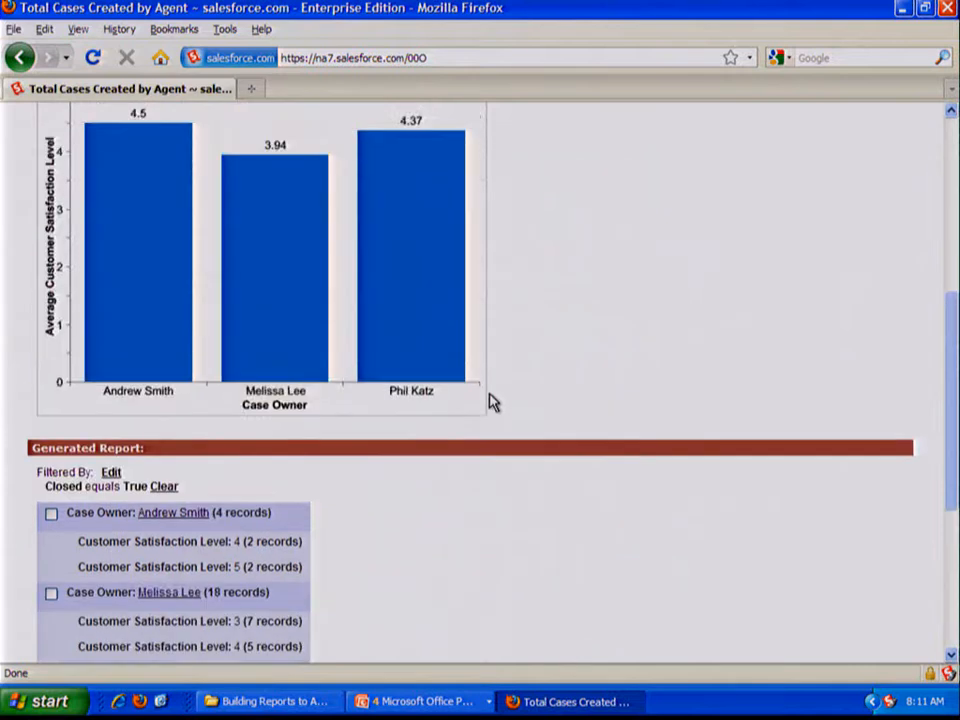
- Show the report's details, examine the case columns under each agent, and hide the details again
click(151, 238)
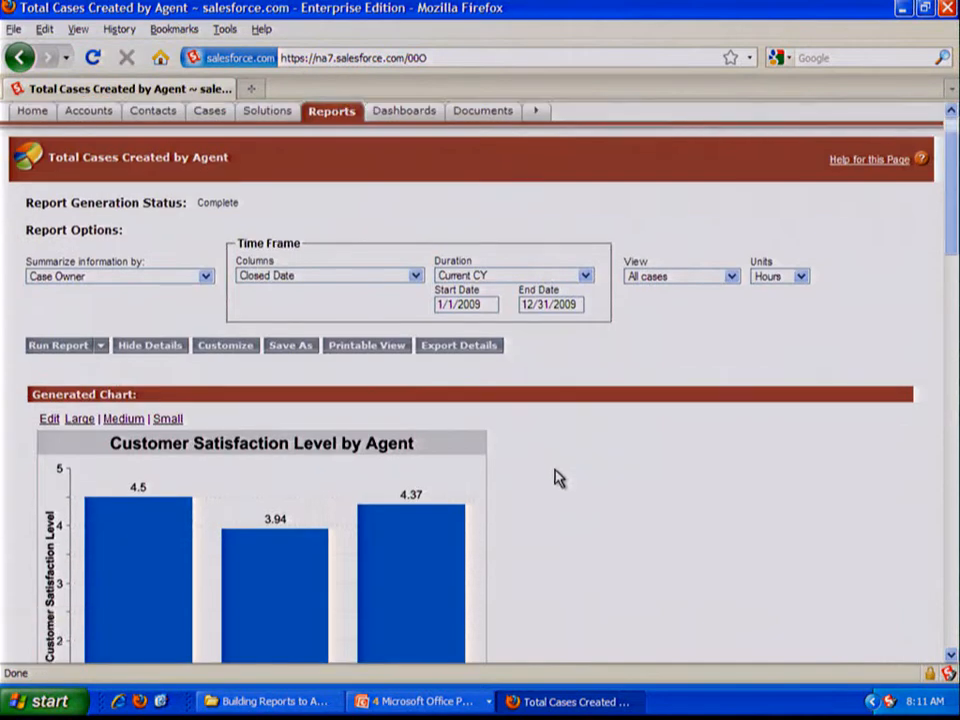
scroll(555, 478, down, 10)
scroll(557, 478, down, 1)
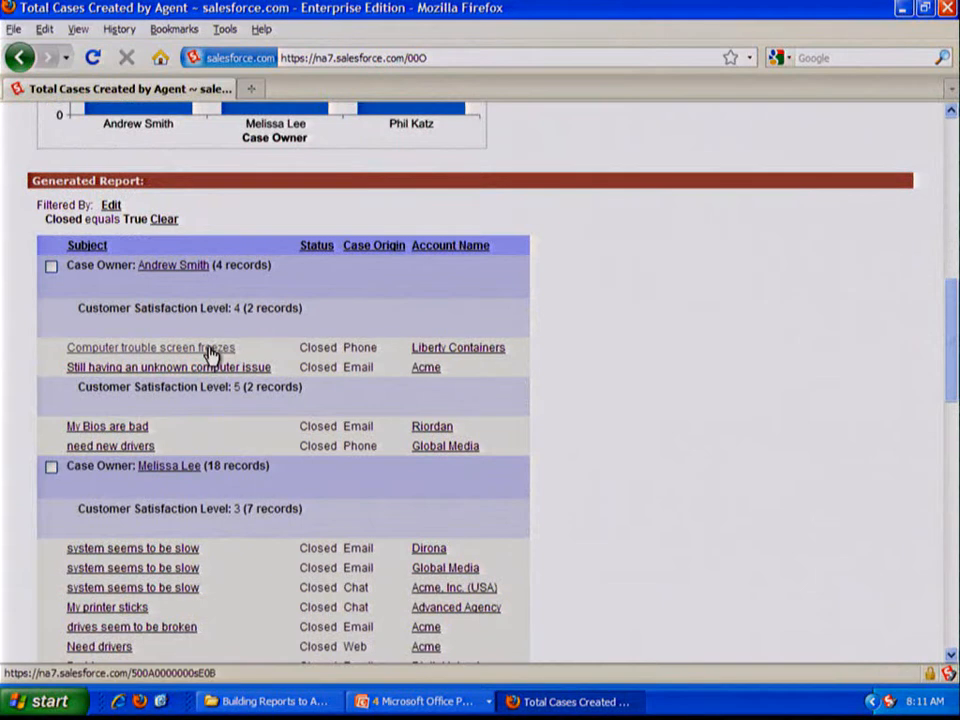
scroll(279, 364, down, 1)
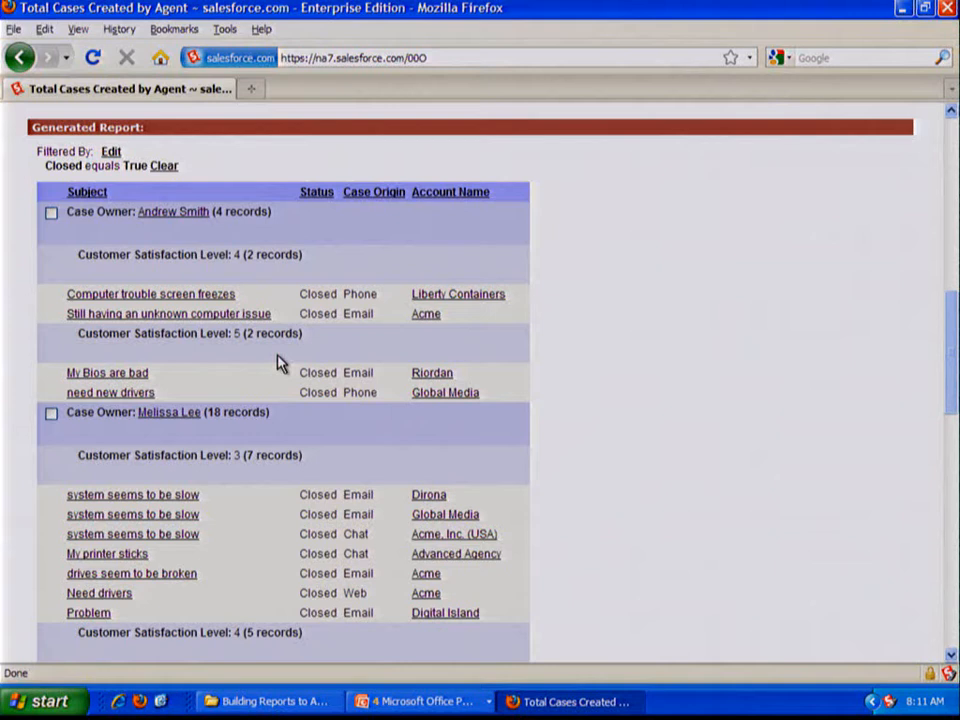
drag(411, 196, 490, 193)
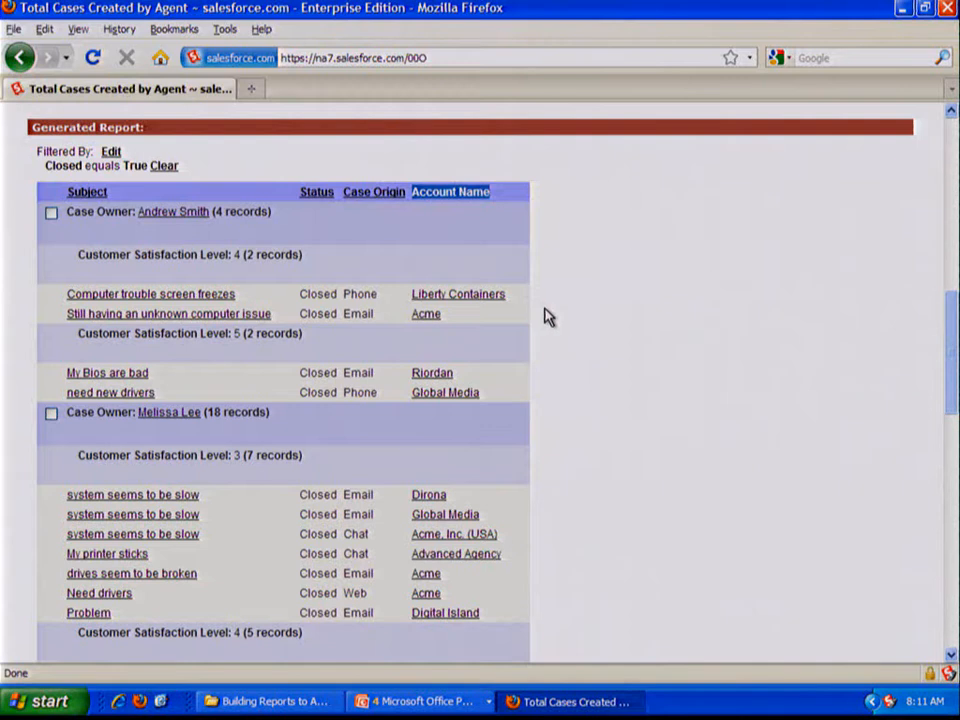
scroll(540, 316, down, 1)
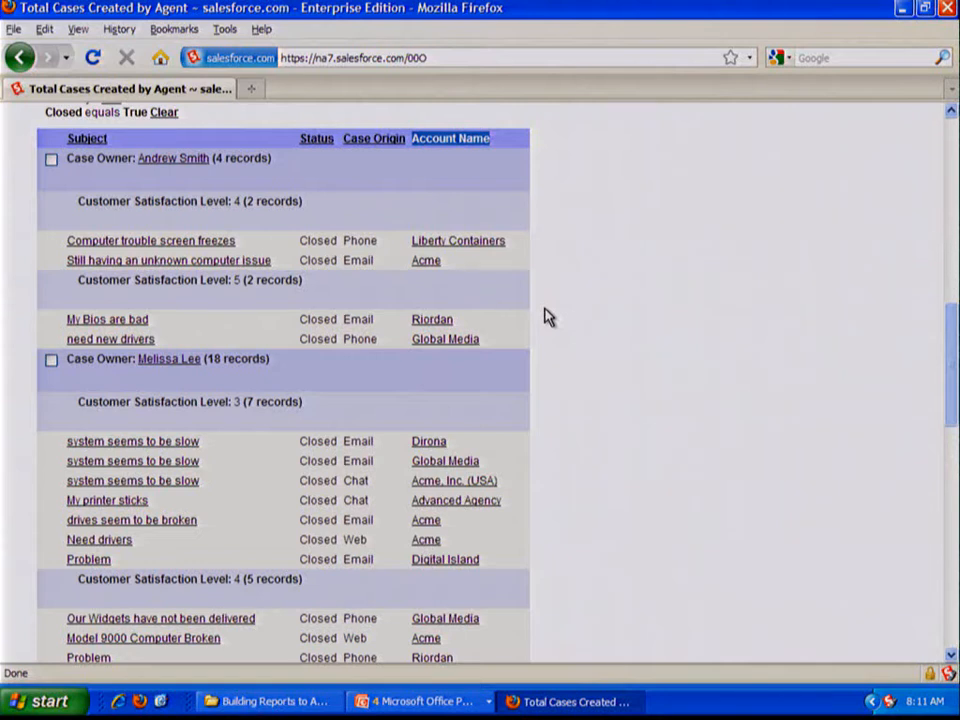
click(585, 333)
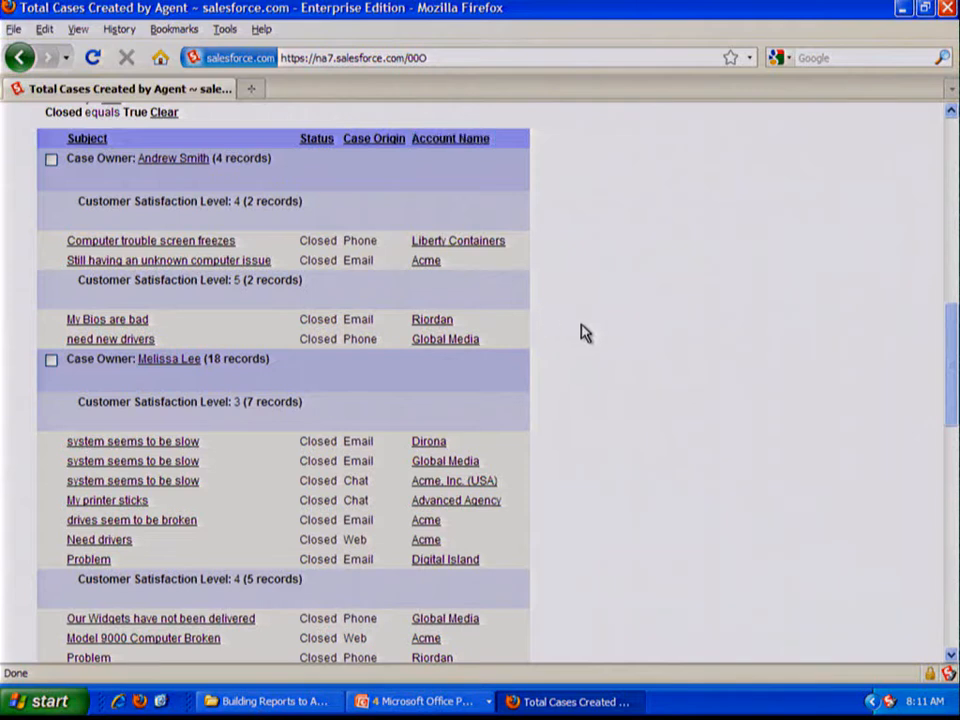
scroll(585, 328, up, 10)
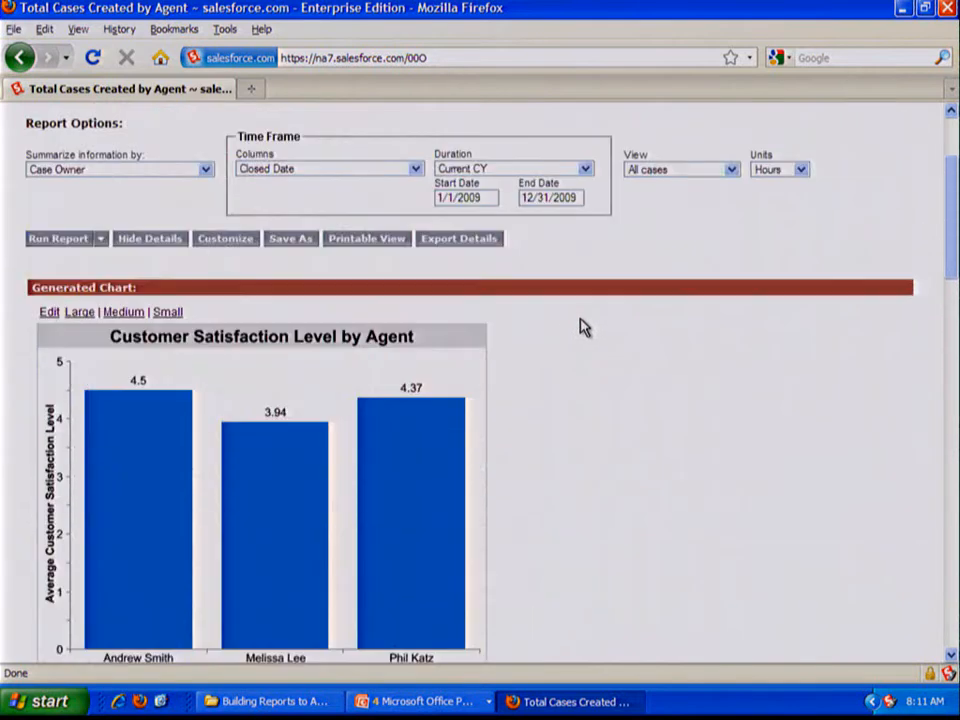
click(176, 240)
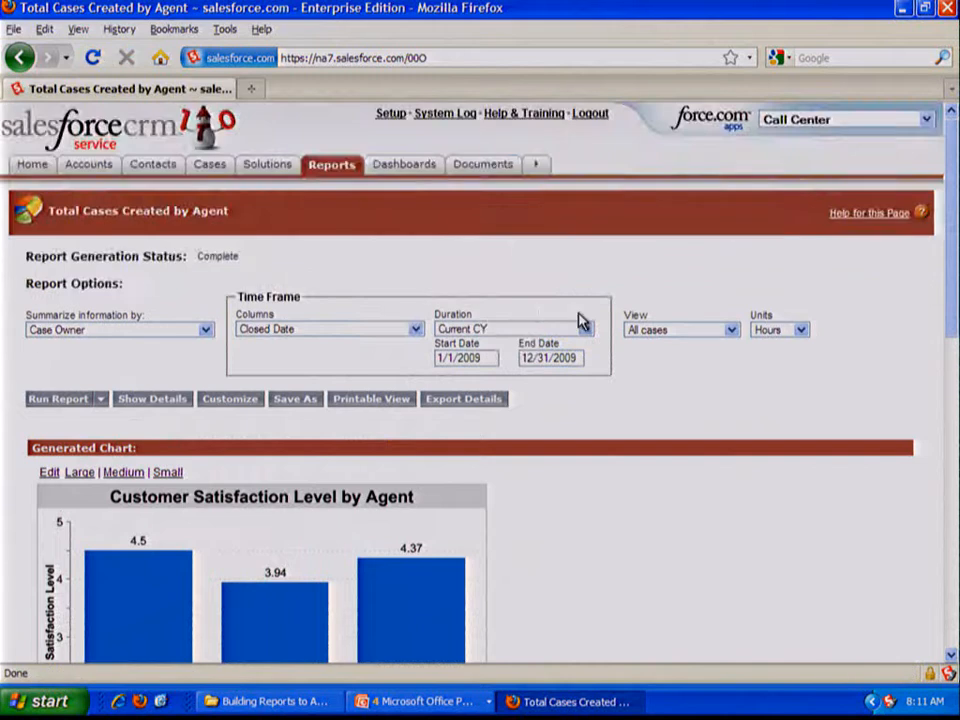
scroll(579, 321, down, 4)
scroll(534, 429, down, 2)
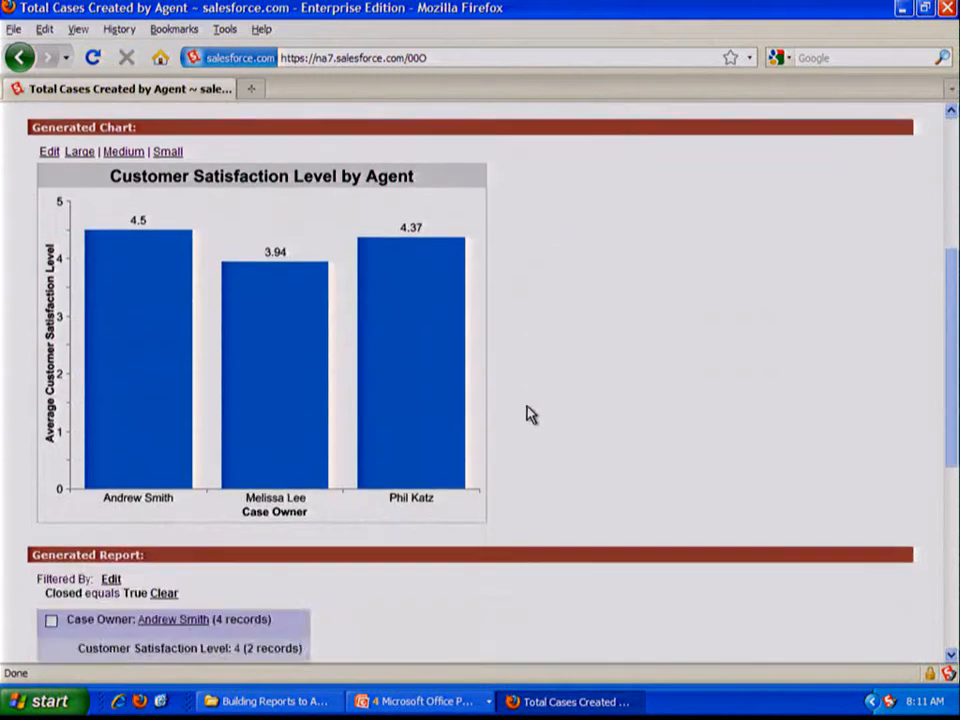
- Start saving the customized report as a new one named "Customer Satisfaction Level"
scroll(530, 415, up, 2)
click(303, 187)
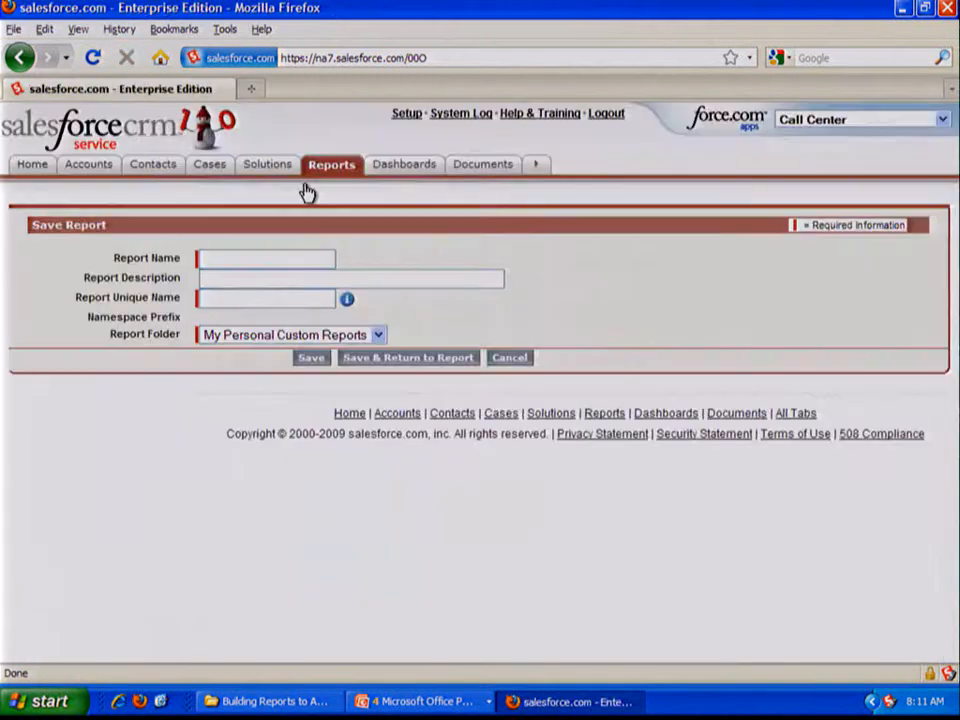
click(311, 259)
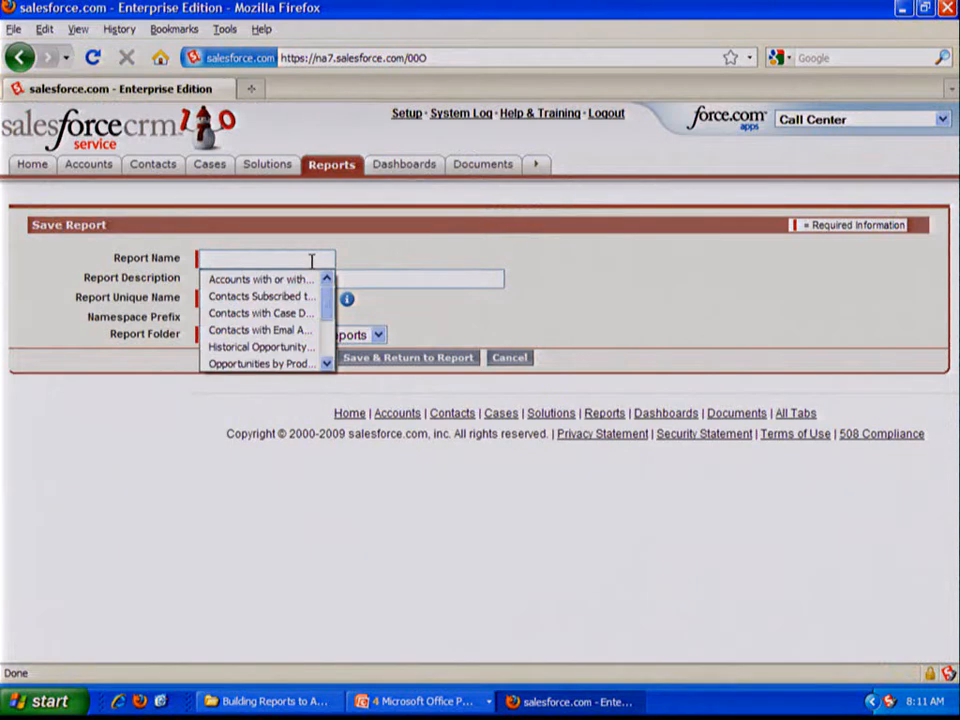
text(Cust)
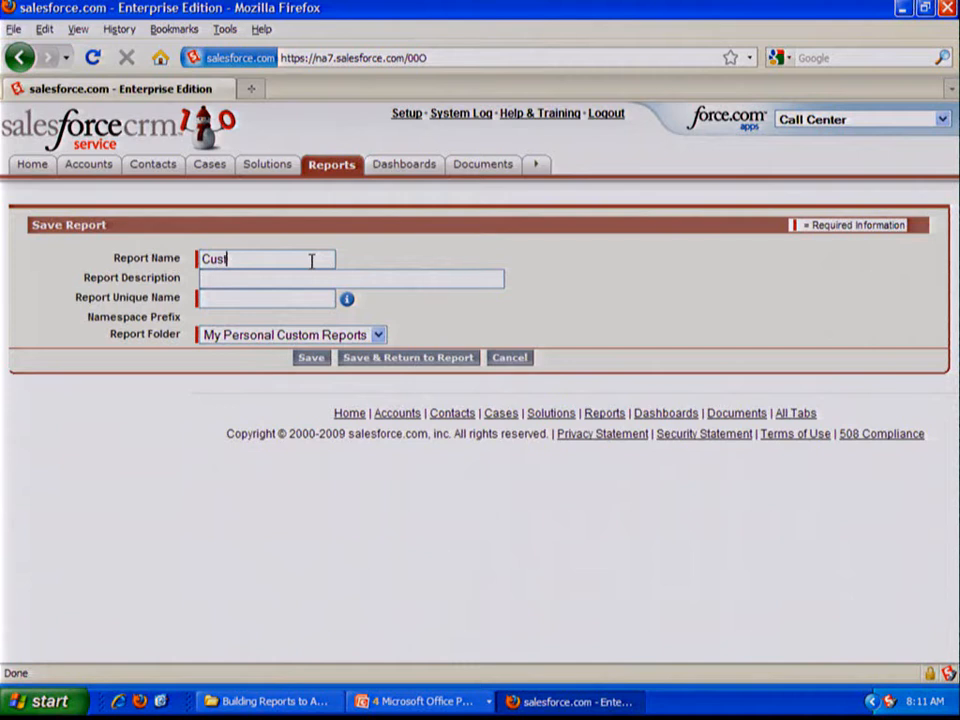
text(omer Satisfaction Level)
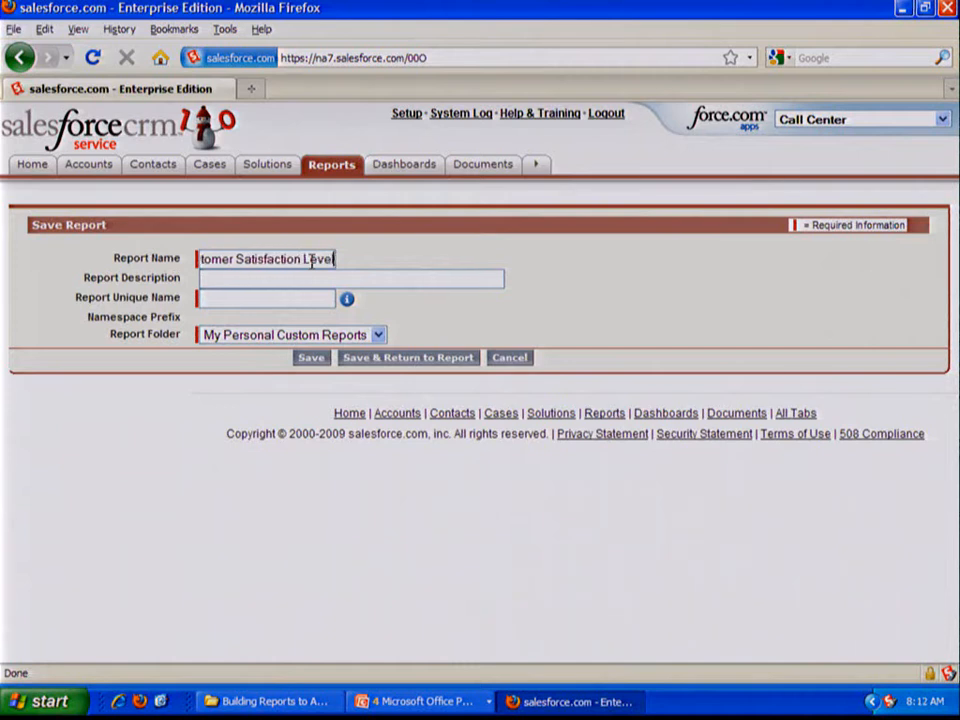
key(Tab)
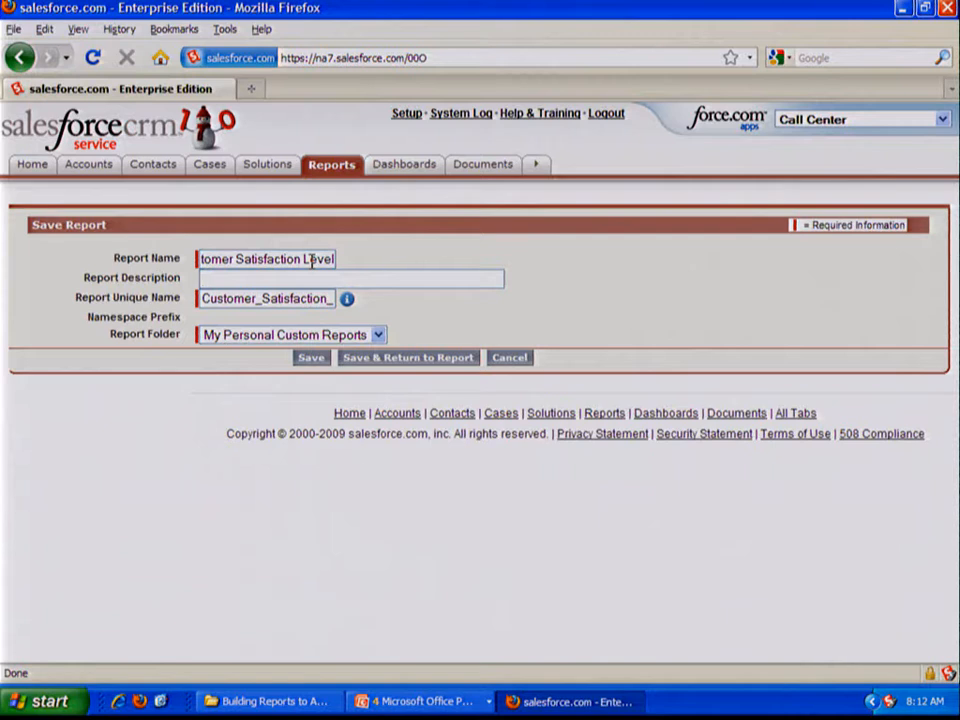
- Enter "Customer Satisfaction Level on Closed Cases by Agent" as the report description
text(Customer Satisfacti)
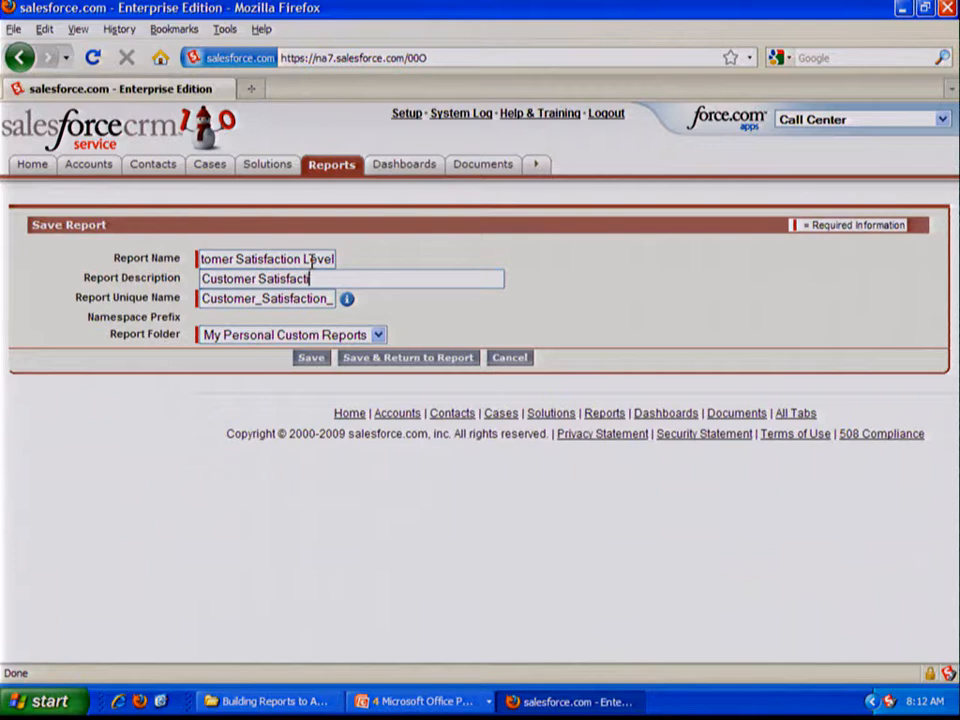
text(on Level on Closed C)
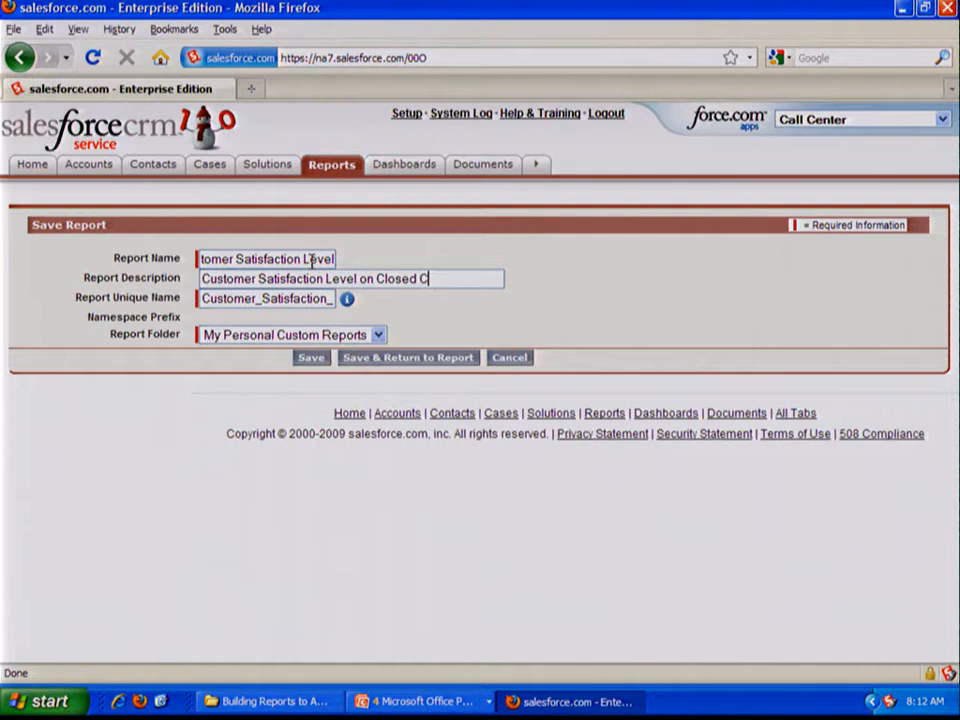
text(ases ny)
key(BackSpace)
key(BackSpace)
text(by Agent)
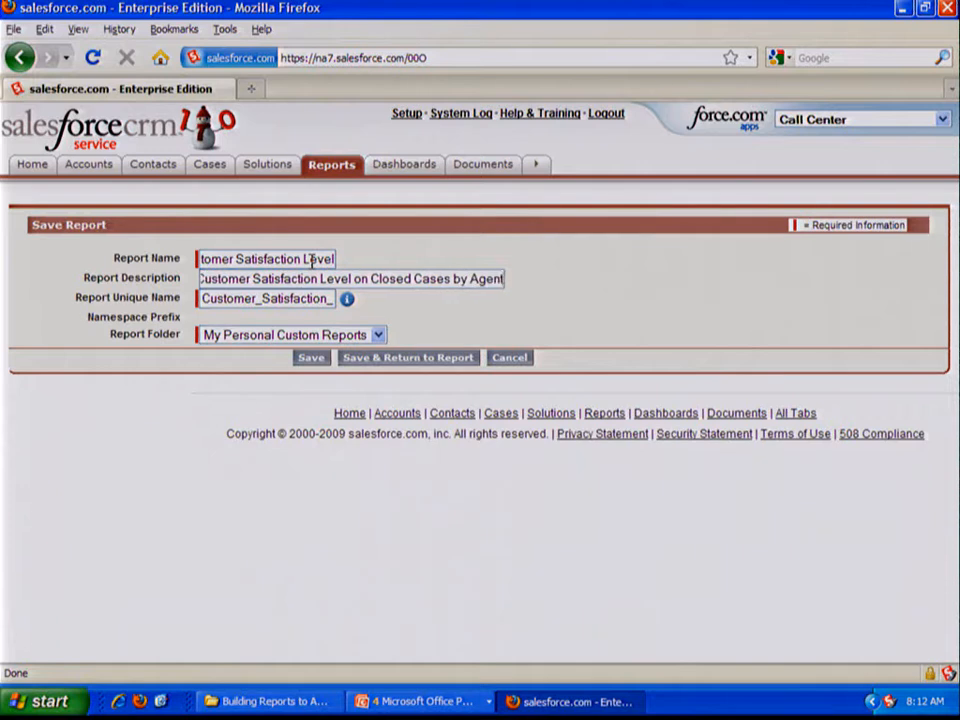
- Choose Agent Productivity Reports as the report folder and save the report
click(369, 340)
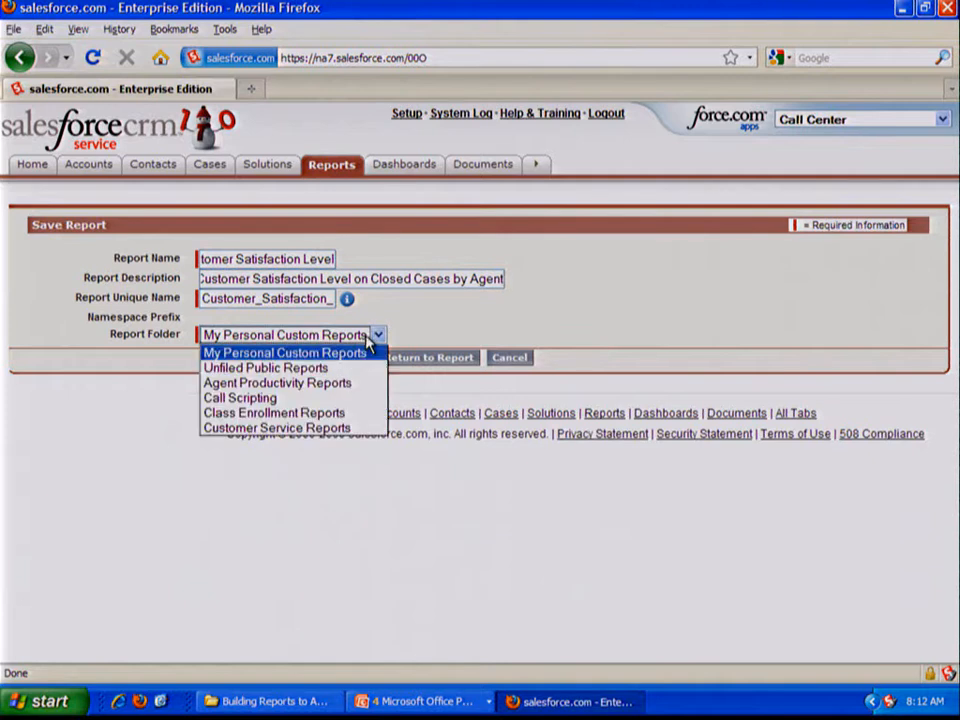
click(348, 387)
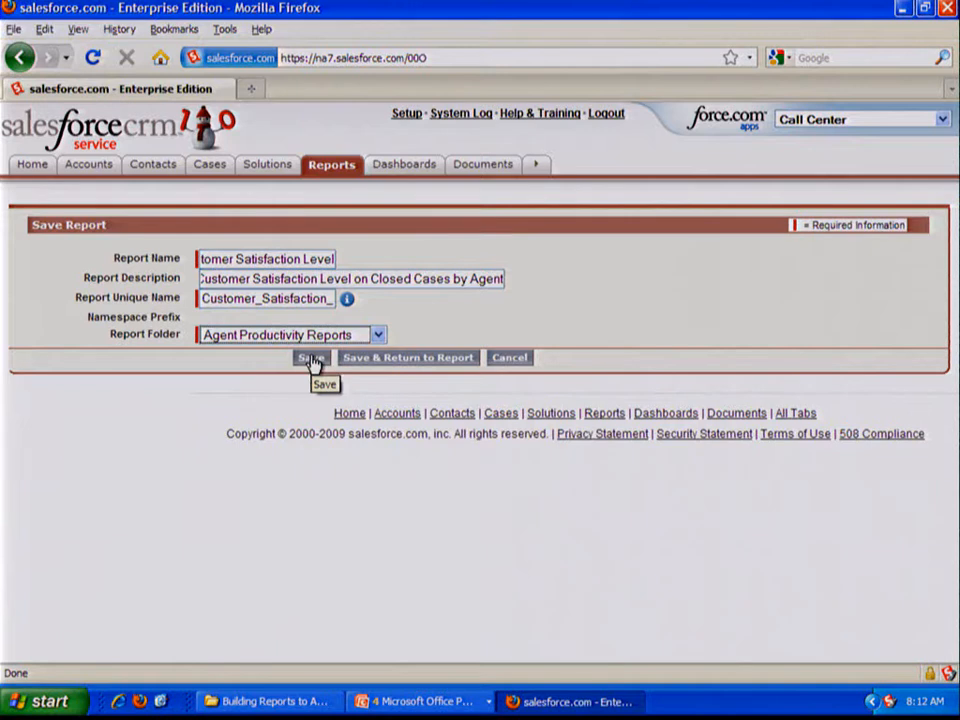
click(311, 358)
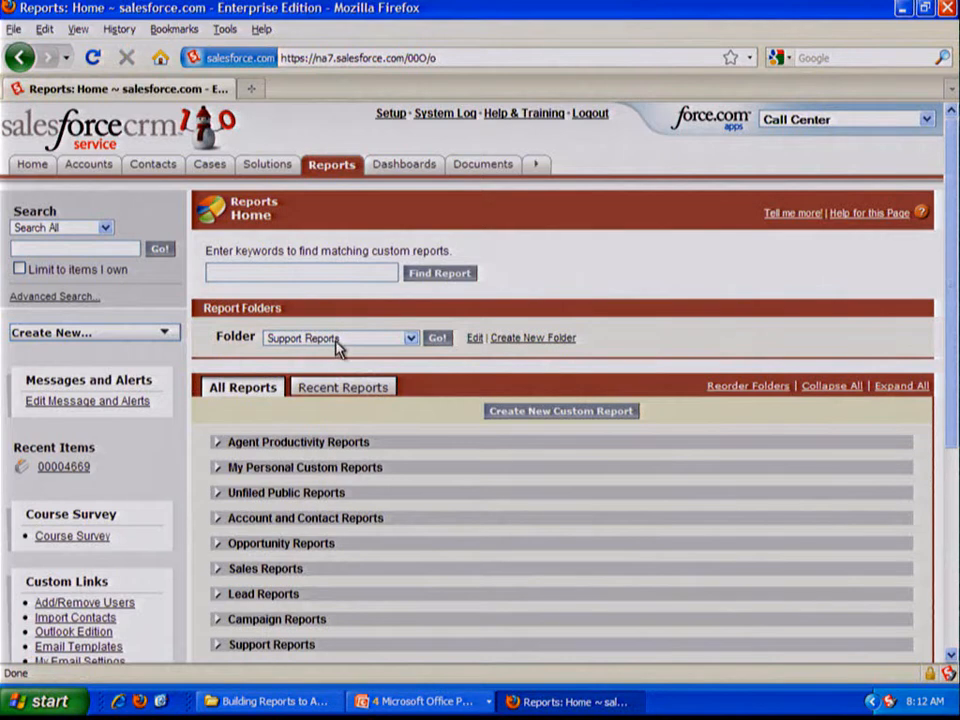
- Open the Agent Productivity Reports folder and check its list for the newly saved report
click(337, 341)
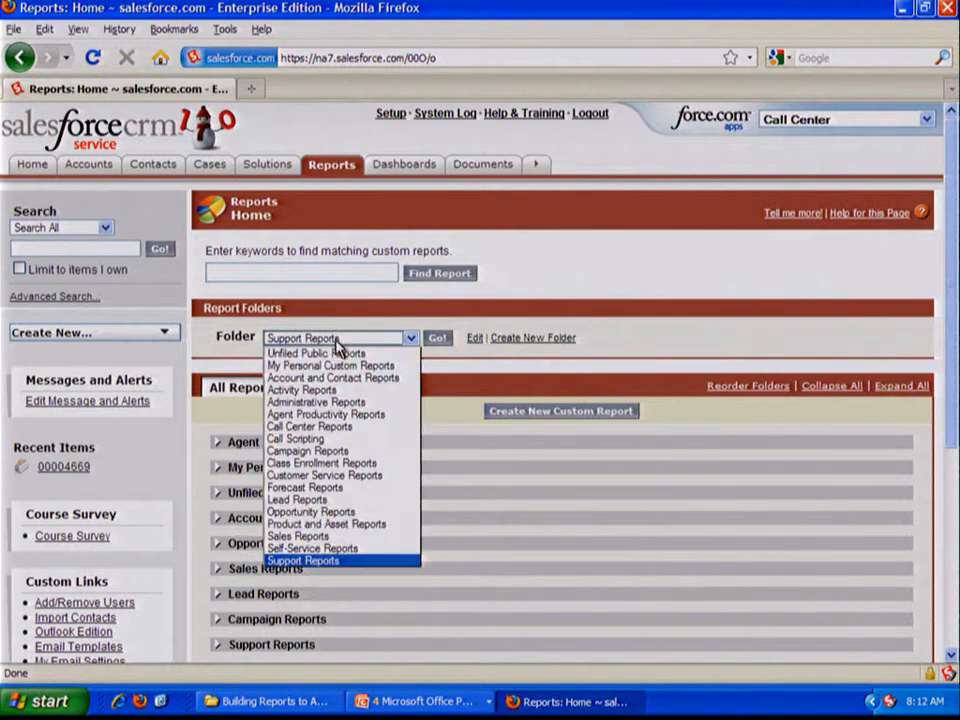
click(329, 415)
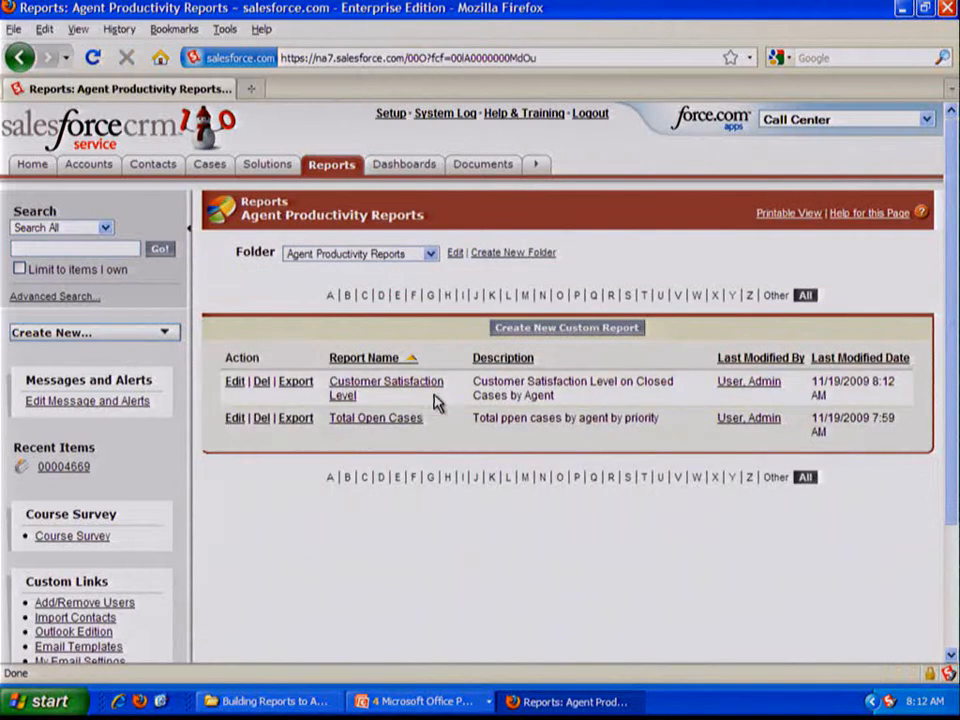
drag(437, 403, 331, 392)
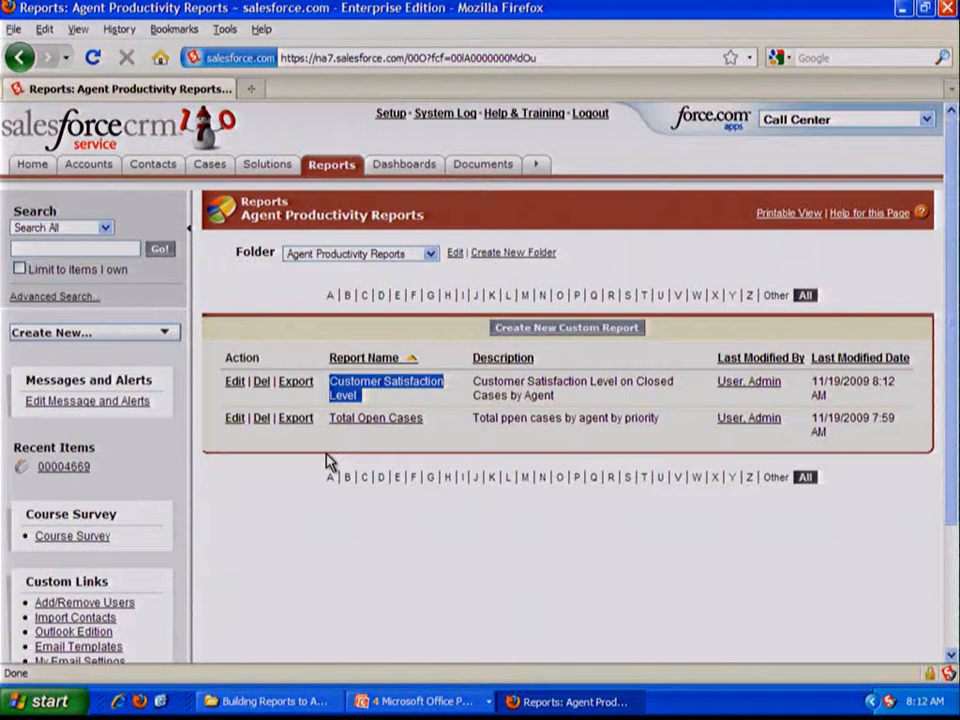
- Switch to the PowerPoint slide show and advance to the Exercise 3 slide on closed cases by month per agent
key(alt+Tab)
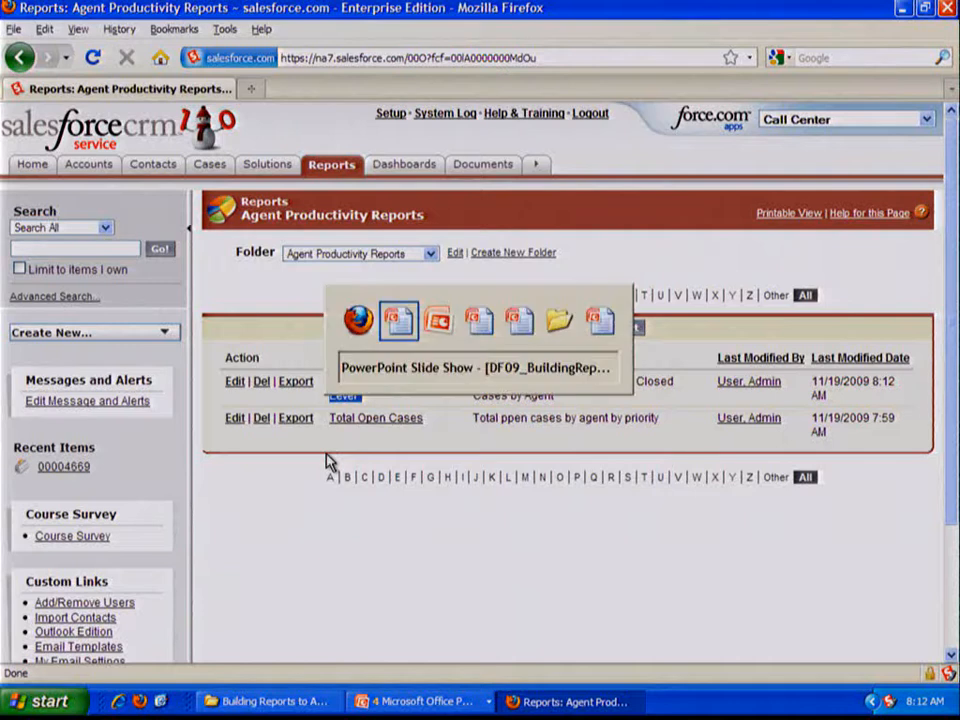
key(Page_Down)
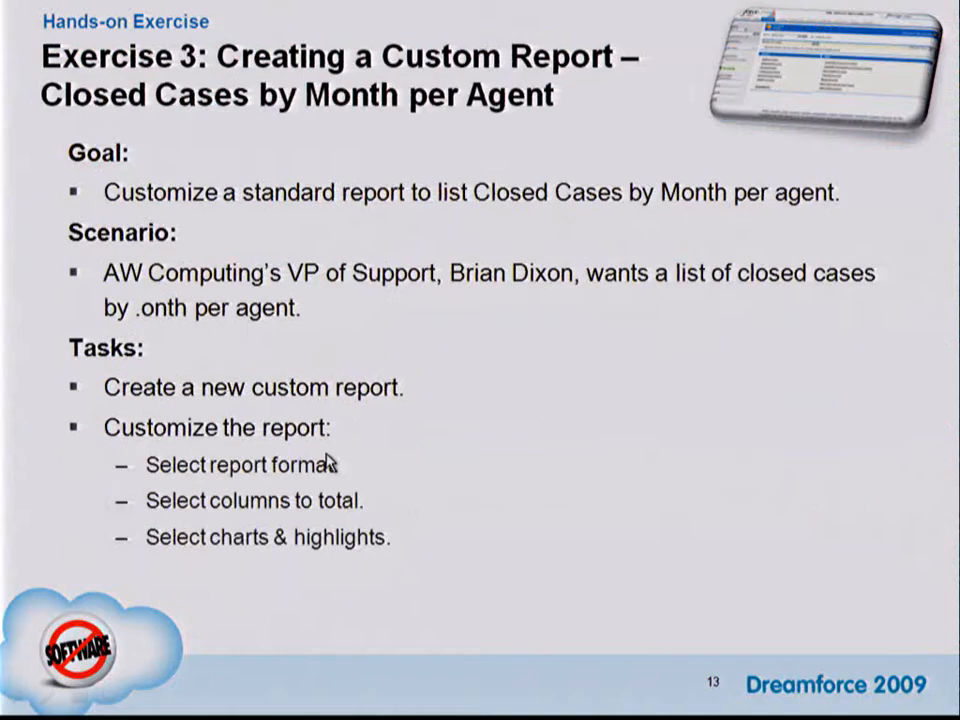
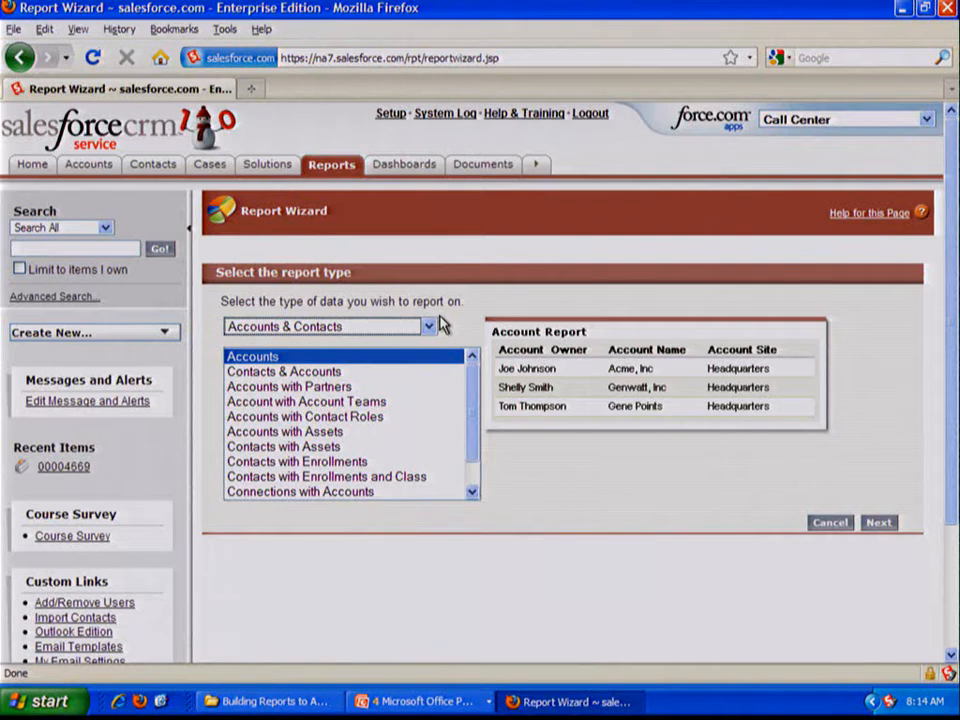
- Choose Cases under Customer Support Reports as the report type and proceed to the report format
click(431, 329)
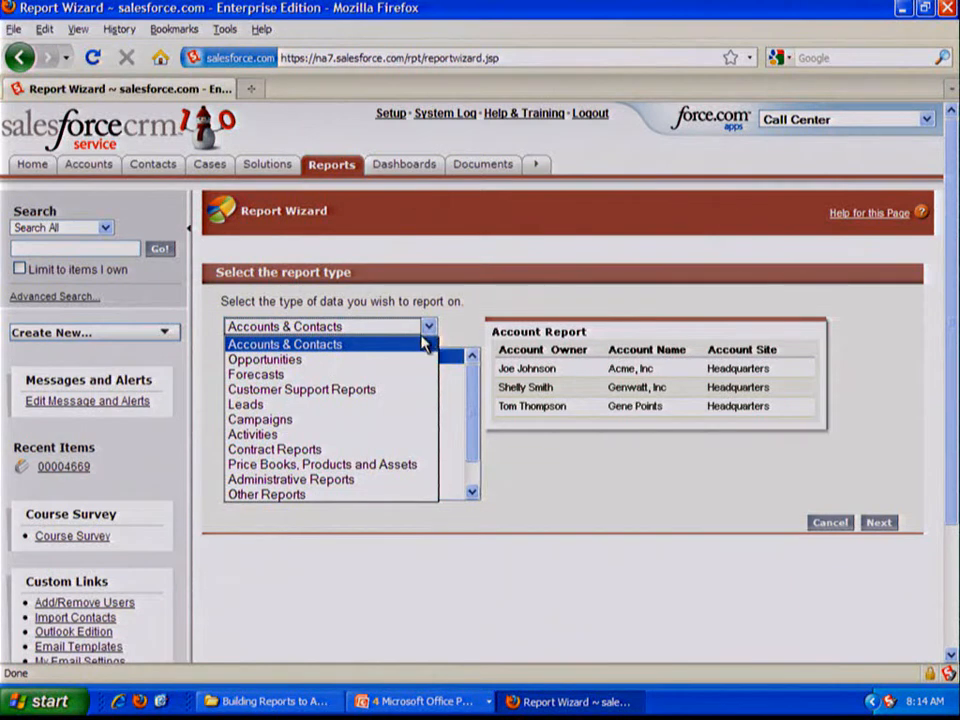
click(413, 390)
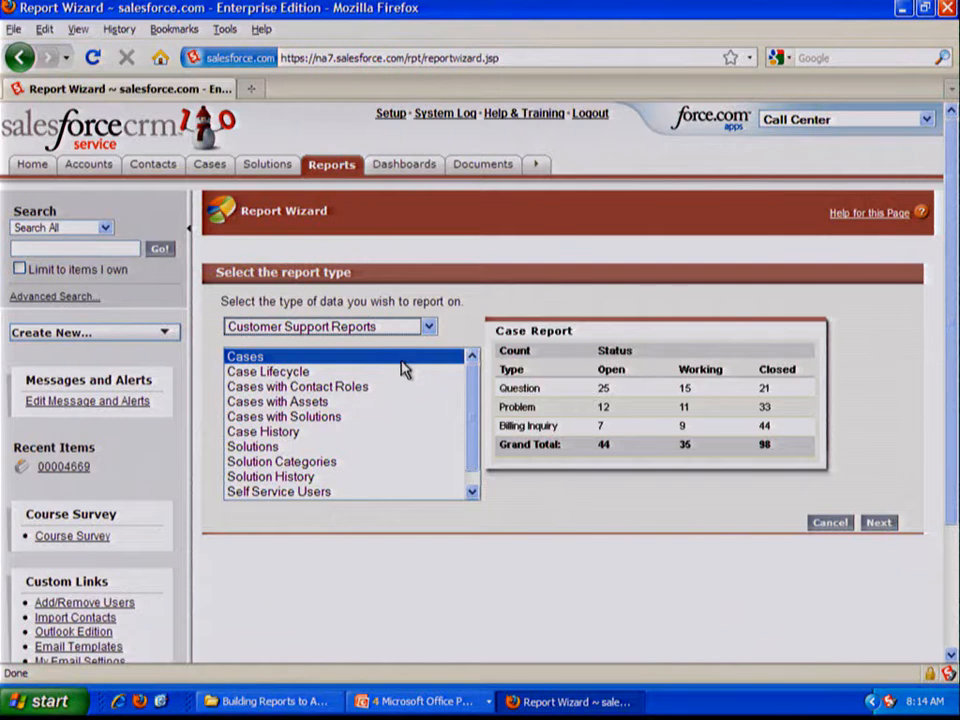
click(879, 524)
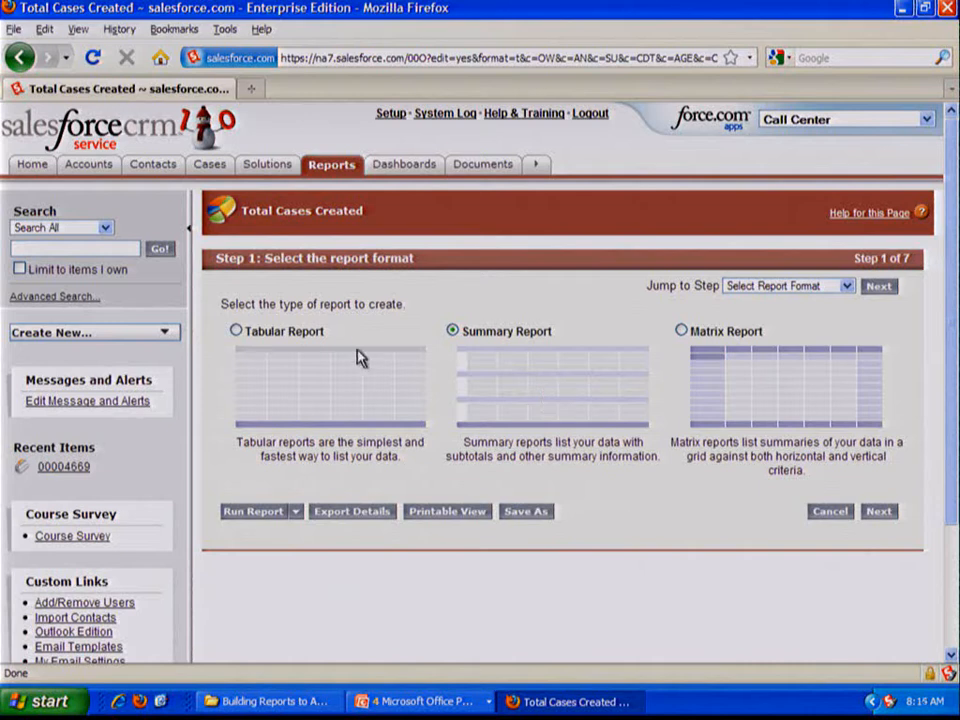
- Set the report format to Matrix Report and proceed to the grouping settings
drag(324, 333, 248, 341)
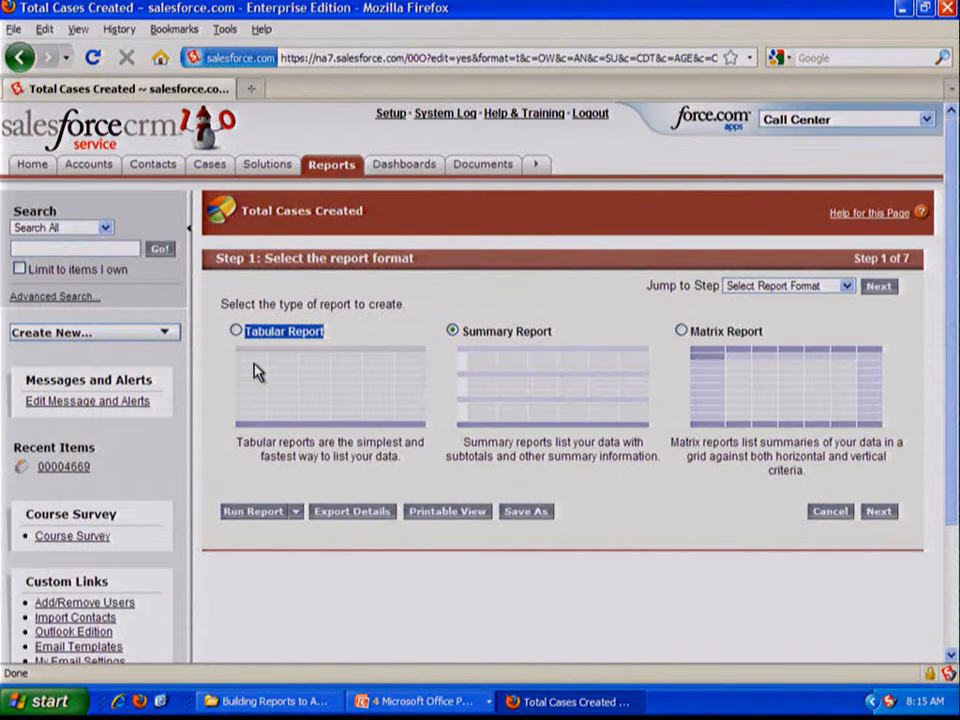
drag(558, 334, 456, 330)
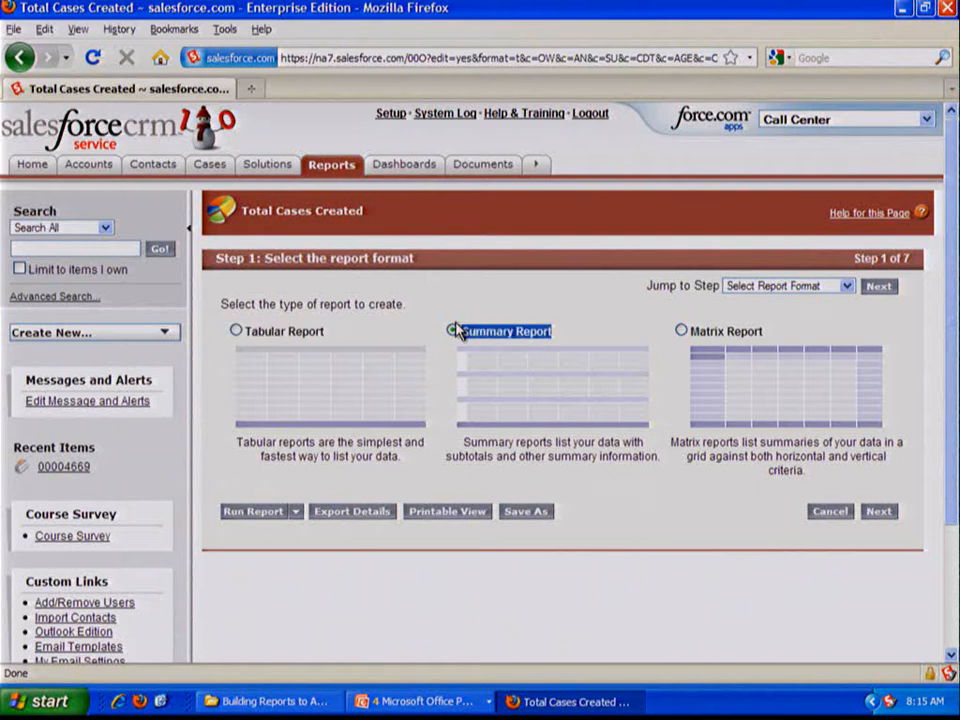
drag(760, 332, 695, 337)
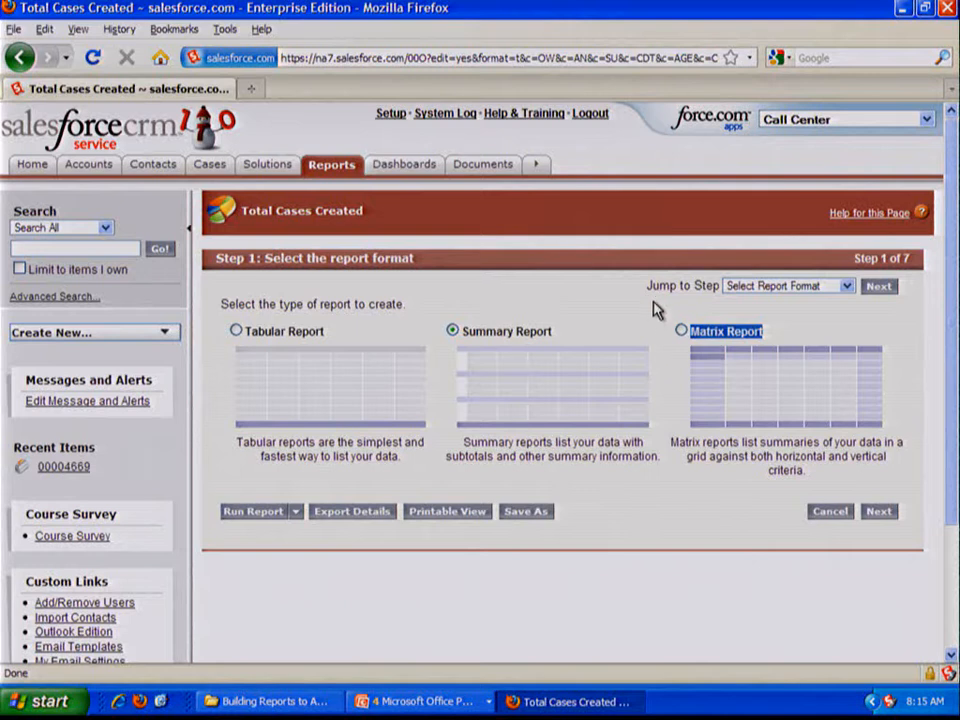
click(682, 330)
click(879, 287)
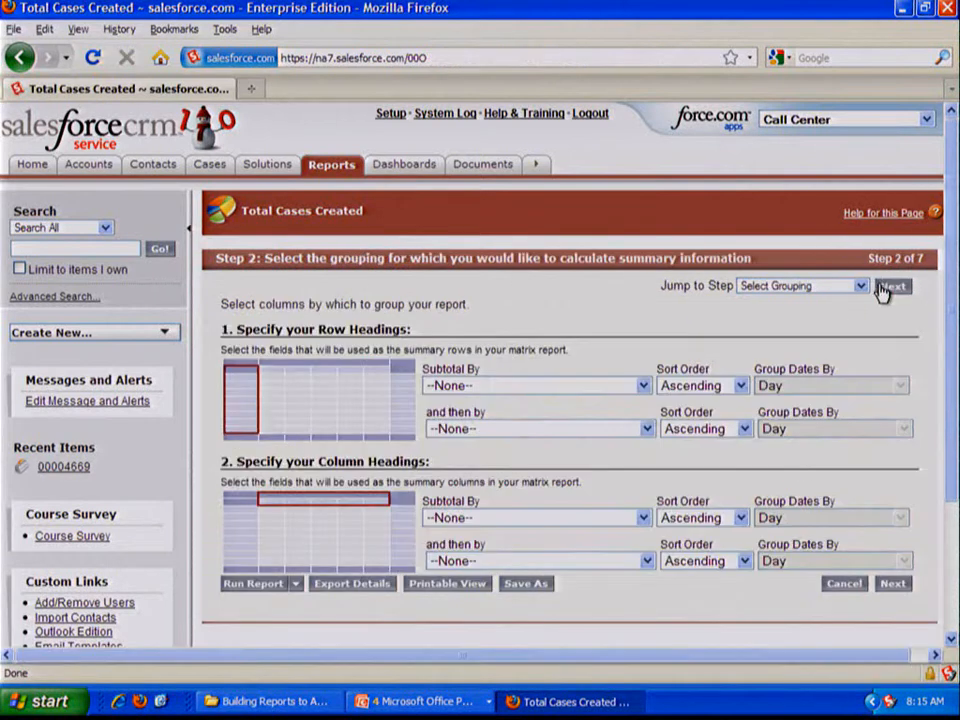
- Set the first row heading of the matrix report to subtotal by Case Owner
scroll(533, 316, down, 1)
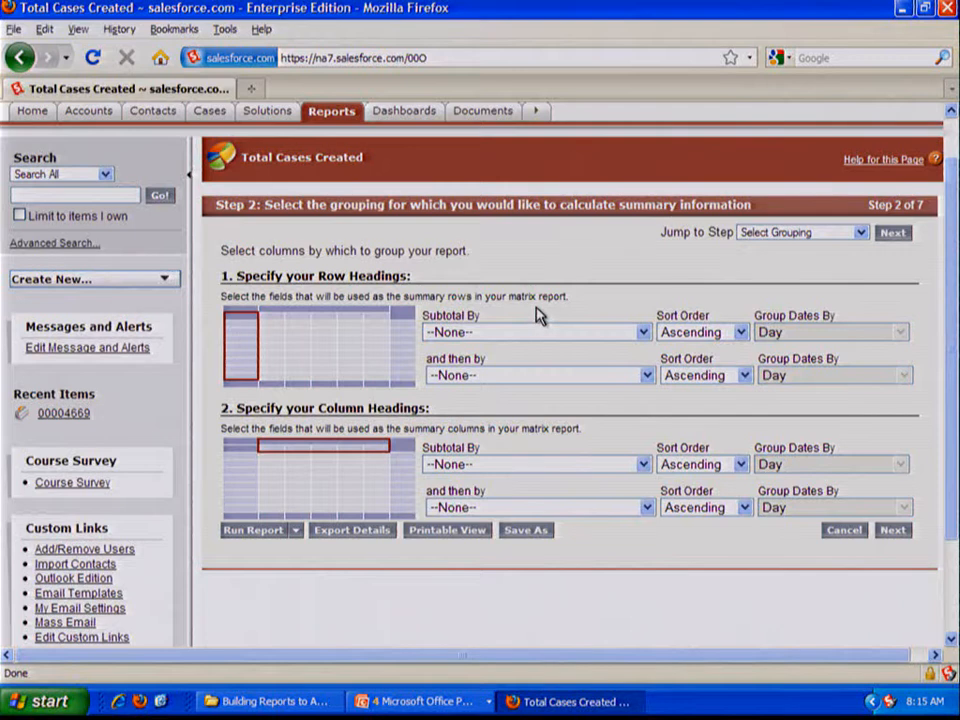
click(619, 334)
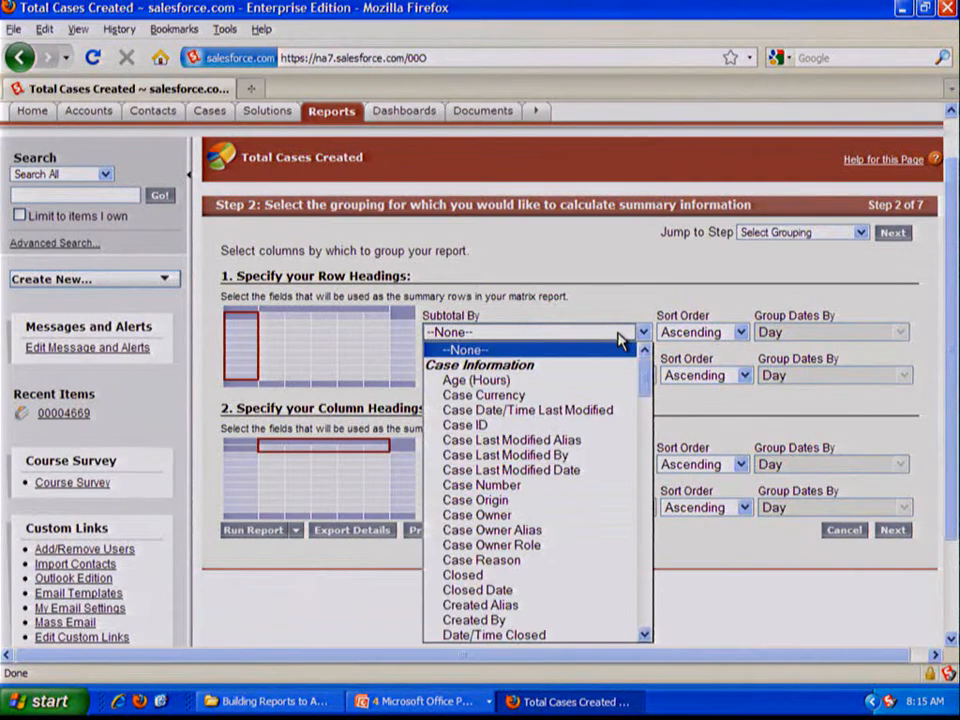
click(612, 314)
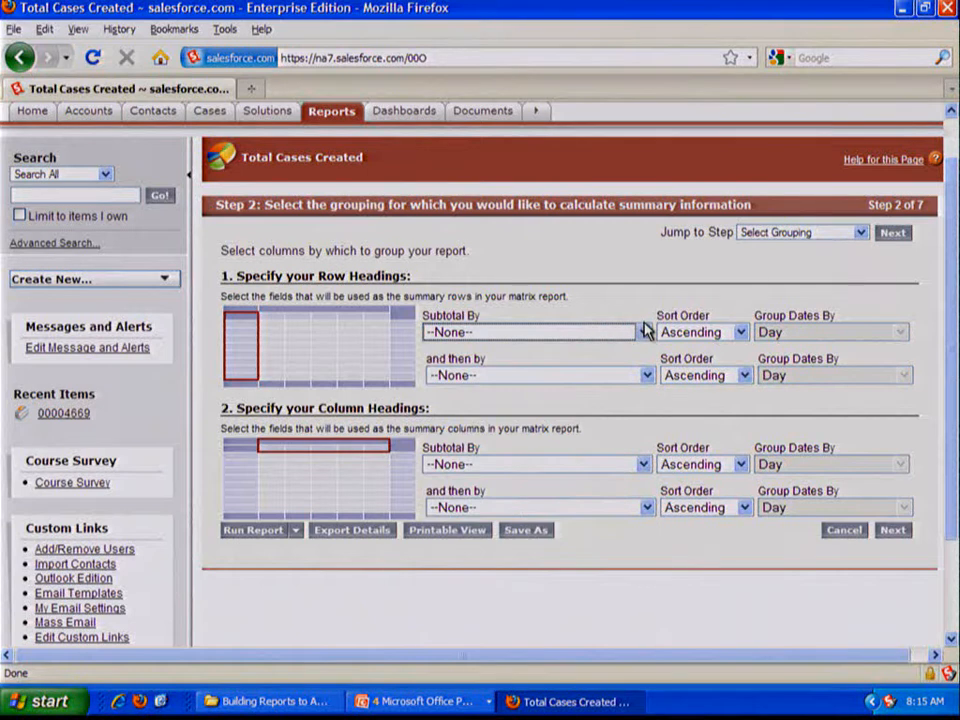
scroll(646, 331, down, 1)
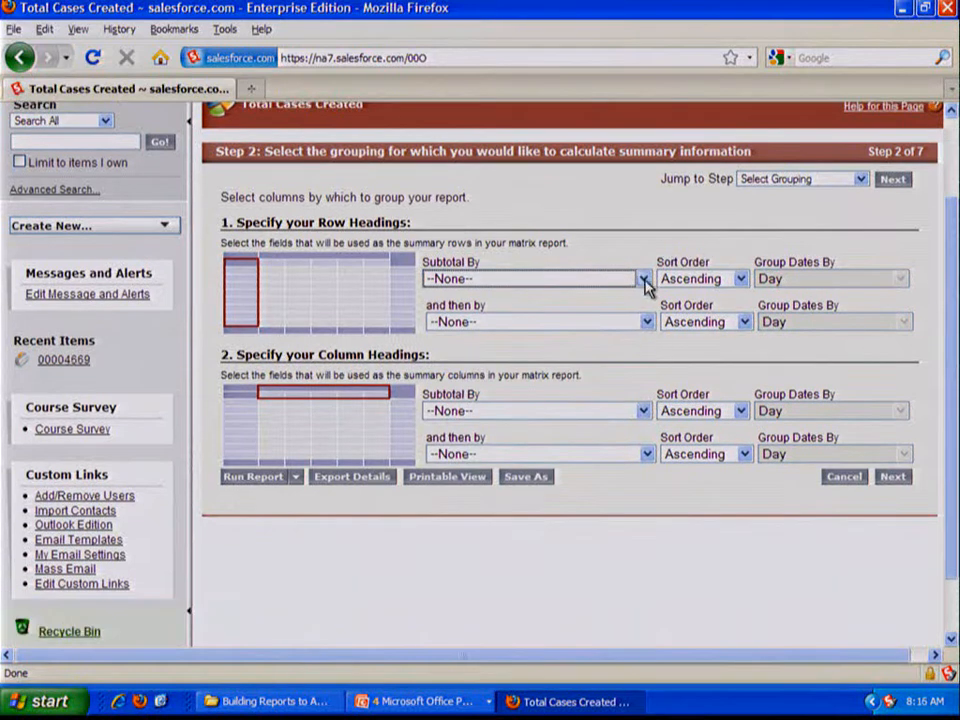
click(644, 280)
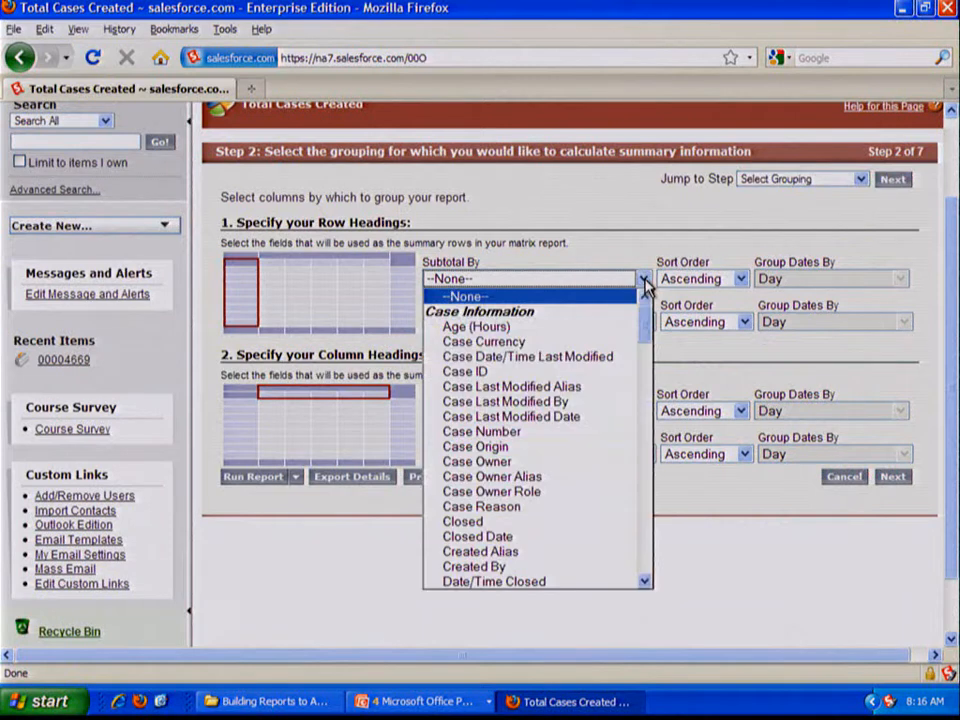
click(585, 463)
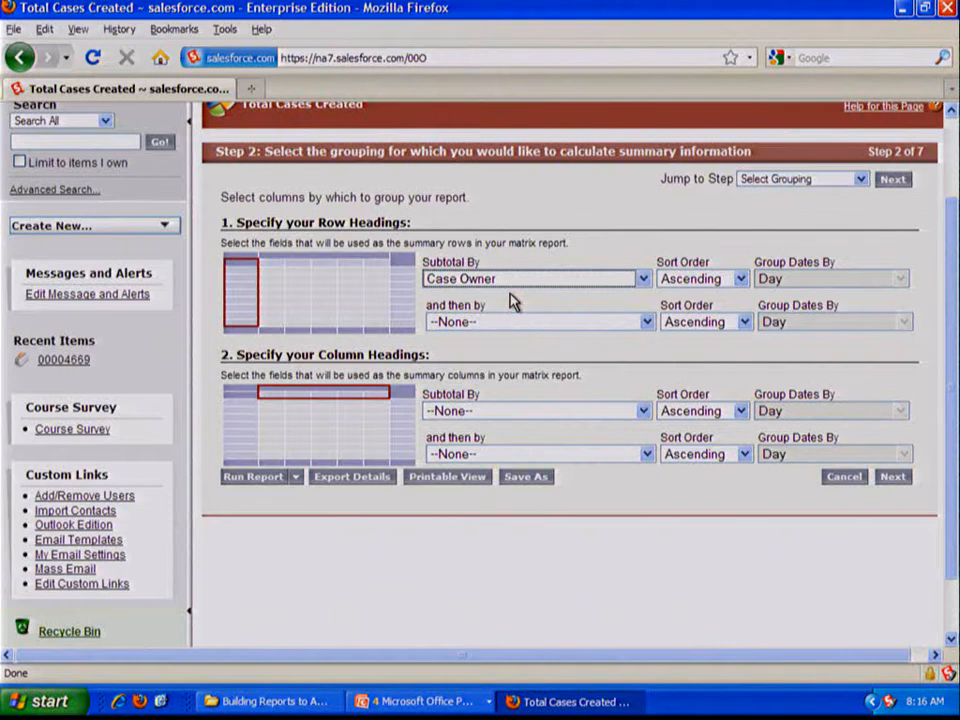
- Add Closed Date as the second row heading, grouping its dates by Calendar Month
click(544, 325)
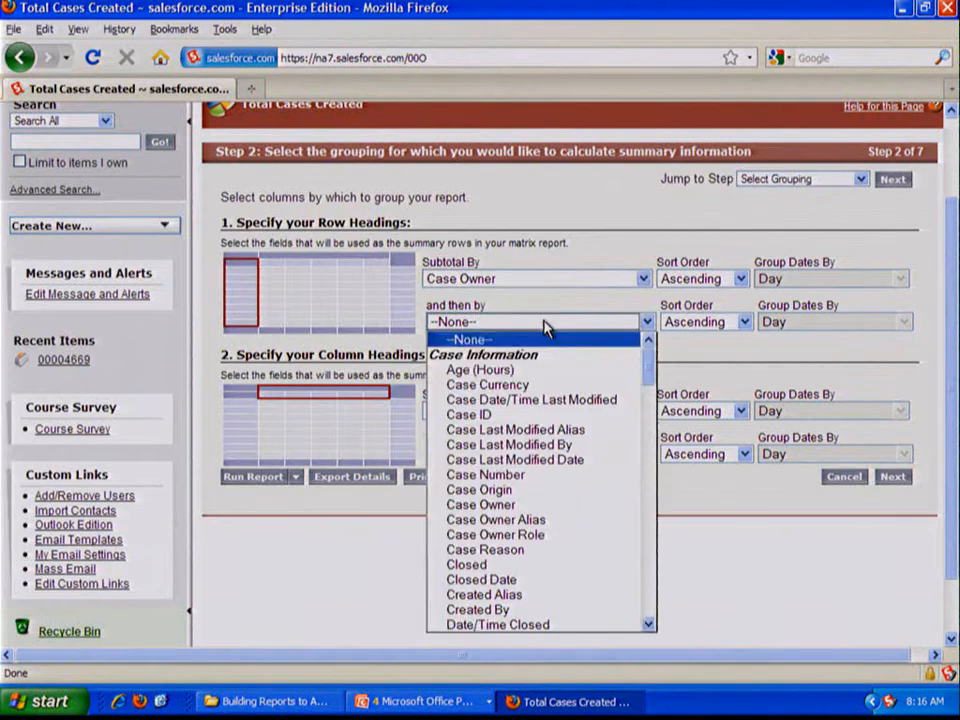
click(542, 580)
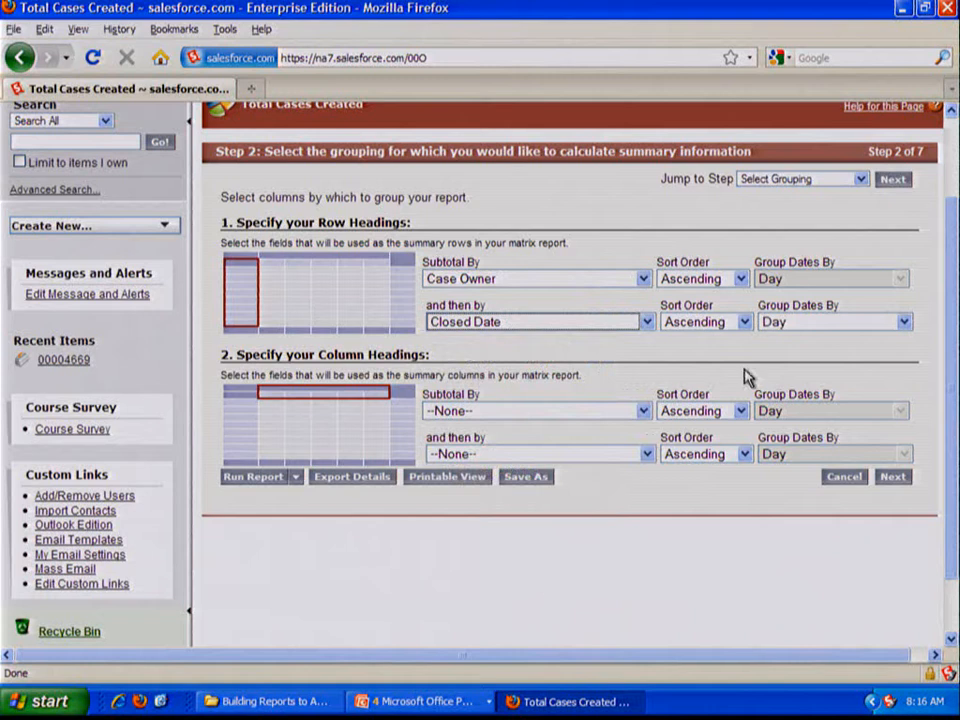
click(817, 346)
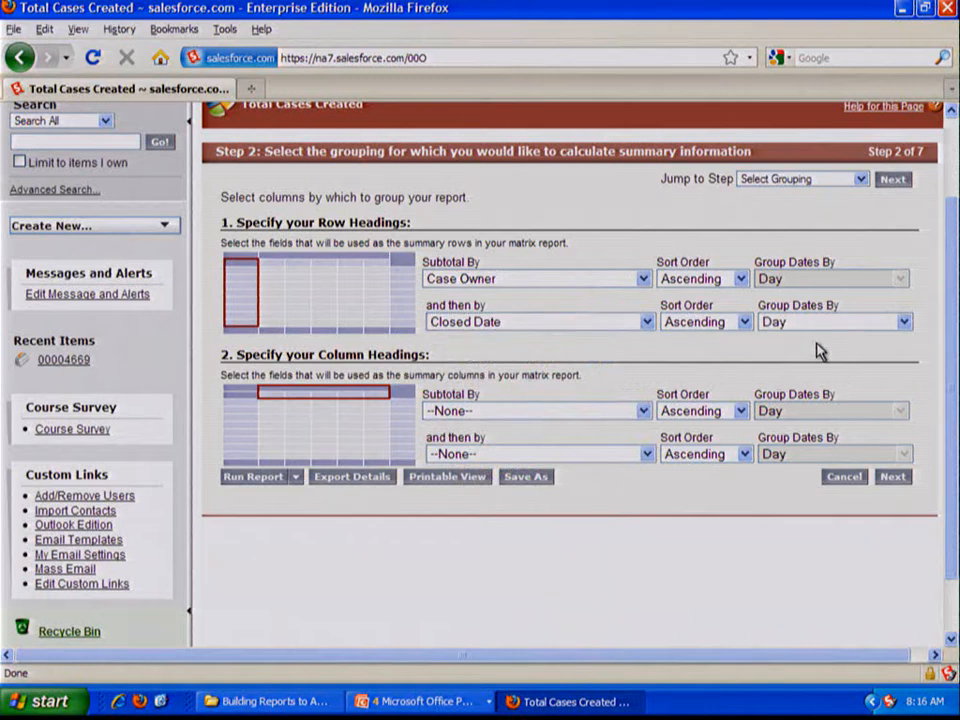
click(866, 324)
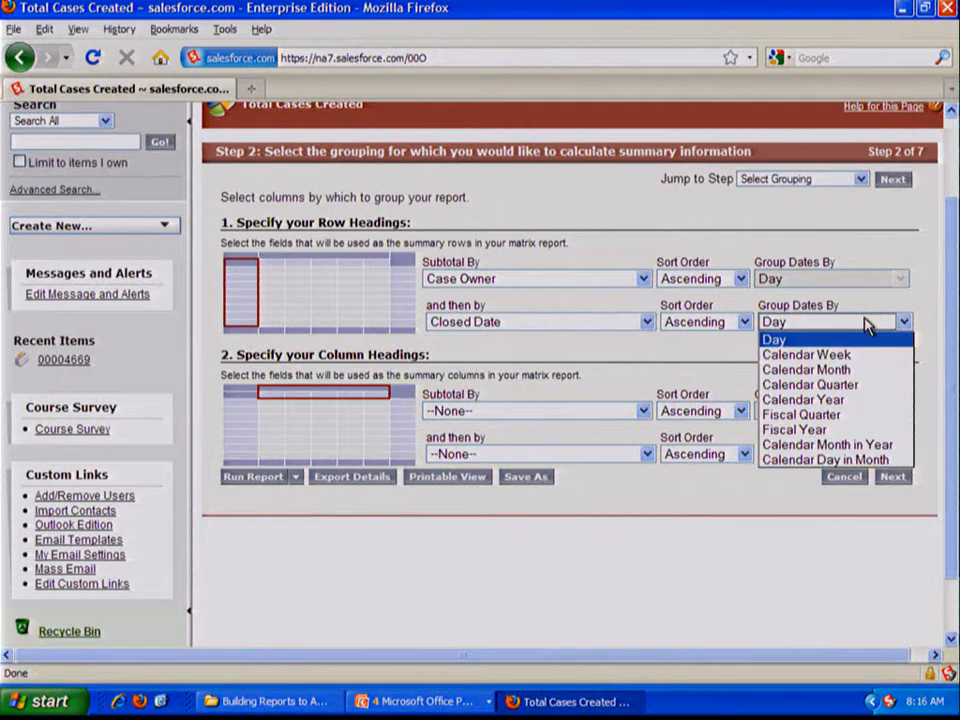
click(868, 372)
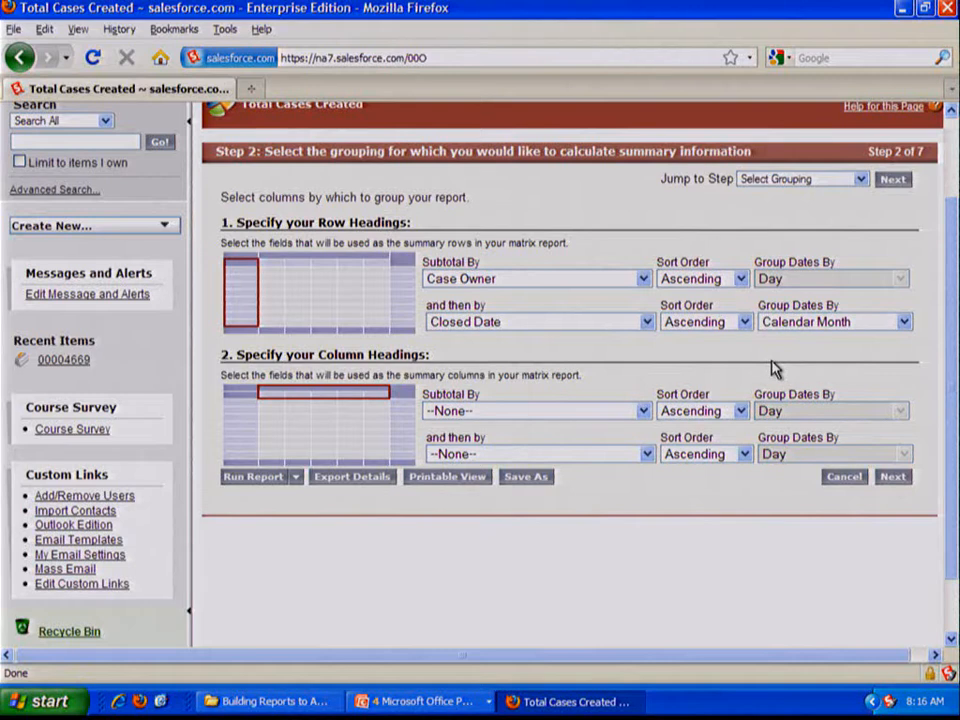
- Set the column heading to subtotal by Case Origin and proceed to the summary fields
click(645, 412)
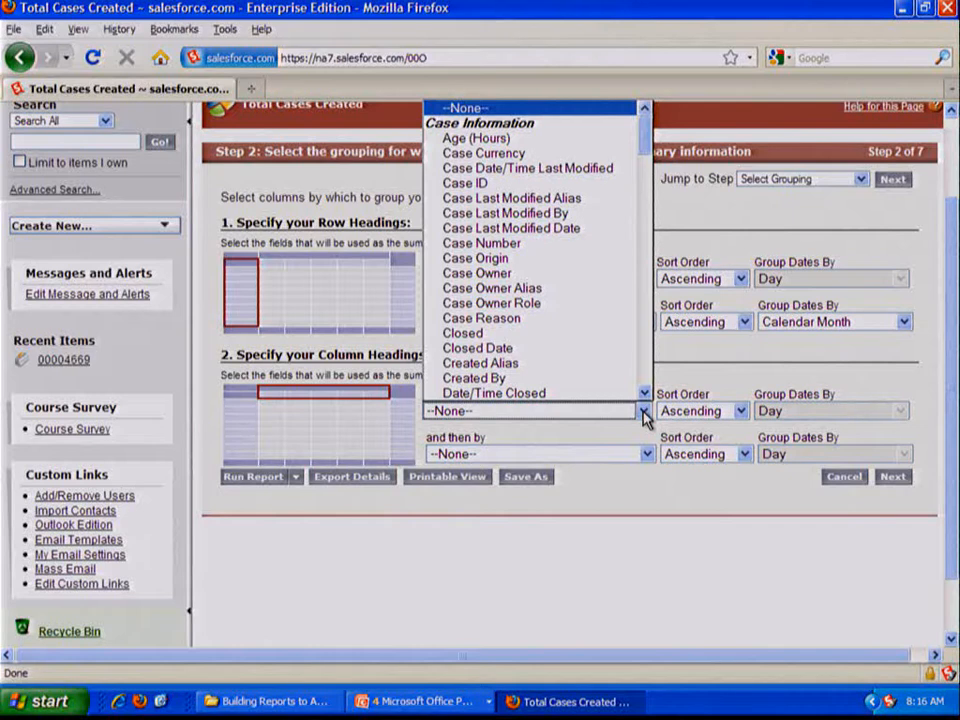
click(551, 260)
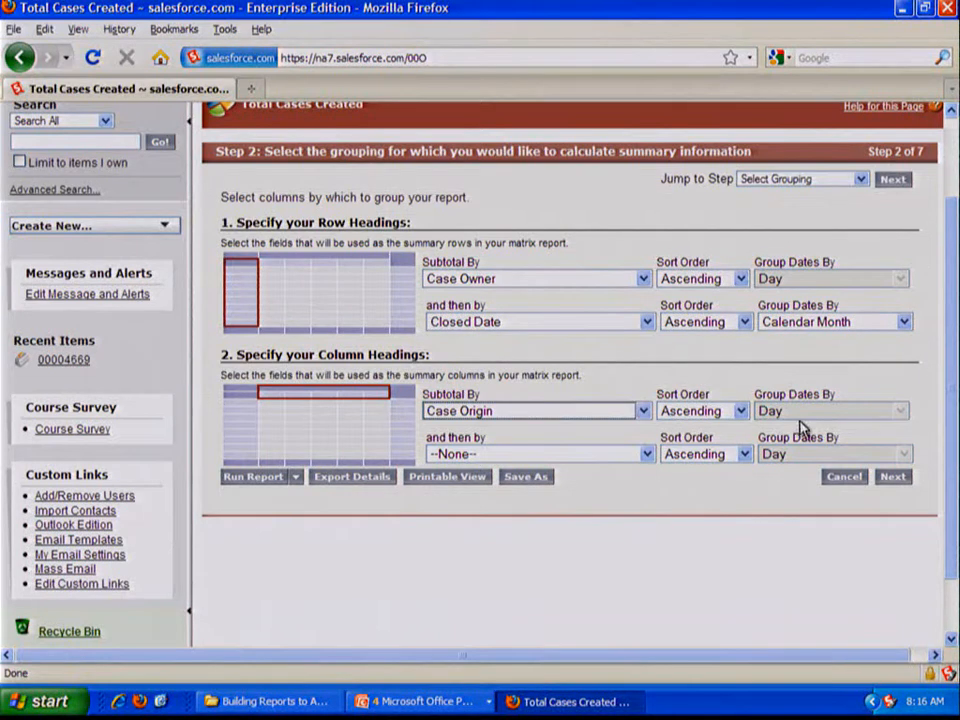
click(893, 477)
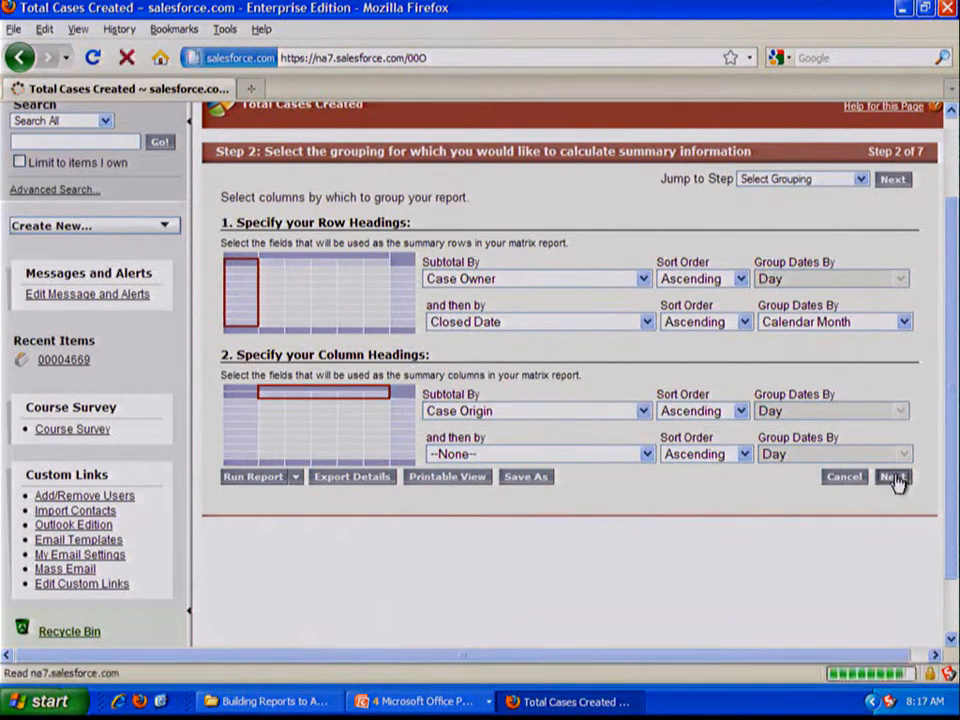
- Select Sum as the summary for the Closed field and proceed to the report column selection
scroll(757, 448, down, 2)
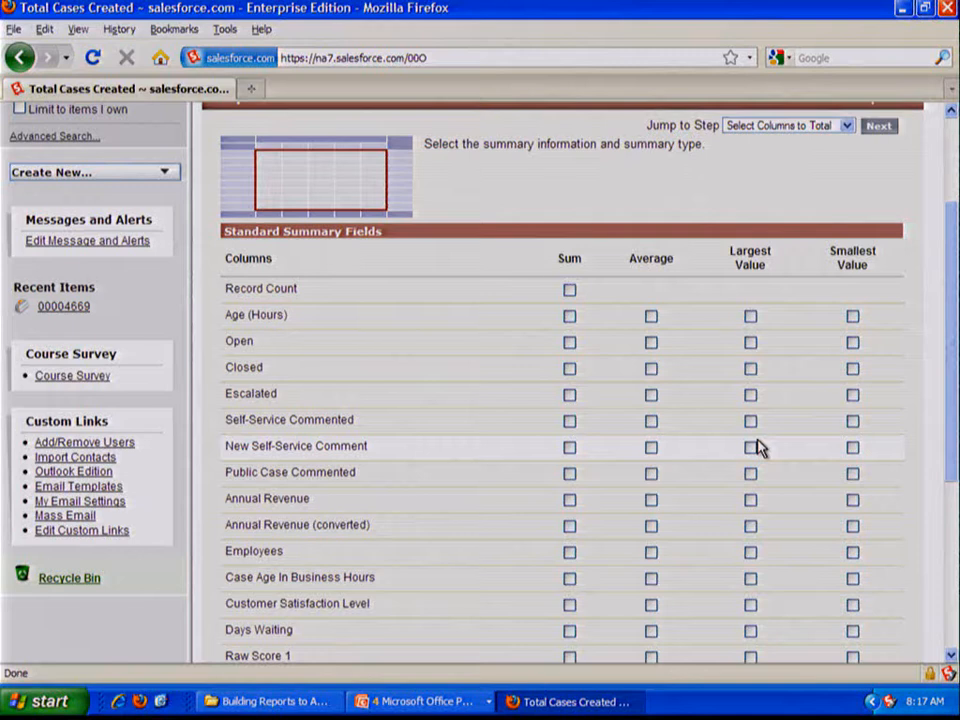
double_click(229, 370)
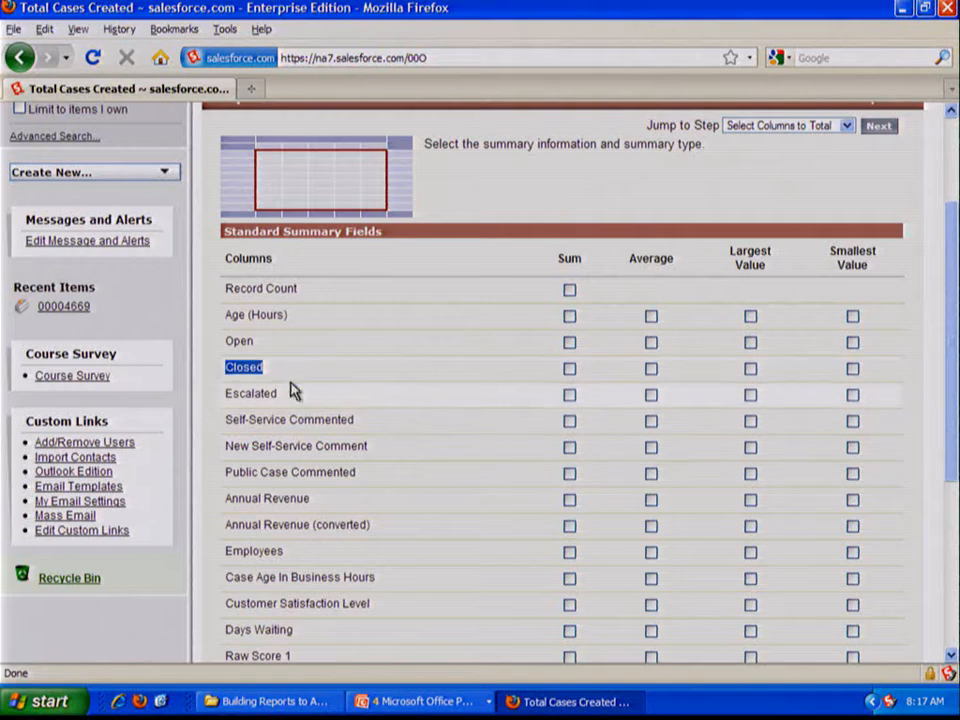
click(572, 374)
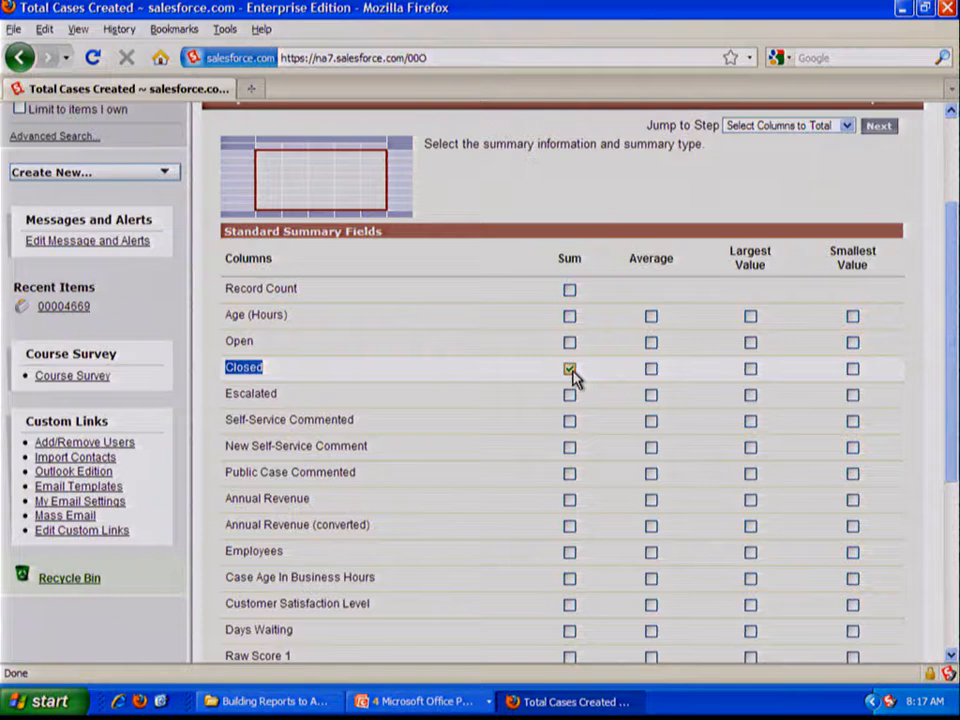
click(872, 156)
click(882, 128)
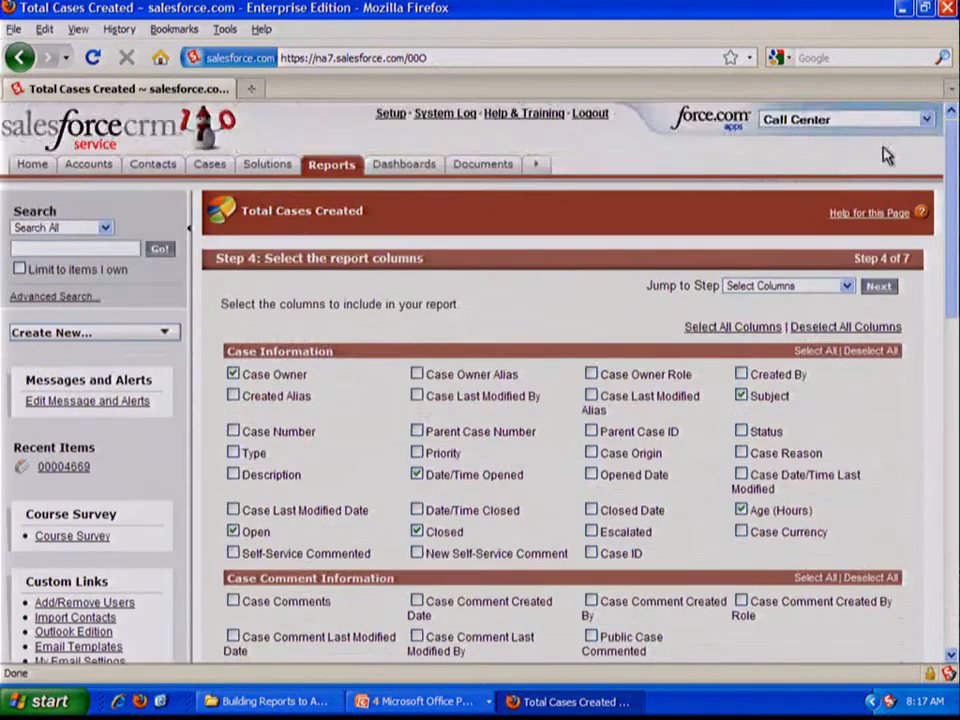
- Examine the wizard's list of steps and the report columns available in each section
scroll(808, 262, down, 2)
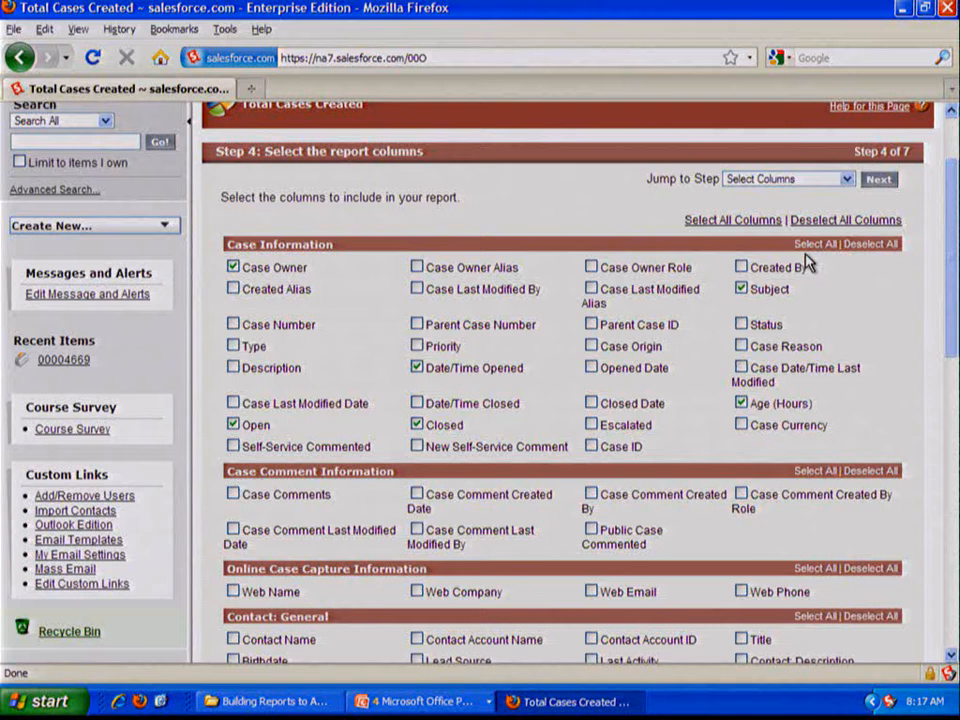
click(797, 183)
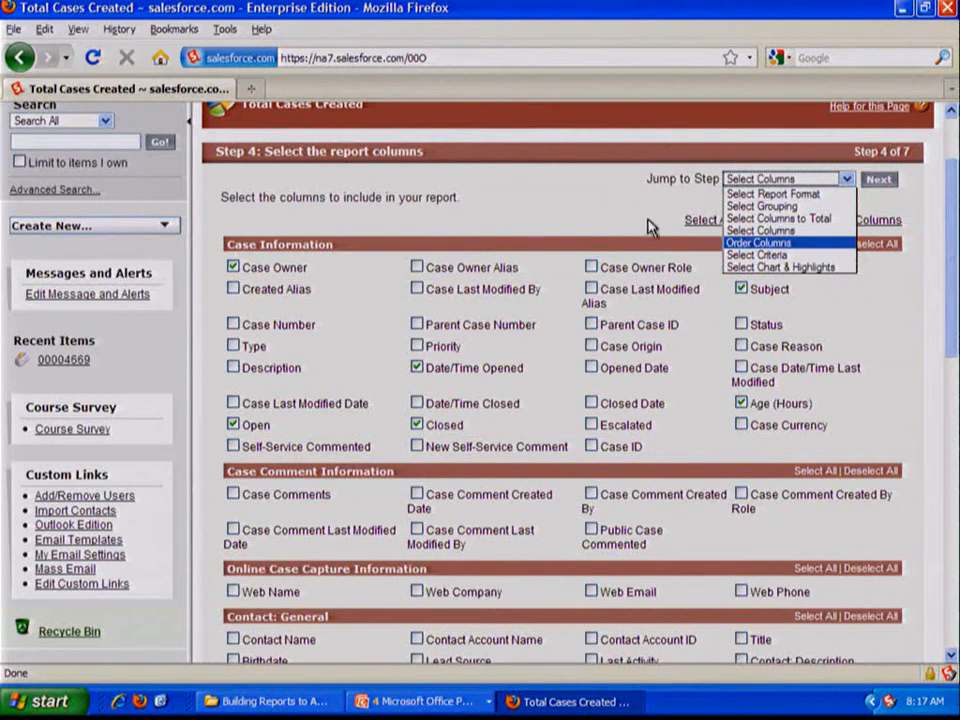
click(628, 236)
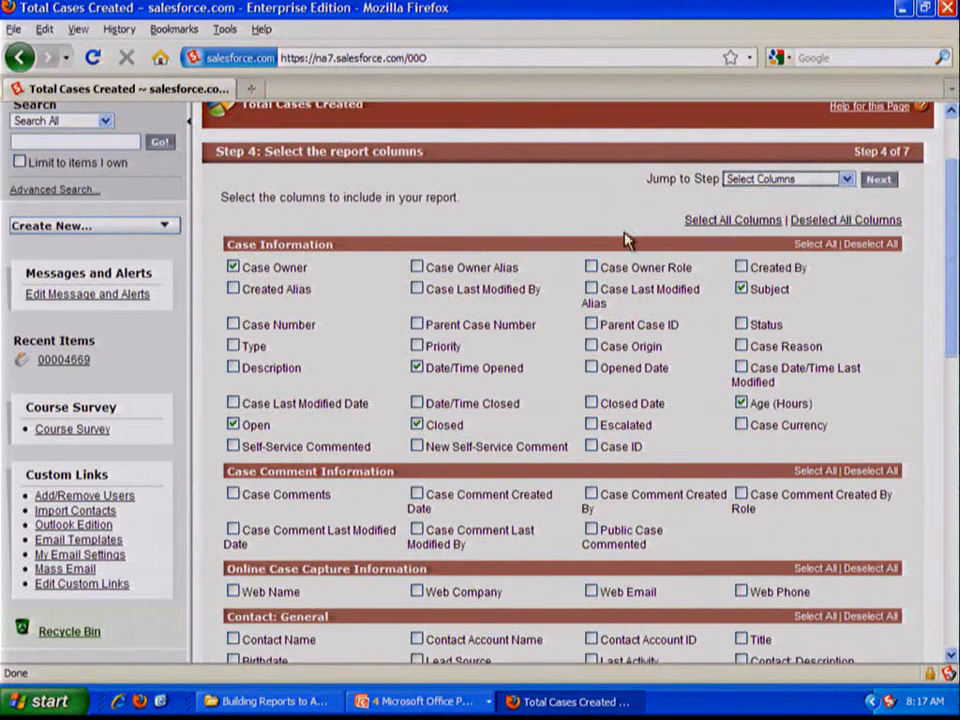
scroll(622, 320, down, 10)
scroll(614, 352, down, 3)
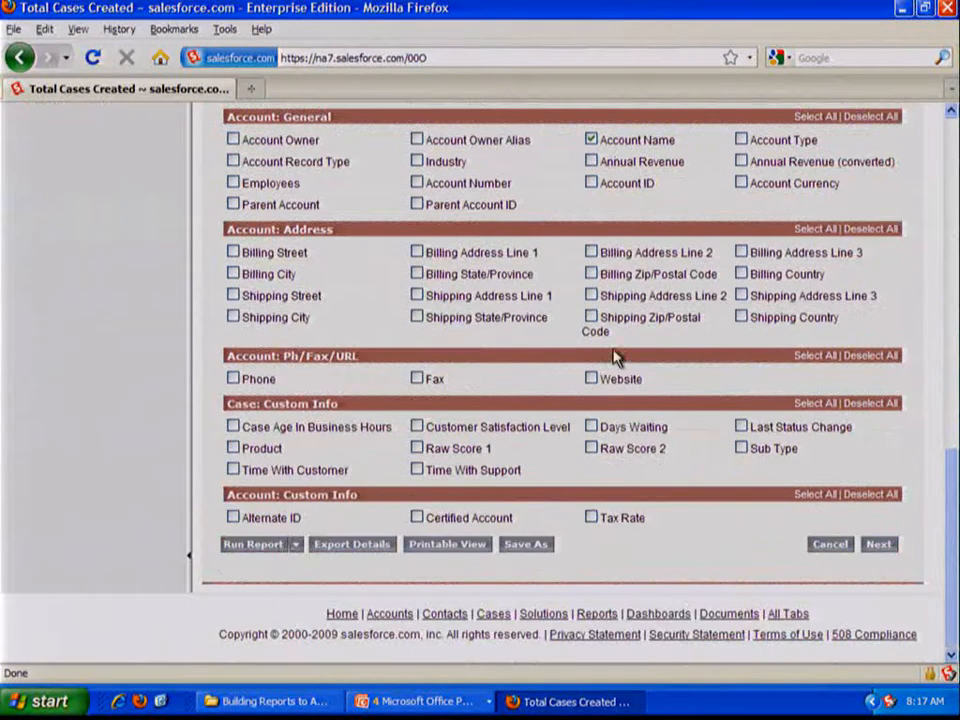
scroll(486, 505, up, 20)
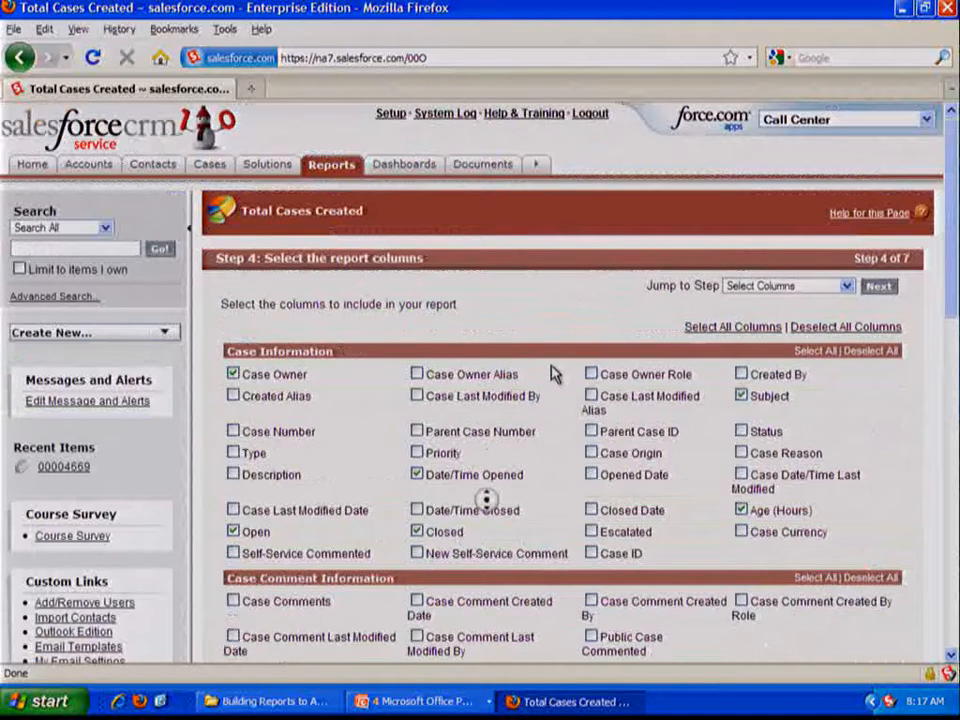
scroll(555, 315, down, 2)
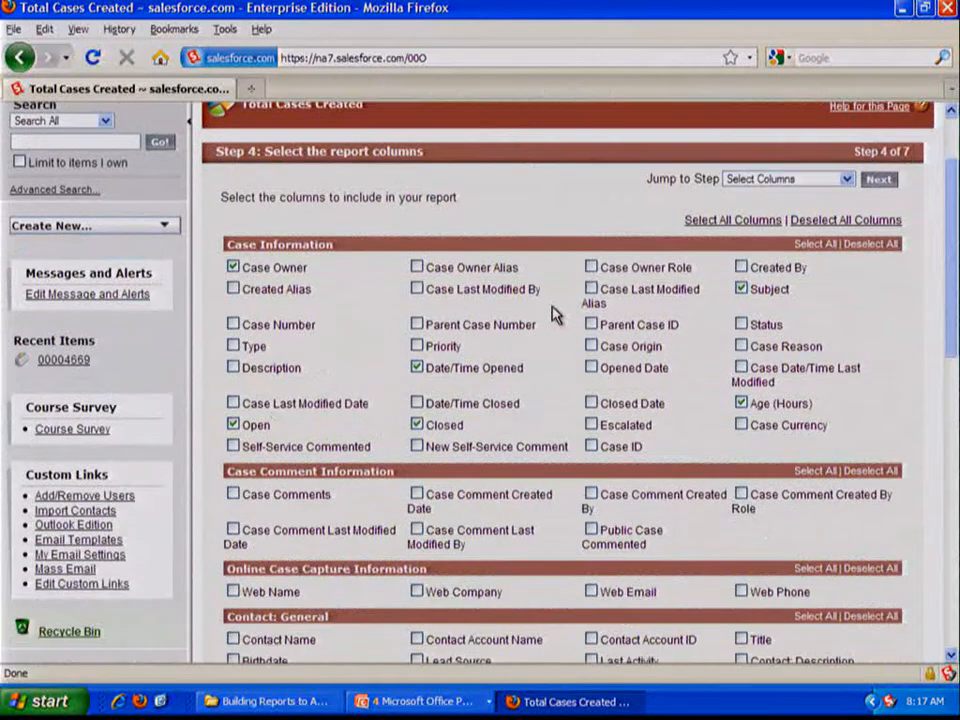
- Remove the Open, Date/Time Opened, Closed and Age (Hours) columns from the report
click(233, 426)
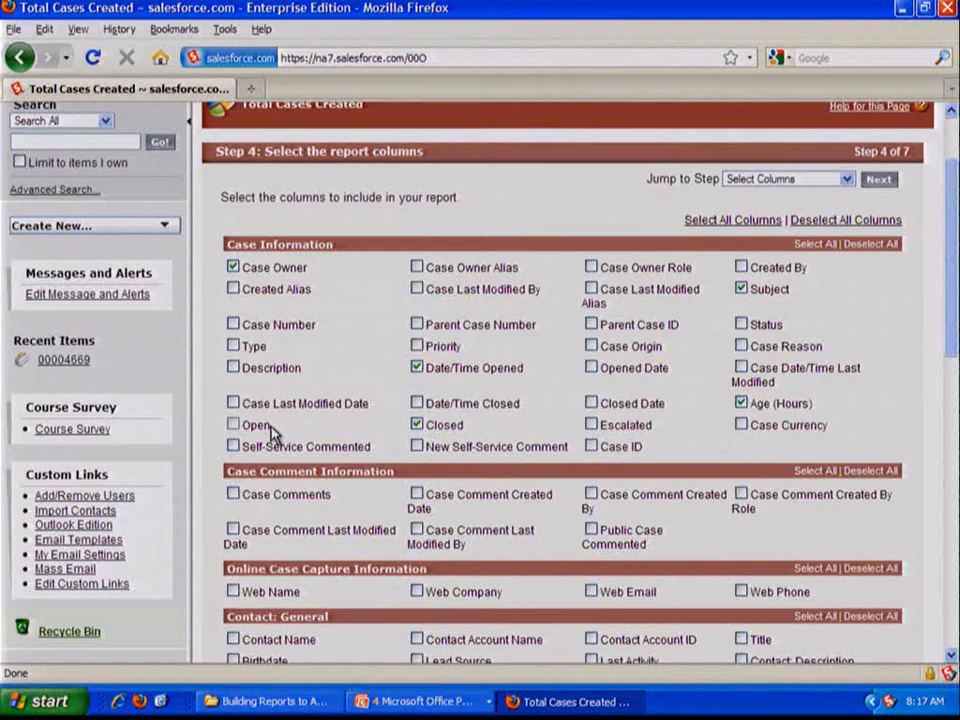
click(417, 367)
click(417, 425)
drag(460, 432, 428, 430)
click(551, 431)
drag(775, 406, 760, 410)
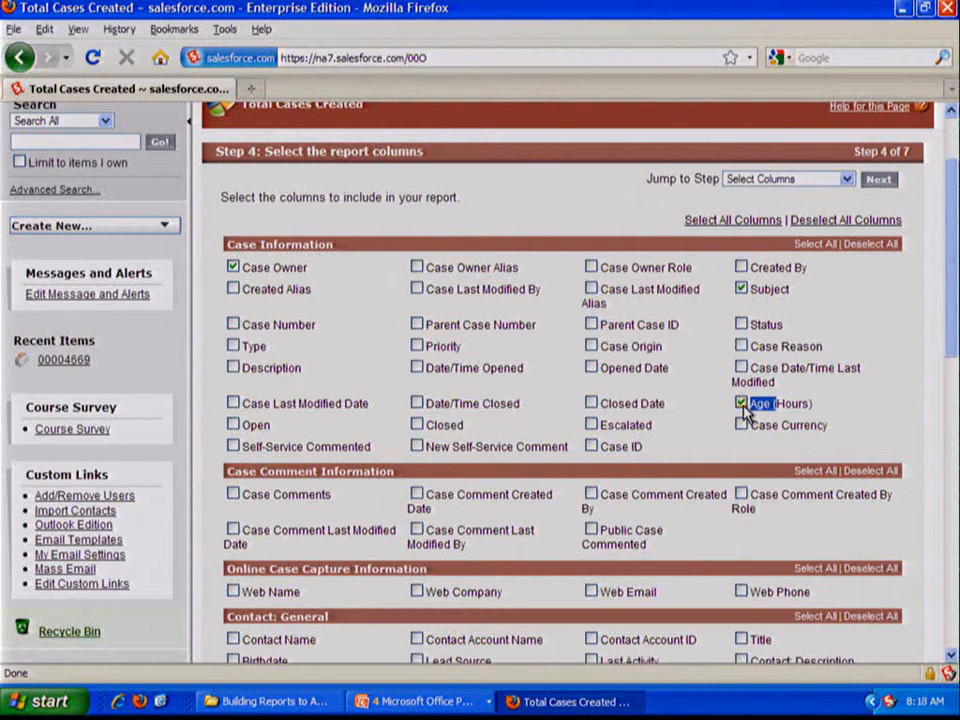
click(741, 403)
click(692, 410)
- Include the Case Origin column from the case information in the report
scroll(692, 410, down, 1)
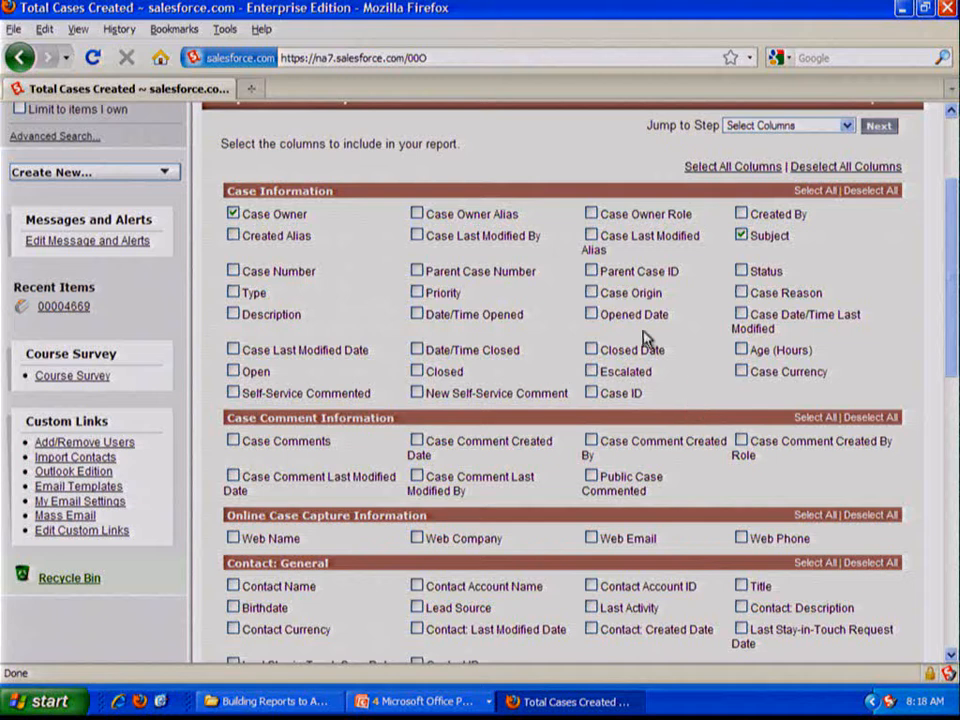
mouse_move(606, 299)
mouse_down()
mouse_move(668, 300)
mouse_move(597, 296)
mouse_up()
click(593, 292)
click(790, 278)
drag(664, 295, 604, 296)
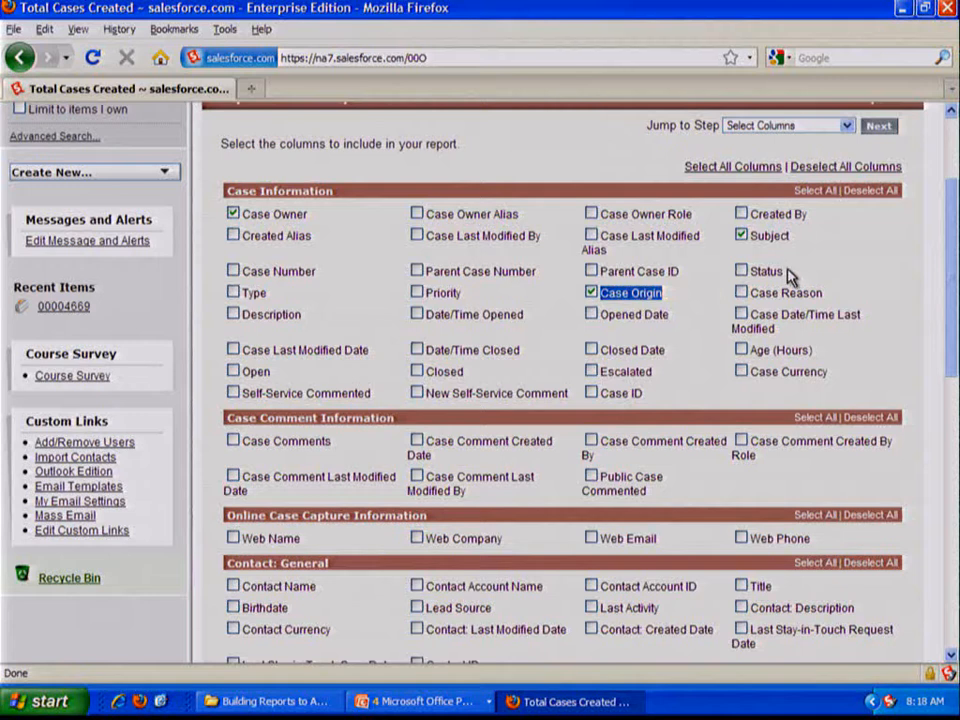
- Include the Status column in the report and proceed past the column order, kept as it is, to the report criteria
drag(790, 278, 742, 276)
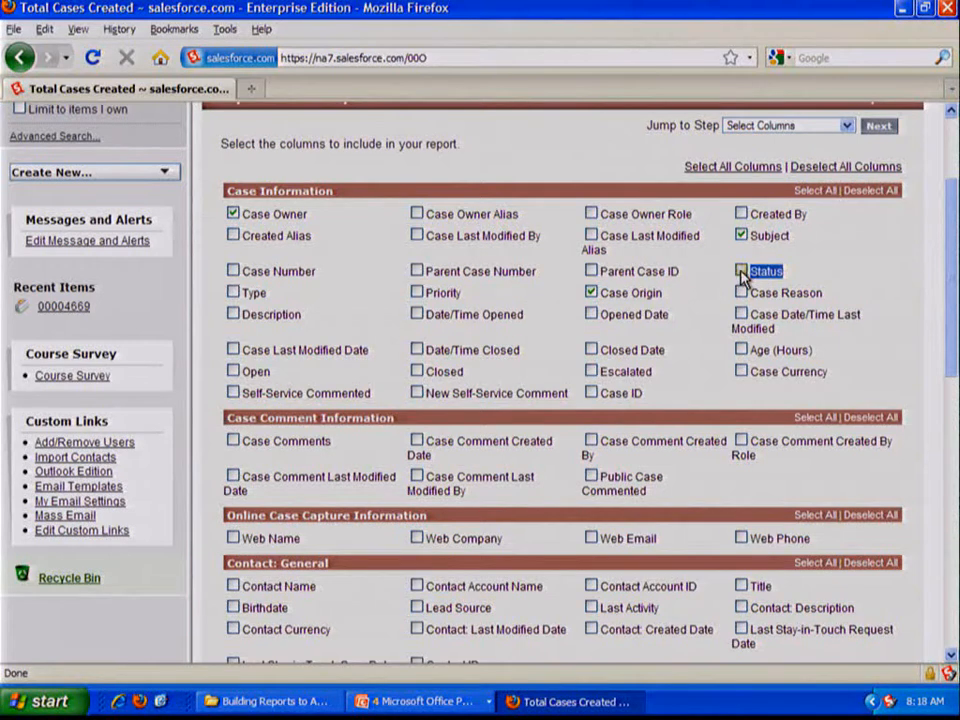
click(741, 272)
click(882, 128)
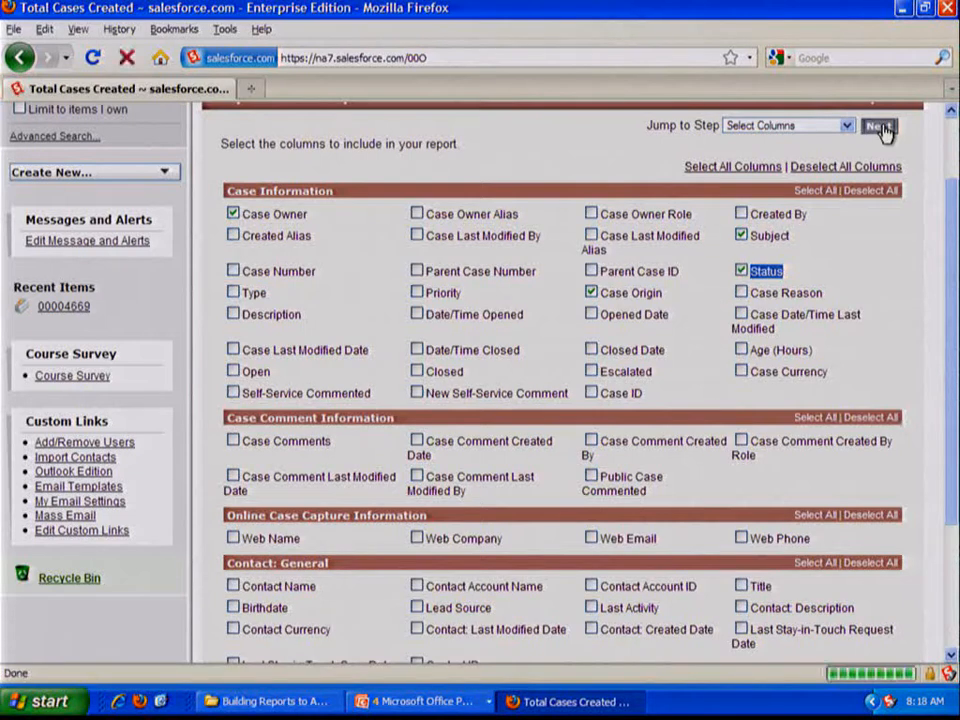
scroll(732, 347, down, 1)
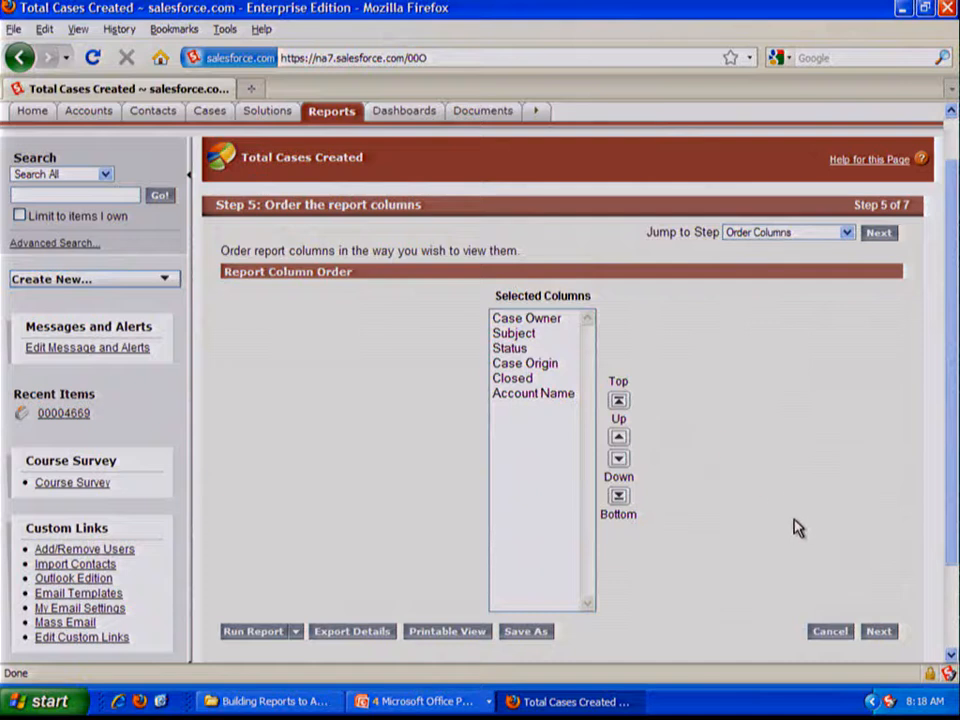
click(880, 638)
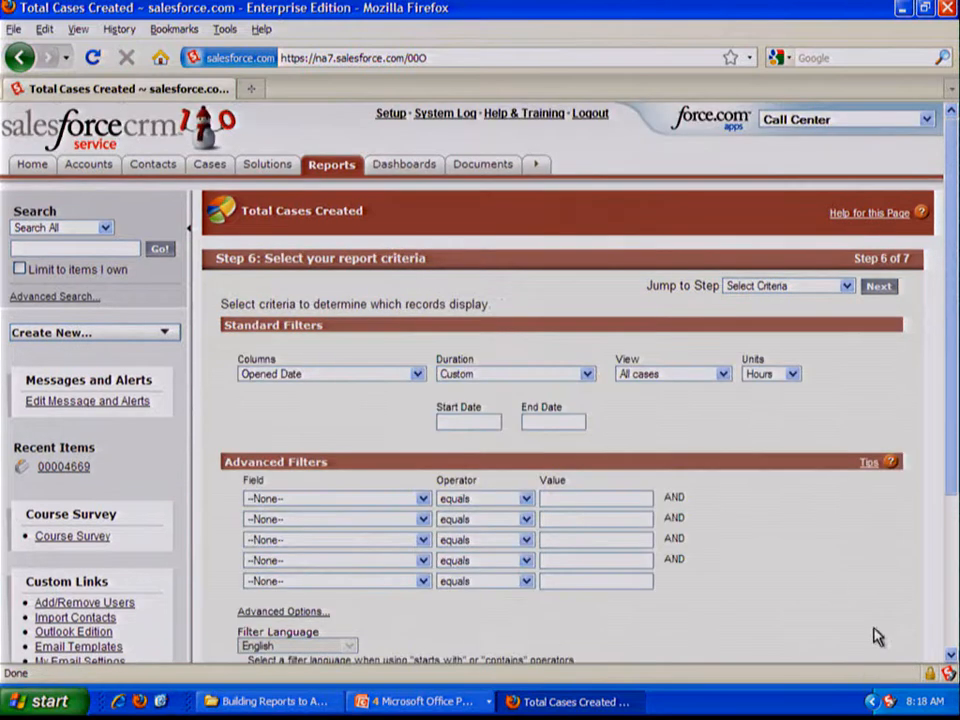
- Set the date column of the report's standard filter to Closed Date
scroll(781, 574, down, 1)
scroll(781, 574, down, 1)
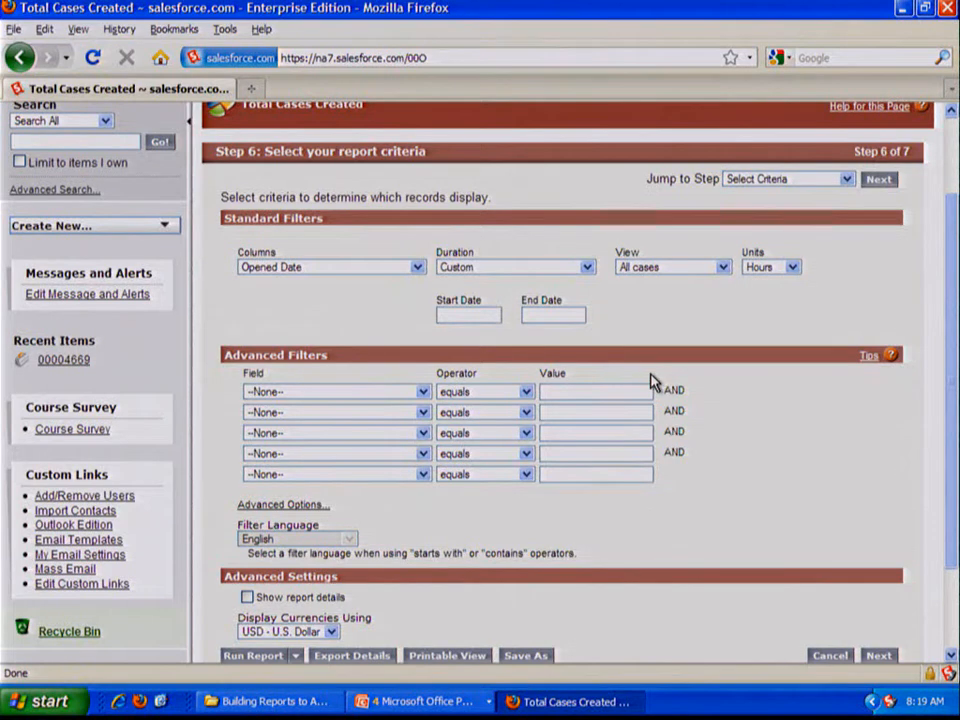
click(552, 270)
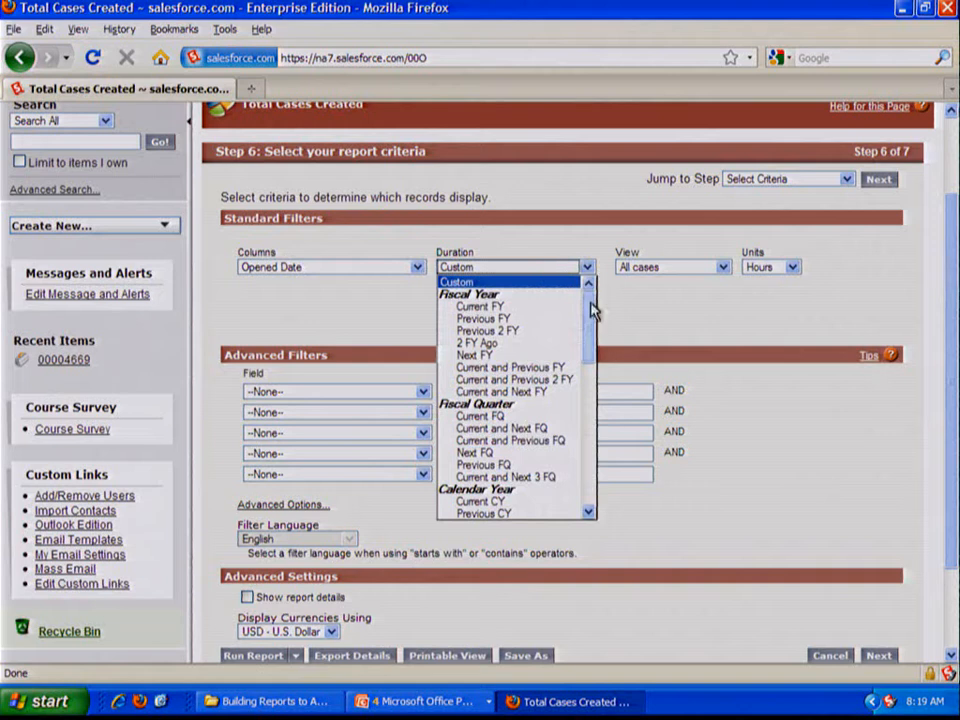
click(628, 302)
click(418, 268)
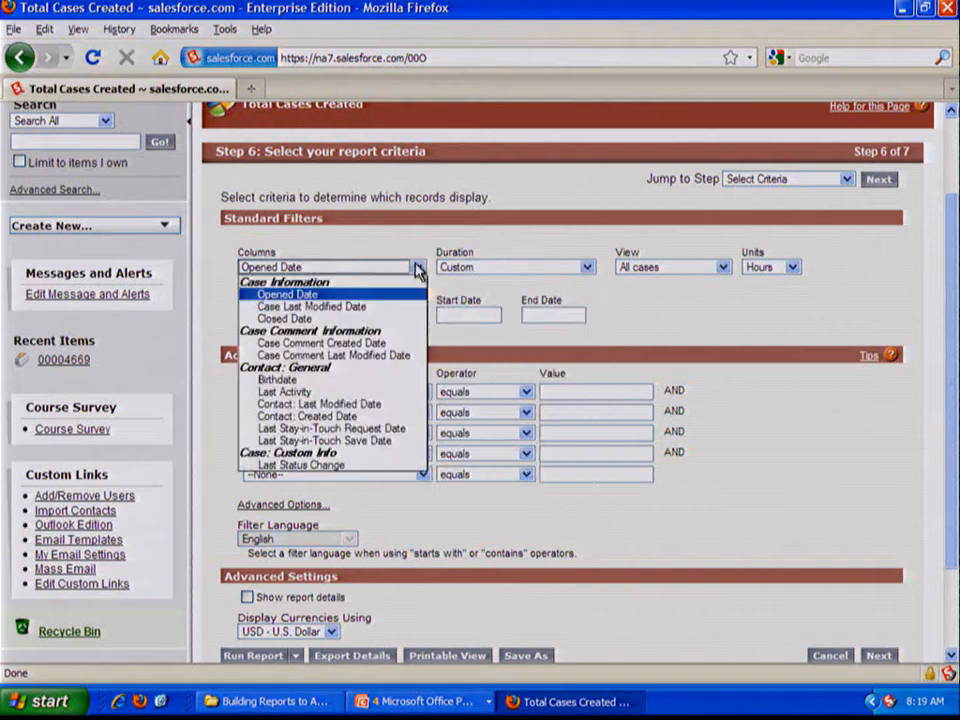
click(382, 319)
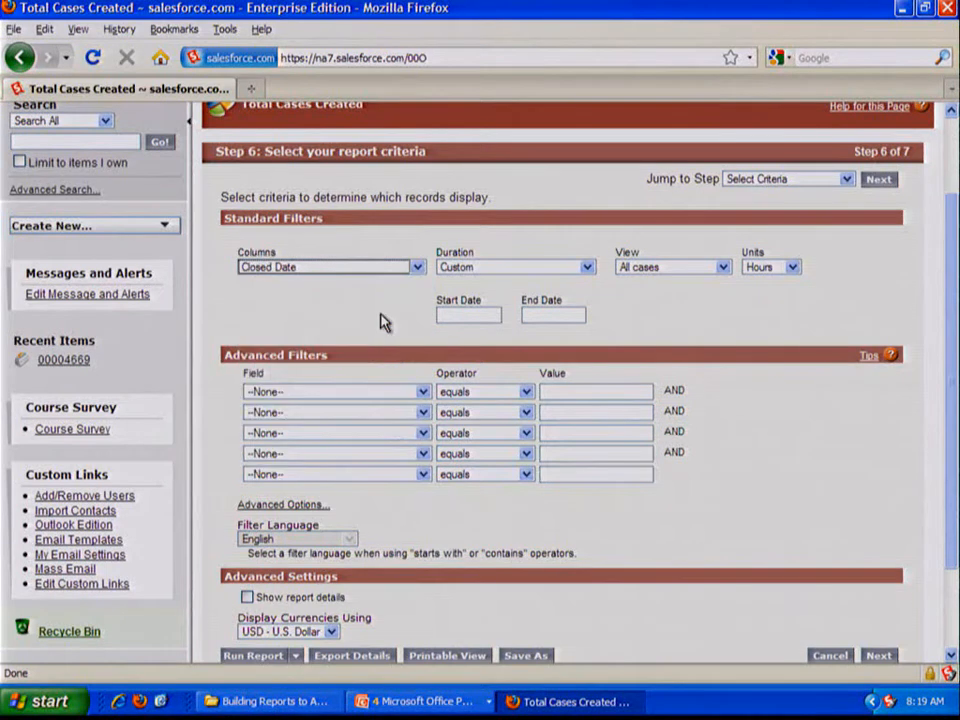
- Set the duration of the Closed Date filter to the current calendar year (Current CY)
click(520, 270)
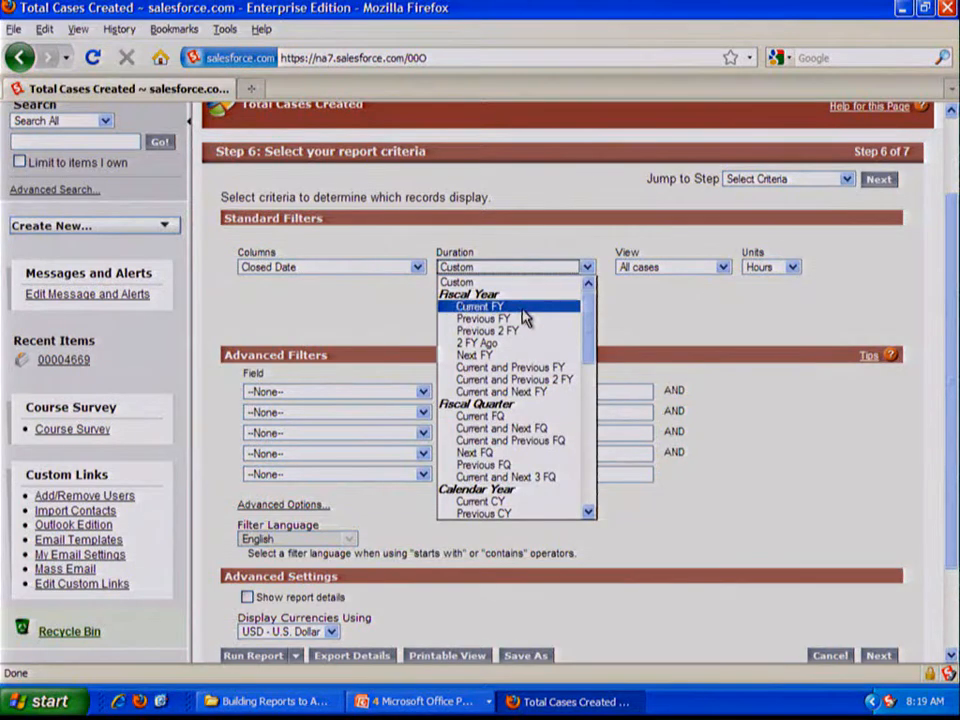
scroll(526, 430, down, 1)
scroll(526, 430, down, 2)
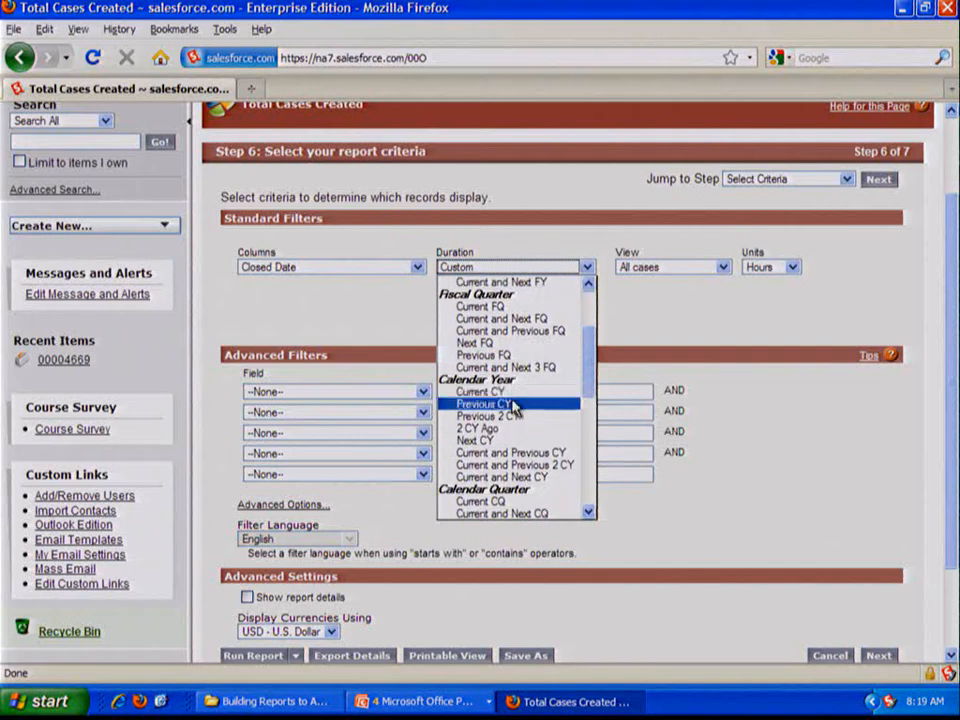
click(511, 395)
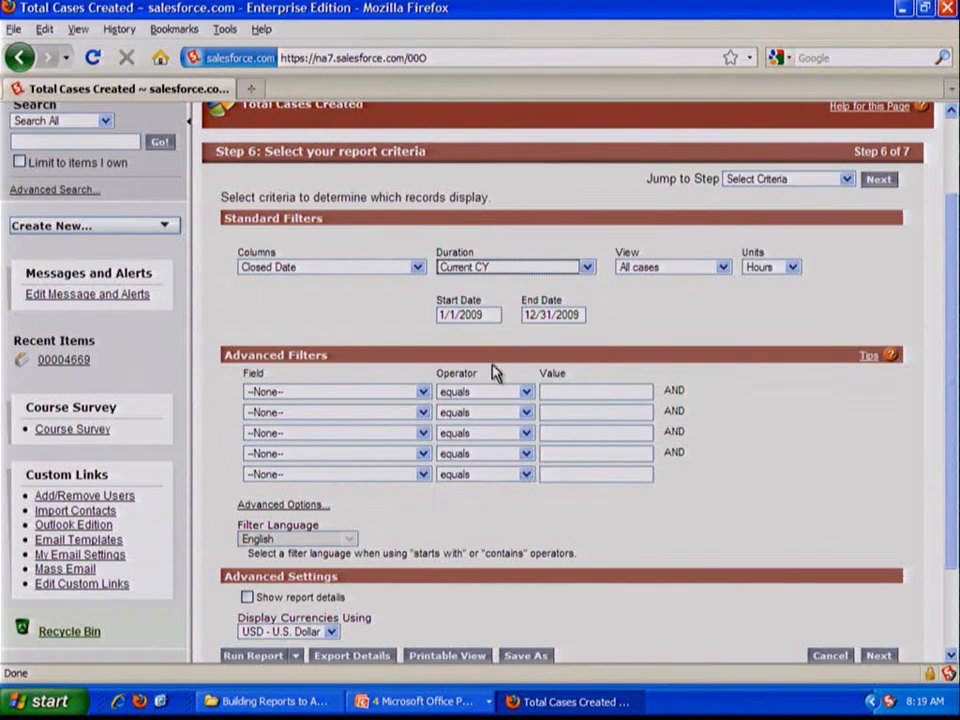
click(489, 314)
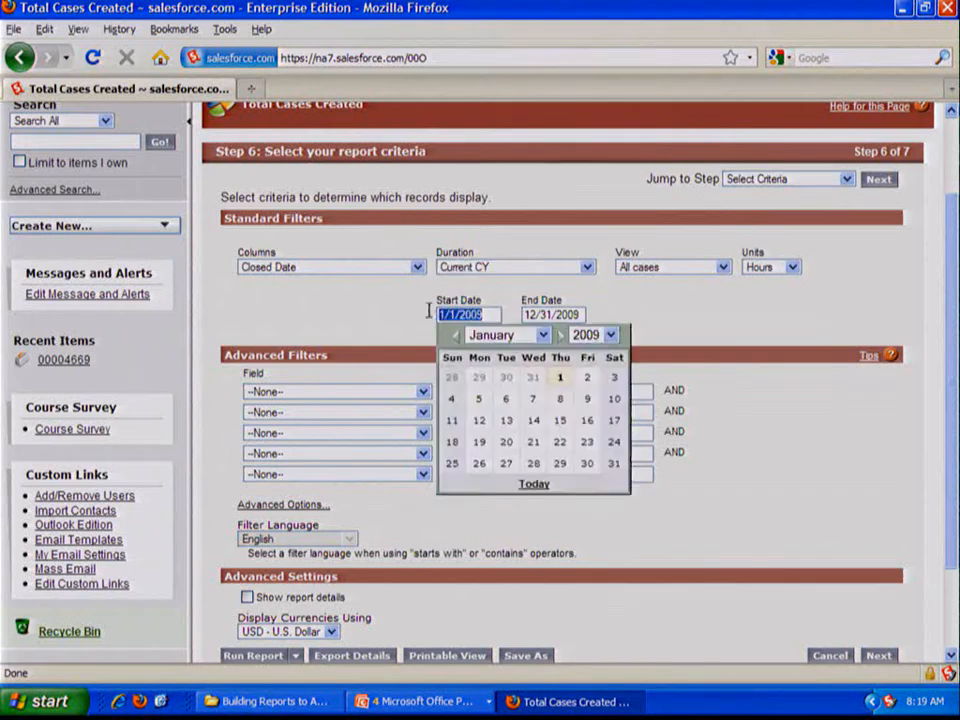
click(505, 288)
drag(565, 302, 434, 307)
click(419, 306)
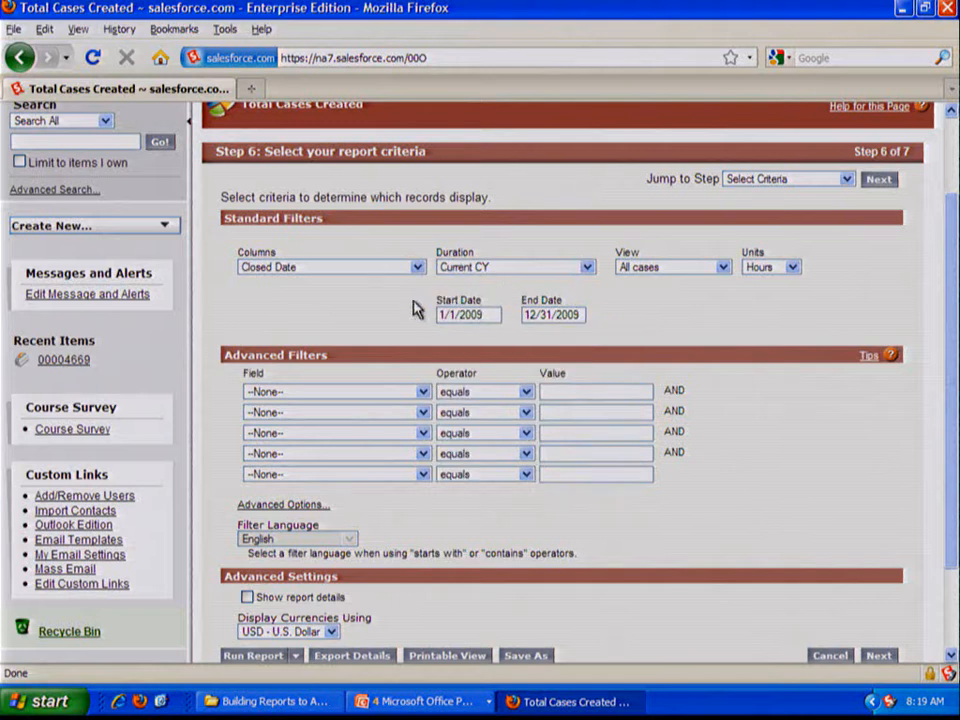
- Add an advanced filter where Closed equals True and proceed to the chart and highlights settings
scroll(418, 306, down, 3)
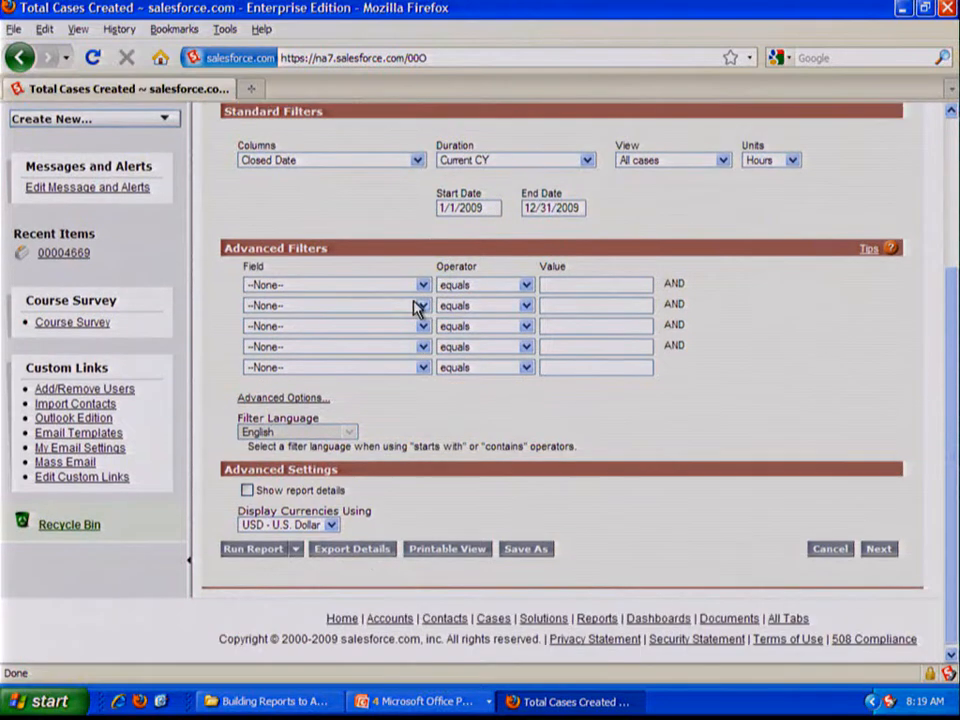
click(422, 285)
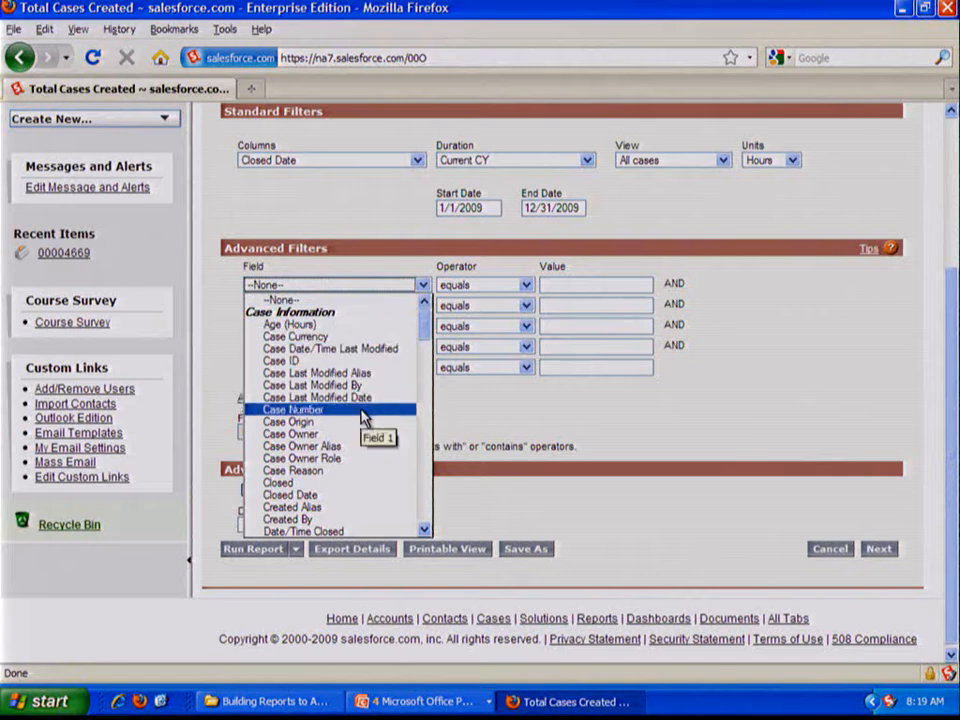
click(372, 483)
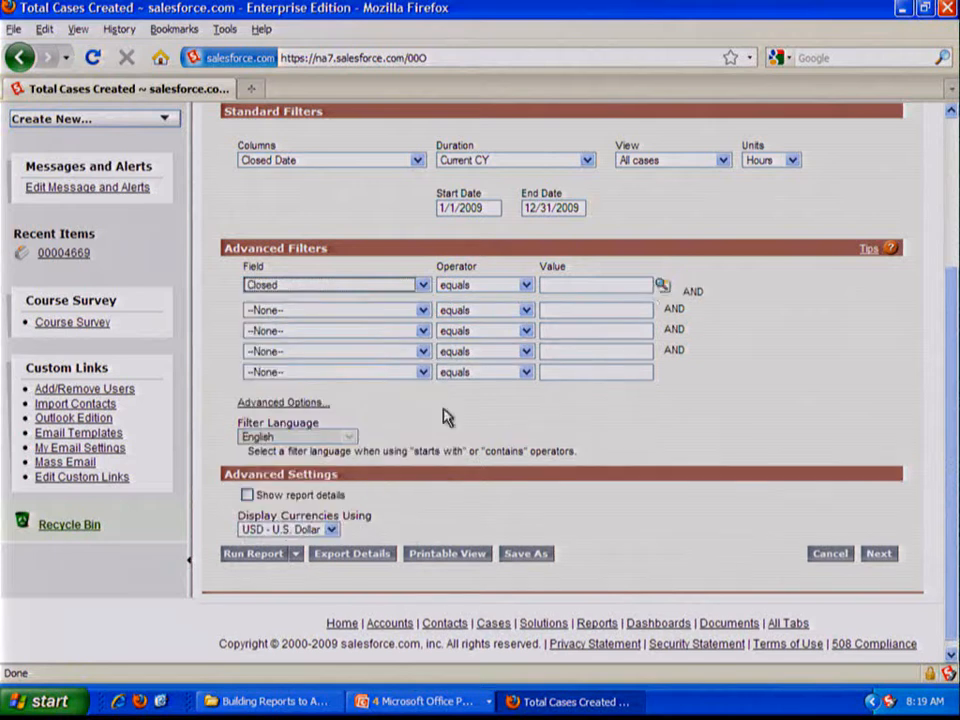
click(661, 287)
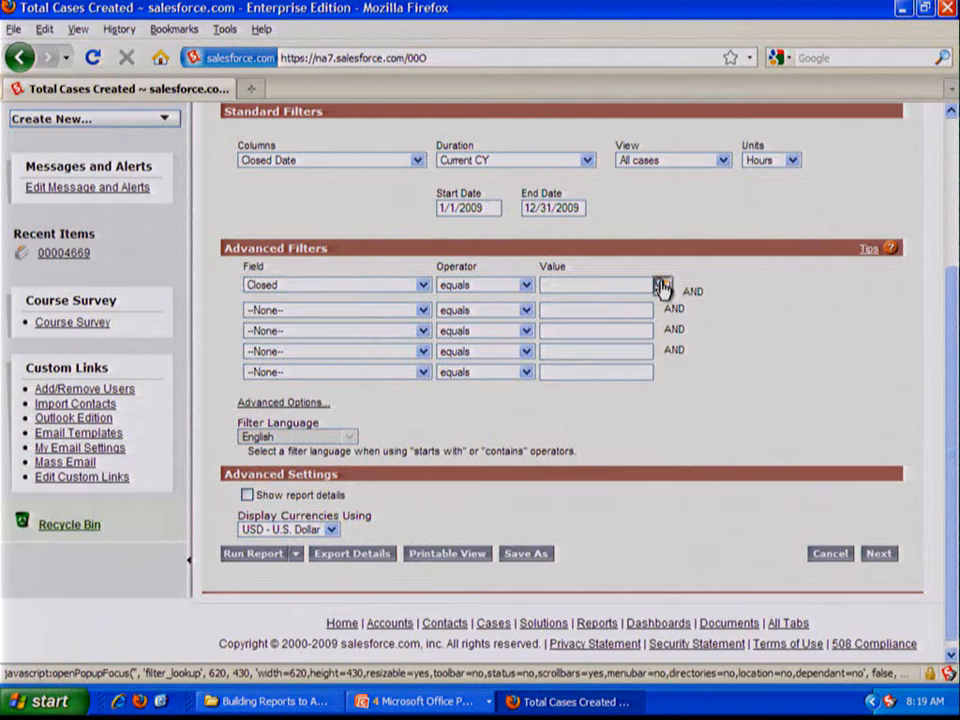
click(50, 187)
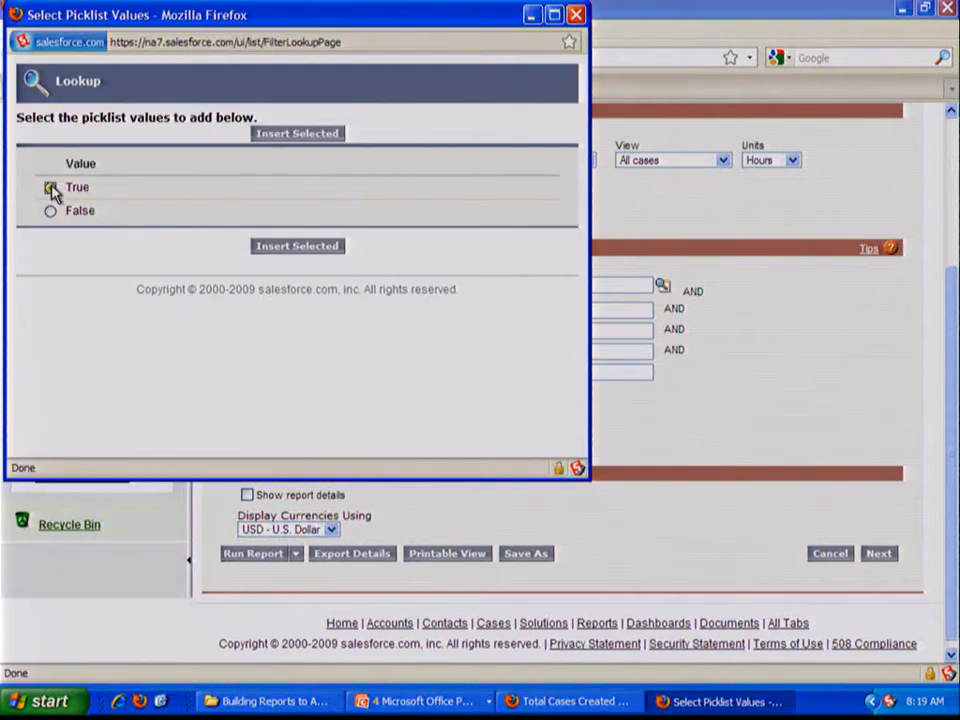
click(268, 134)
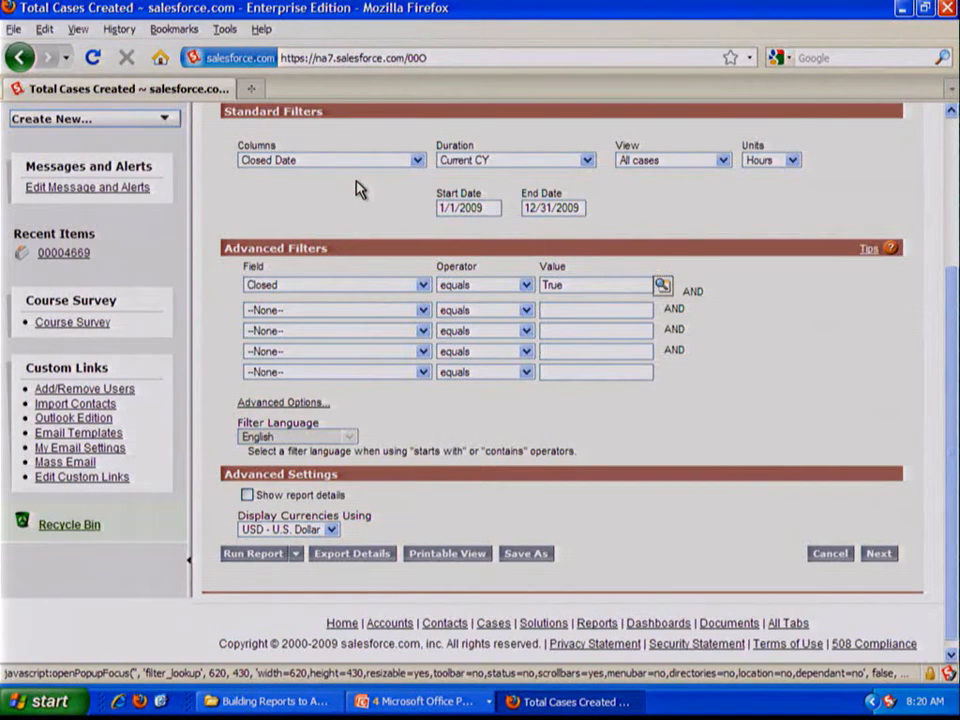
click(879, 554)
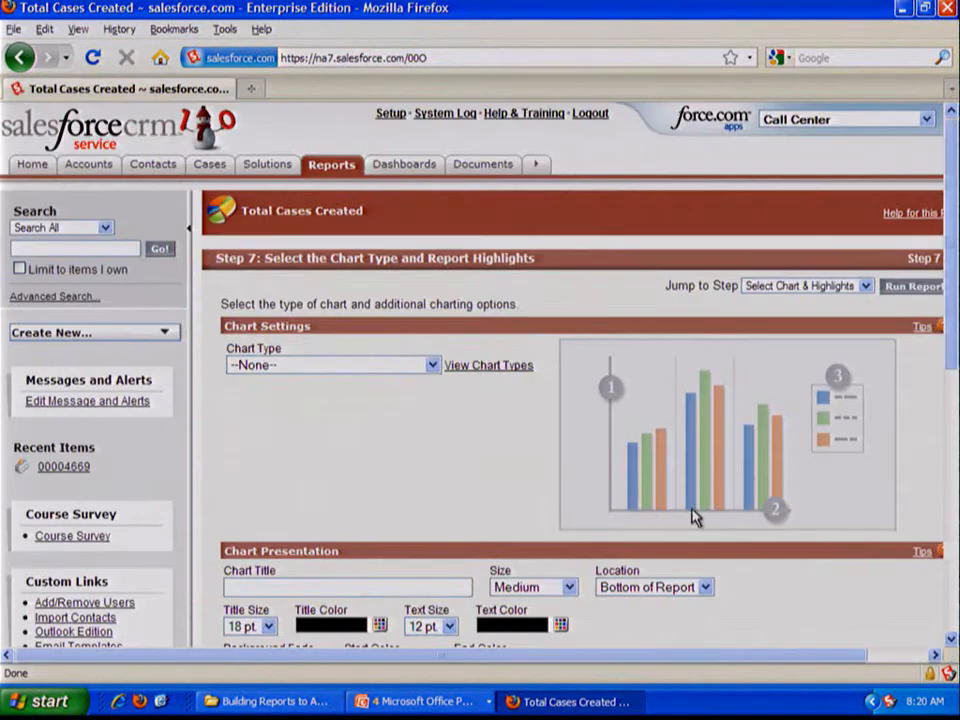
- Set the report's chart type to Vertical Column - Grouped
click(432, 365)
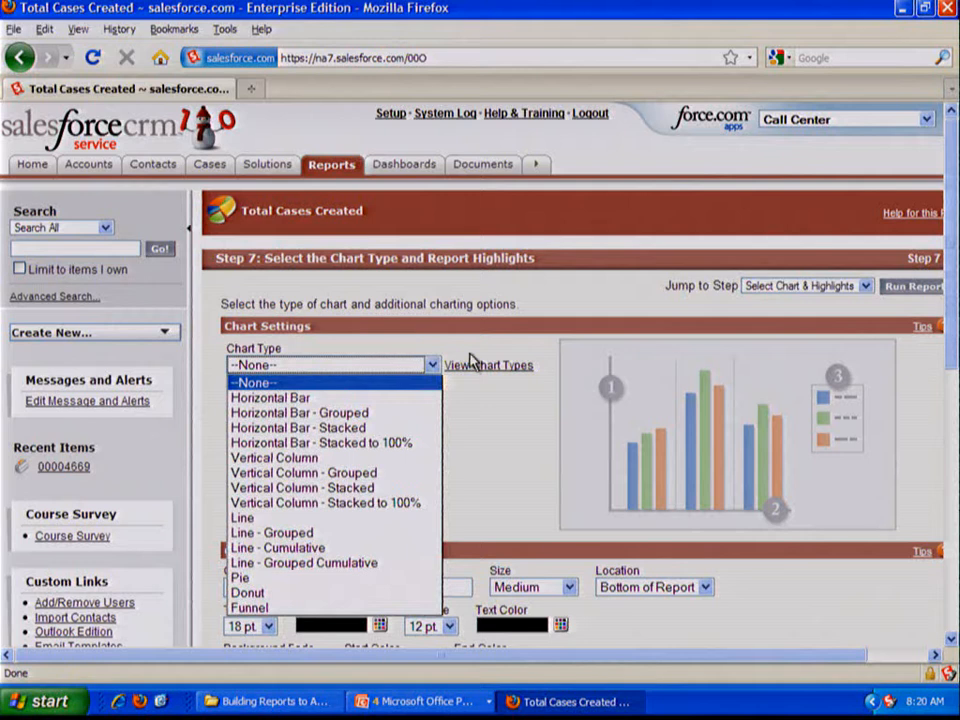
click(471, 364)
scroll(475, 360, down, 1)
click(432, 312)
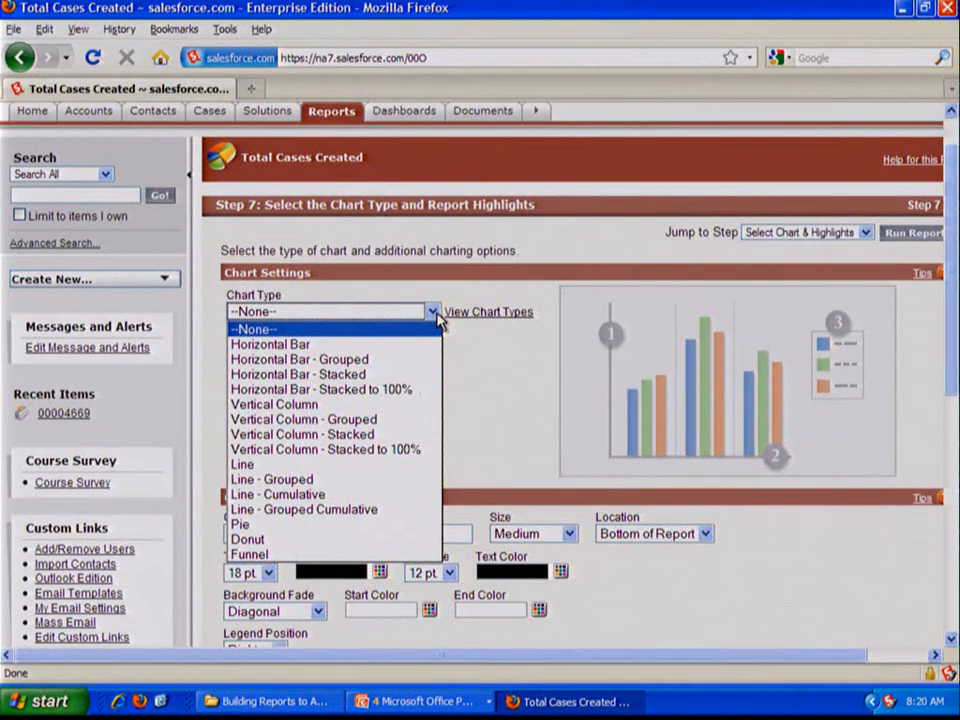
click(375, 420)
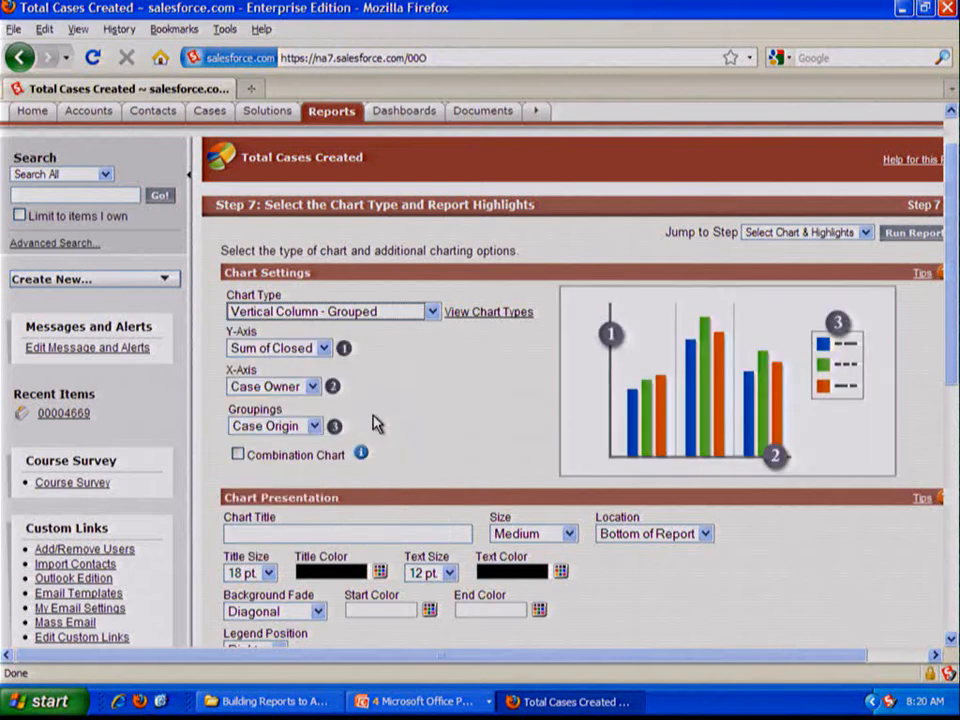
- Plot Record Count on the chart's Y-axis against Closed Date on the X-axis, grouped by Case Owner
click(324, 350)
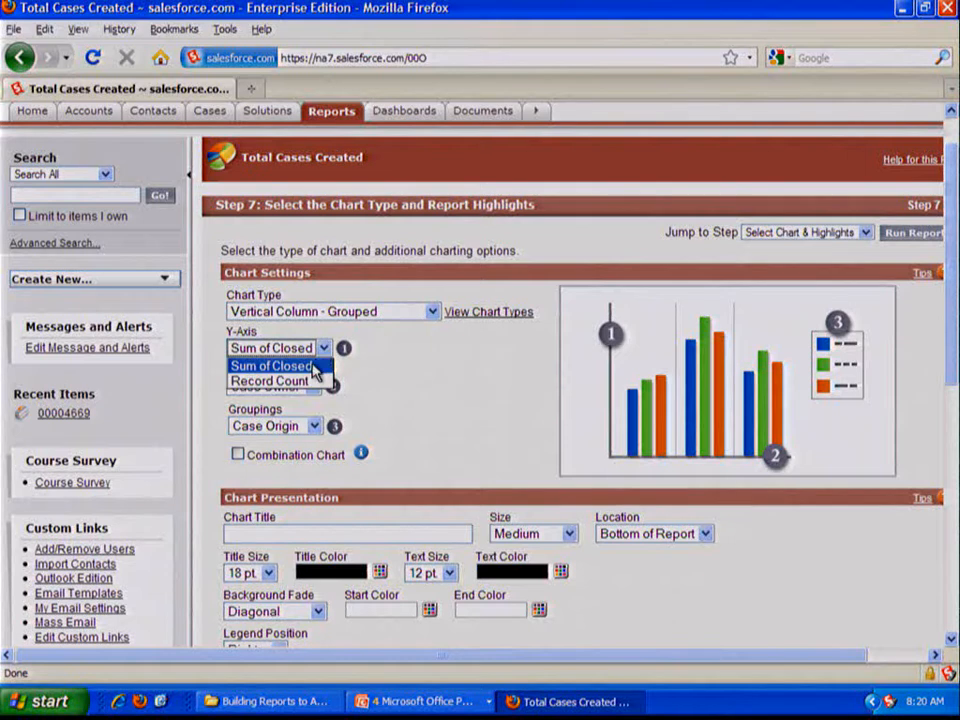
click(306, 382)
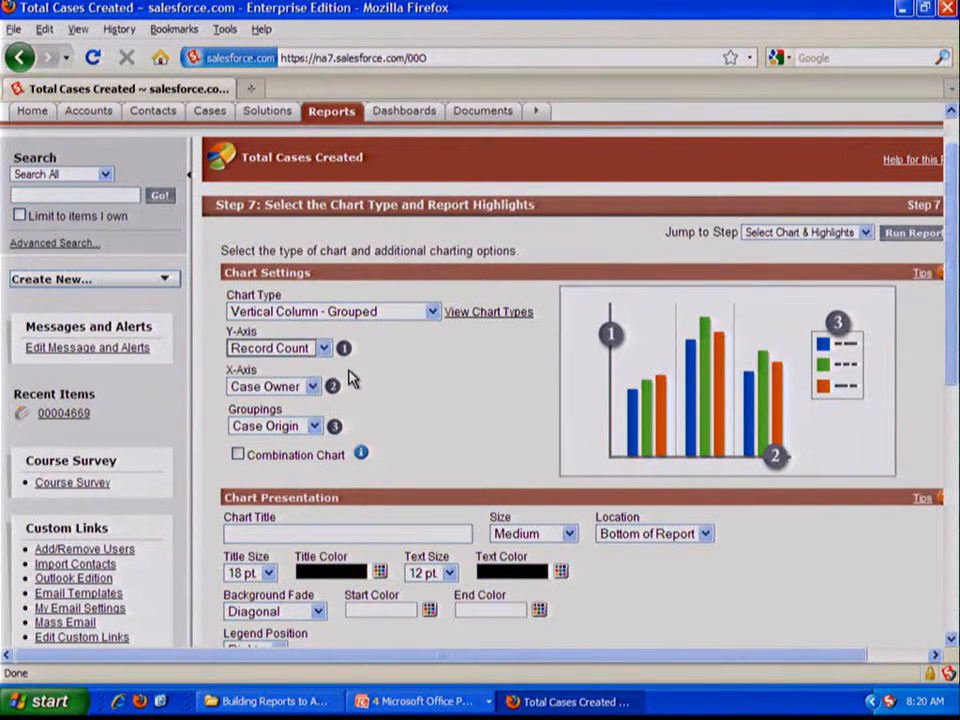
click(313, 387)
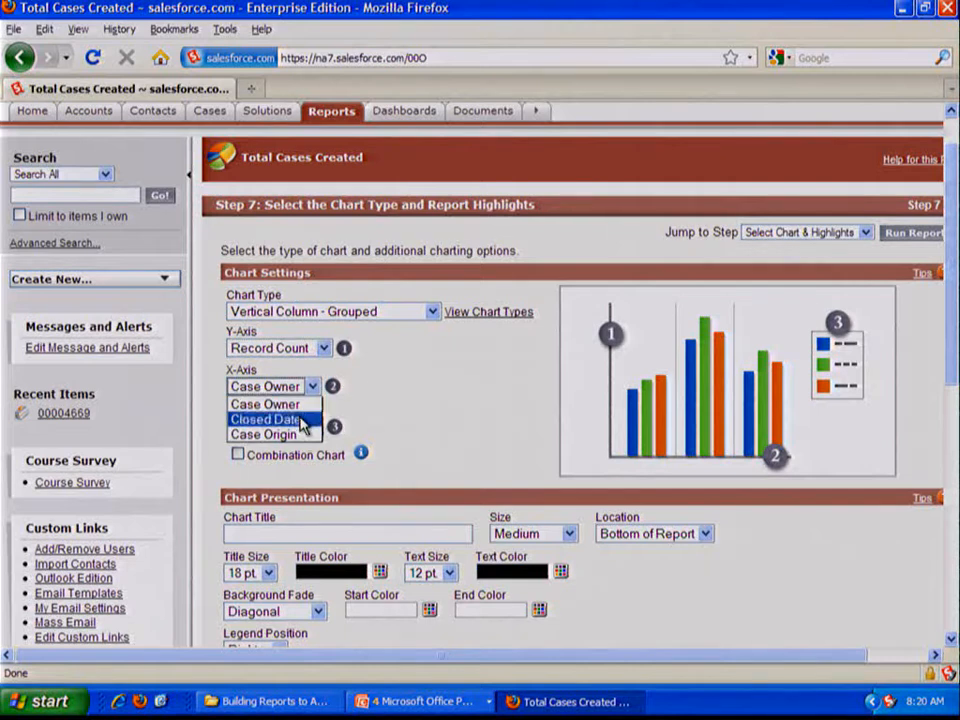
click(302, 421)
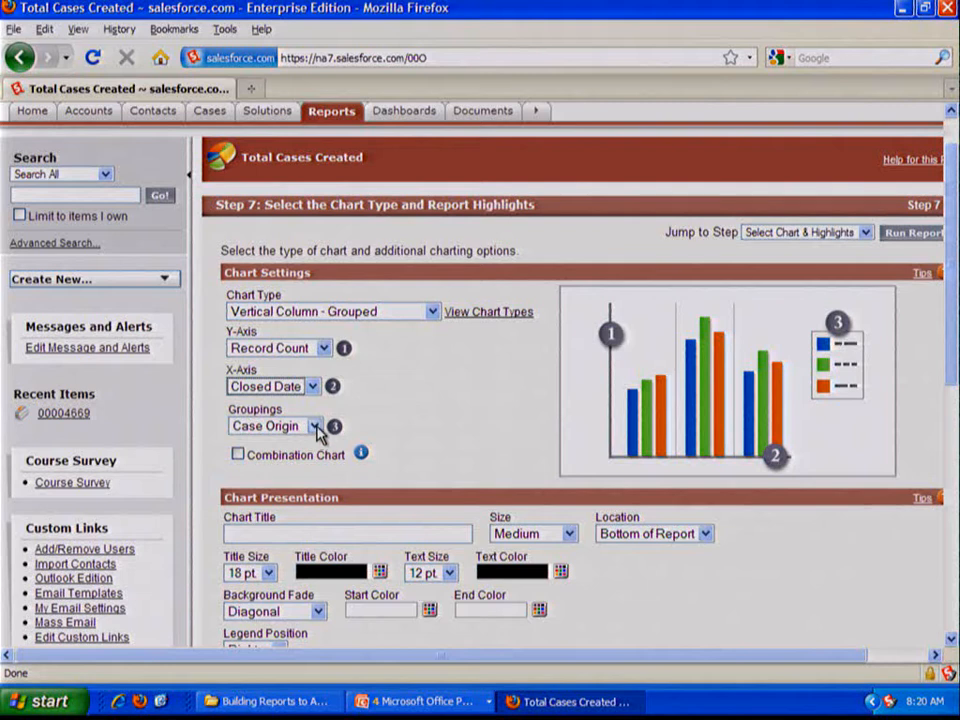
click(315, 427)
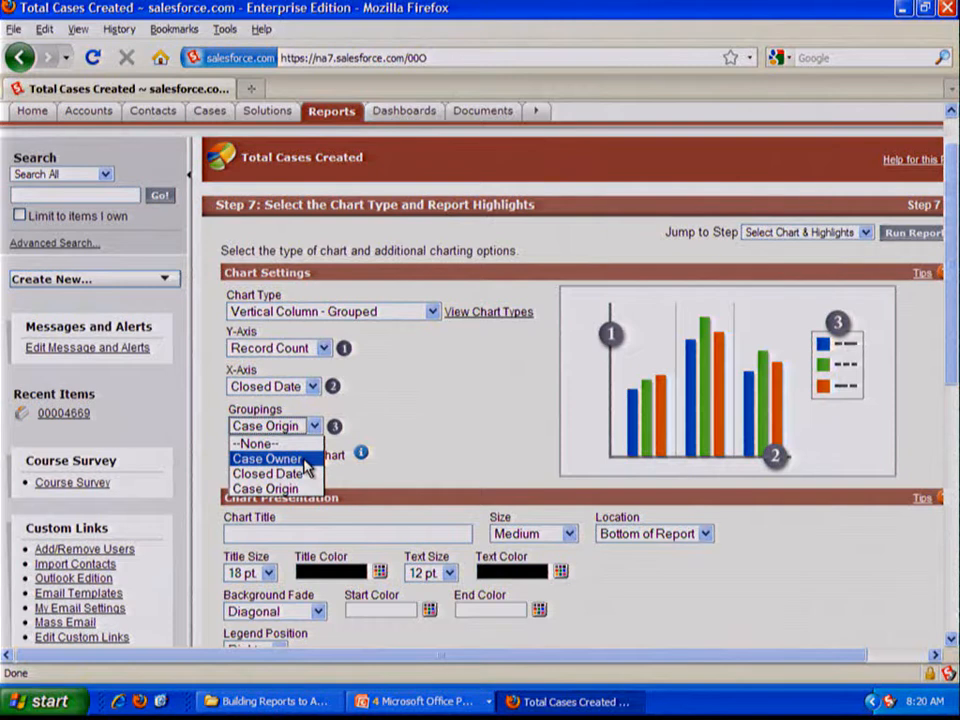
click(306, 468)
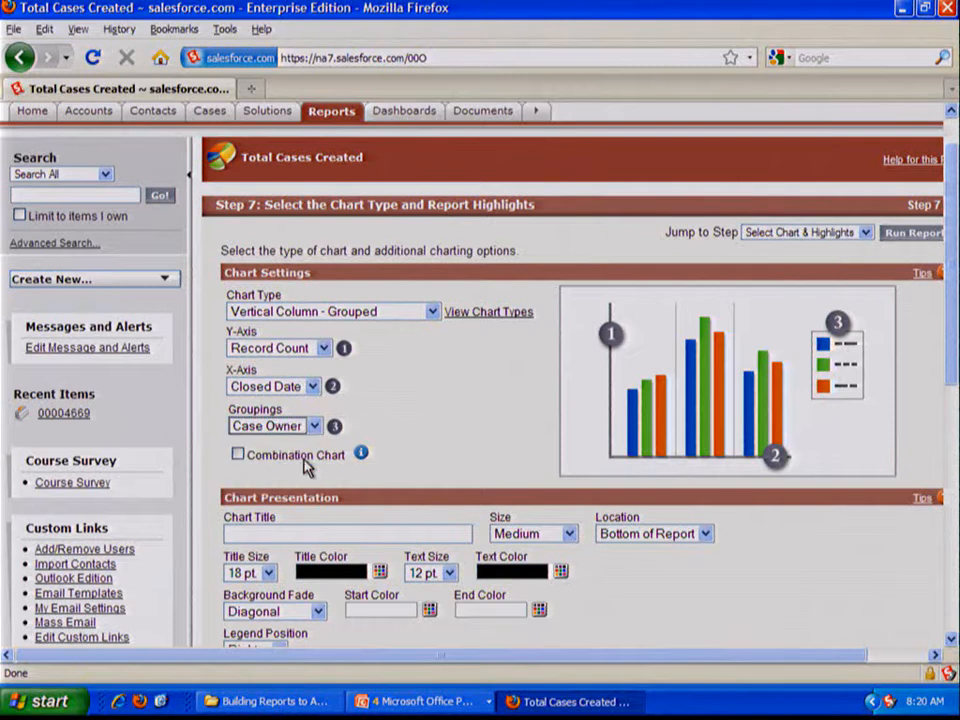
- Title the chart "Closed Cases by Month by Date"
scroll(405, 446, down, 1)
scroll(418, 446, down, 1)
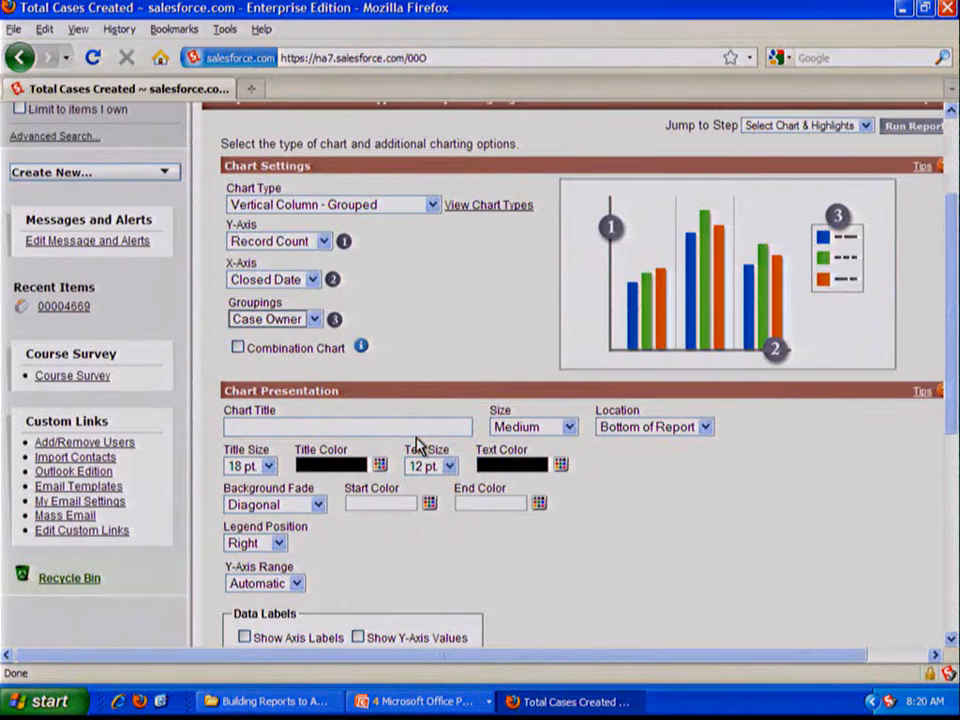
scroll(414, 430, down, 2)
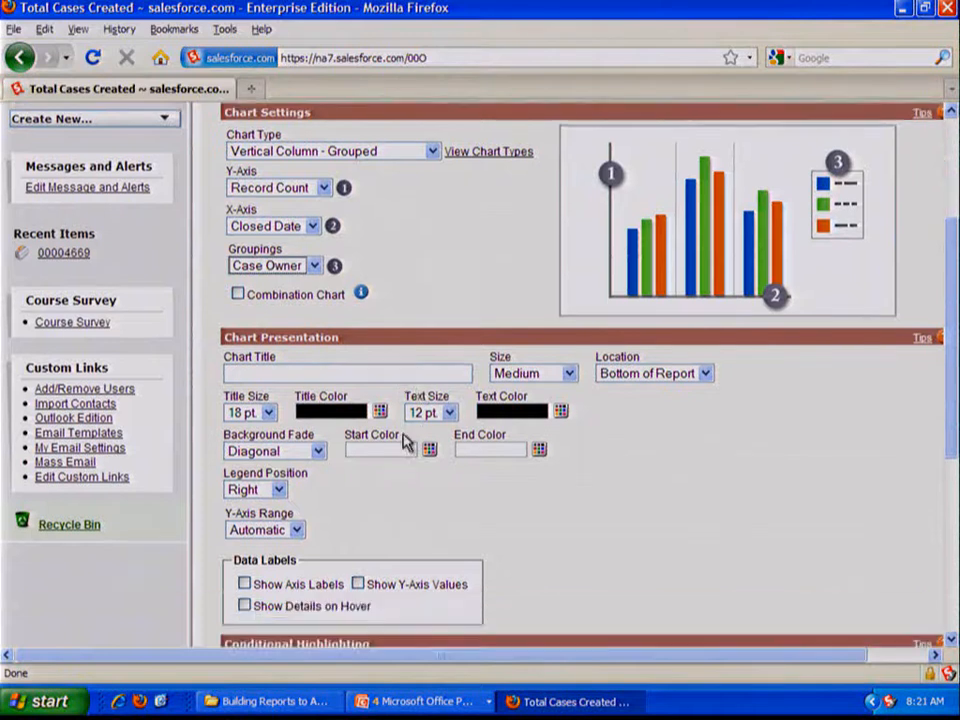
click(397, 318)
text(C)
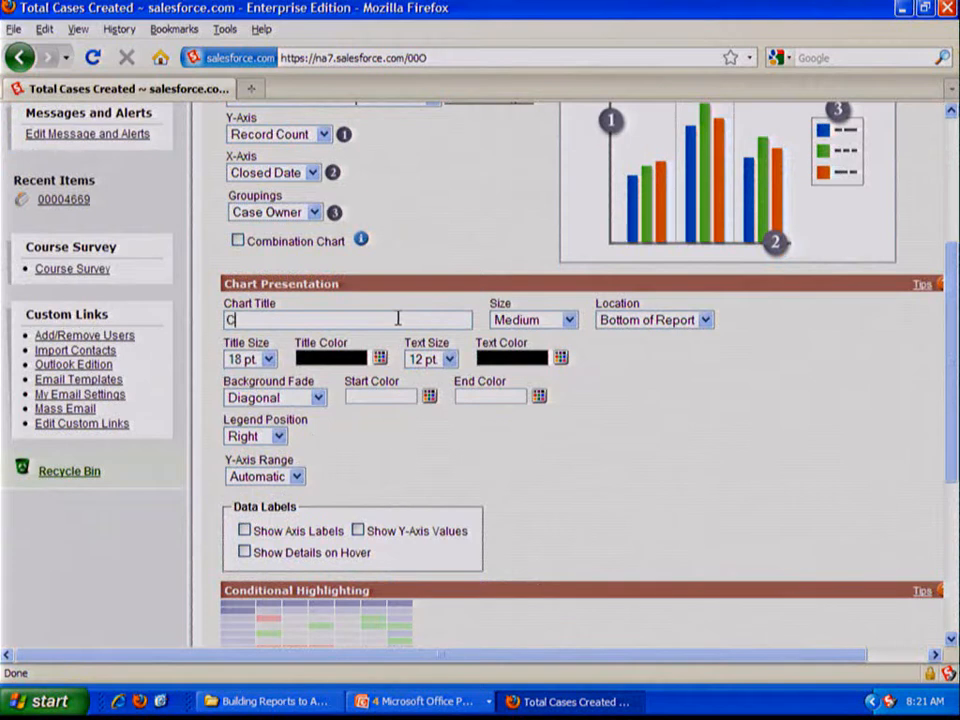
text(losed Cases by Mon)
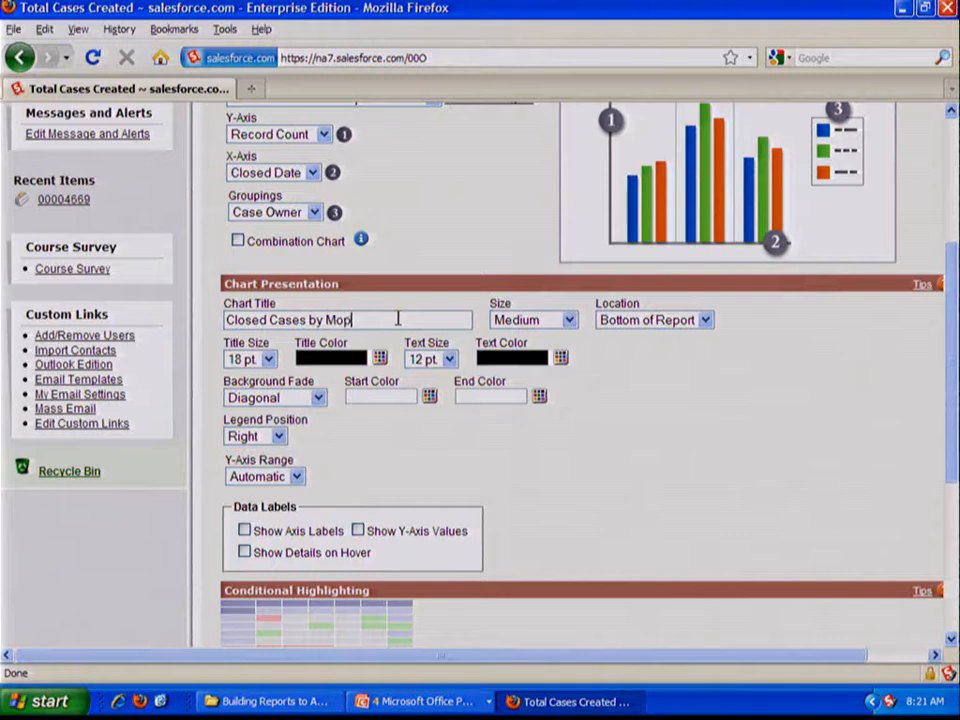
text(th by Date)
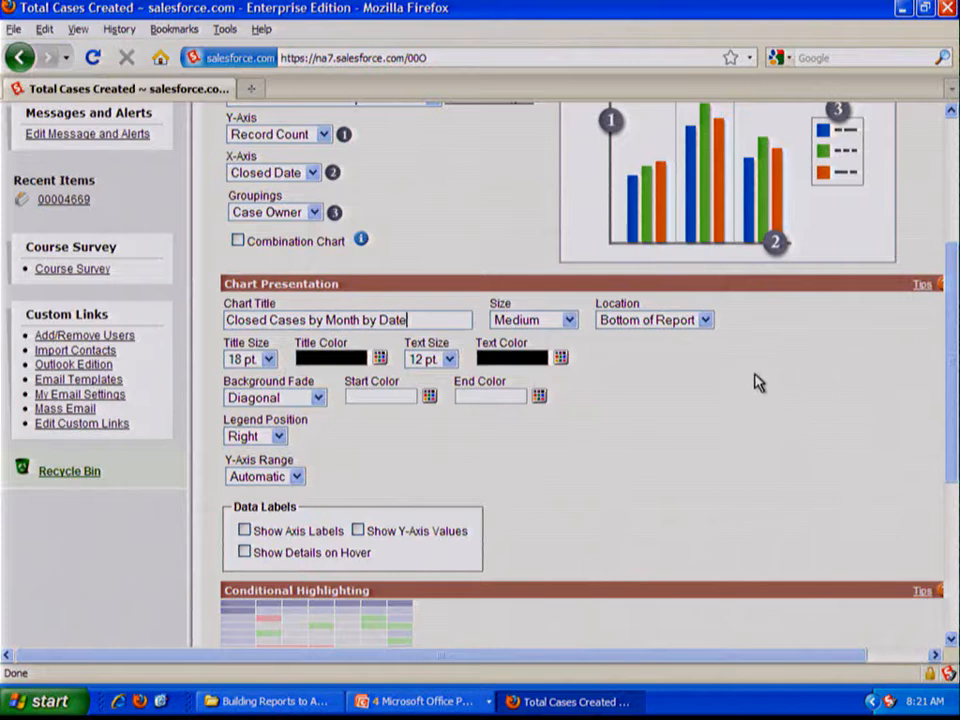
drag(949, 344, 952, 418)
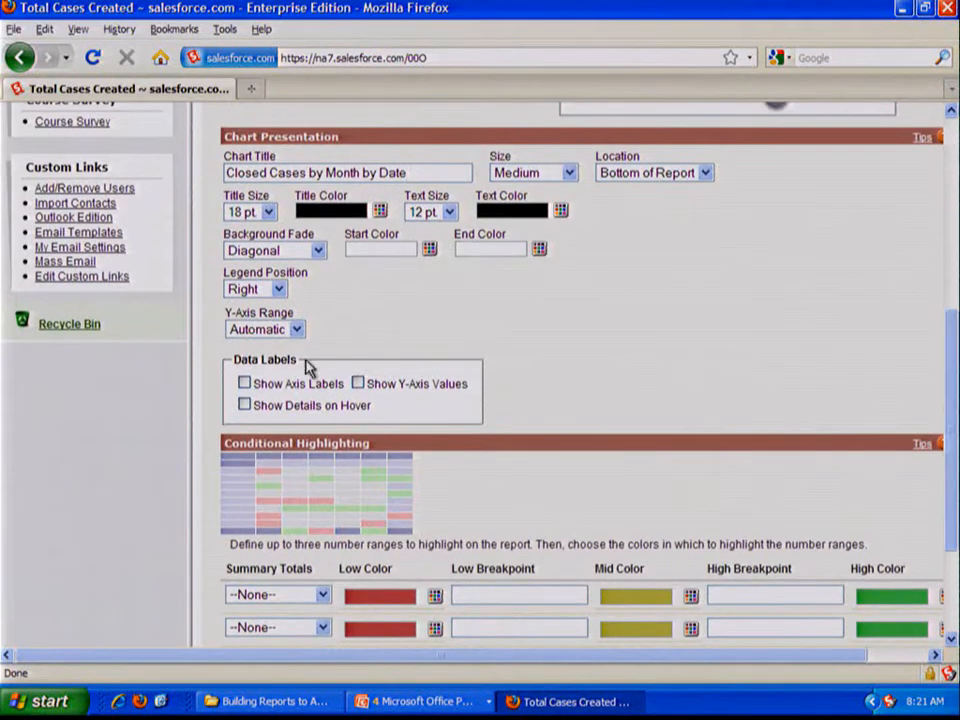
- Enable the chart's data labels: Show Axis Labels, Show Y-Axis Values and Show Details on Hover
drag(306, 372, 235, 368)
click(244, 383)
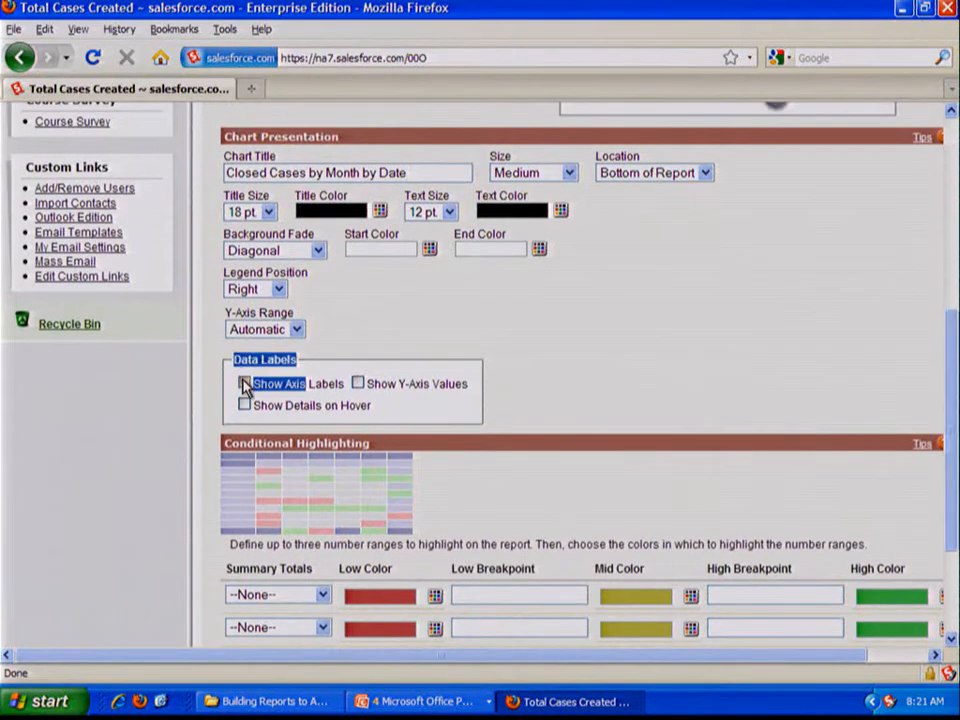
click(245, 405)
click(358, 383)
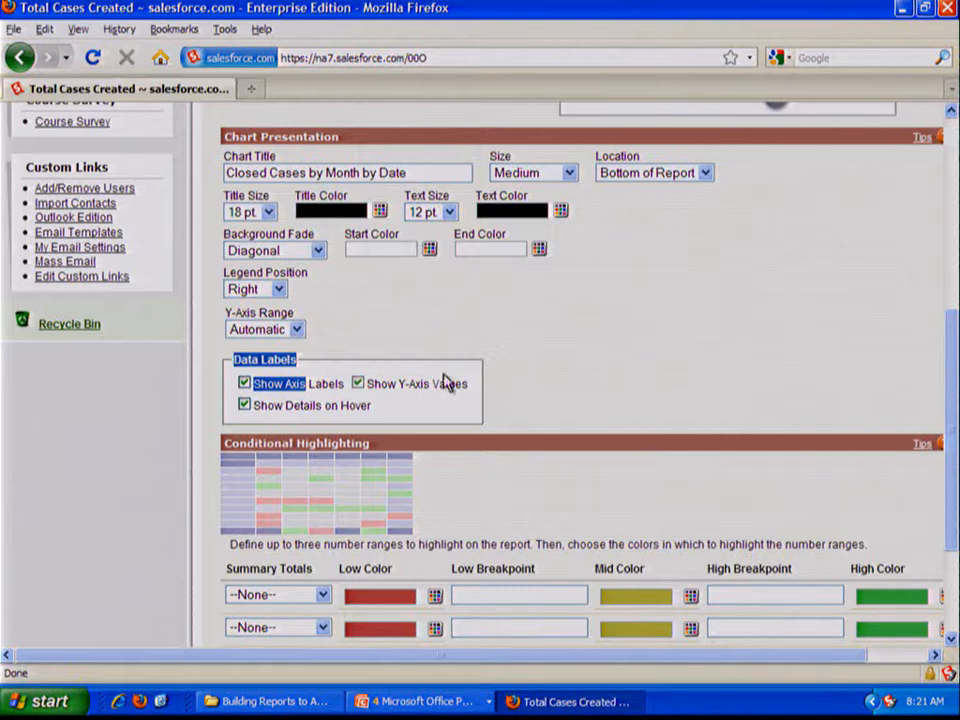
click(465, 384)
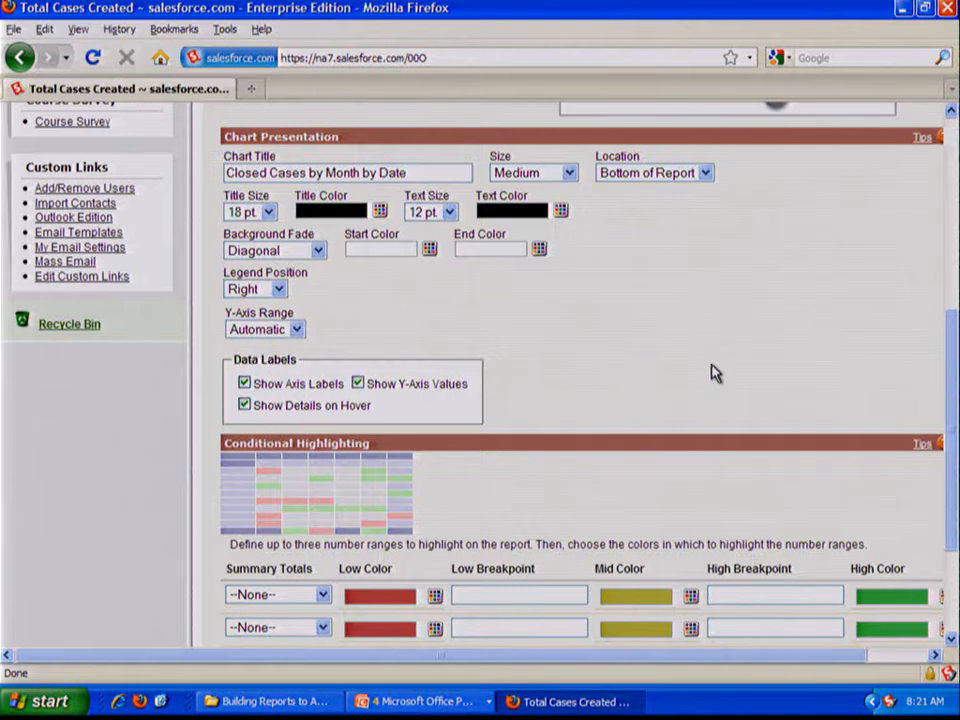
- Run the customized report with conditional highlighting left unset
scroll(715, 373, down, 1)
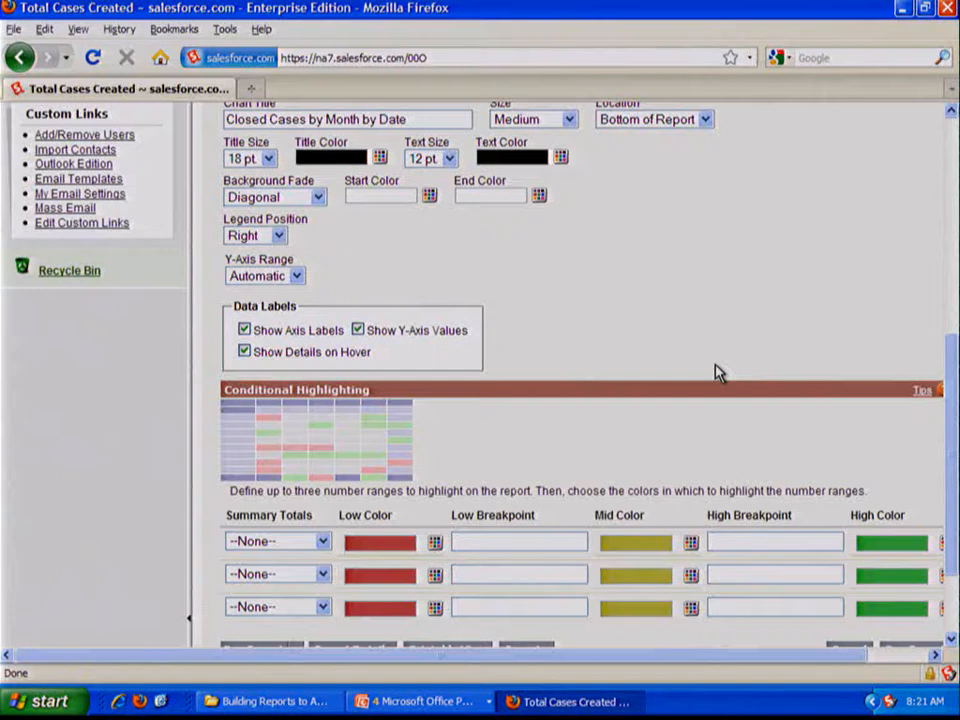
scroll(715, 373, down, 2)
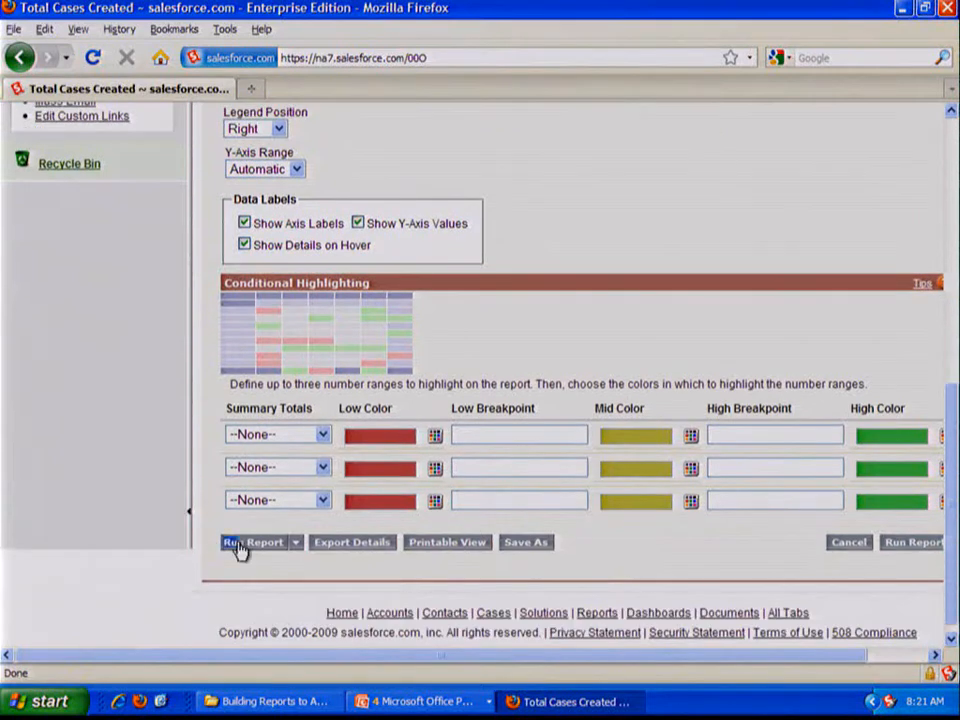
click(283, 549)
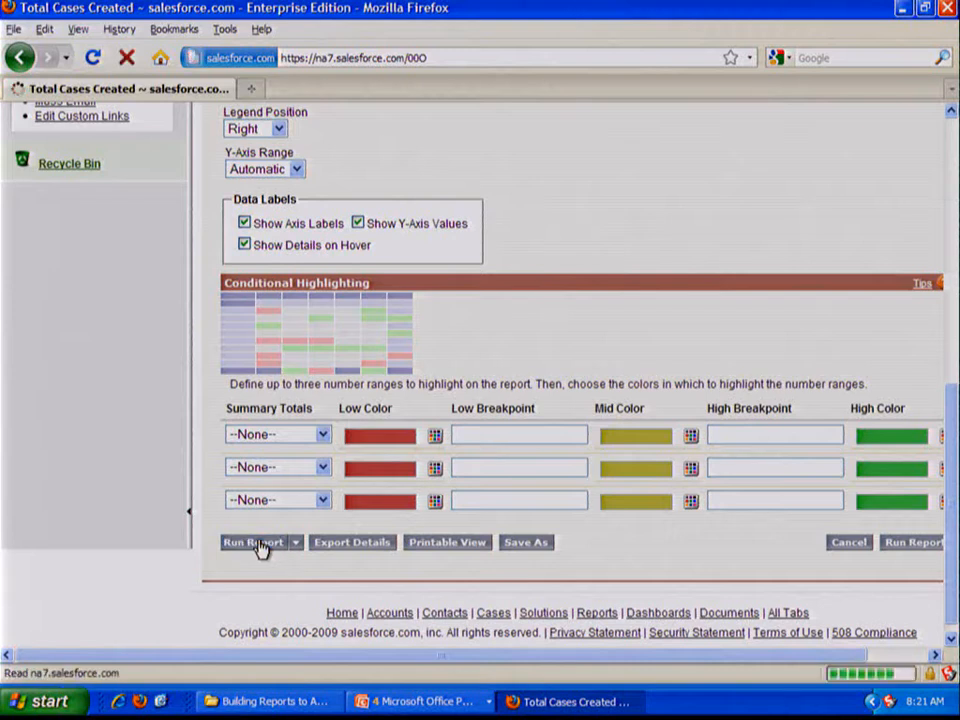
- Examine the generated closed-case matrix by owner, closed month and case origin, along with the grouped column chart of closed cases per month
scroll(652, 506, down, 4)
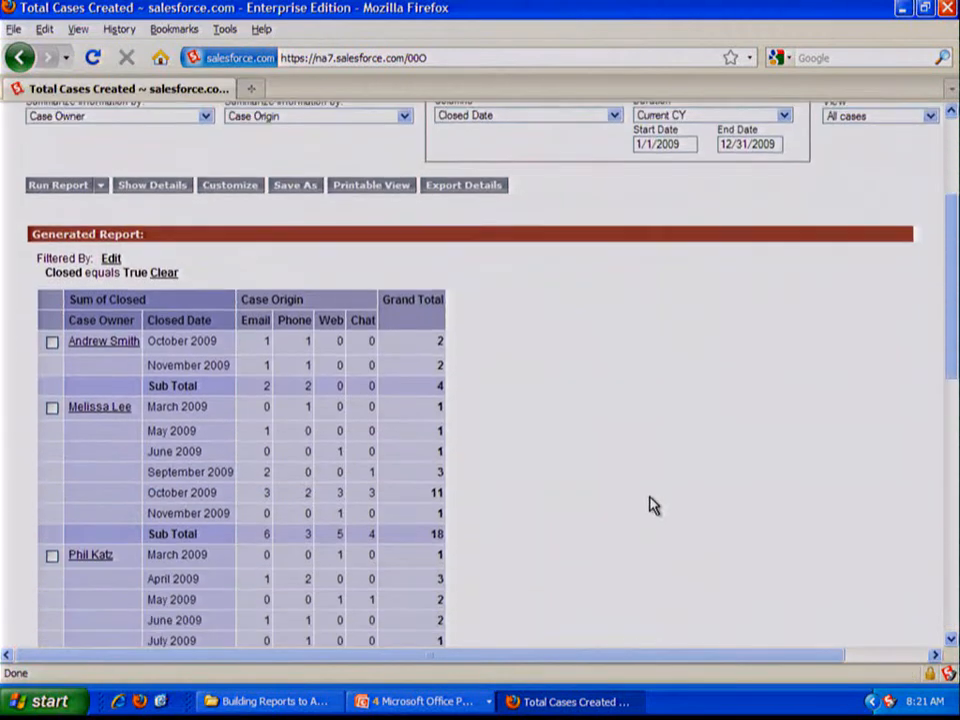
scroll(652, 506, down, 1)
scroll(652, 506, down, 1)
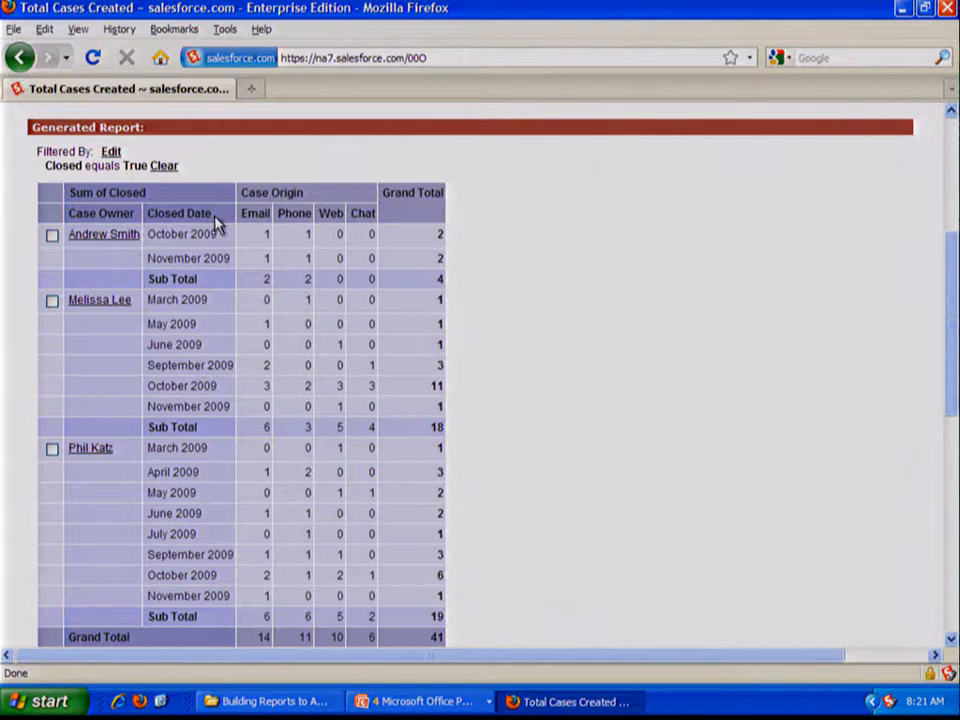
drag(69, 213, 482, 225)
click(482, 225)
scroll(482, 225, down, 3)
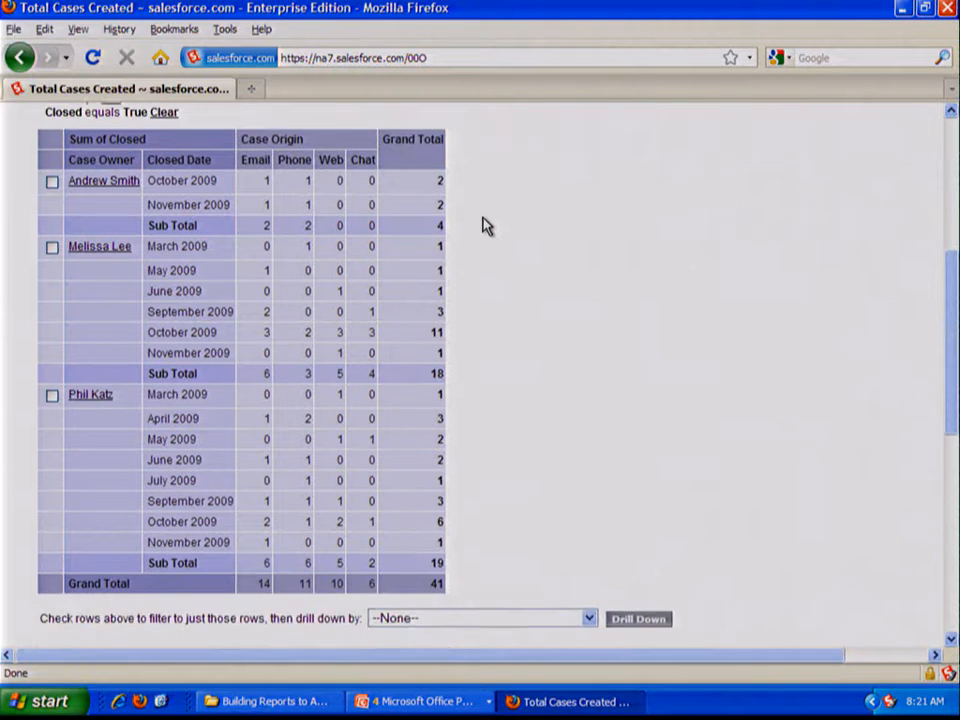
scroll(560, 300, up, 2)
scroll(563, 302, down, 3)
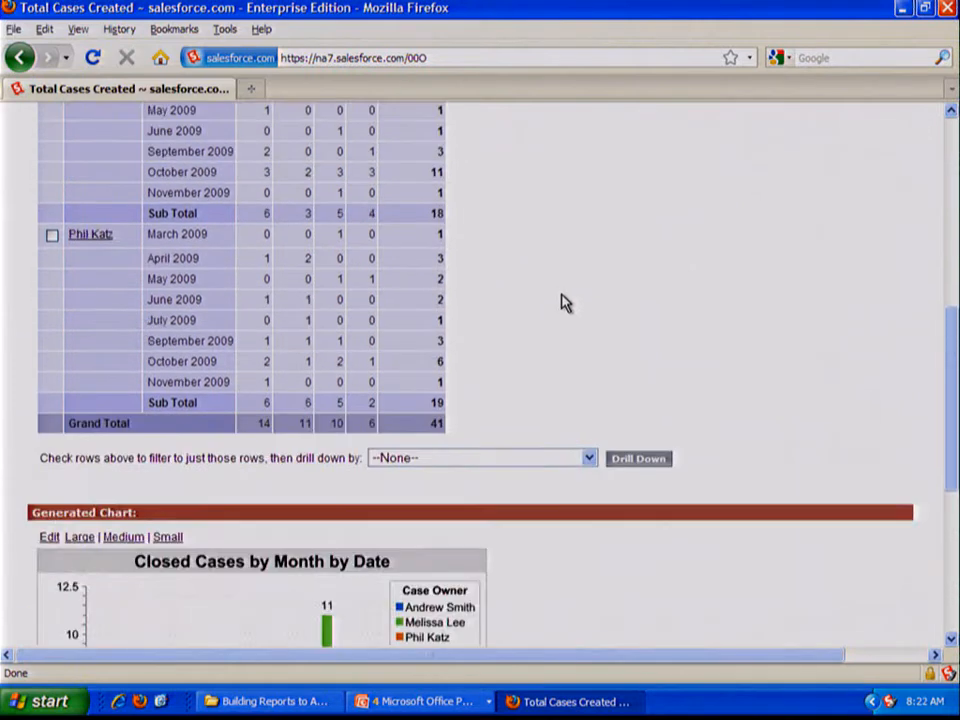
scroll(563, 302, up, 2)
scroll(563, 302, down, 10)
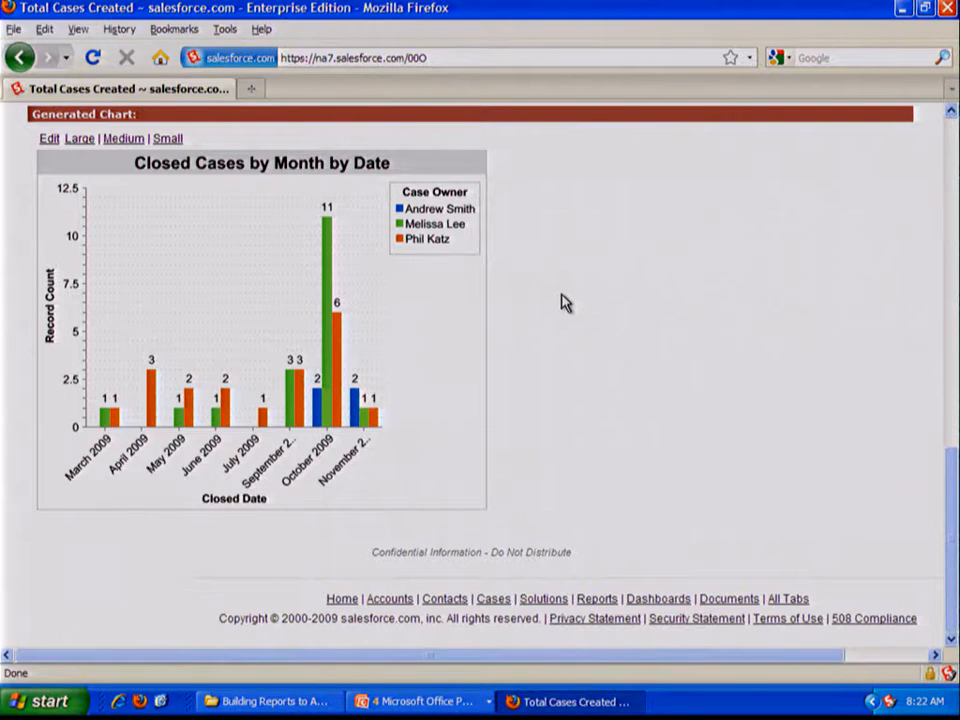
mouse_move(329, 314)
mouse_move(151, 419)
mouse_move(337, 423)
- Start saving the report as a new custom report named "Closed Cases by Month", with its unique name filled in automatically
scroll(343, 268, up, 10)
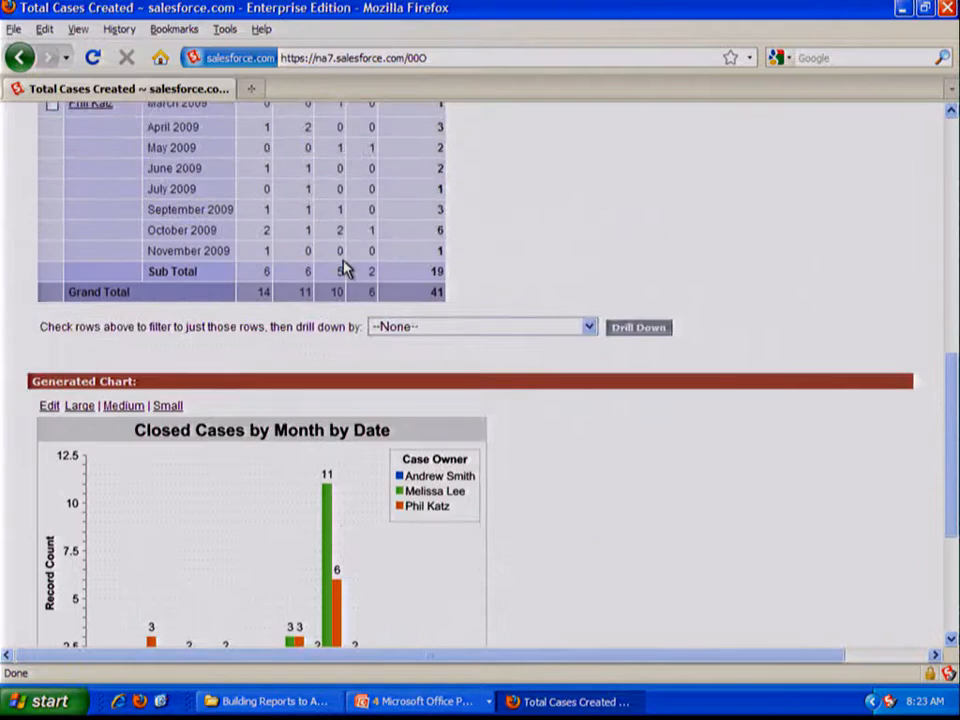
scroll(343, 268, up, 5)
click(292, 374)
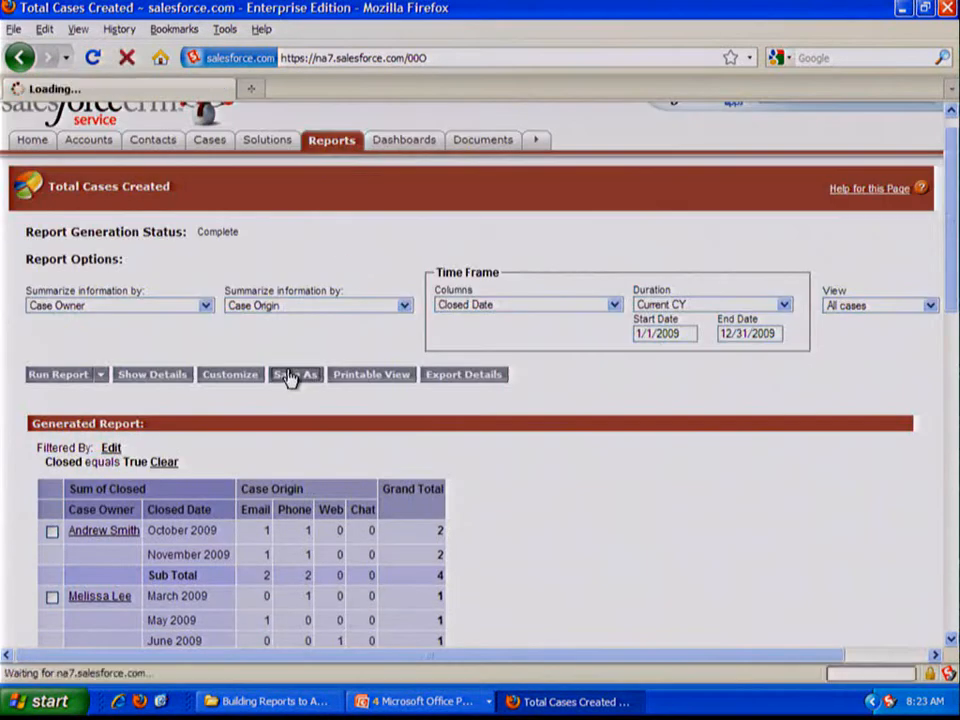
click(273, 264)
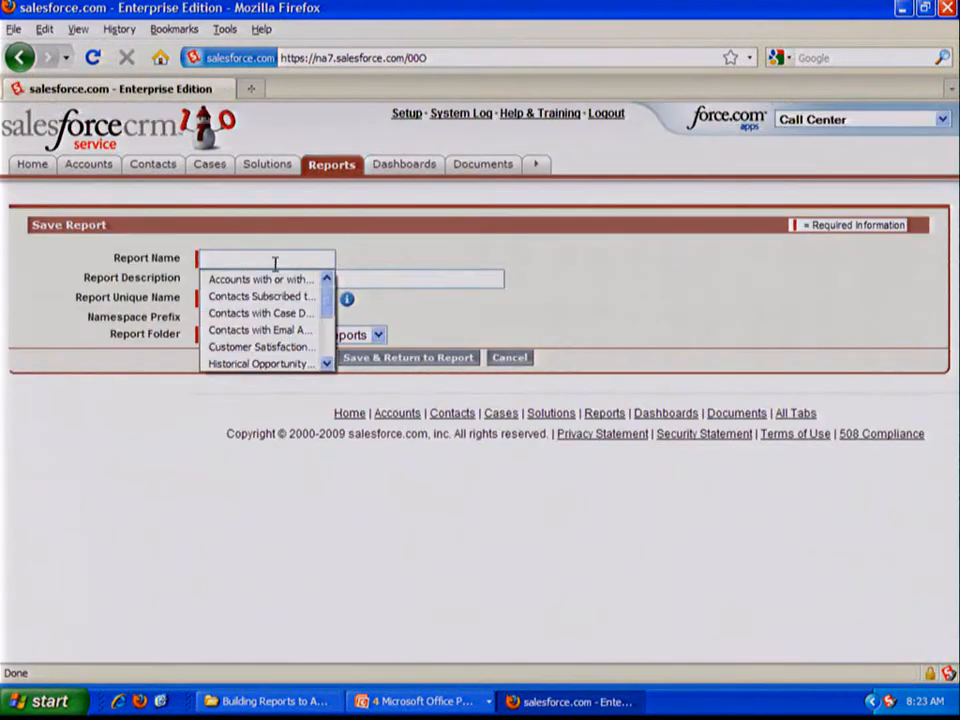
text(Closed)
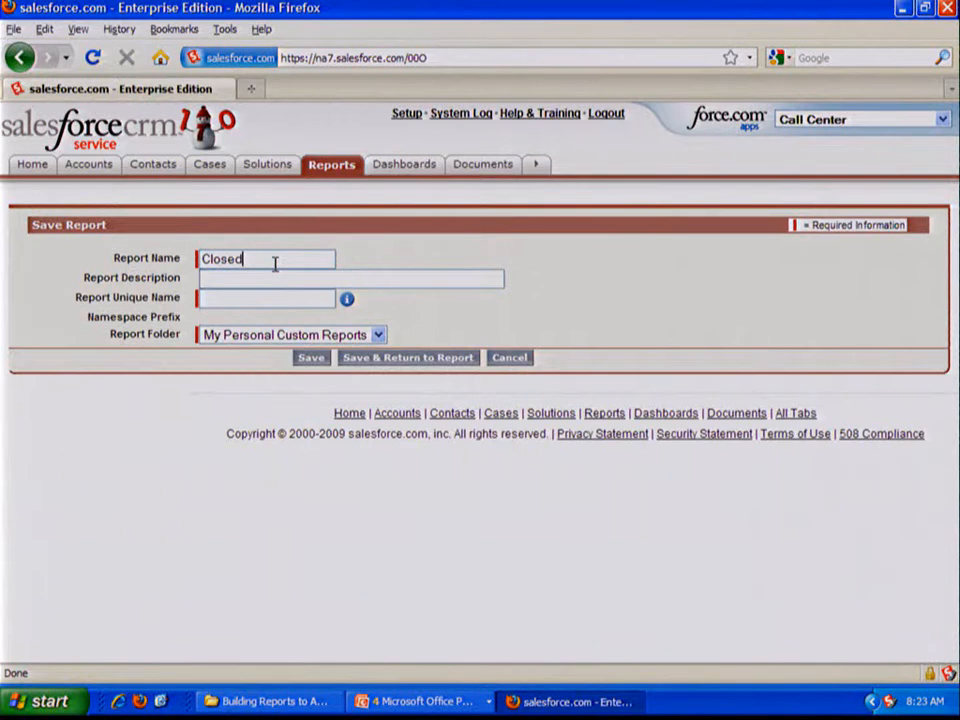
text( Cases by Month)
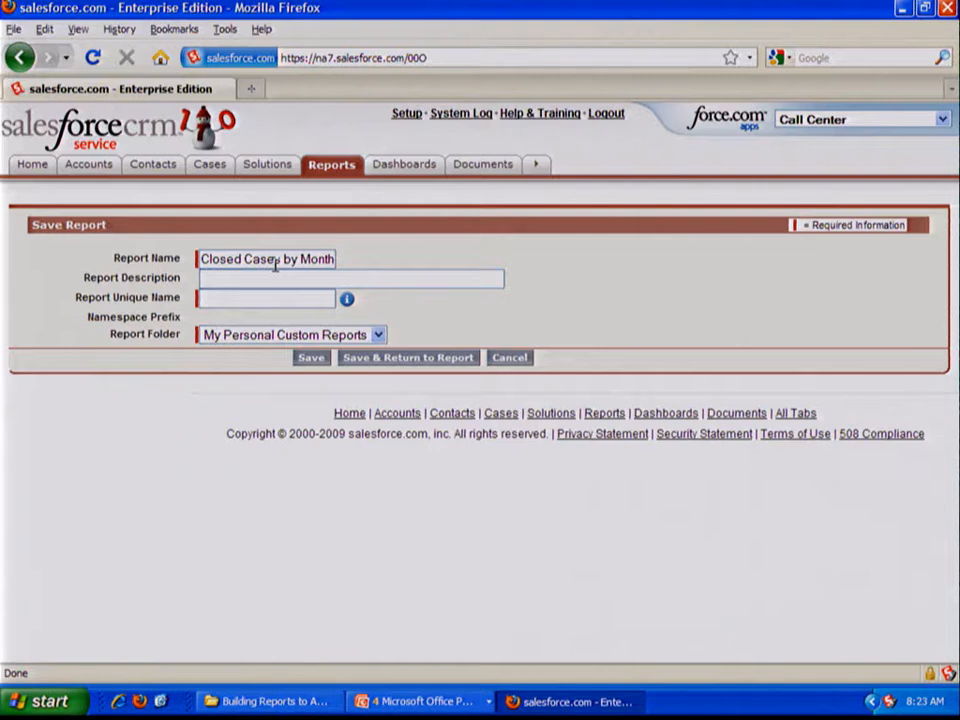
key(Tab)
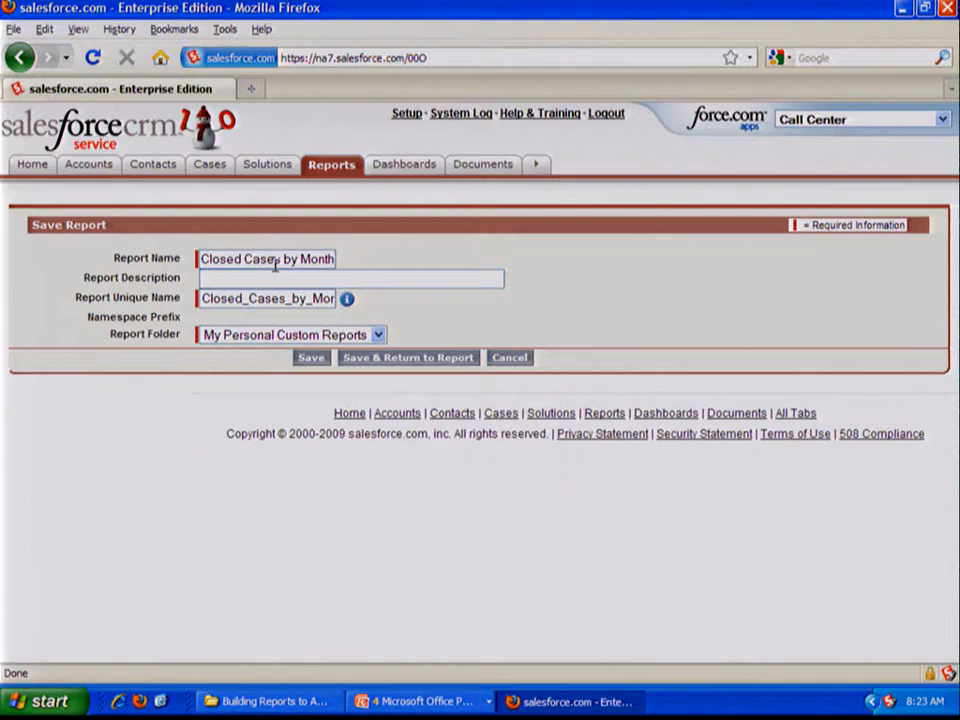
- Enter "Closed Cases by Month per Agent (Case Origins)" as the report description
text(Closed Cases by Month b)
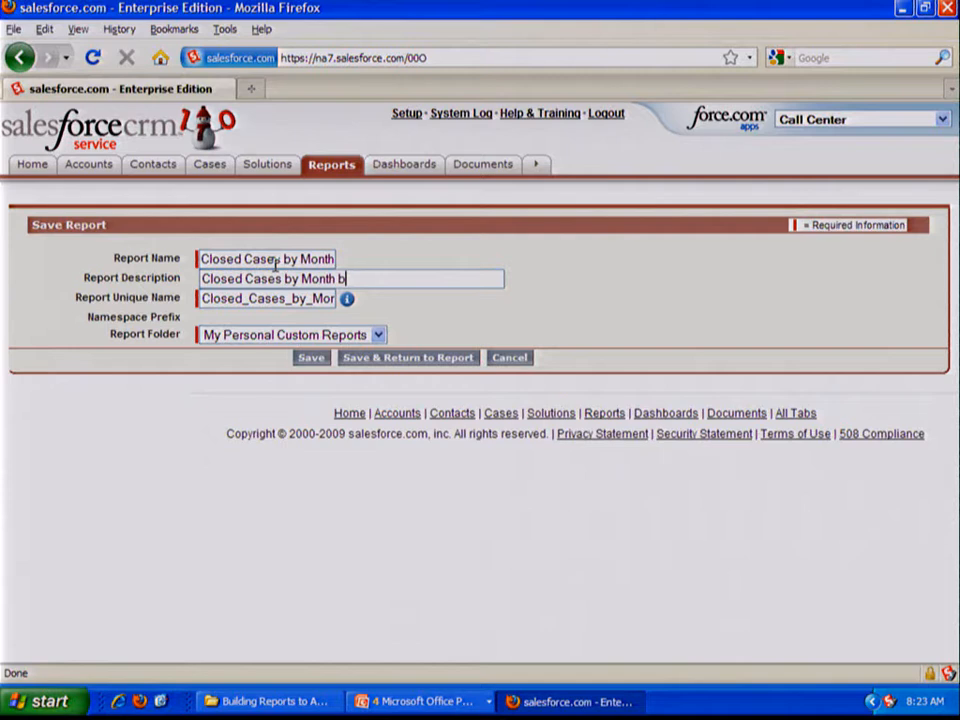
text(er Agent)
text((C)
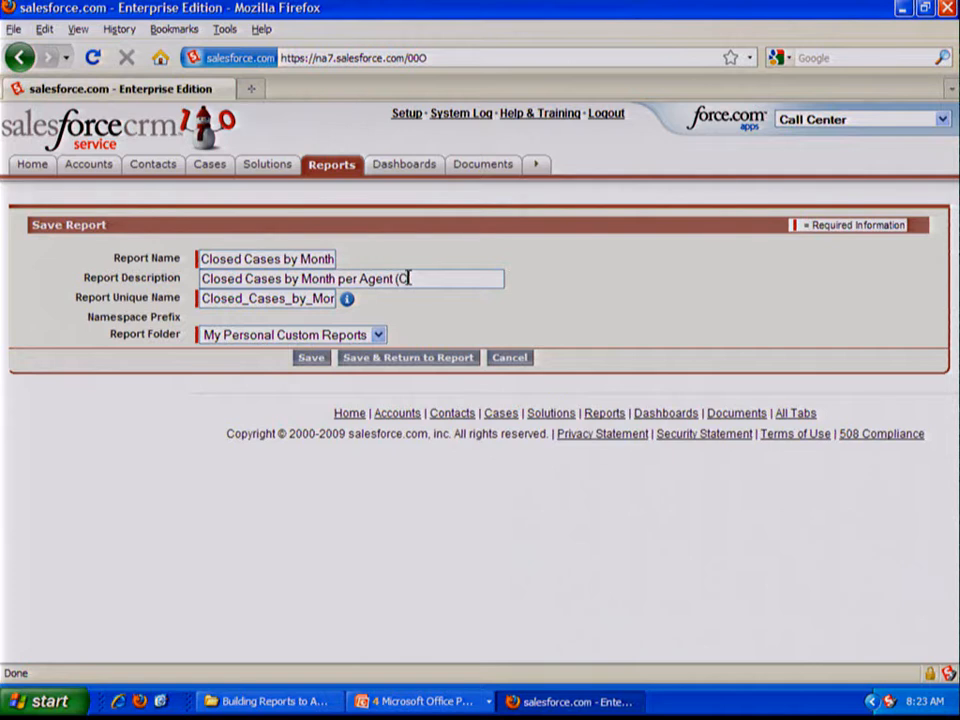
text(ase Origins))
- Store the report in the Agent Productivity Reports folder and save it
click(376, 337)
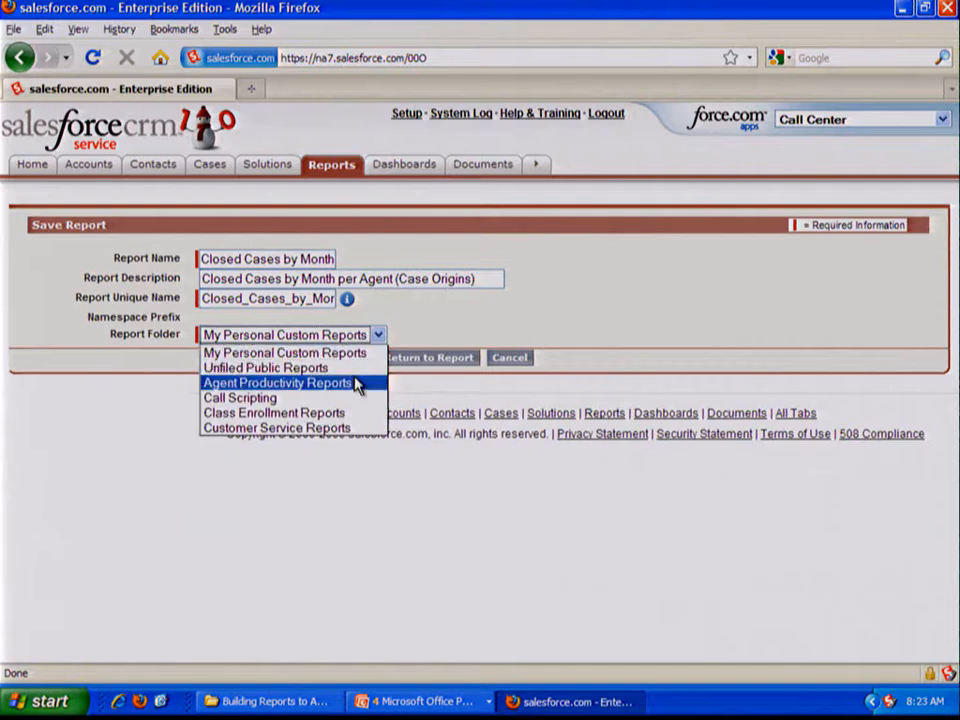
click(356, 383)
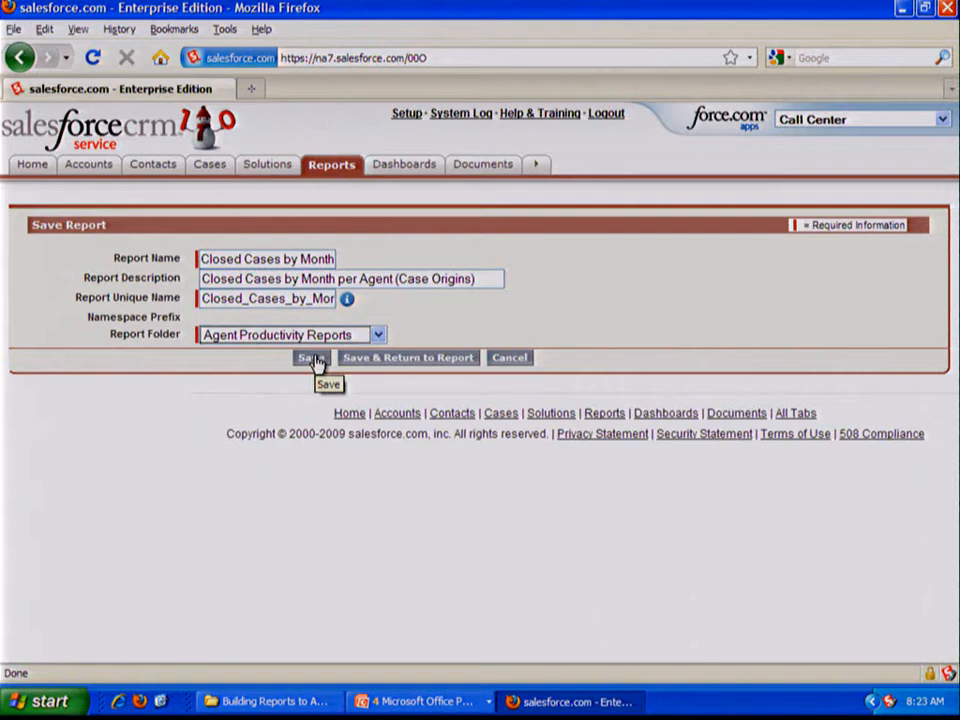
click(312, 358)
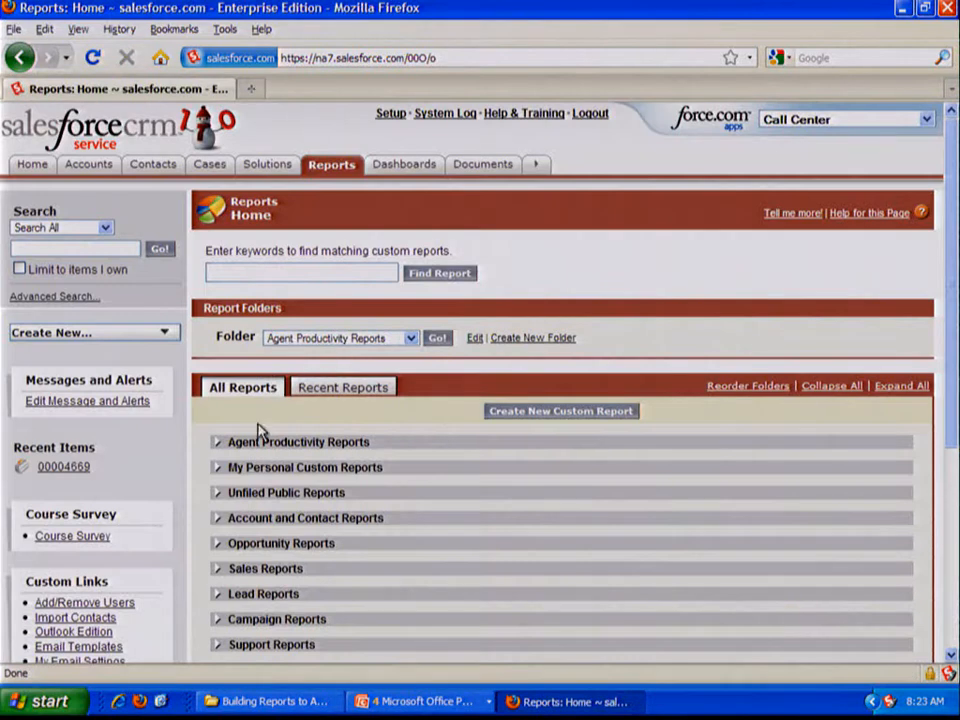
- Expand the Agent Productivity Reports folder and review the reports and descriptions listed in it
click(219, 443)
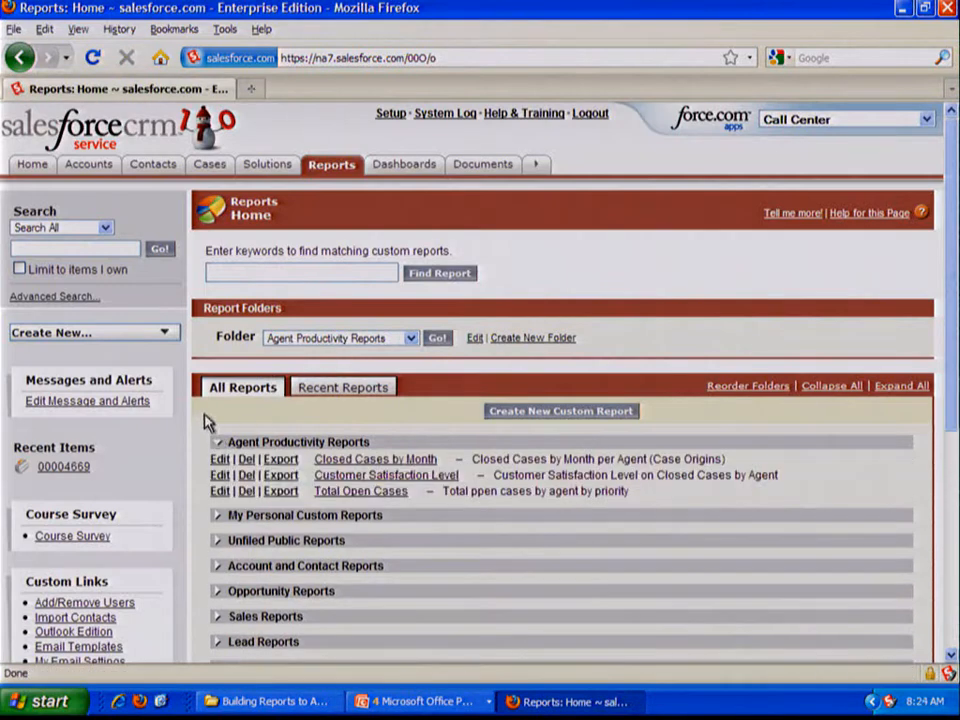
scroll(207, 419, down, 2)
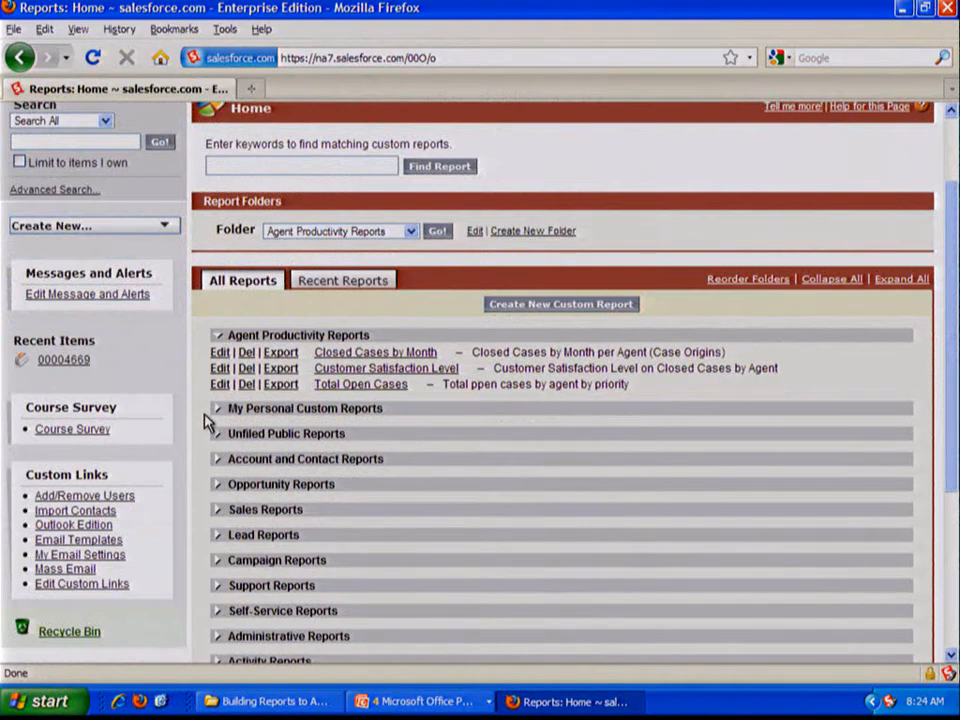
drag(371, 335, 214, 334)
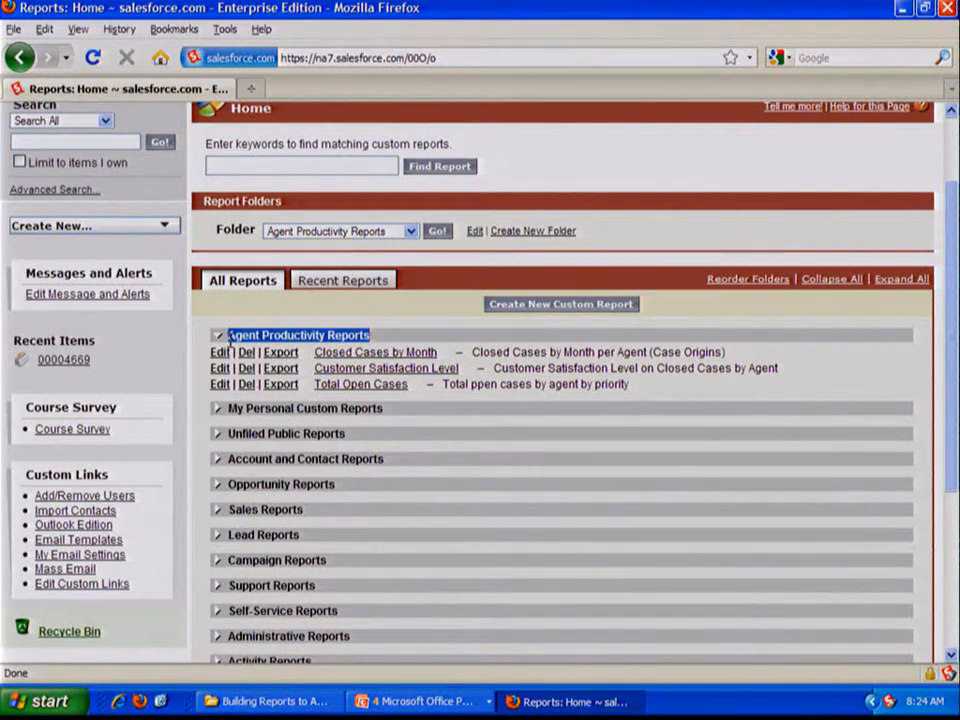
drag(199, 362, 634, 387)
click(657, 391)
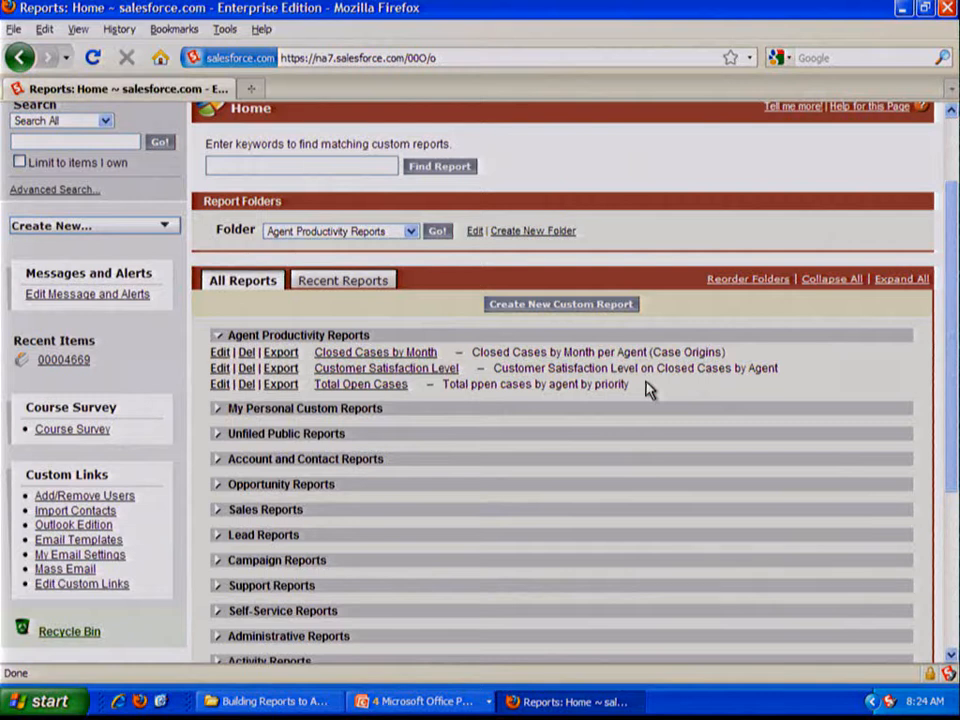
key(alt+Tab)
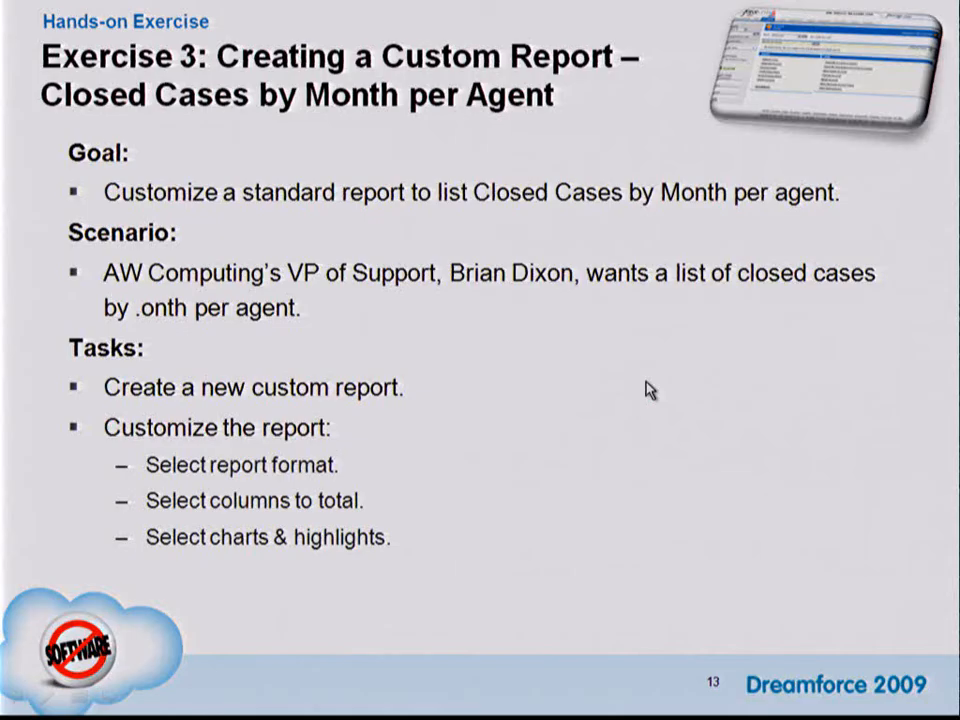
key(Right)
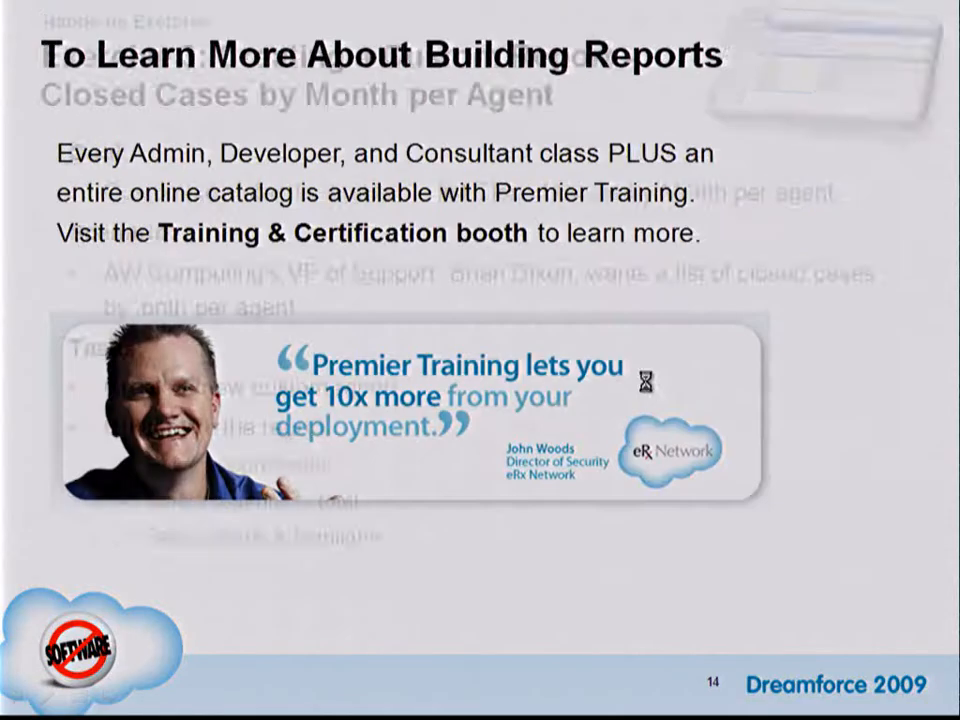